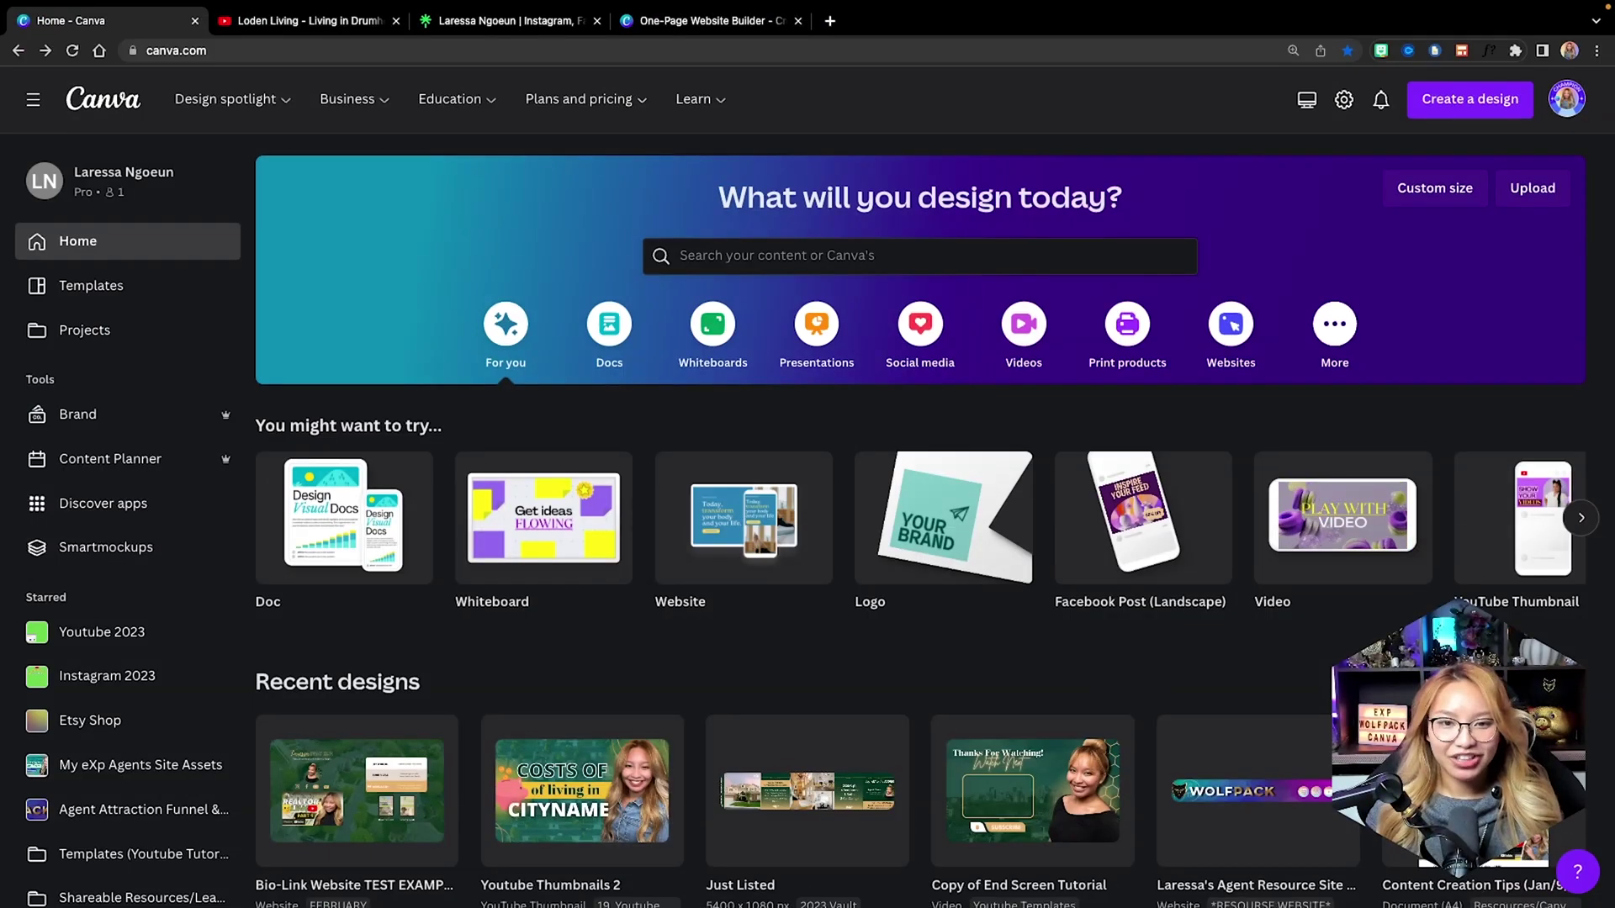
Search Canva templates for 'bio link websites'.
left_click(736, 252)
type("bio link w")
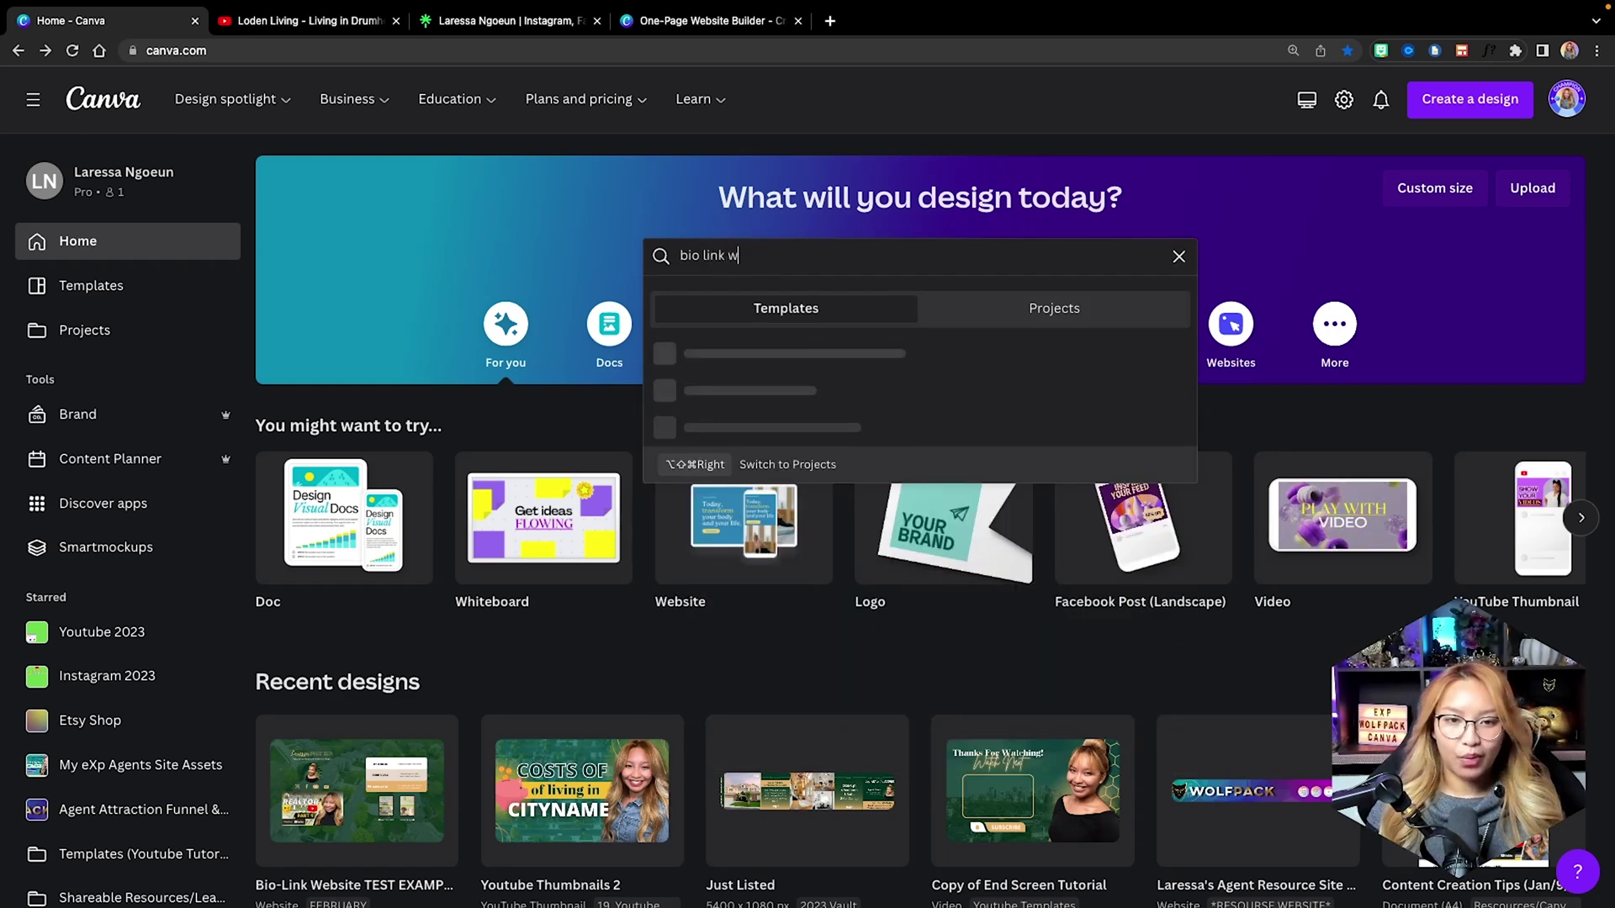
type("ebsites")
key("Return")
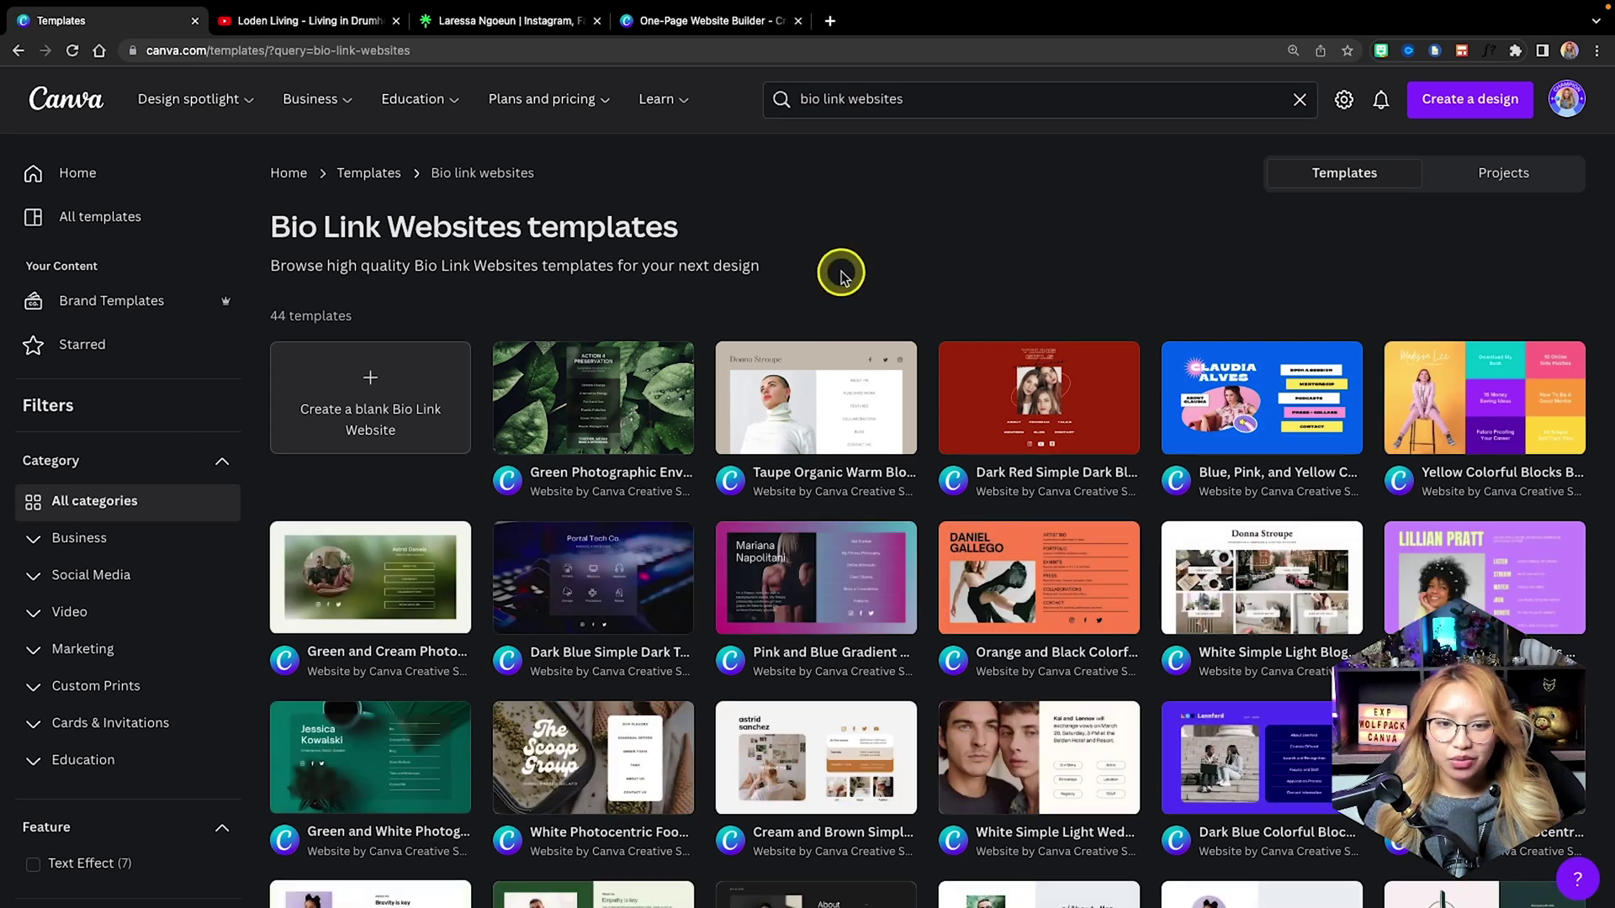
Scroll the results and open the Cream and Brown Simple Light Arts Bio-Link template preview.
scroll(840, 275, "down", 1)
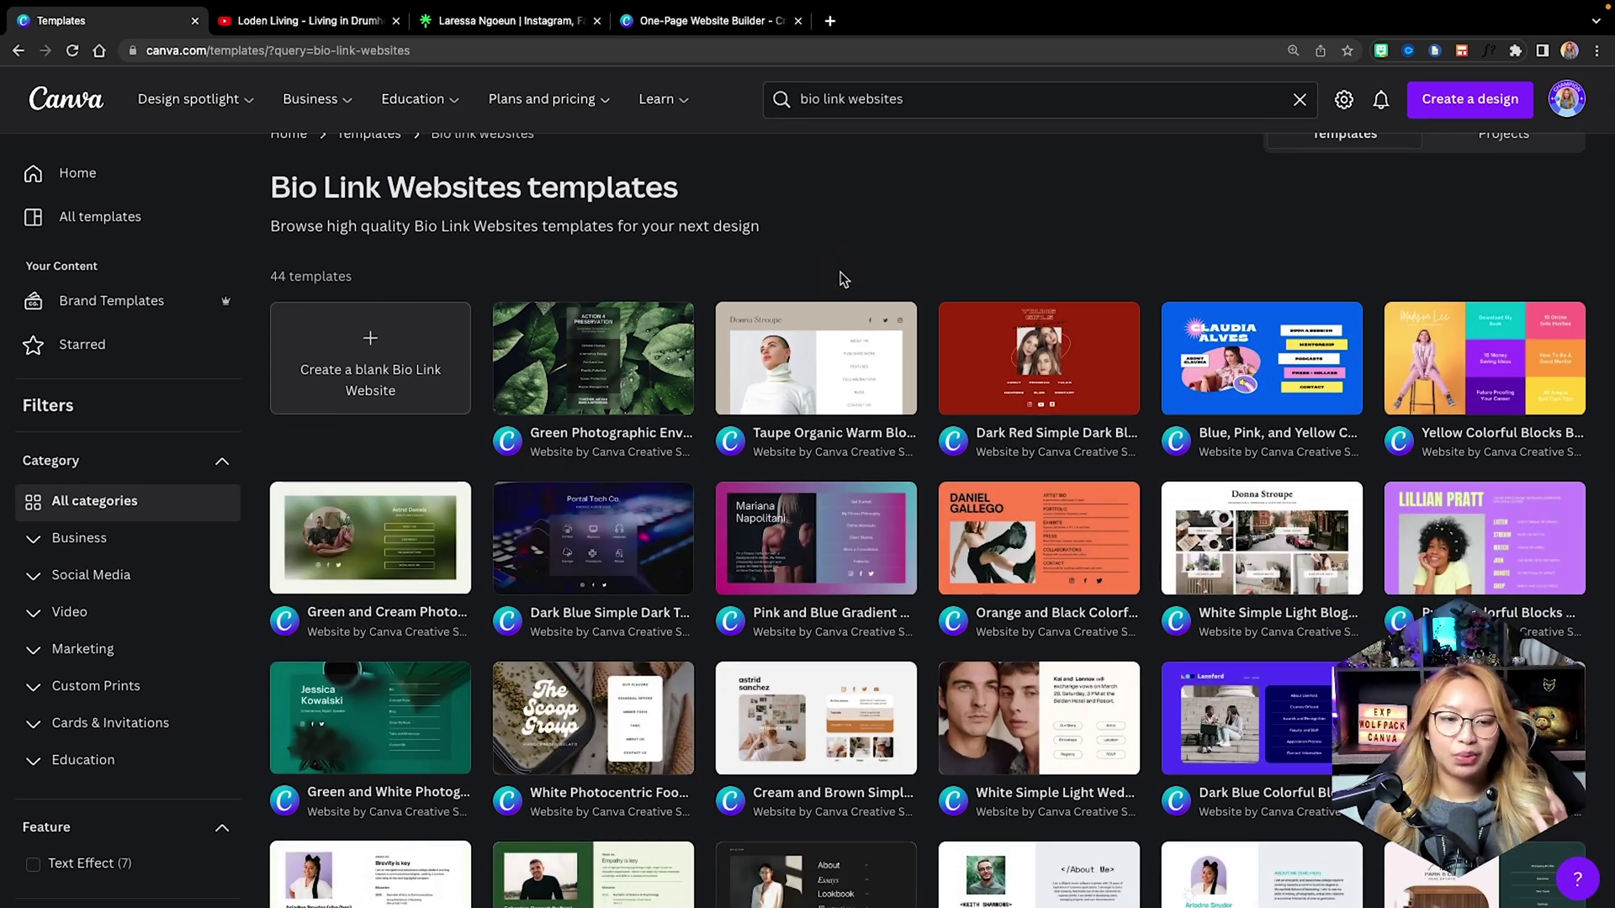
scroll(844, 279, "down", 5)
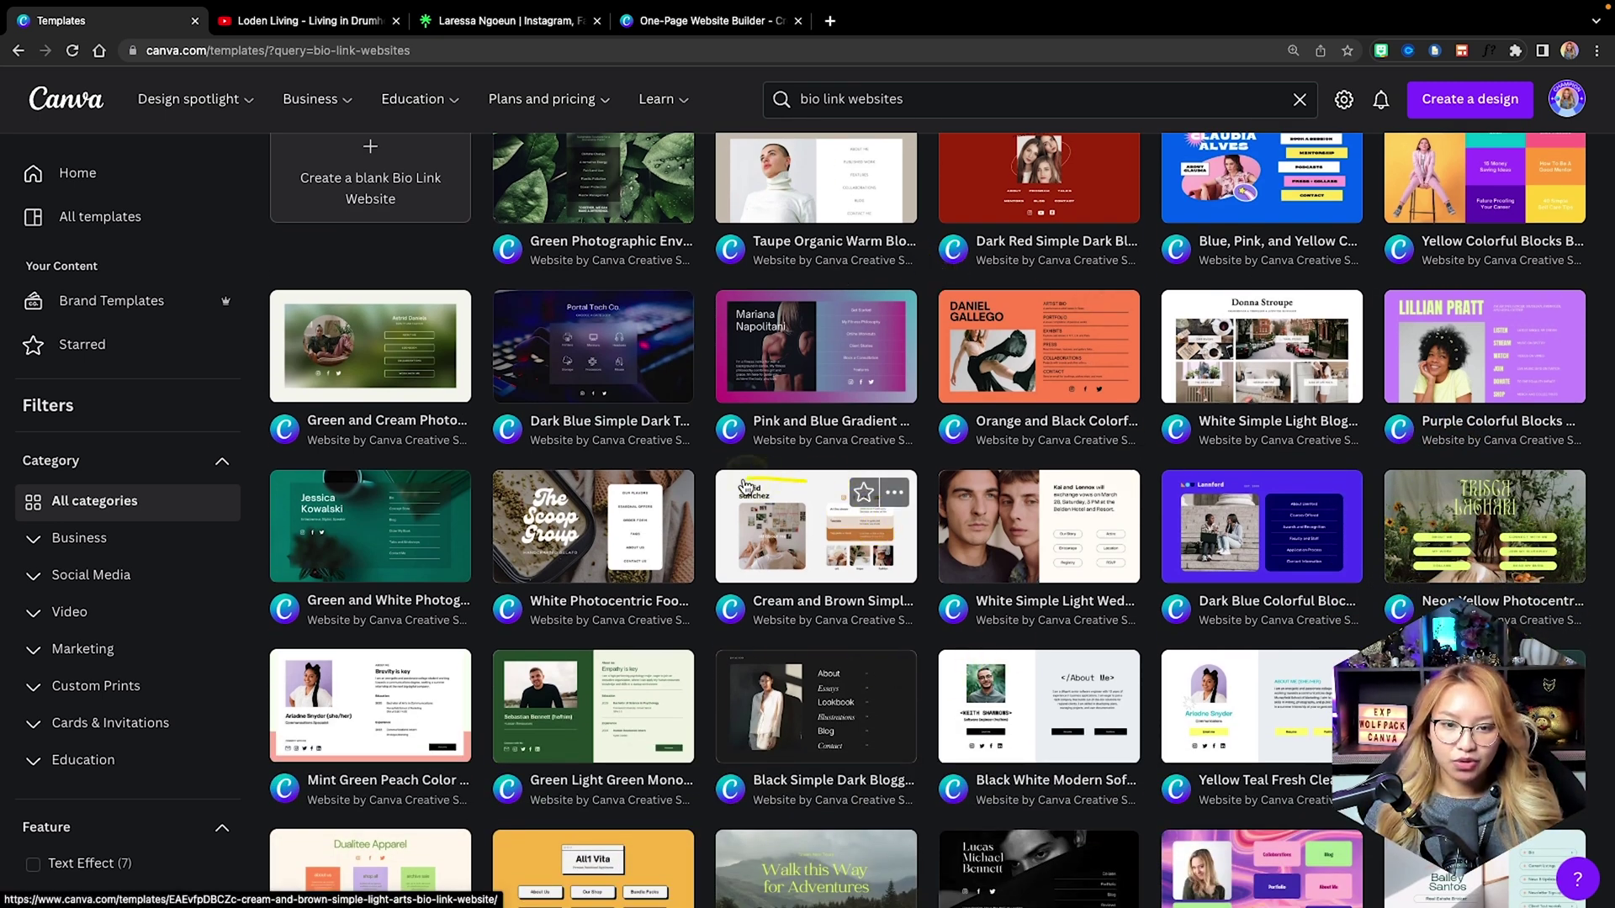
left_click_drag(908, 582, 795, 478)
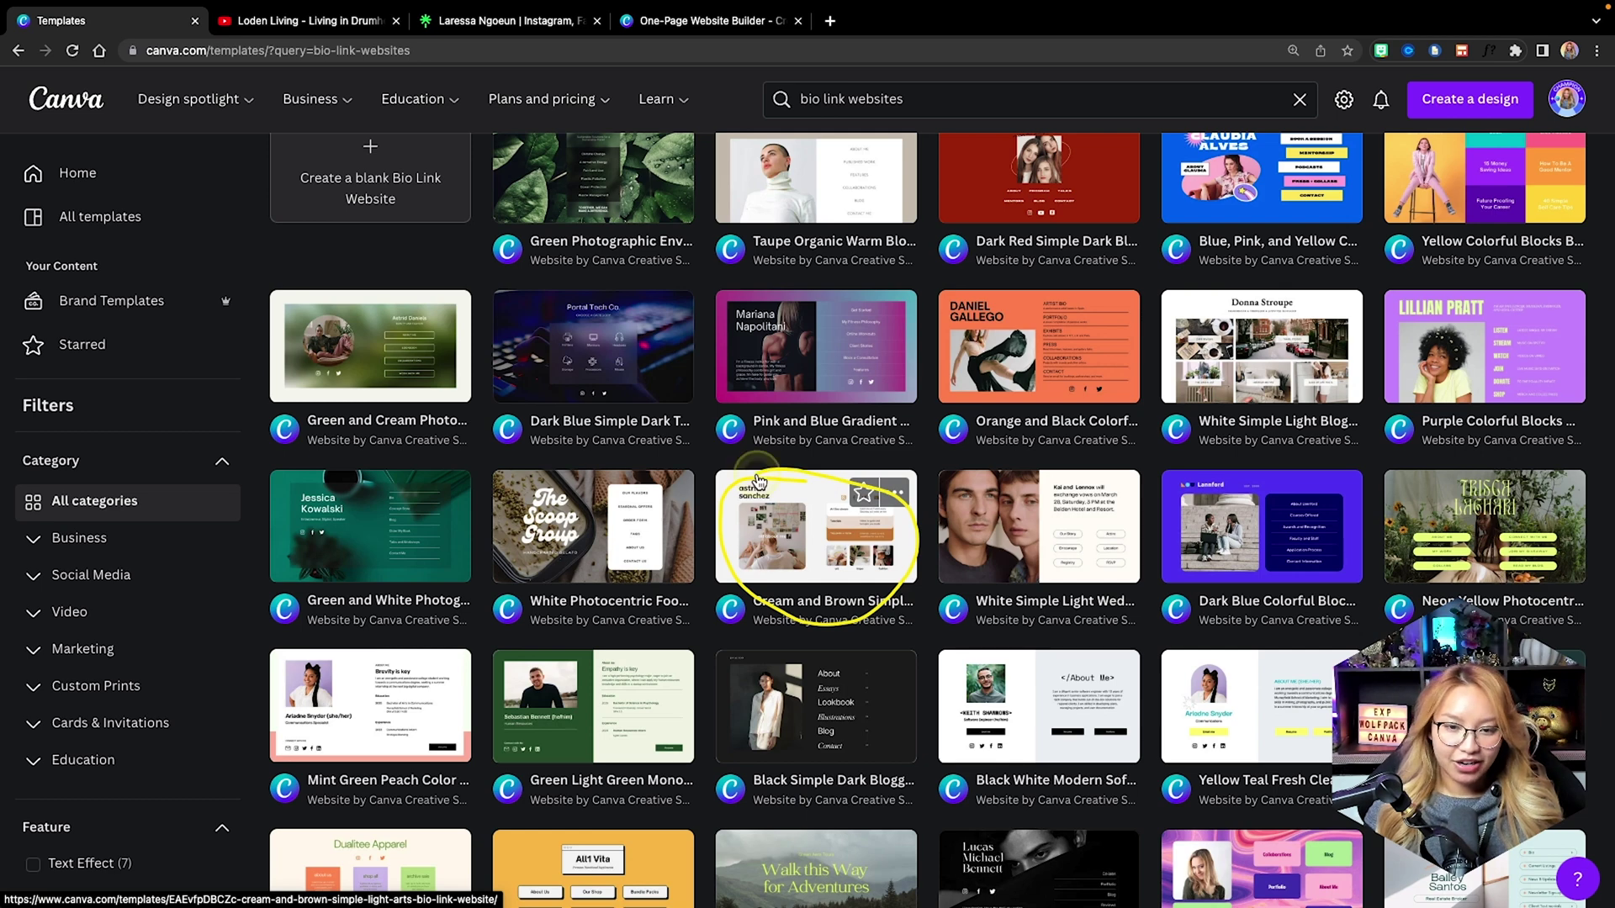
left_click(809, 559)
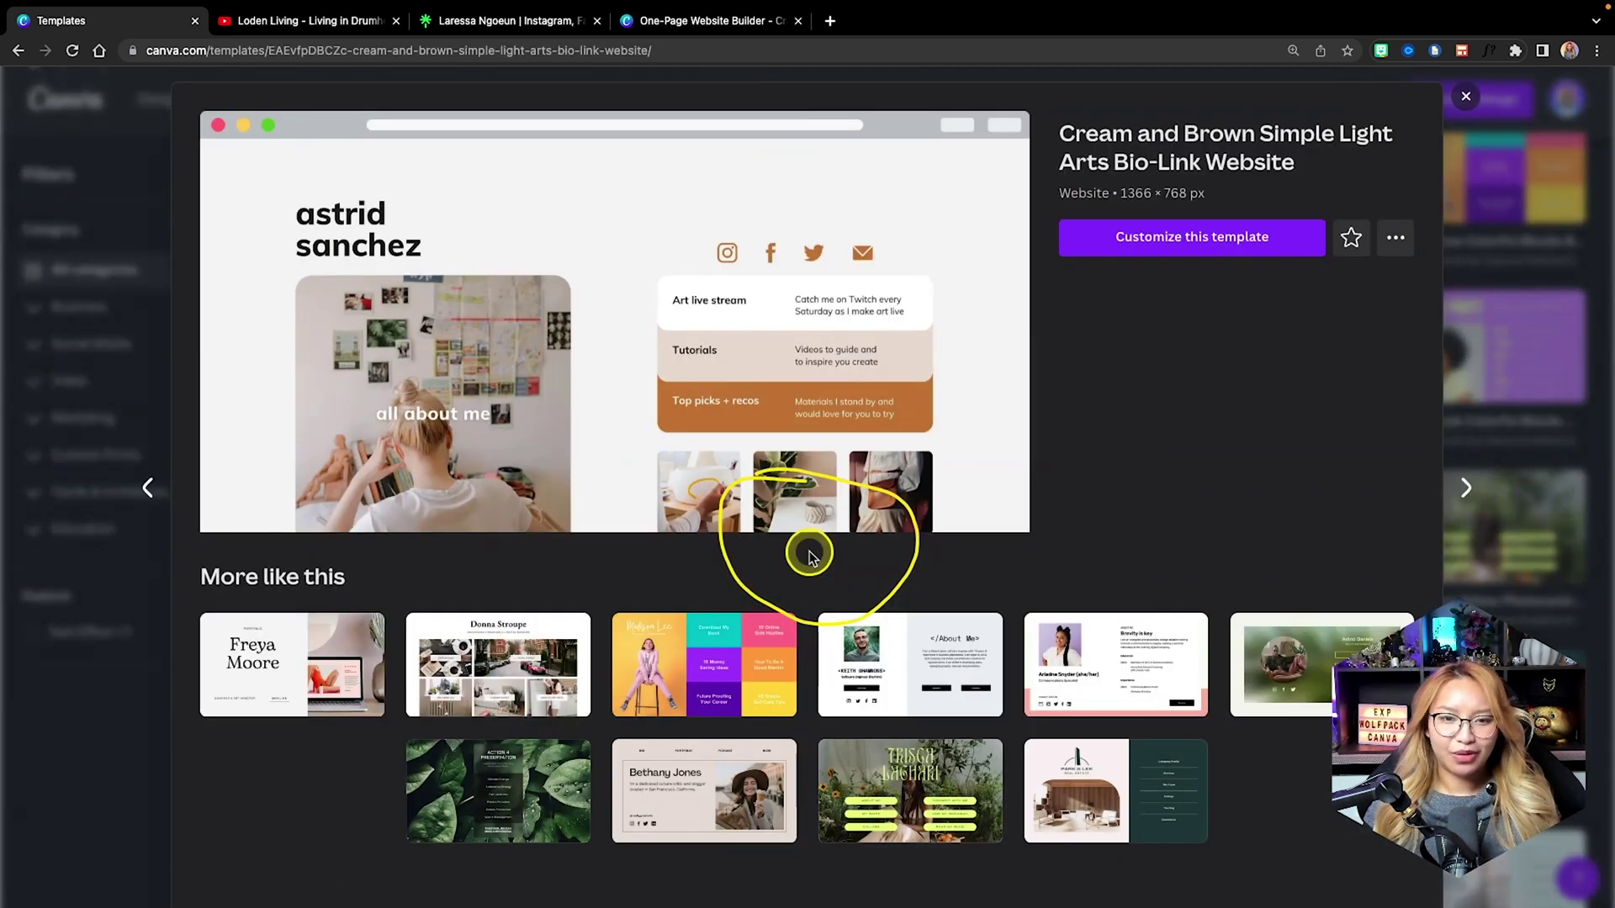
Customize the Cream and Brown template, open the page background colours and browse the brand kit list.
left_click(1165, 249)
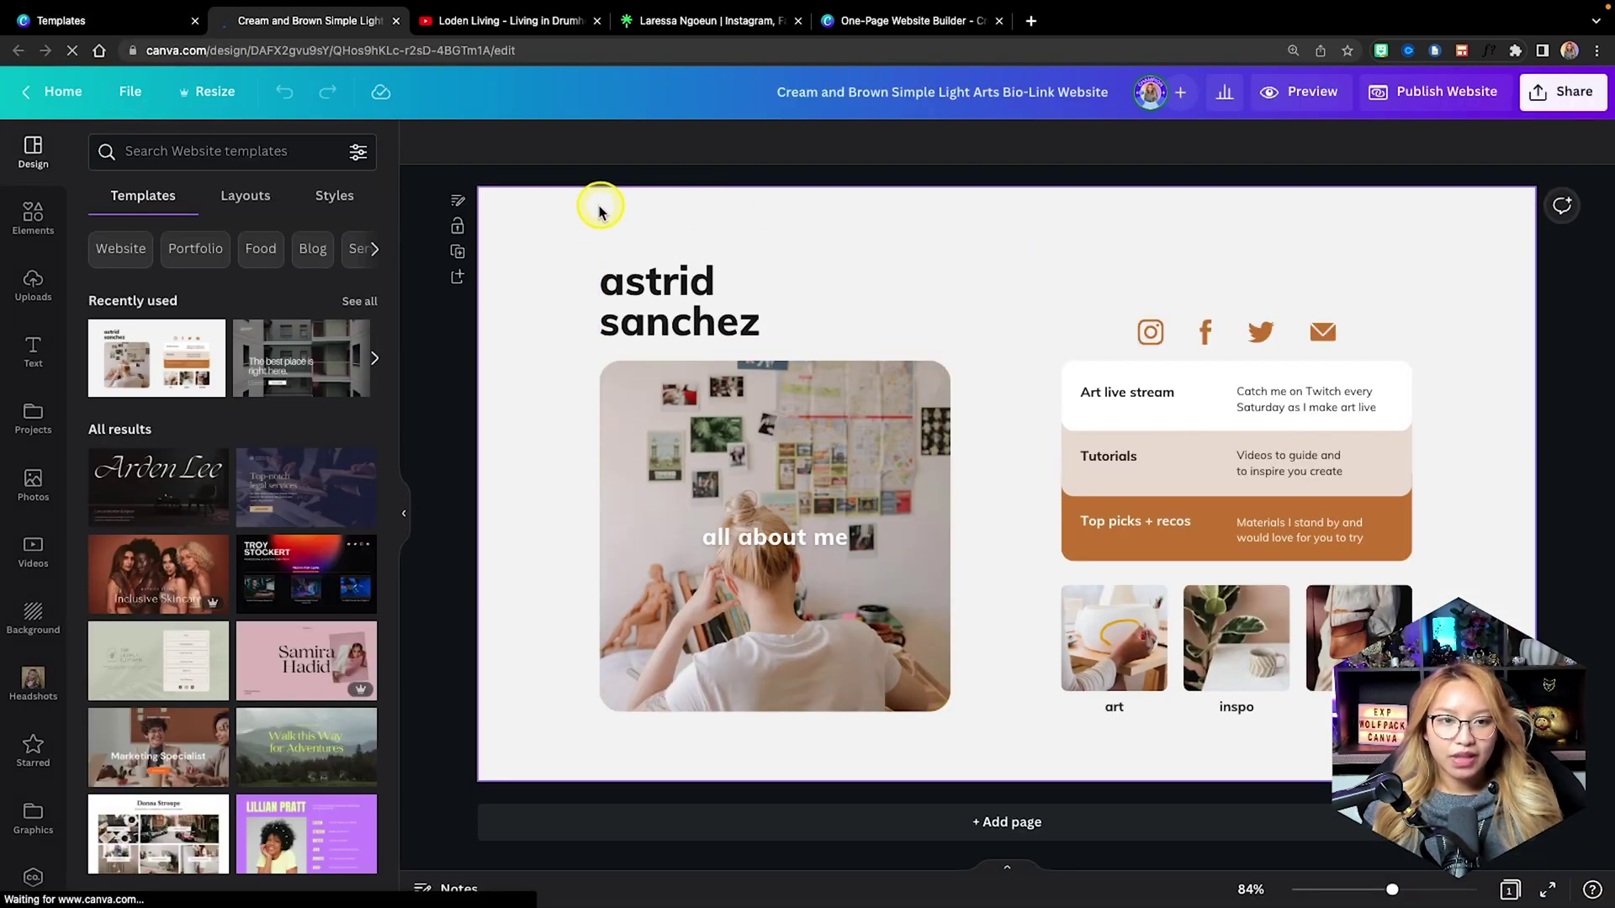
left_click(588, 220)
left_click(423, 143)
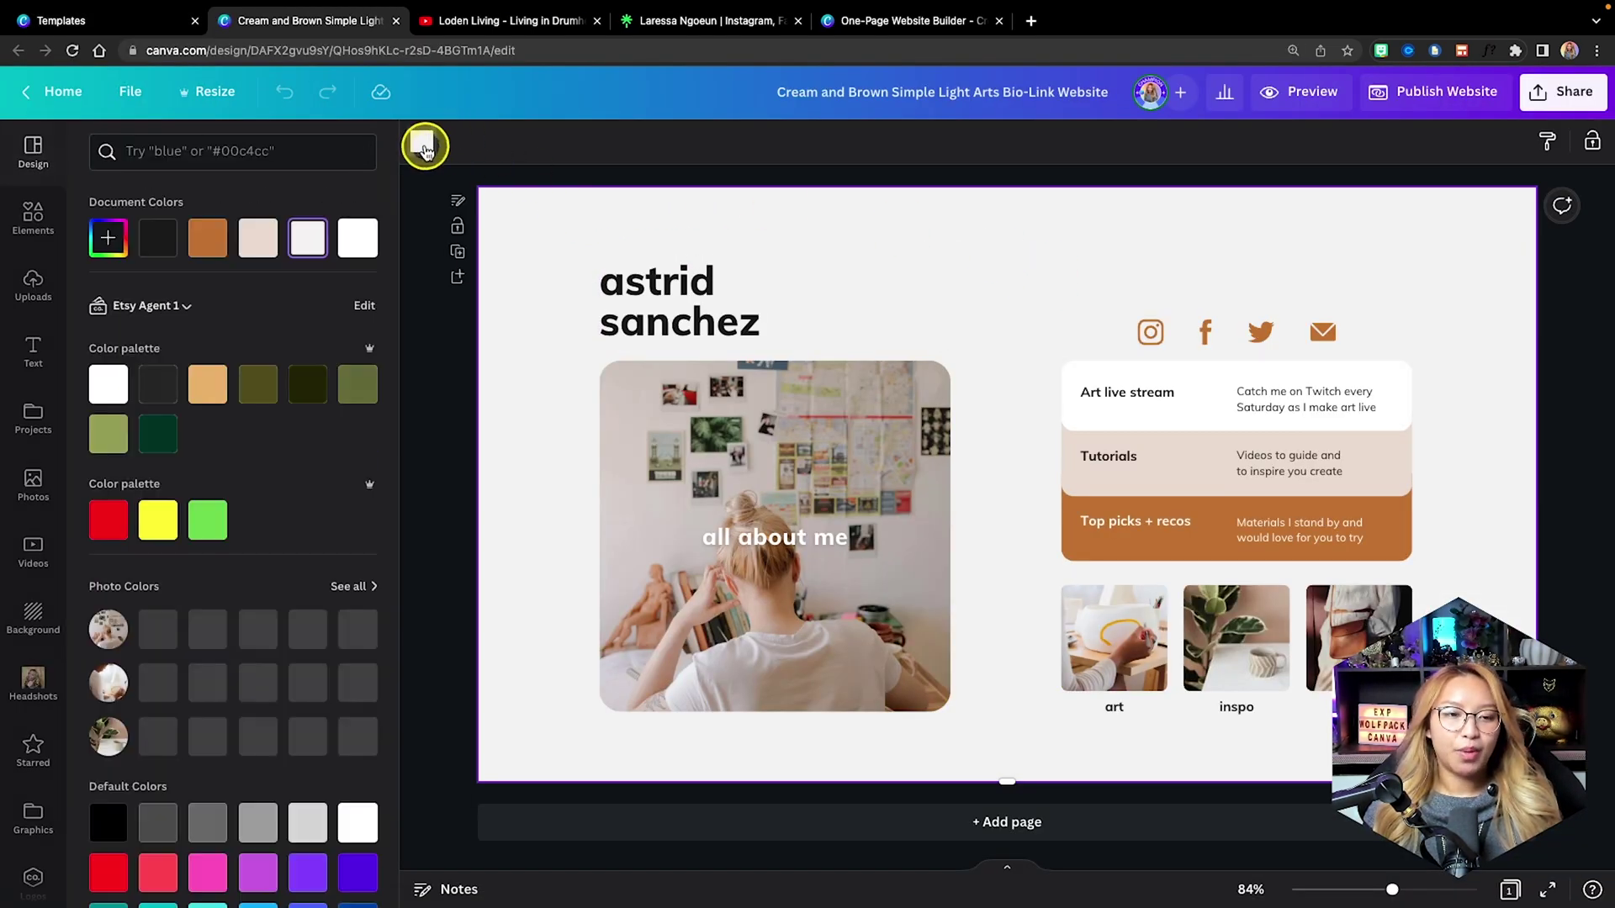
left_click(154, 304)
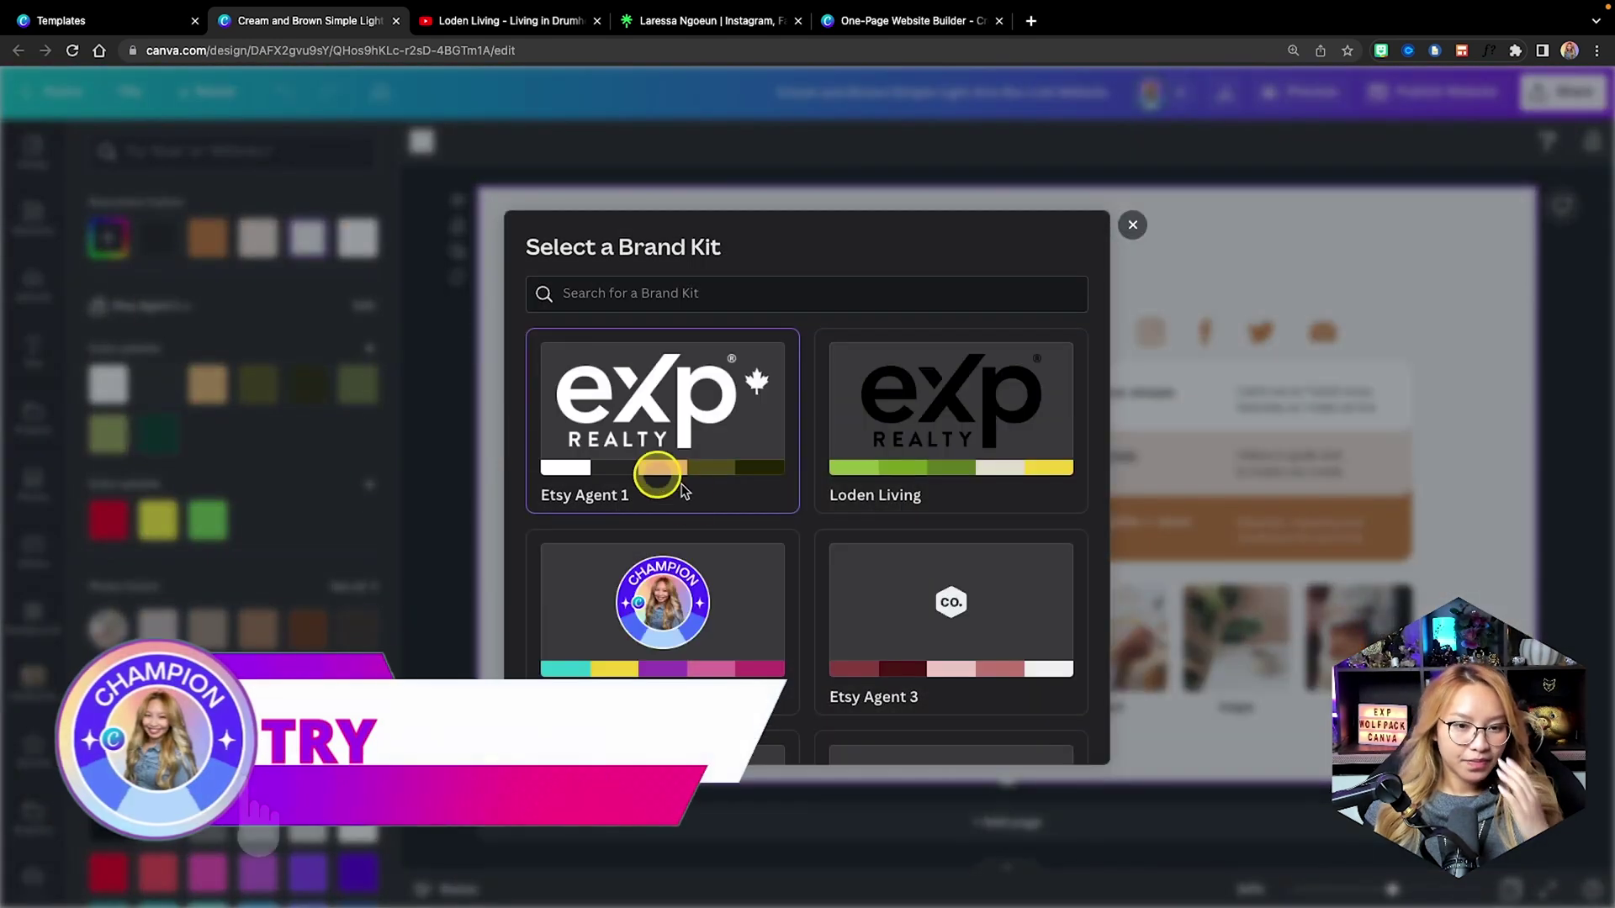
scroll(682, 483, "down", 3)
scroll(683, 484, "up", 3)
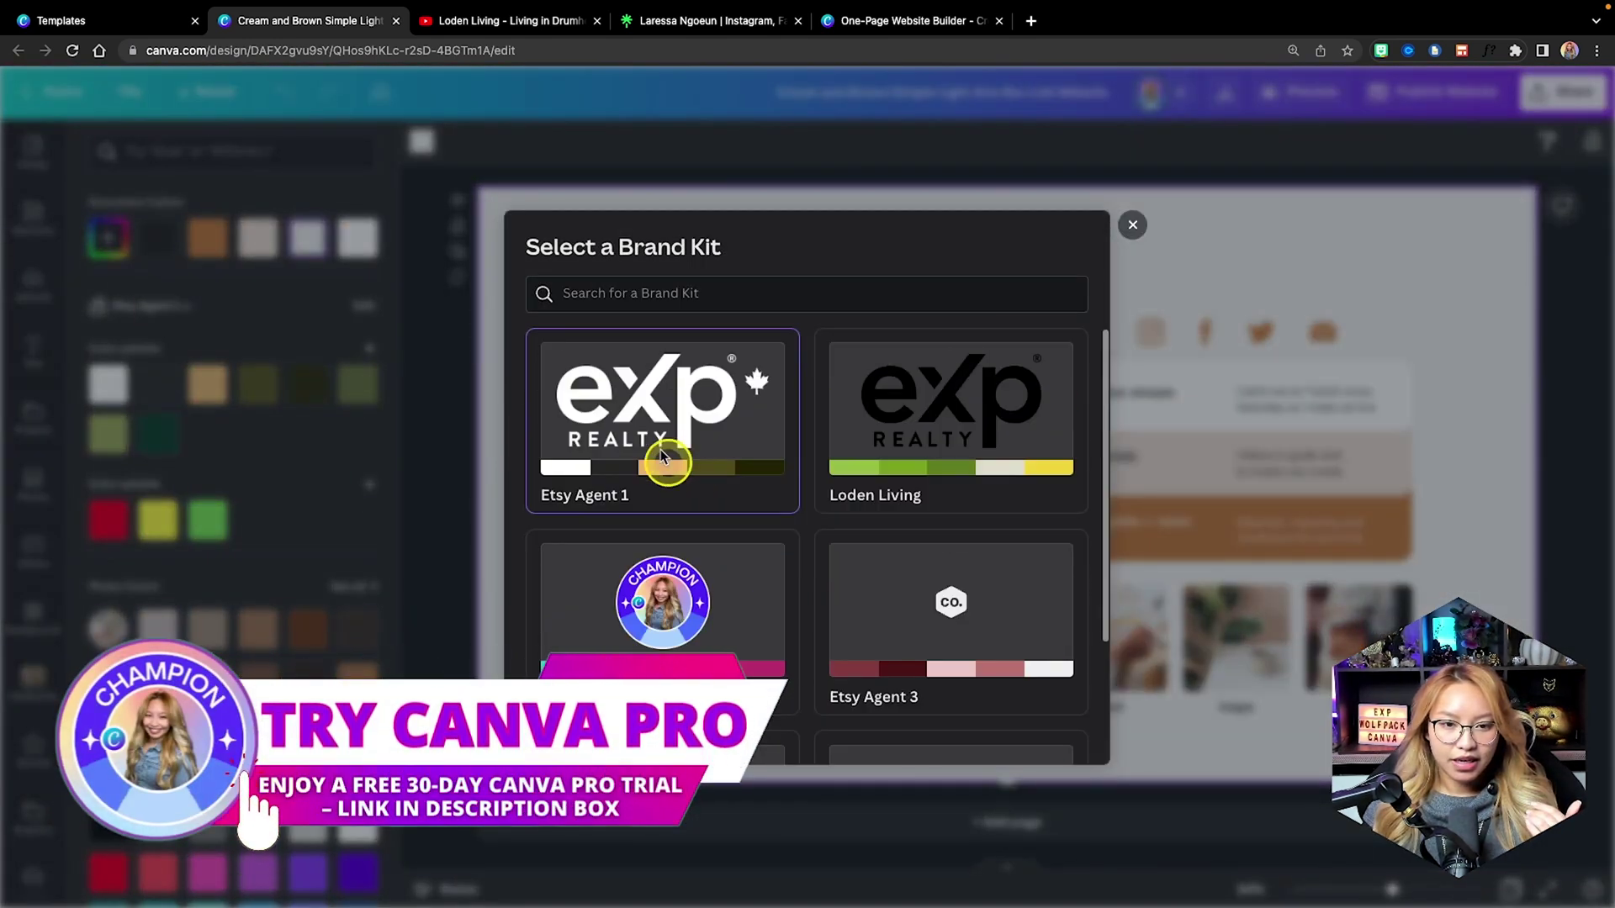
left_click(1127, 235)
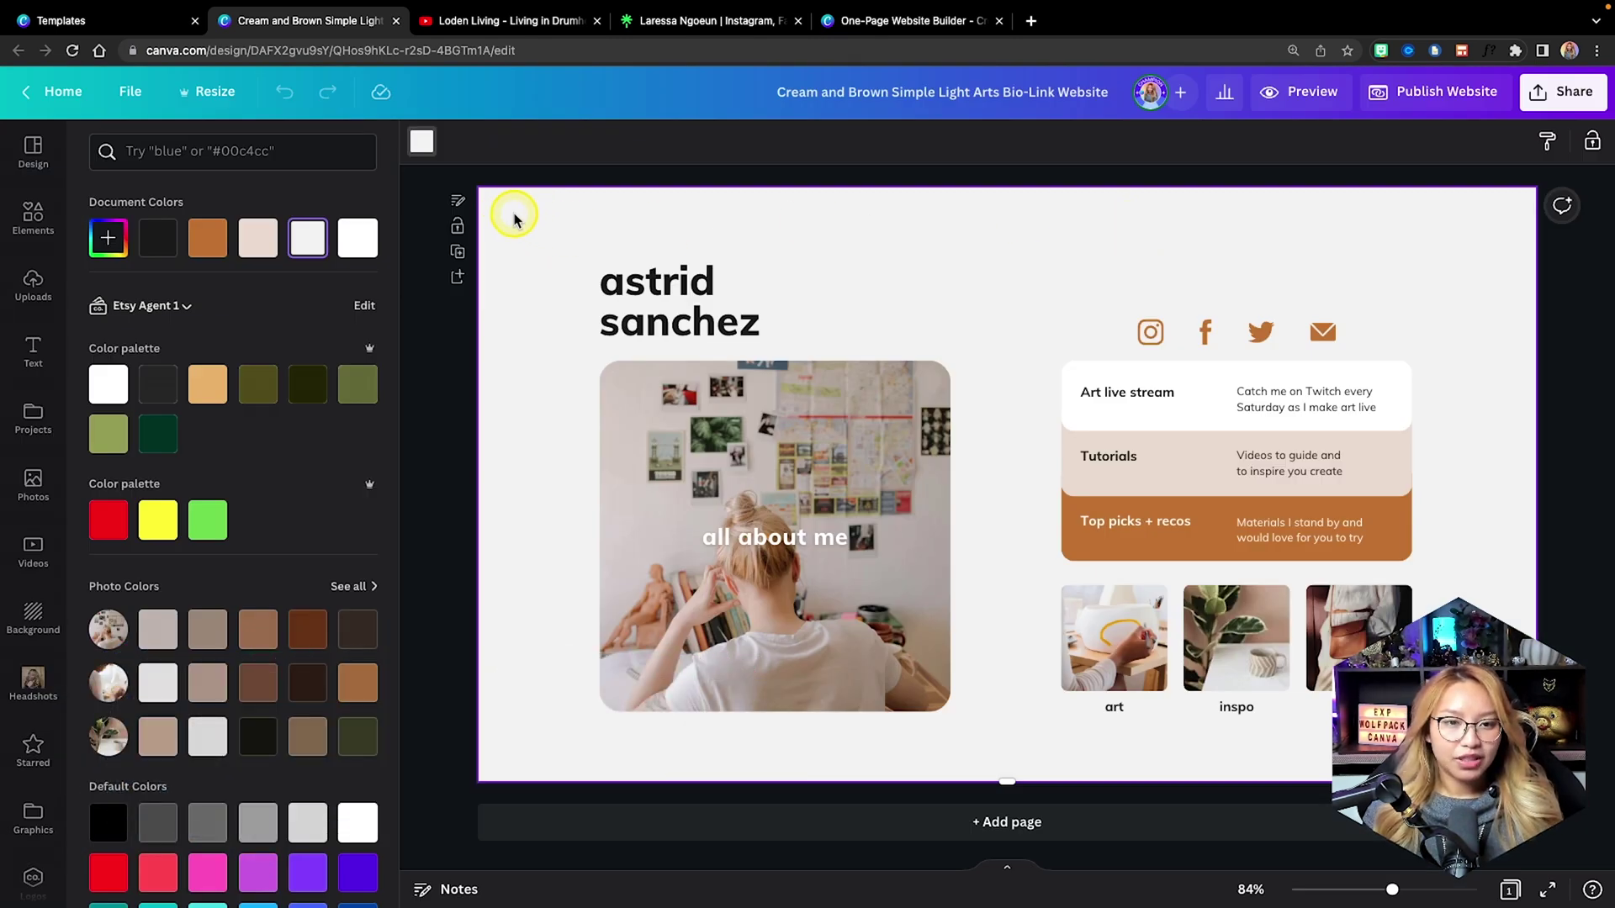
Make the page background dark green and the Top picks + recos block light orange.
left_click(424, 143)
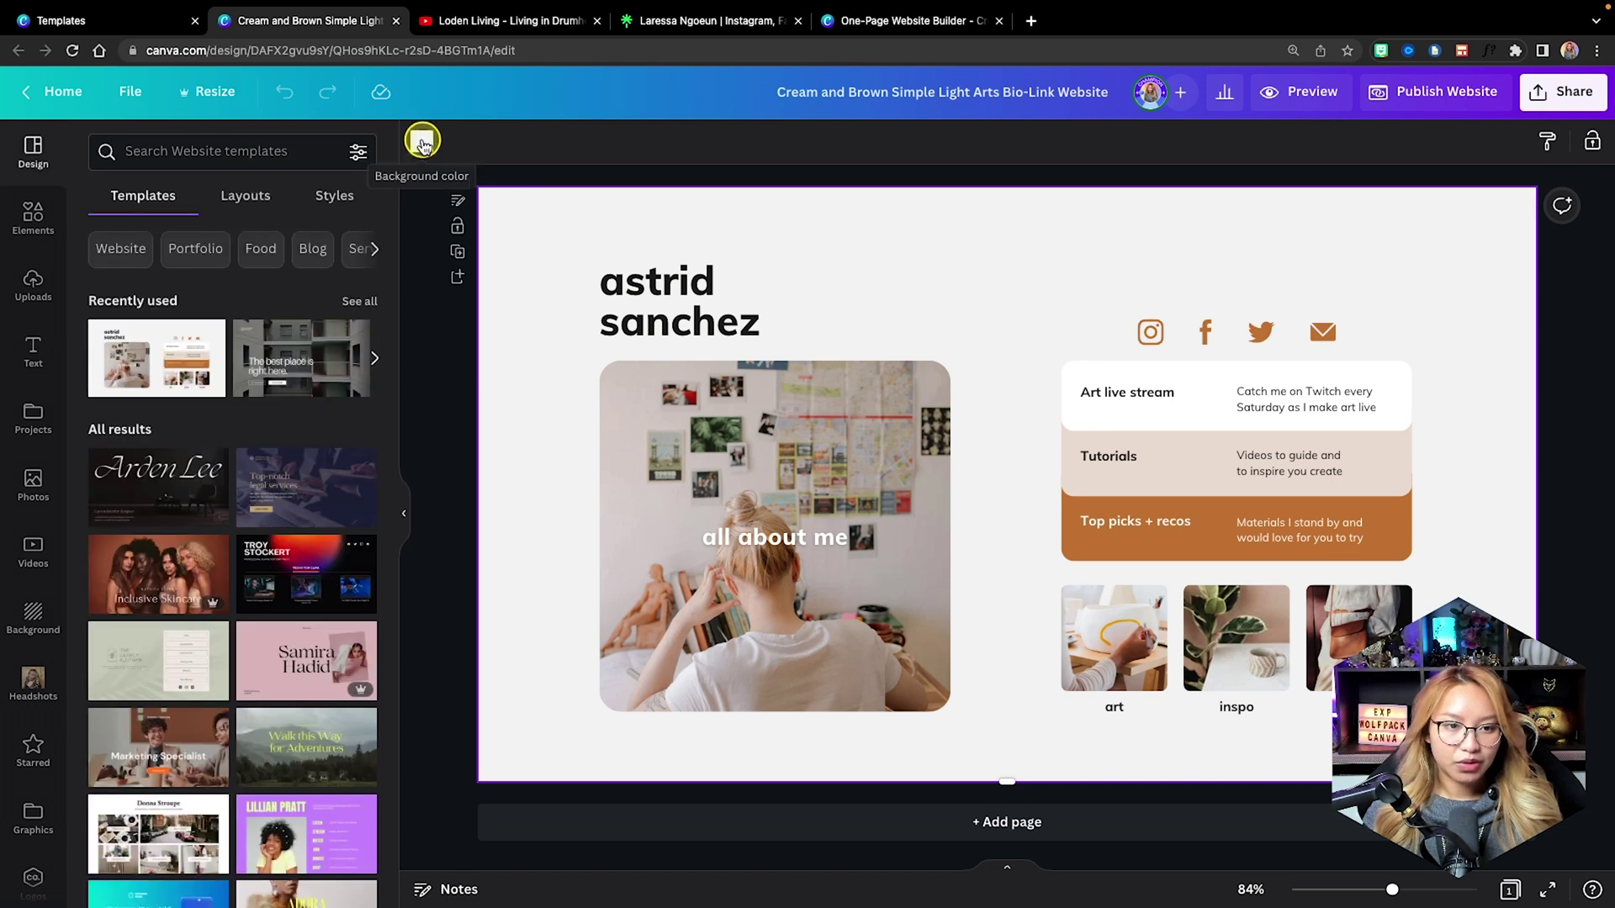
left_click(423, 142)
left_click(163, 436)
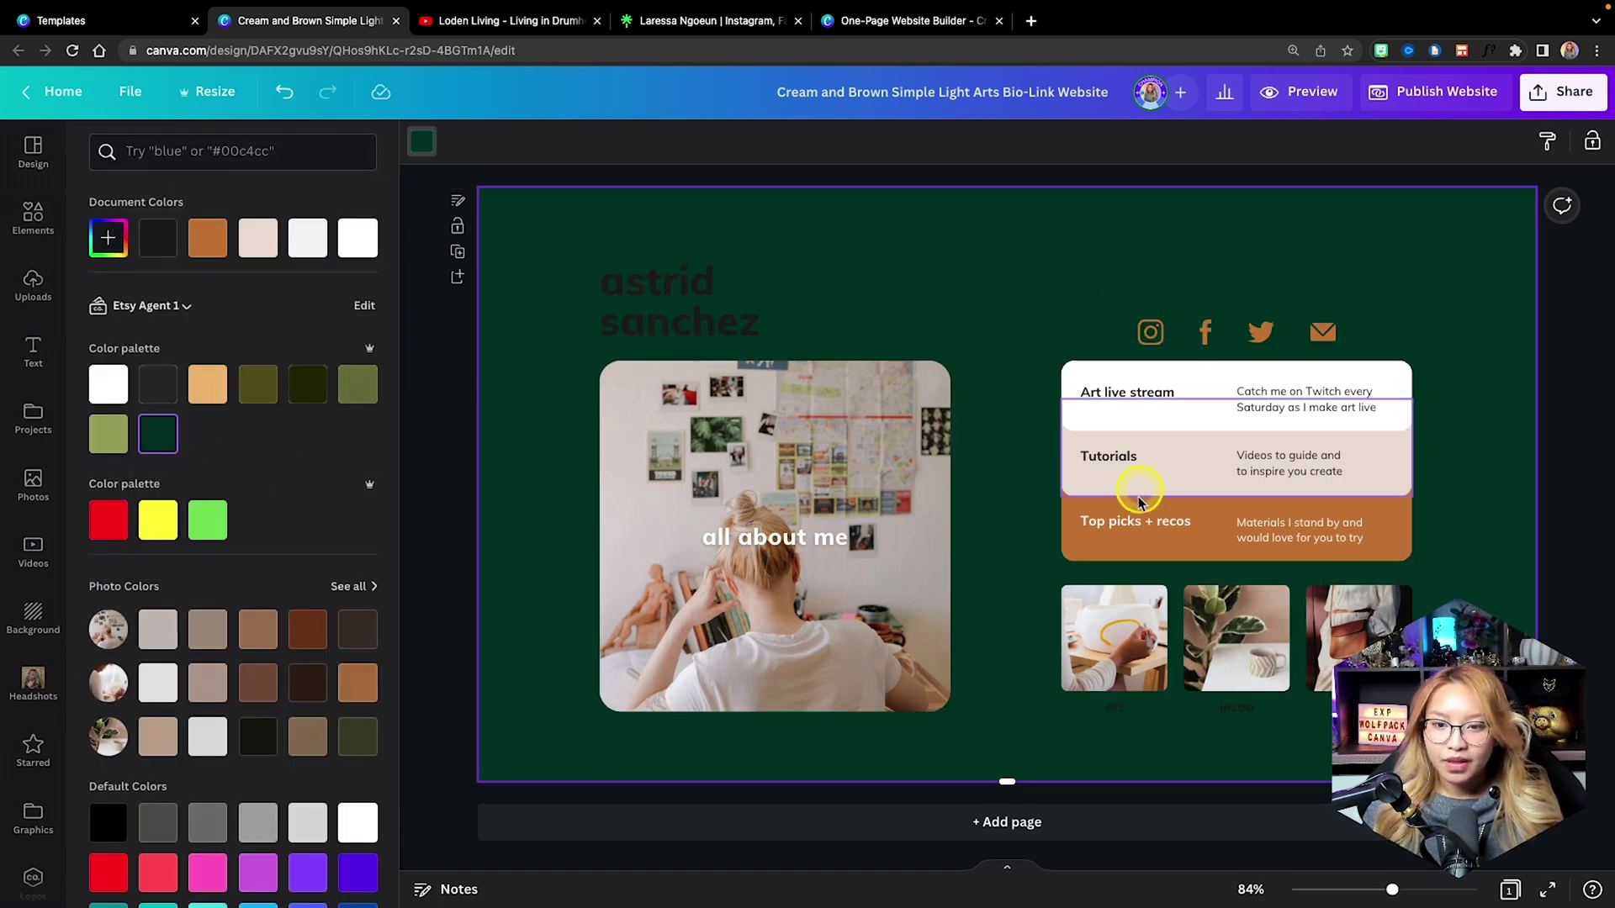
left_click(1085, 546)
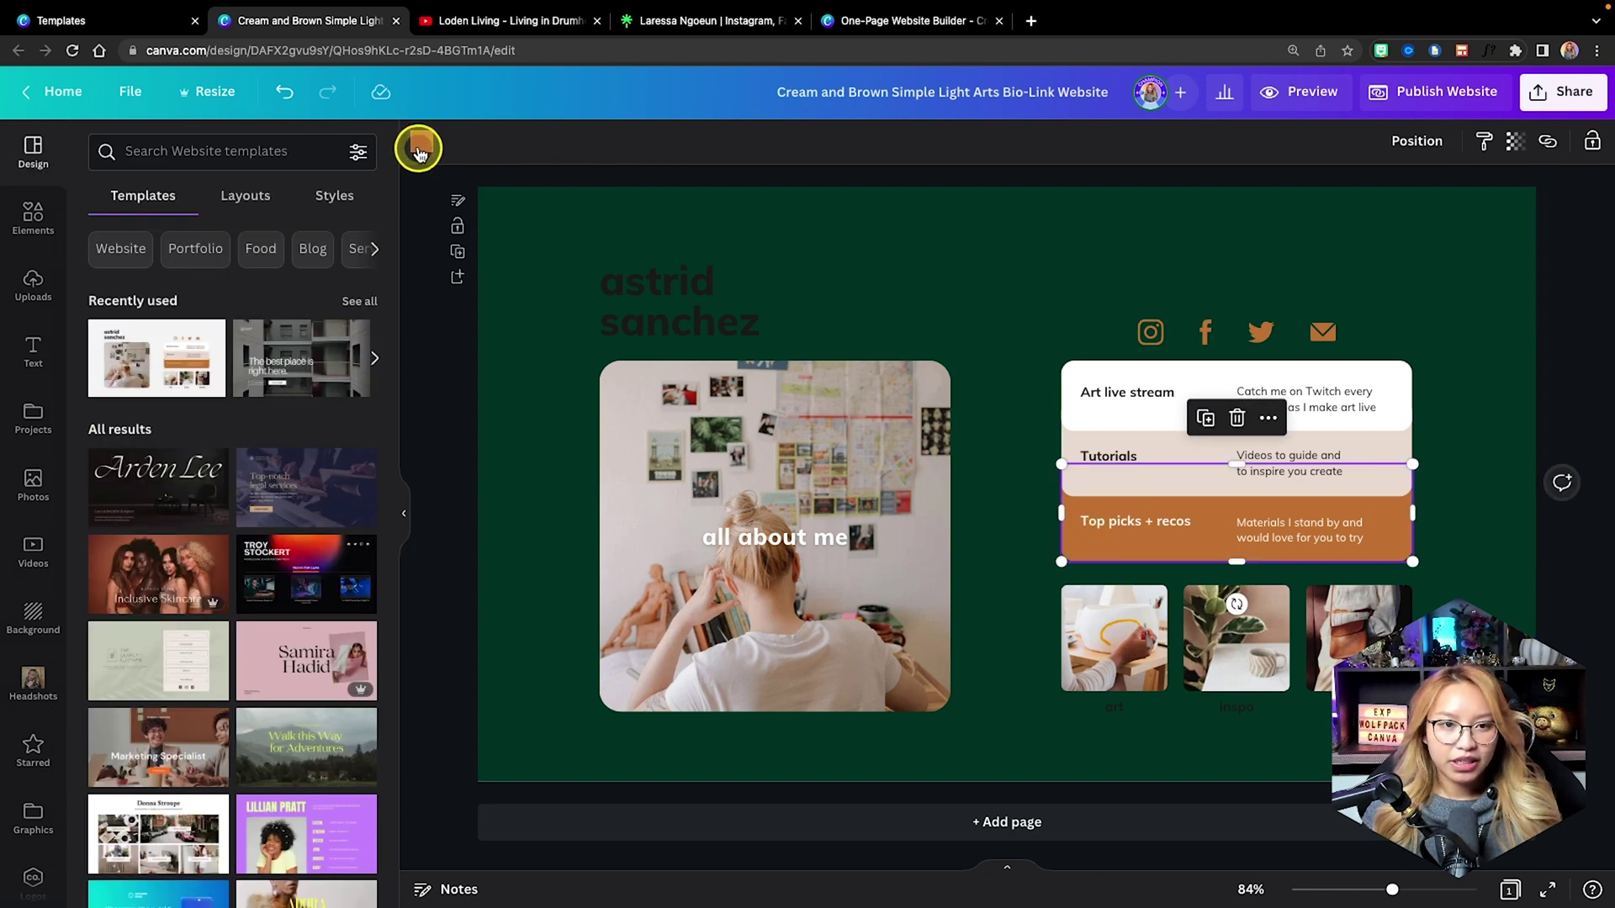
left_click(418, 150)
left_click(208, 384)
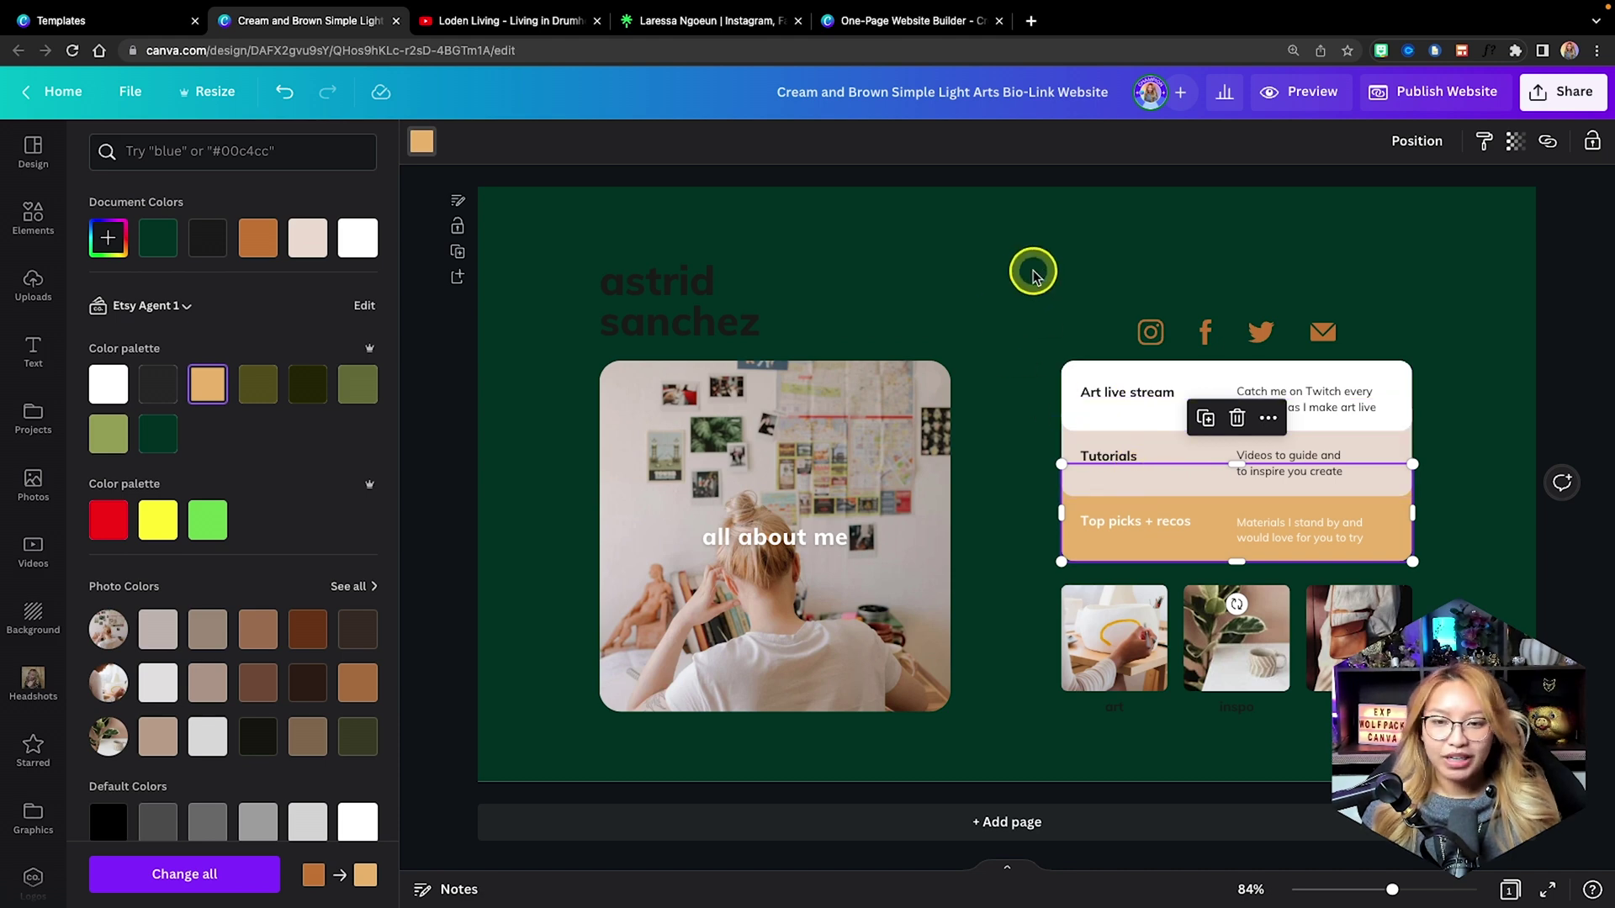
Recolour the Instagram icon light tan and apply tan to every brown element.
left_click(1154, 328)
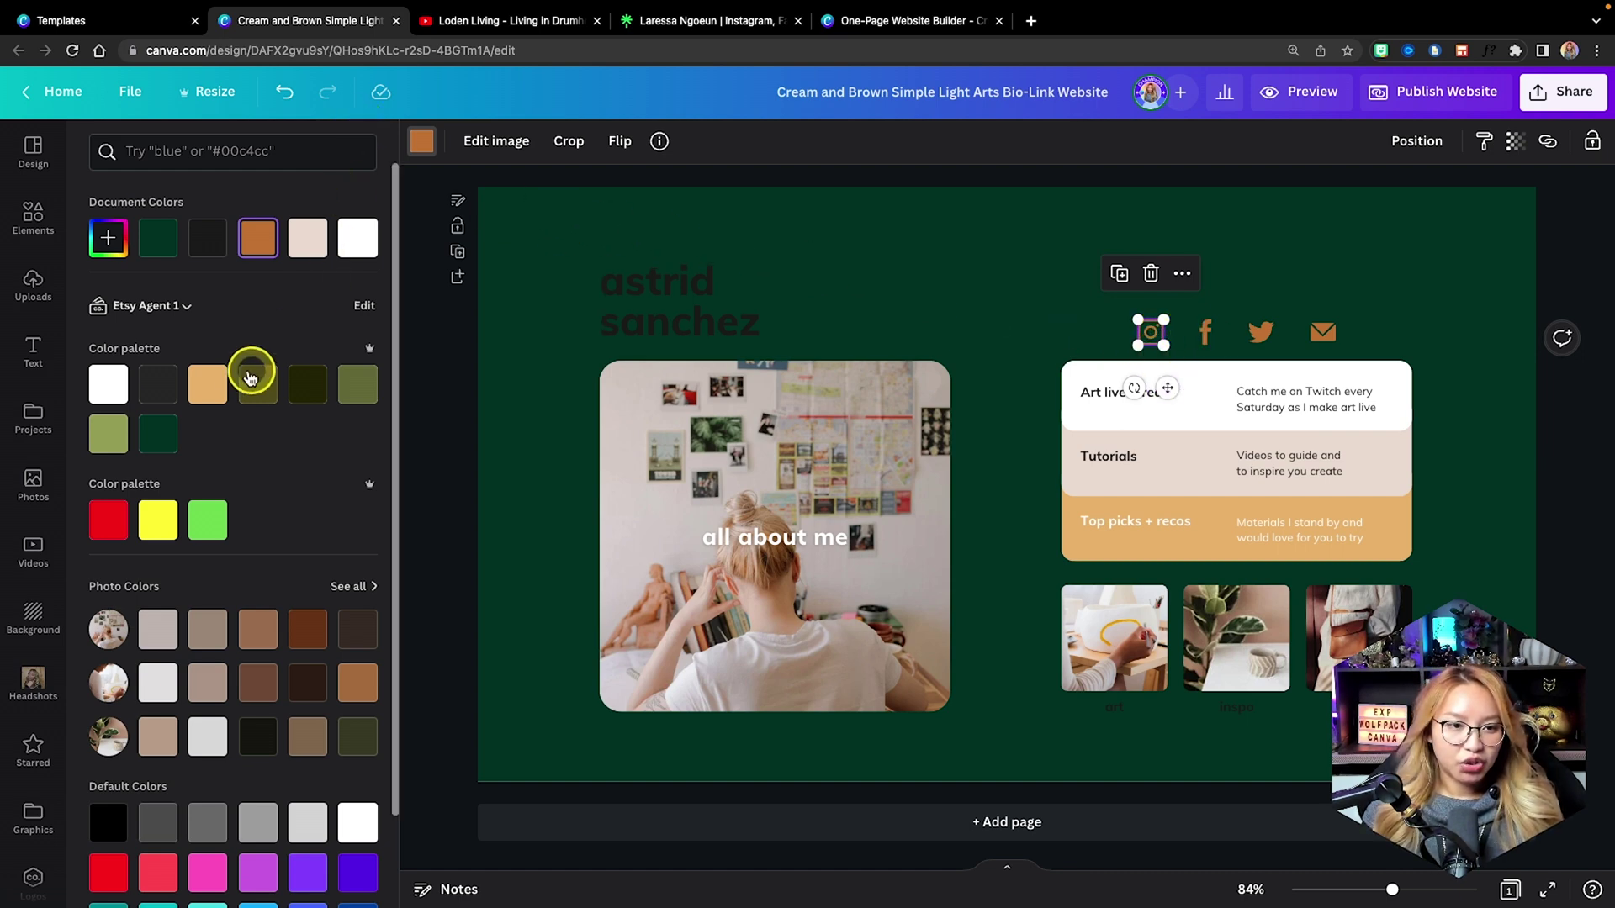
left_click(207, 387)
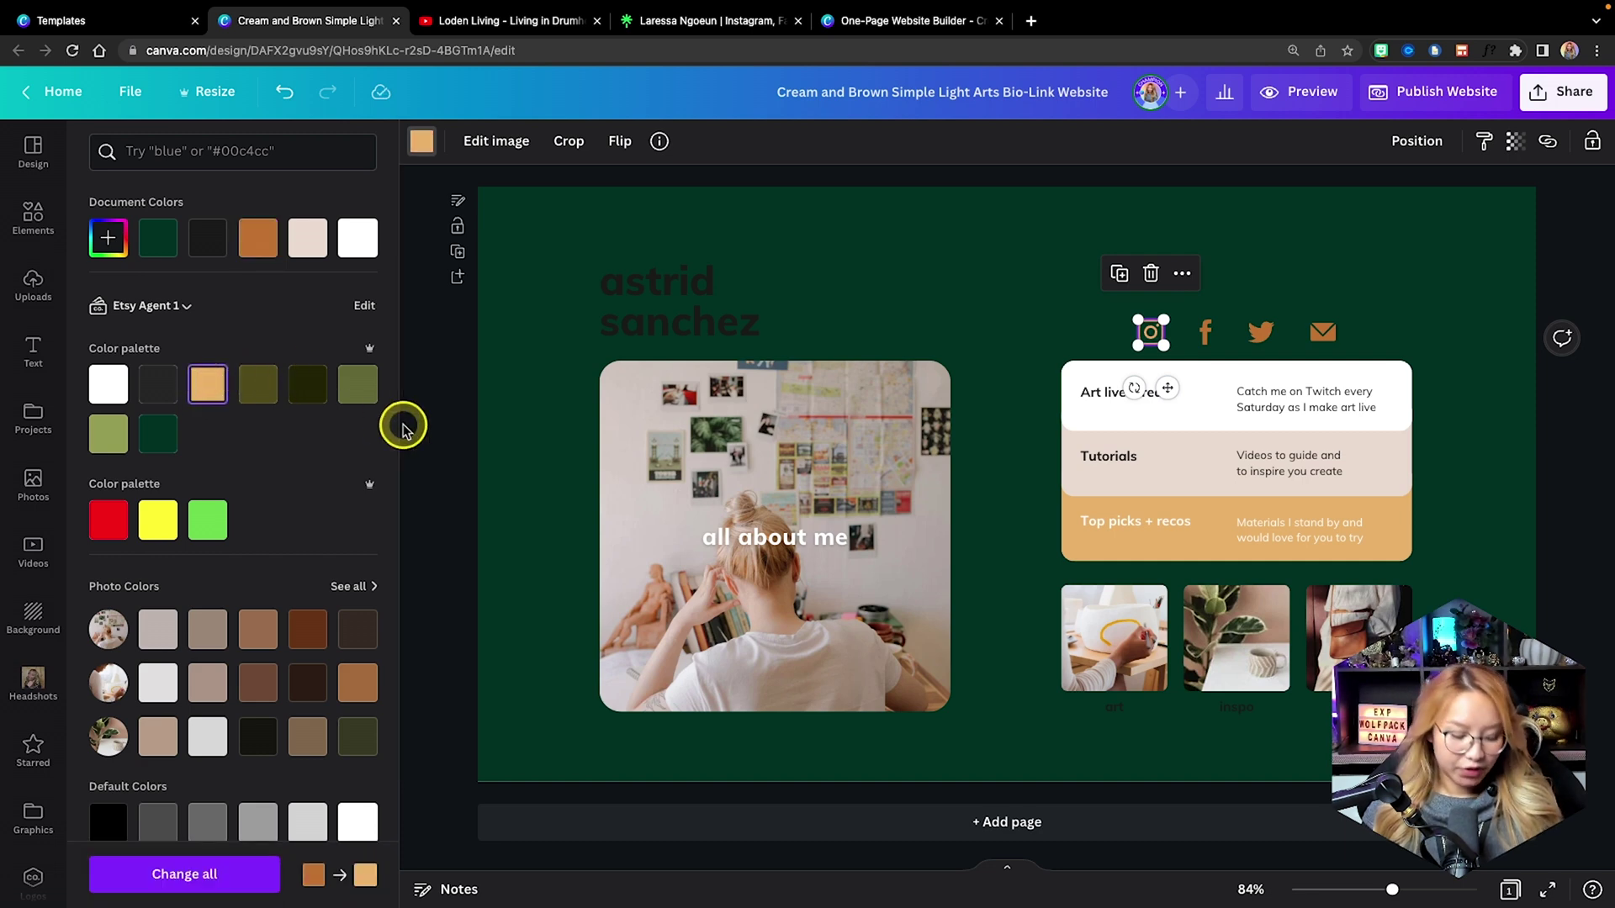
left_click(210, 875)
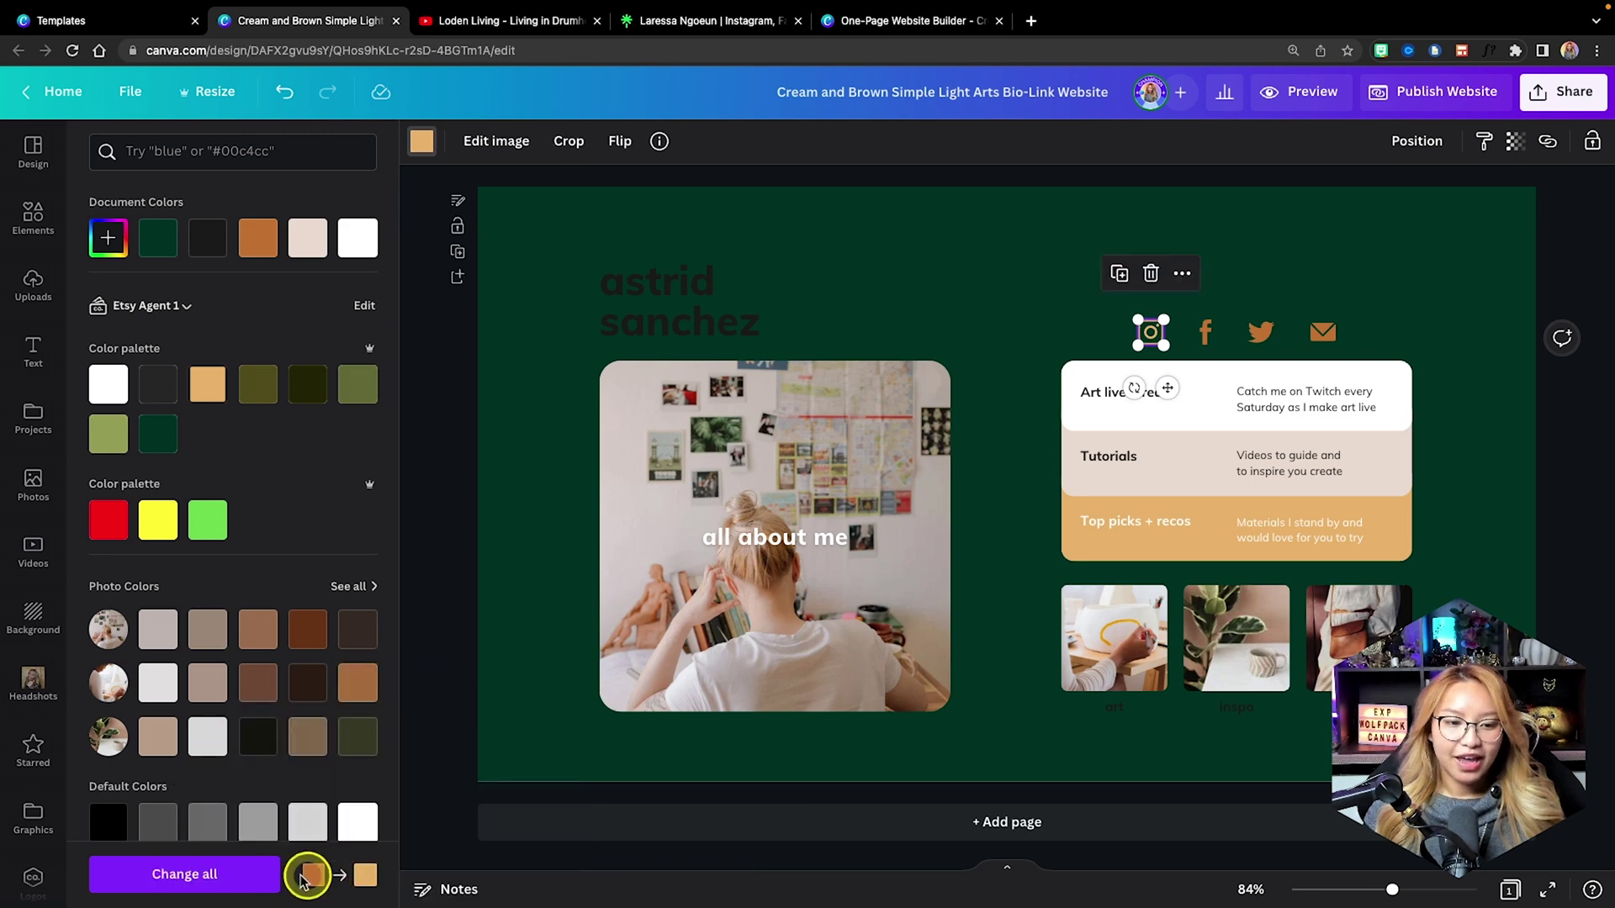
left_click(209, 875)
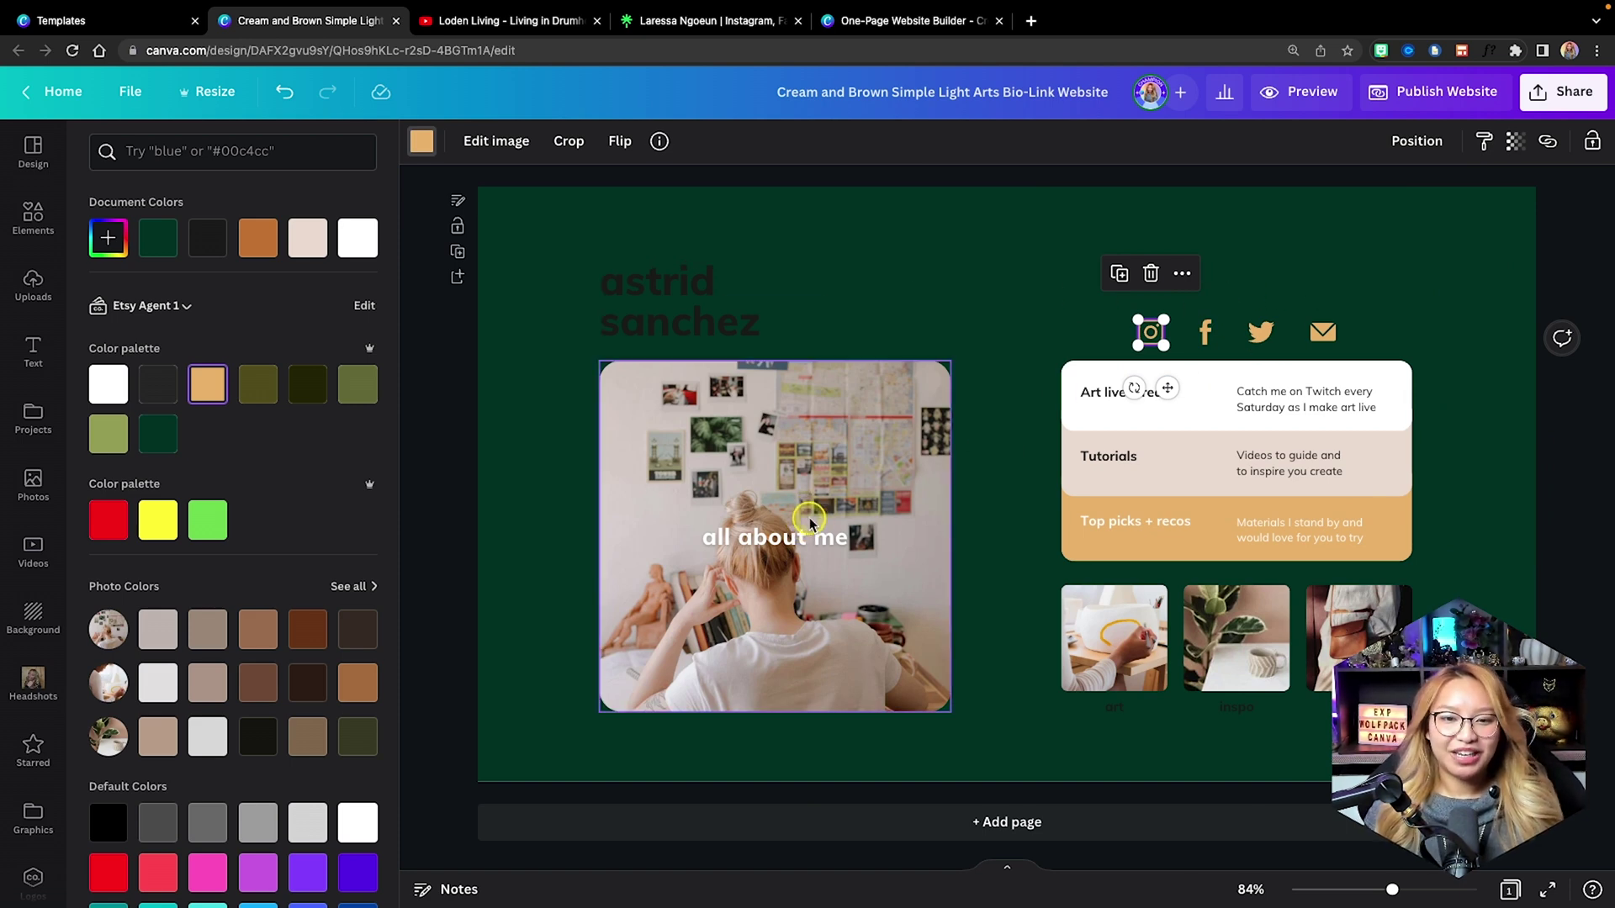
left_click(765, 525)
Delete the all about me photo and caption, and add a small circle frame below the name.
key("Escape")
left_click_drag(570, 490, 877, 597)
key("Delete")
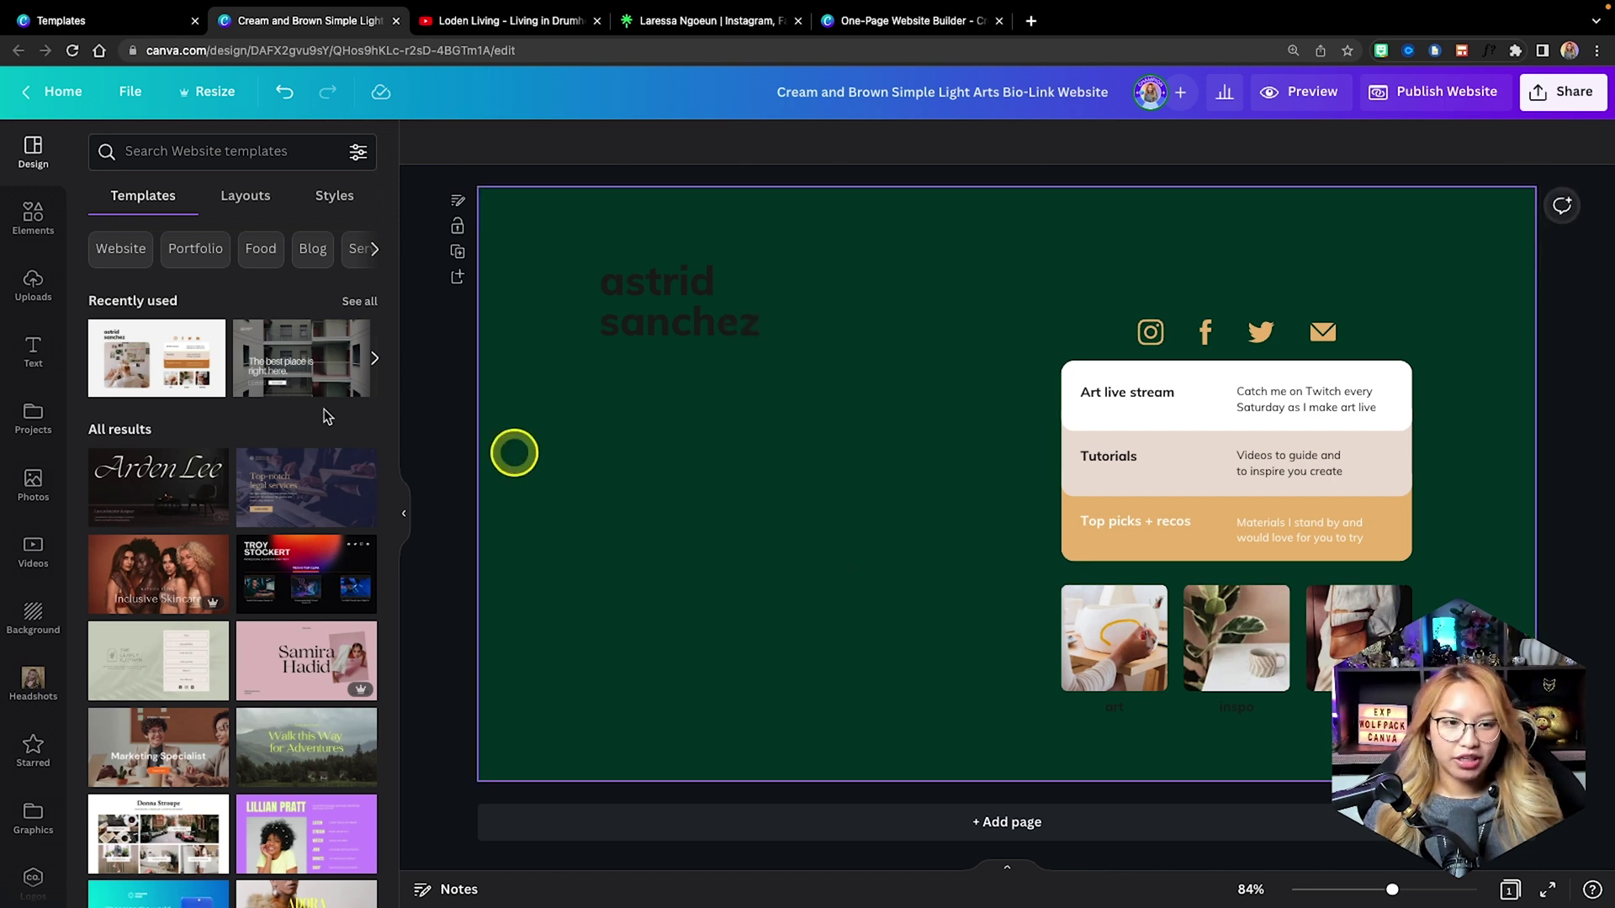
left_click(33, 217)
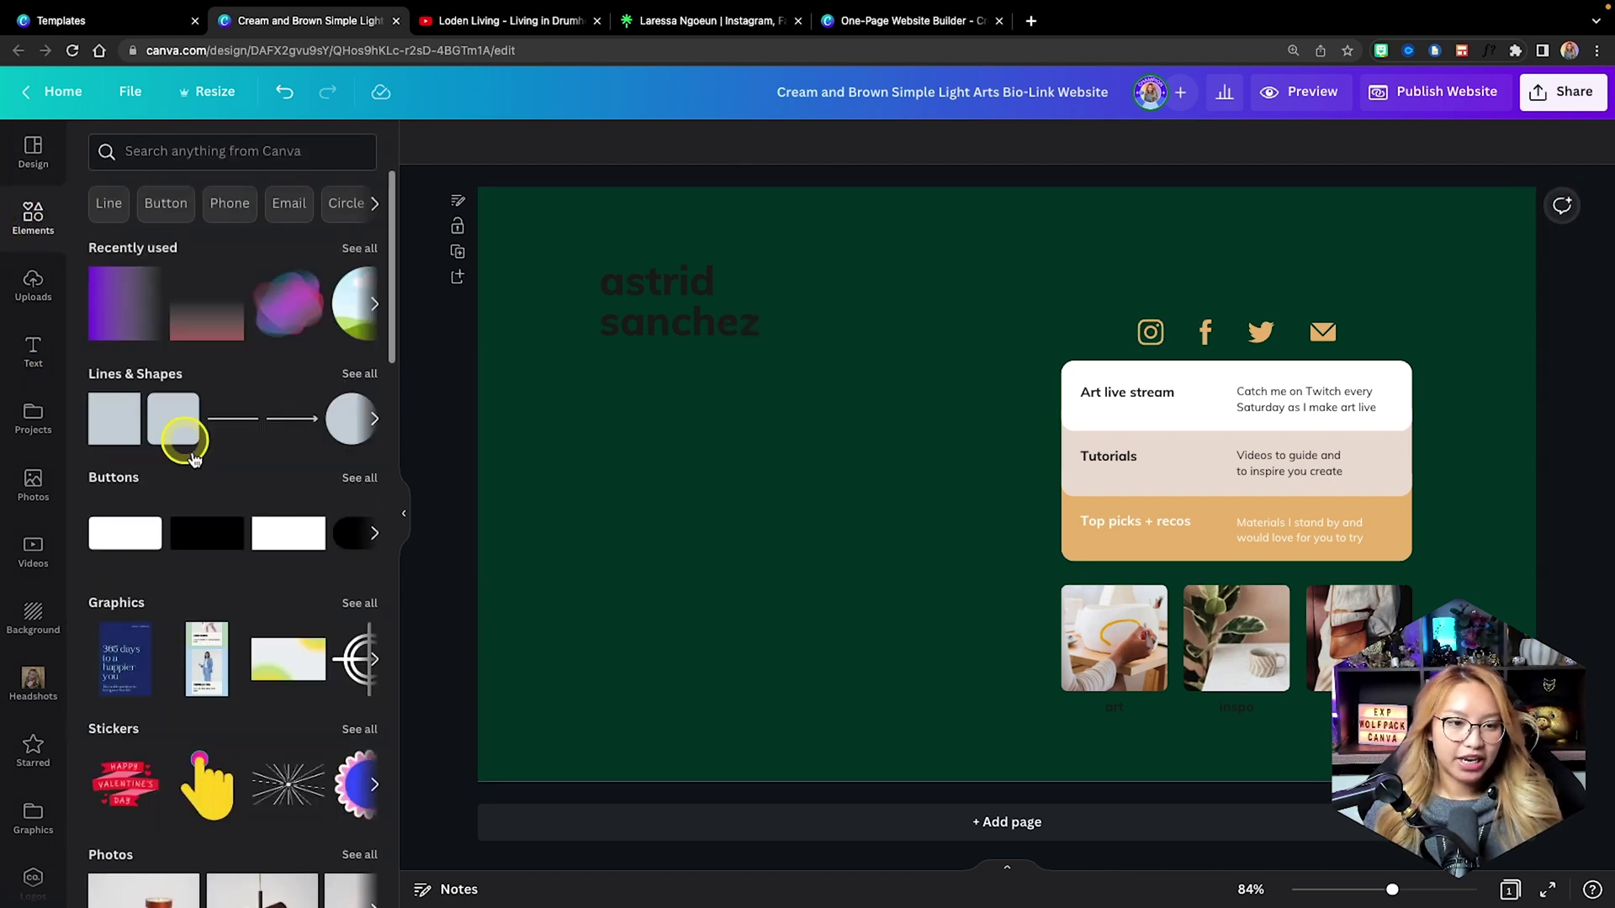
scroll(192, 459, "down", 10)
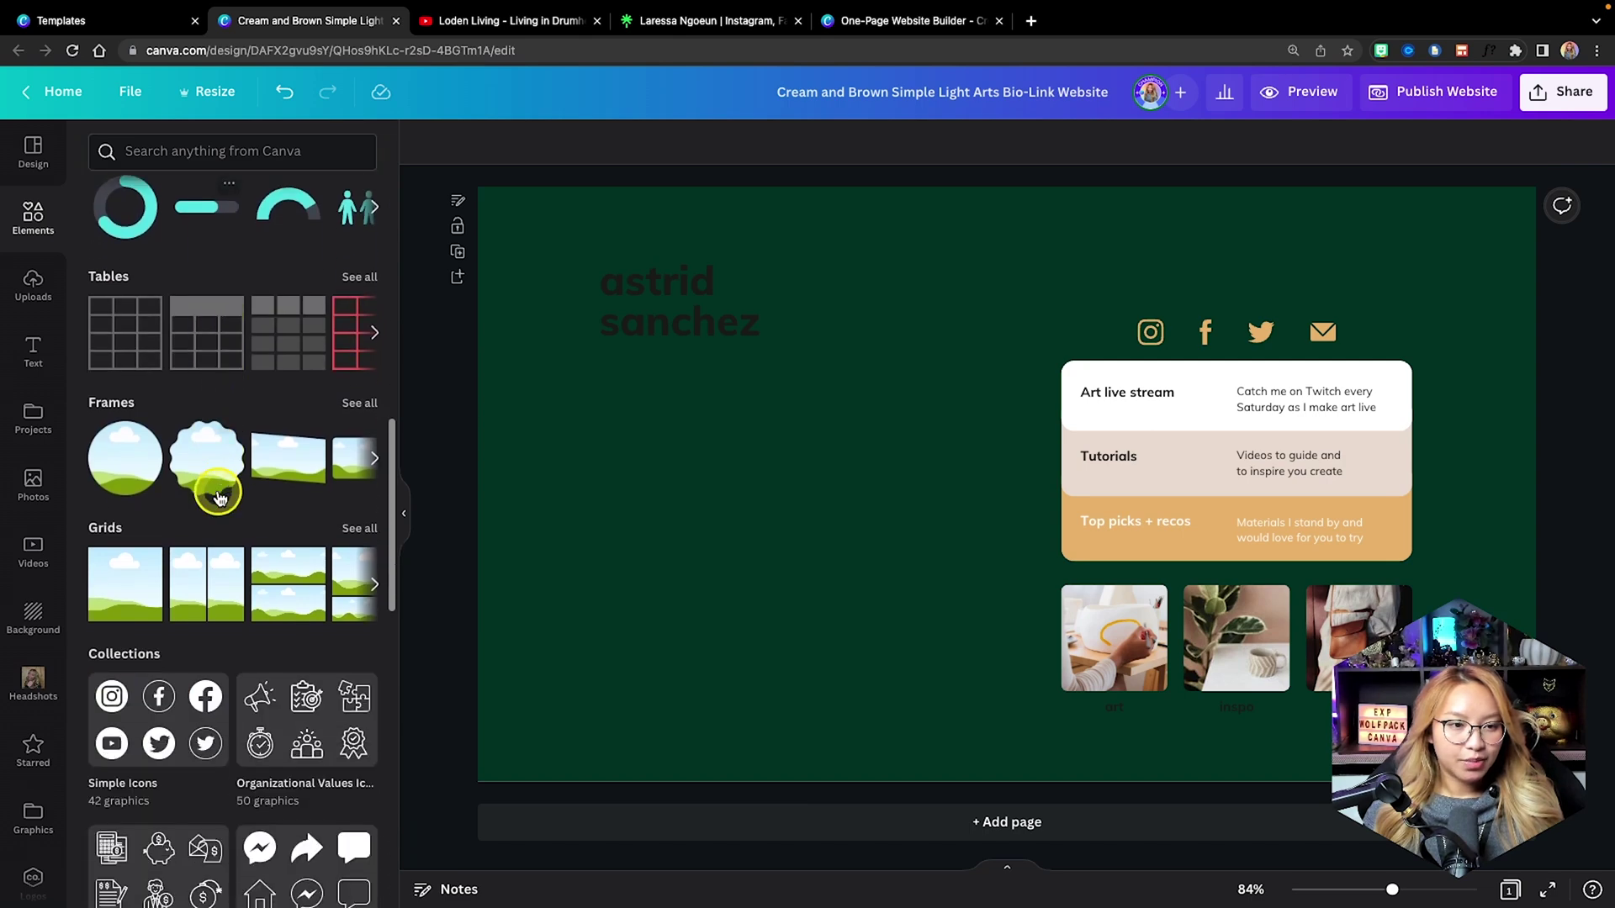
scroll(218, 496, "down", 2)
left_click(125, 370)
left_click_drag(962, 463, 685, 508)
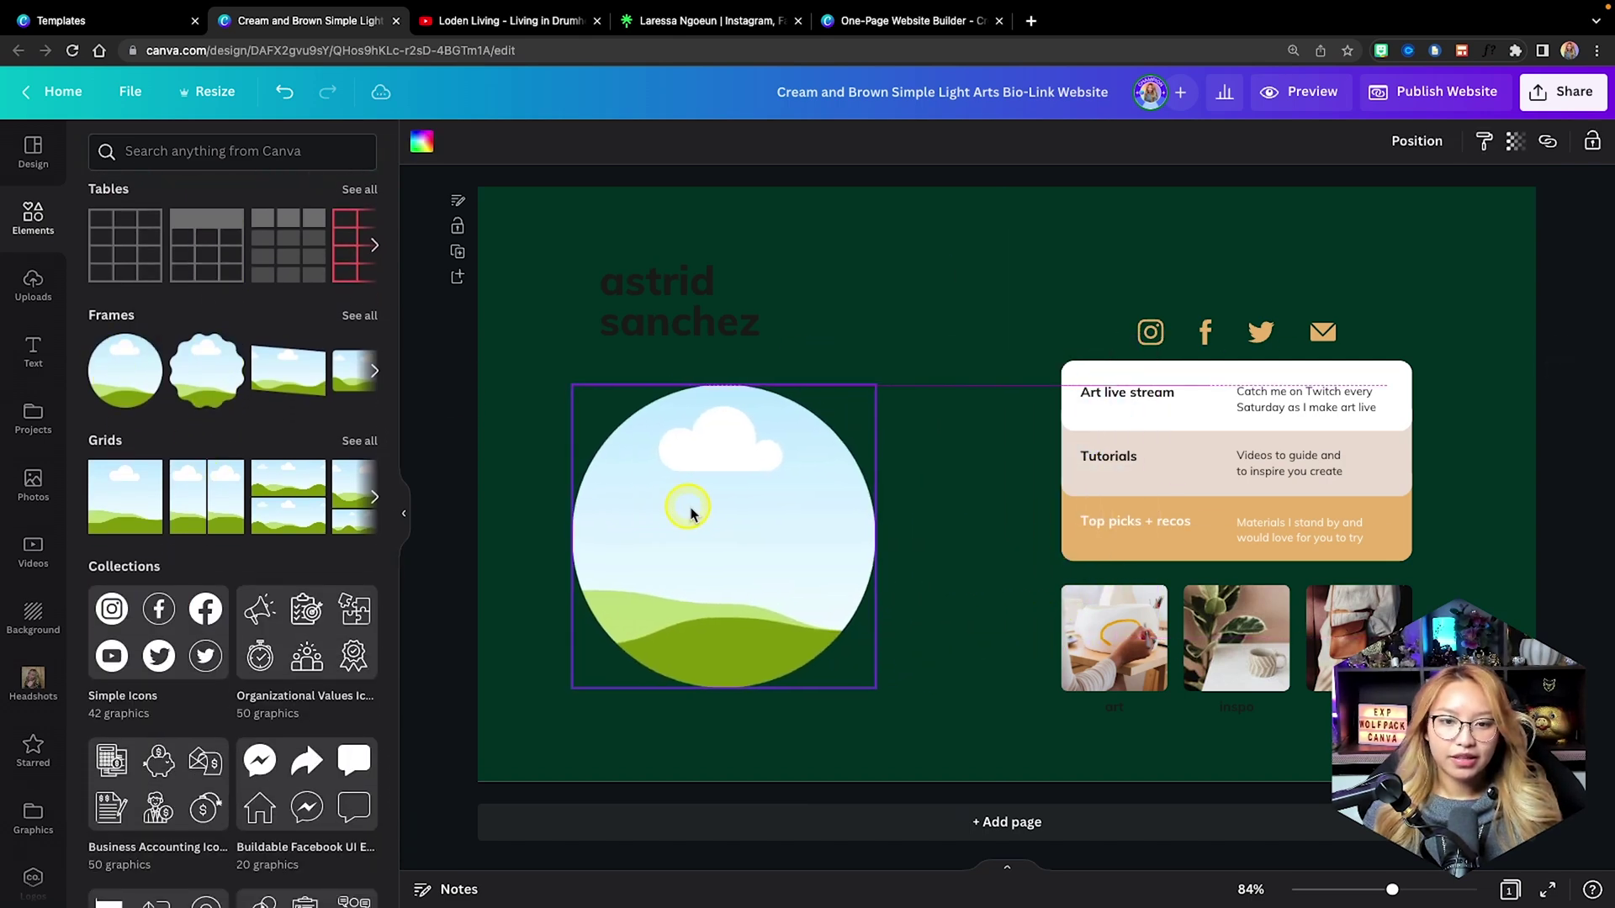
left_click_drag(873, 687, 724, 533)
left_click_drag(667, 462, 731, 453)
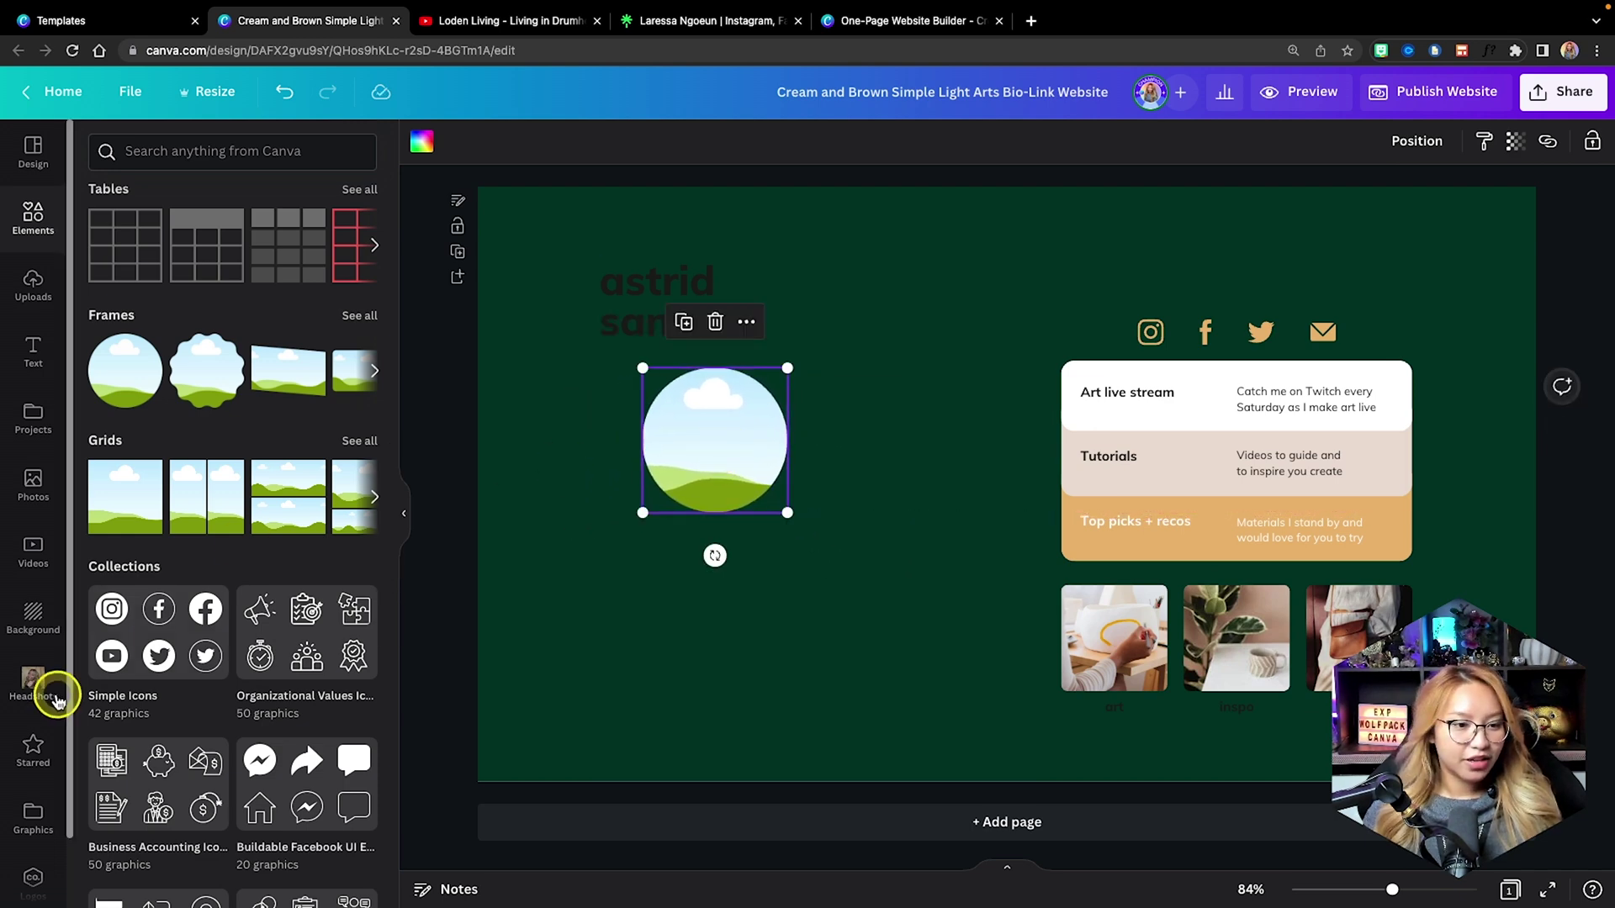
Fill the circle with the honeycomb headshot at 217×217 and move the social icons beneath it.
scroll(33, 698, "down", 2)
left_click(35, 810)
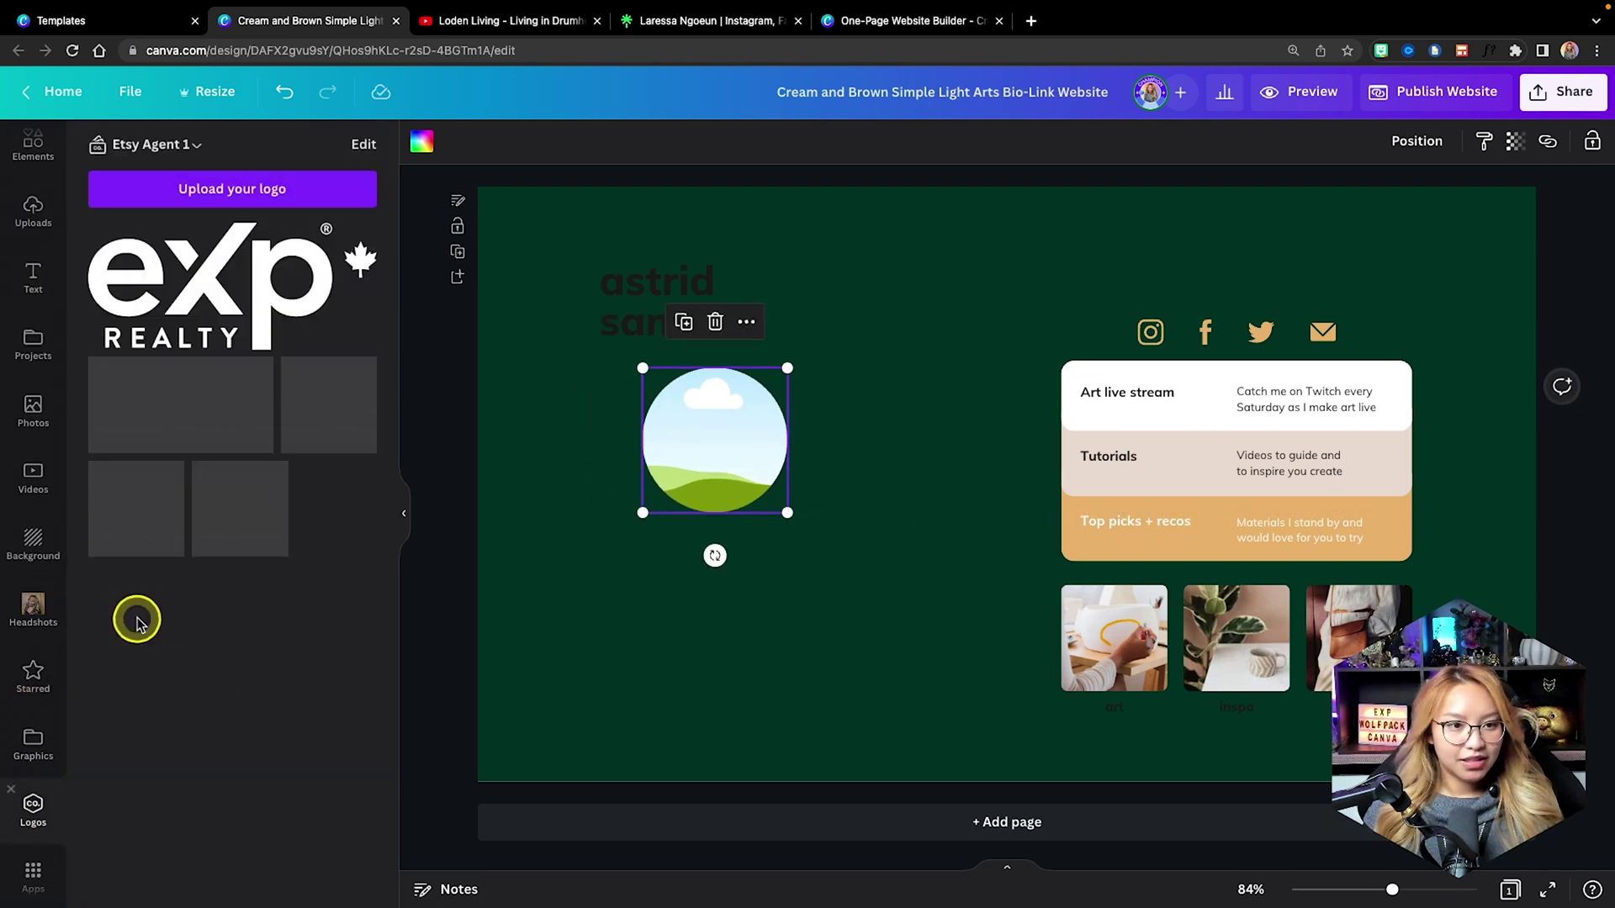
left_click_drag(233, 551, 659, 468)
left_click(950, 448)
left_click(740, 462)
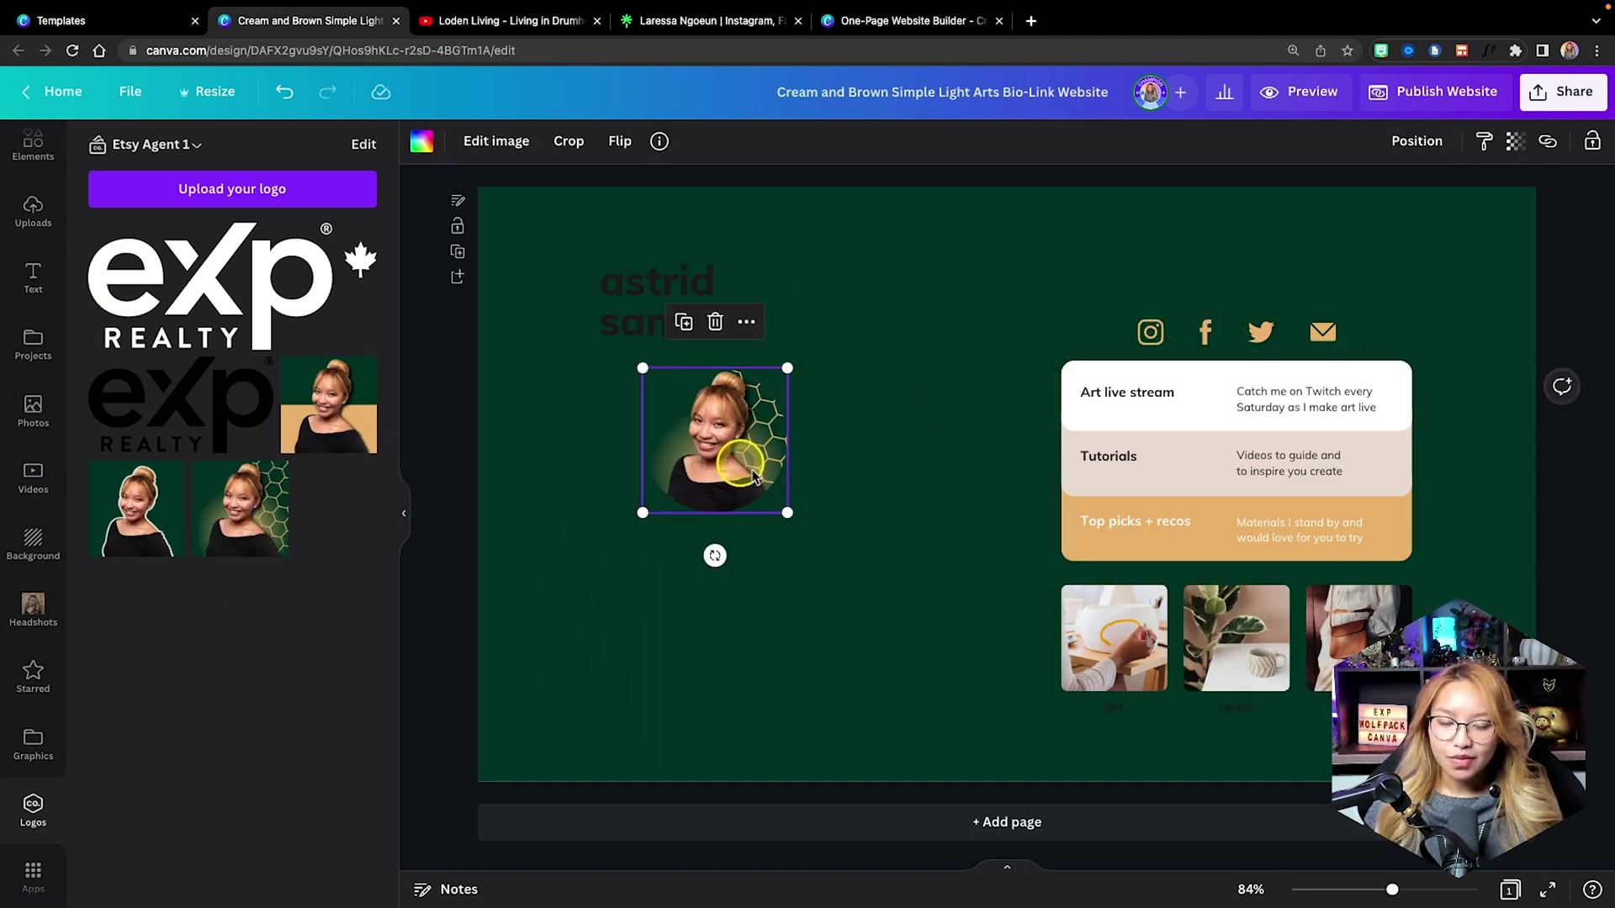
left_click_drag(791, 519, 812, 532)
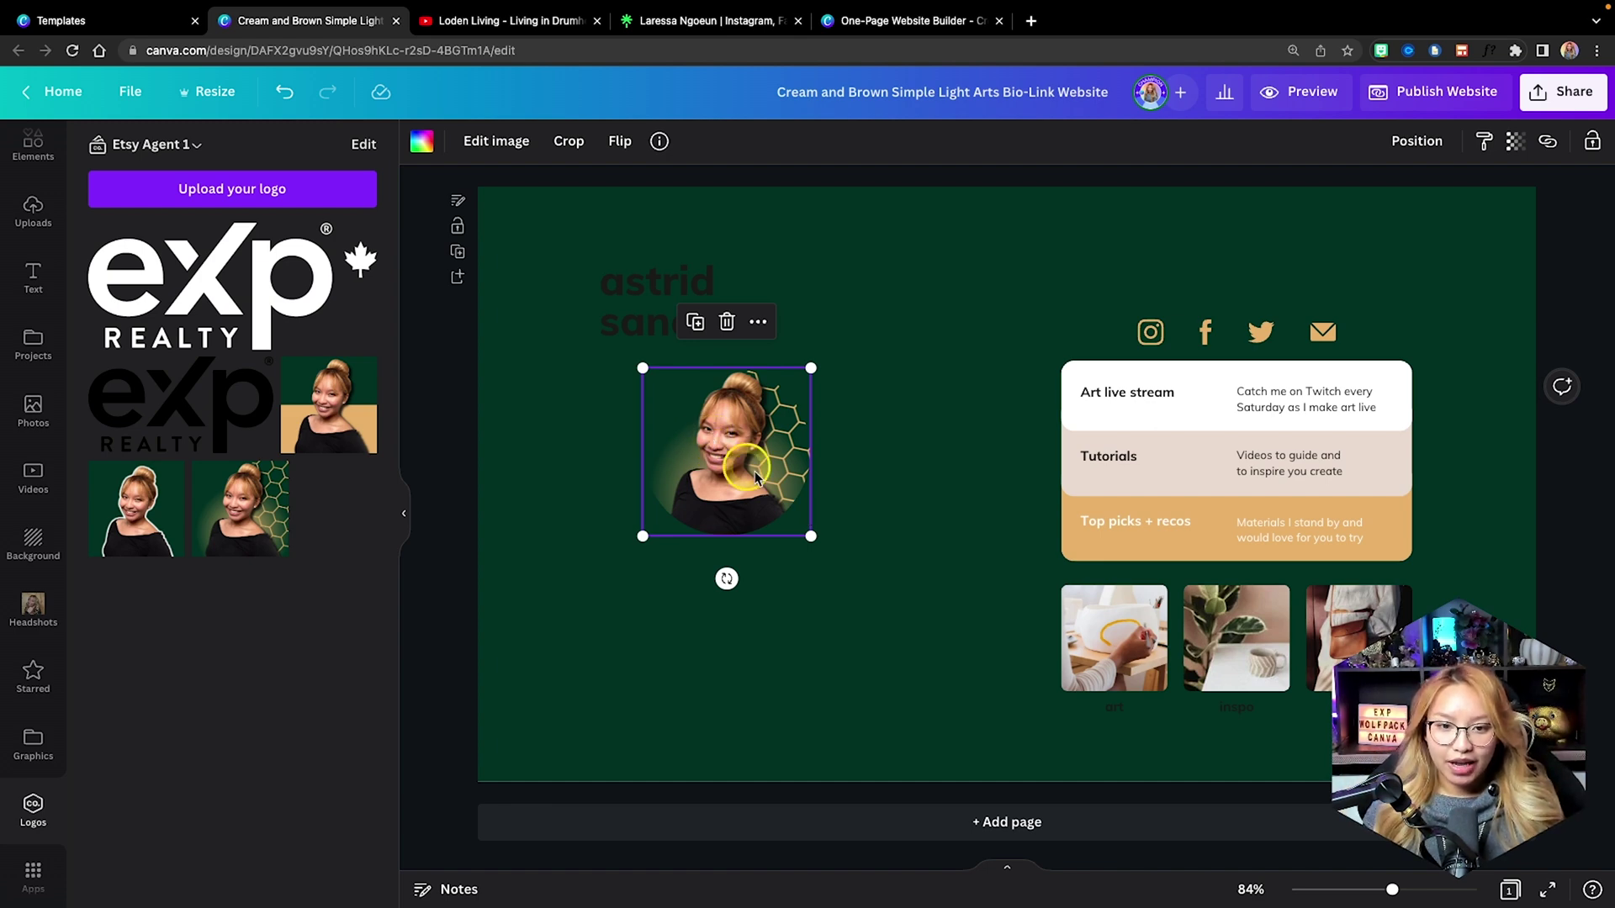
left_click_drag(743, 494, 747, 491)
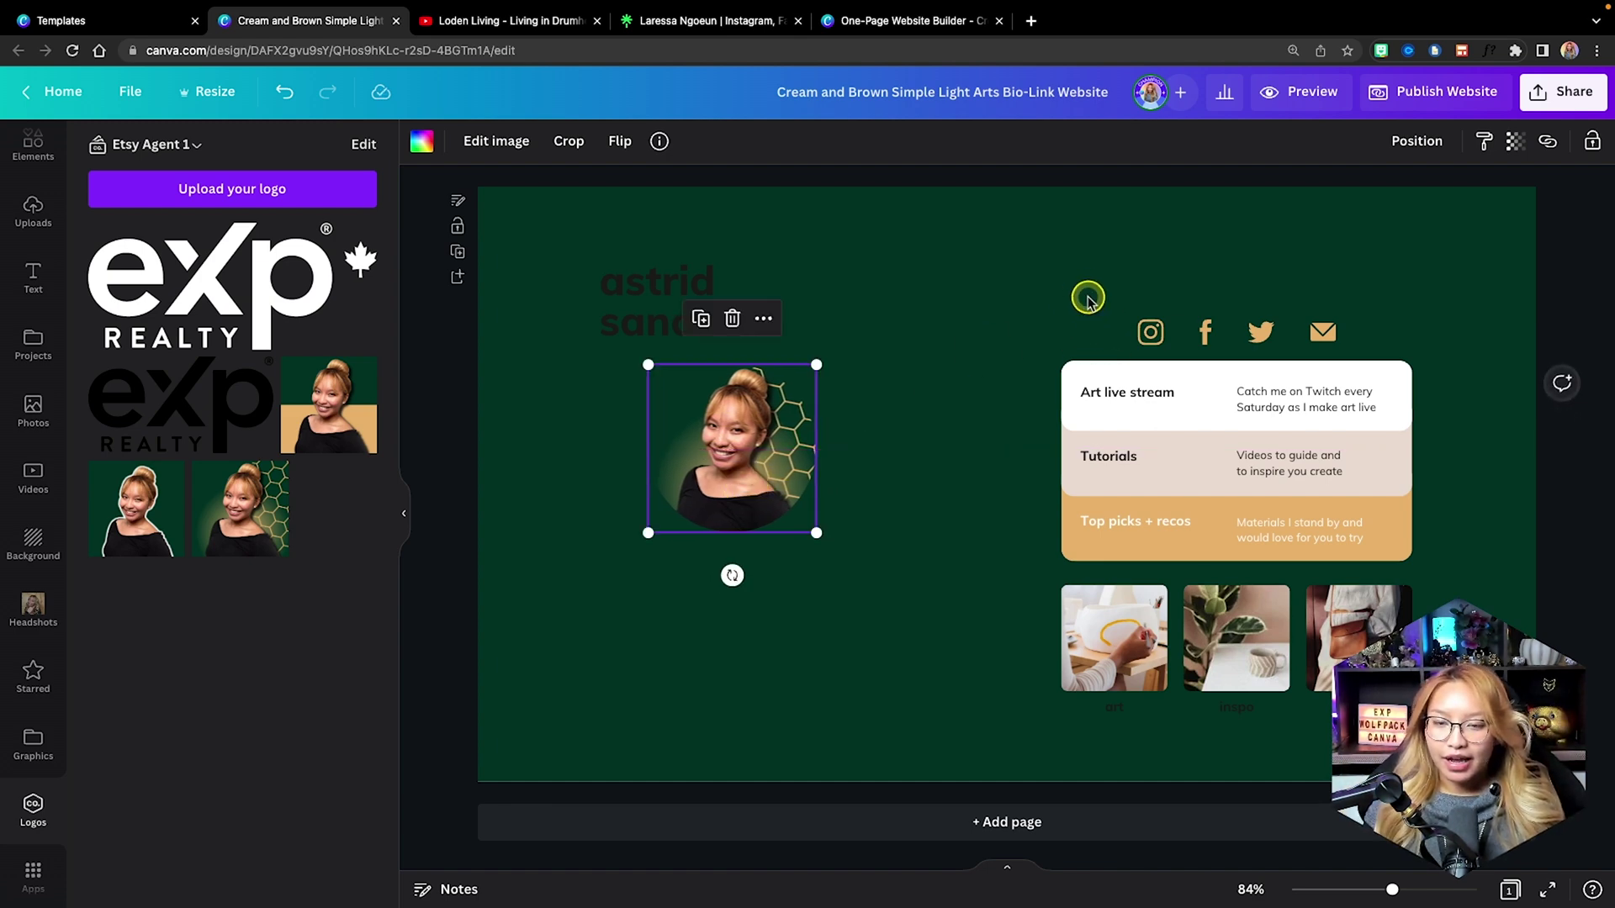
left_click(1293, 332)
left_click_drag(1293, 332, 786, 566)
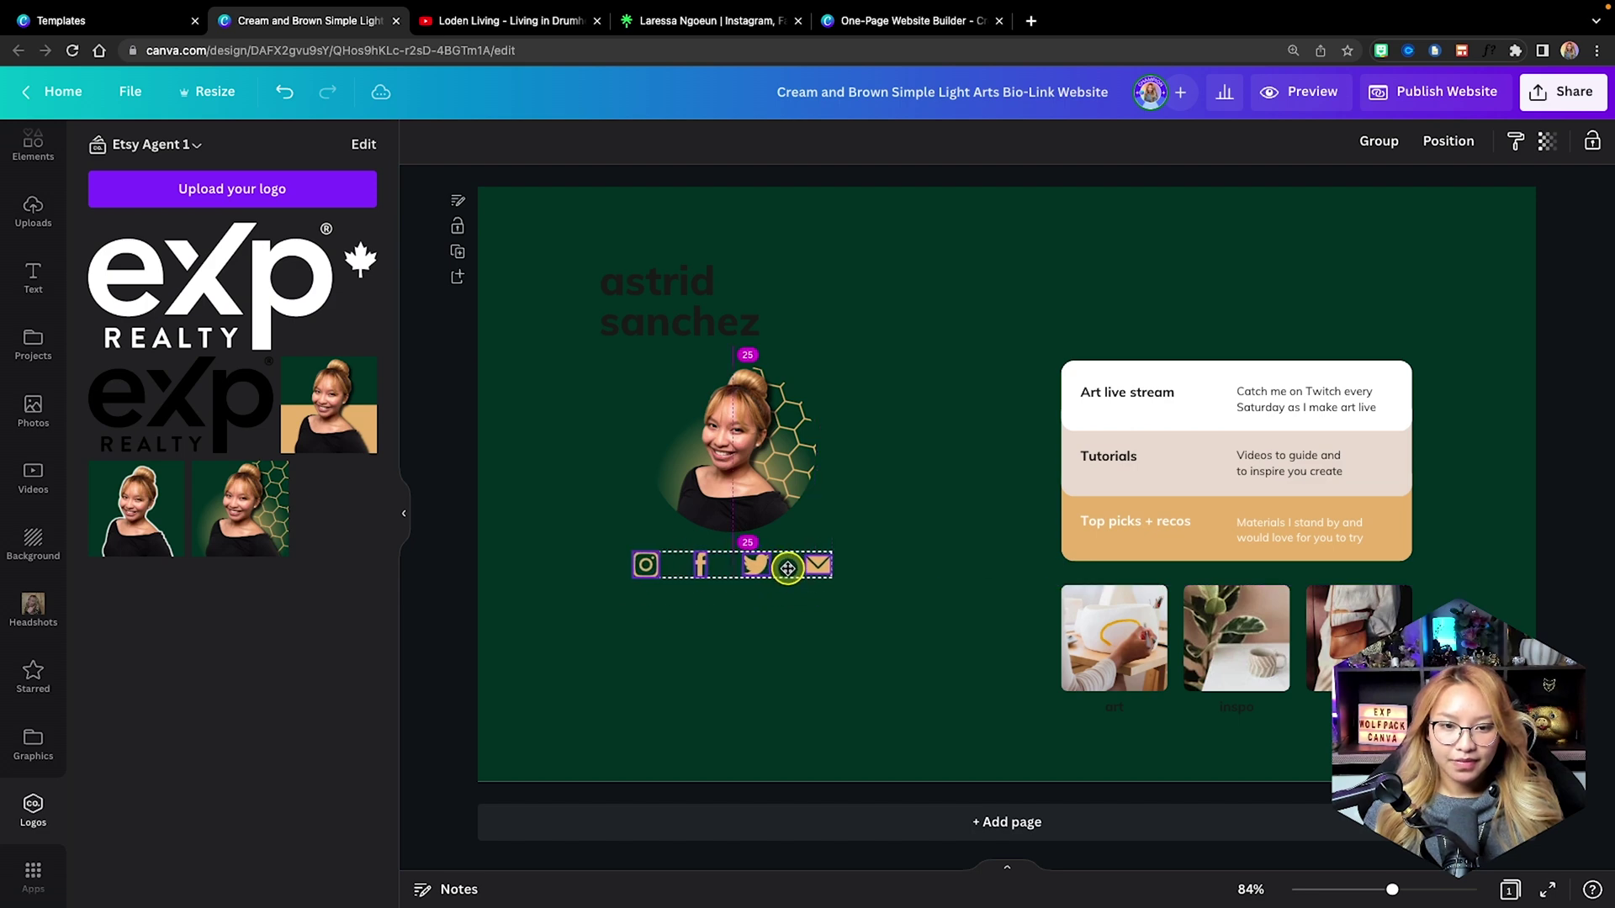
Replace the placeholder name with the owner's first name and narrow the box to fit.
left_click(667, 295)
left_click(779, 311)
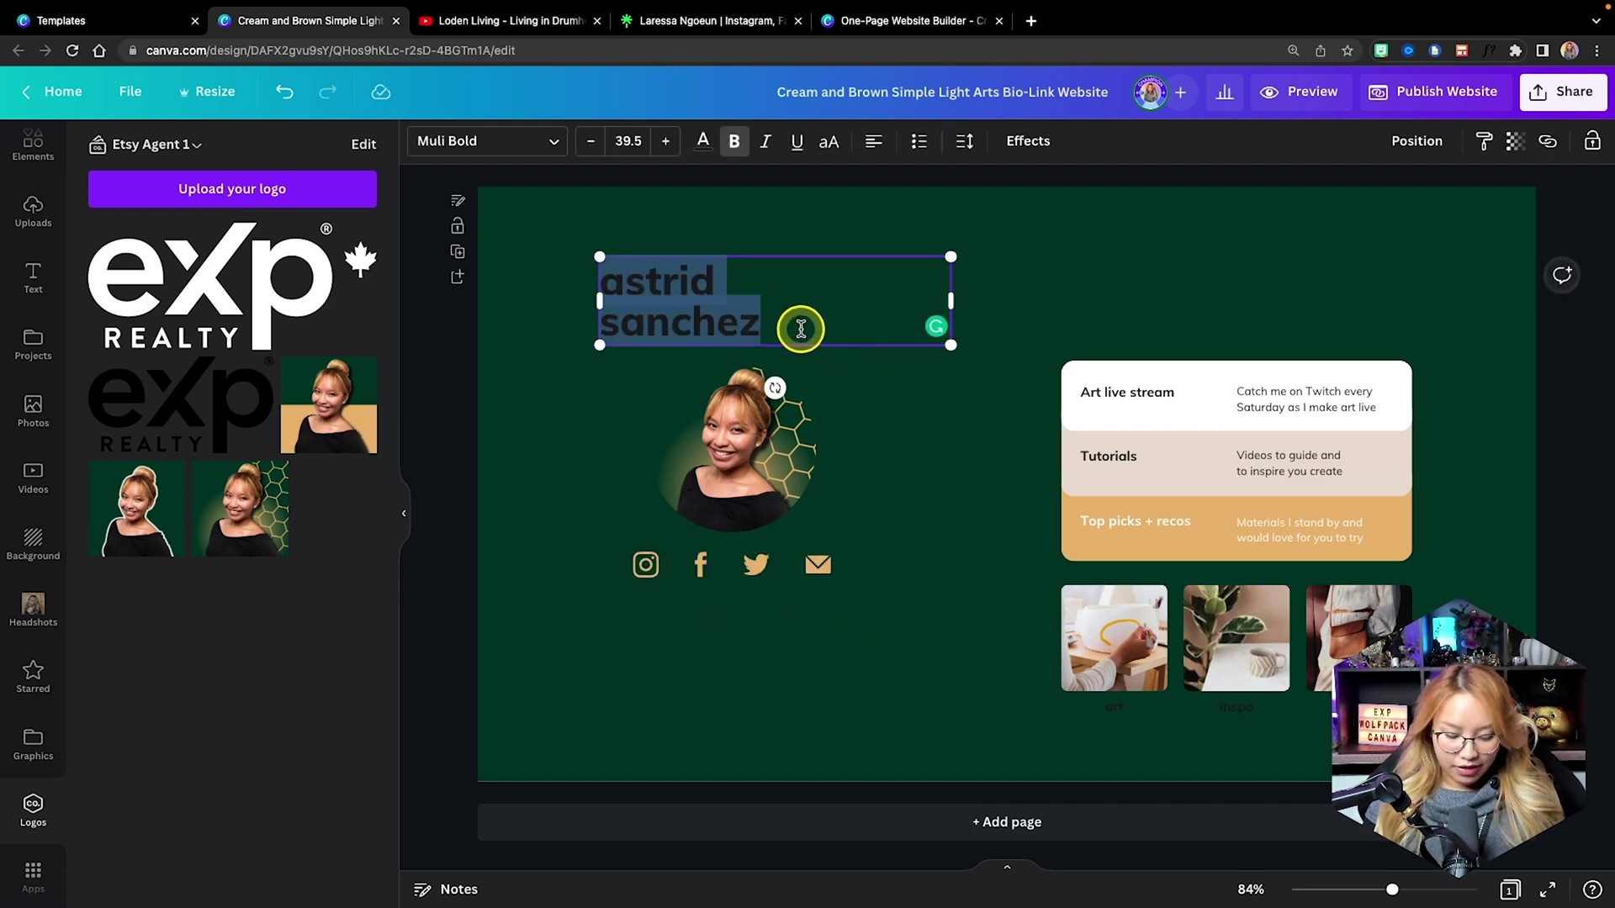
left_click(981, 368)
left_click(663, 283)
scroll(666, 310, "up", 5)
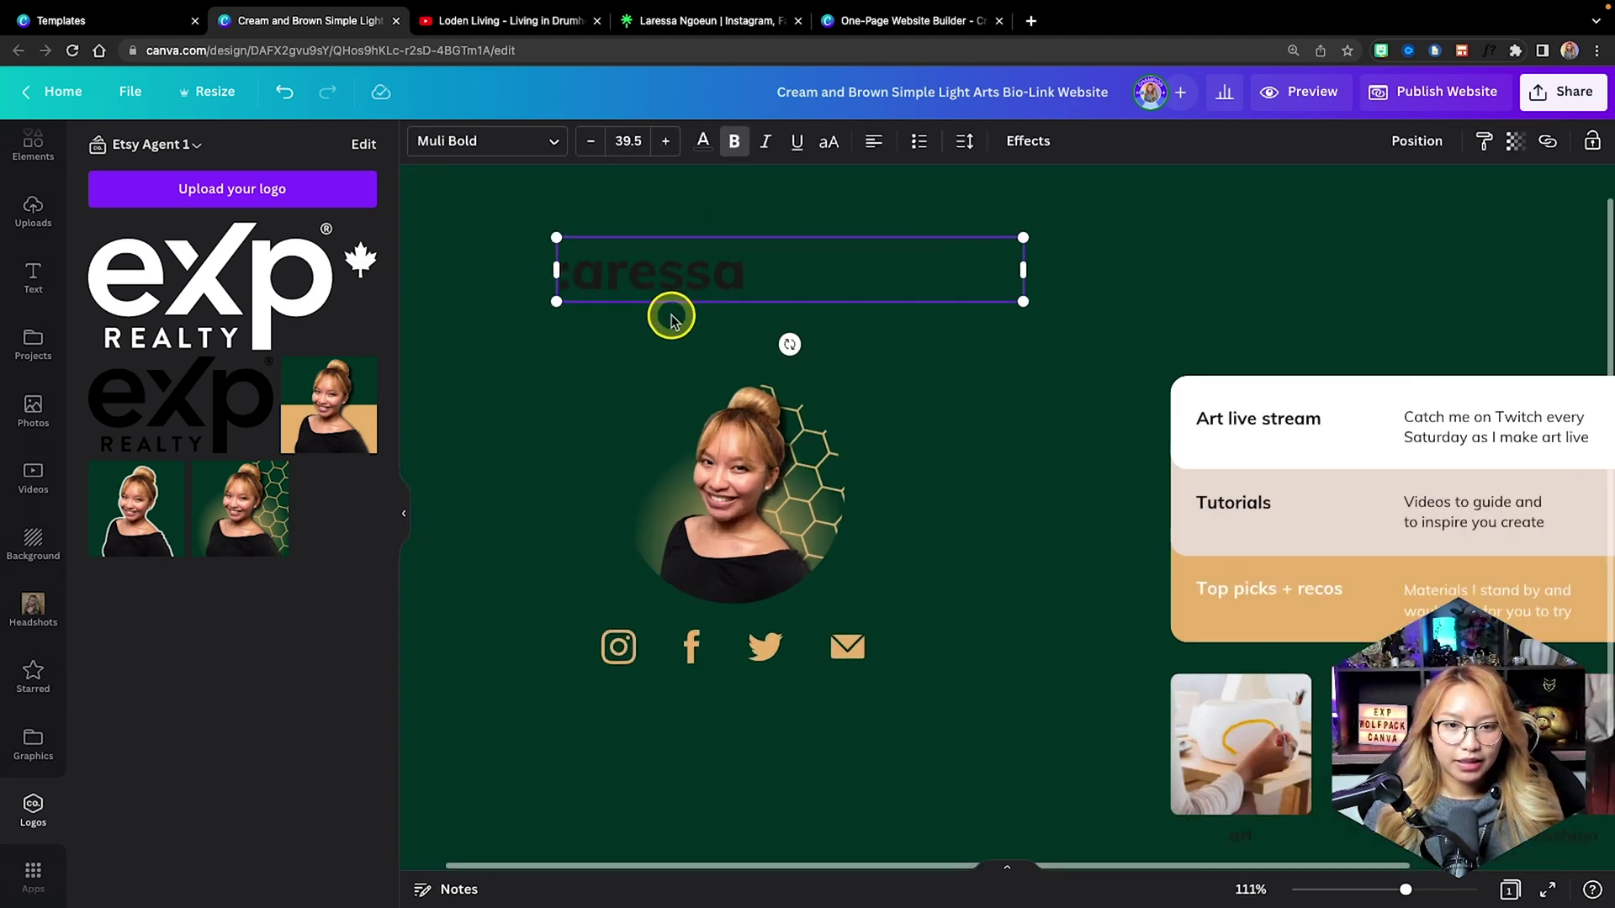
scroll(670, 314, "up", 2)
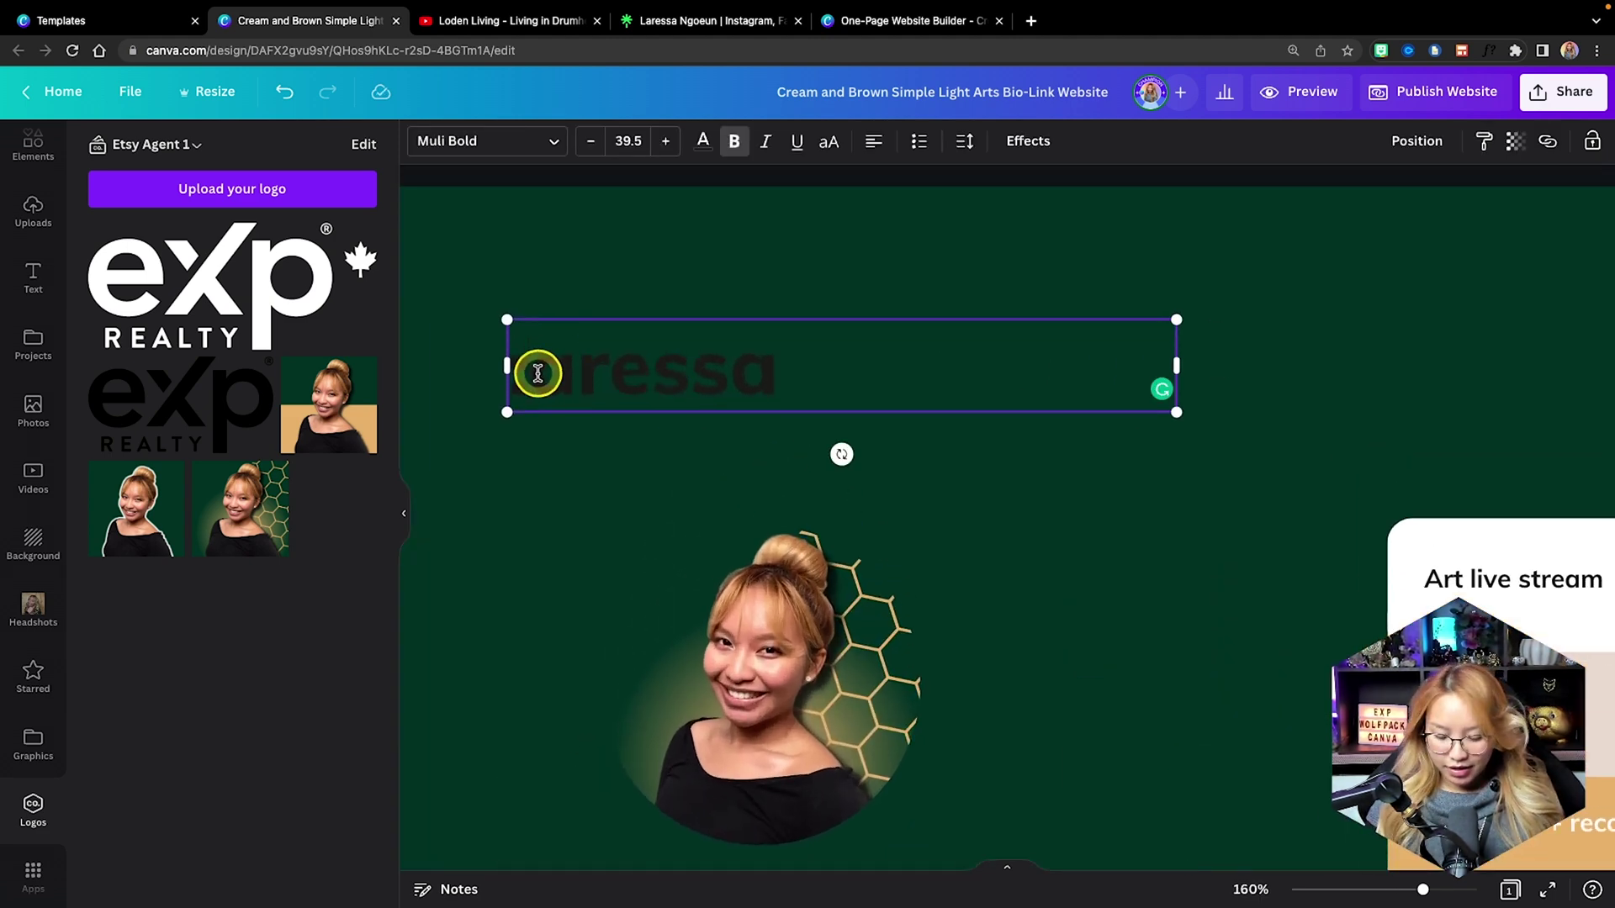
left_click(1193, 362)
left_click_drag(1170, 362, 831, 360)
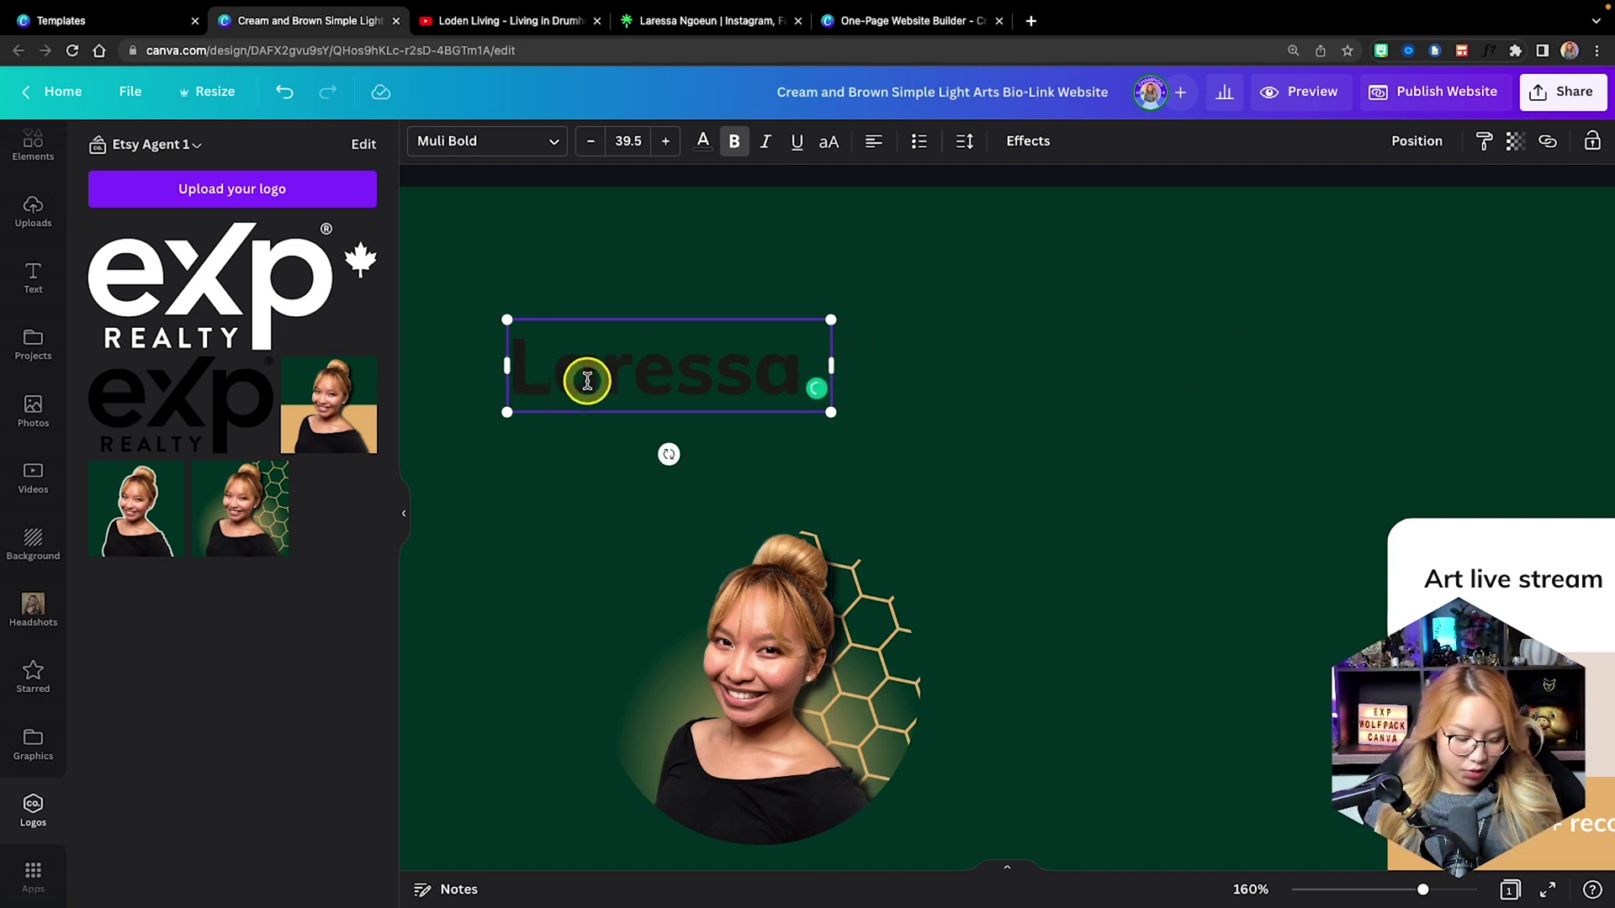
Duplicate the name box to its right and type the owner's surname in the copy.
left_click_drag(609, 350, 941, 361)
double_click(942, 364)
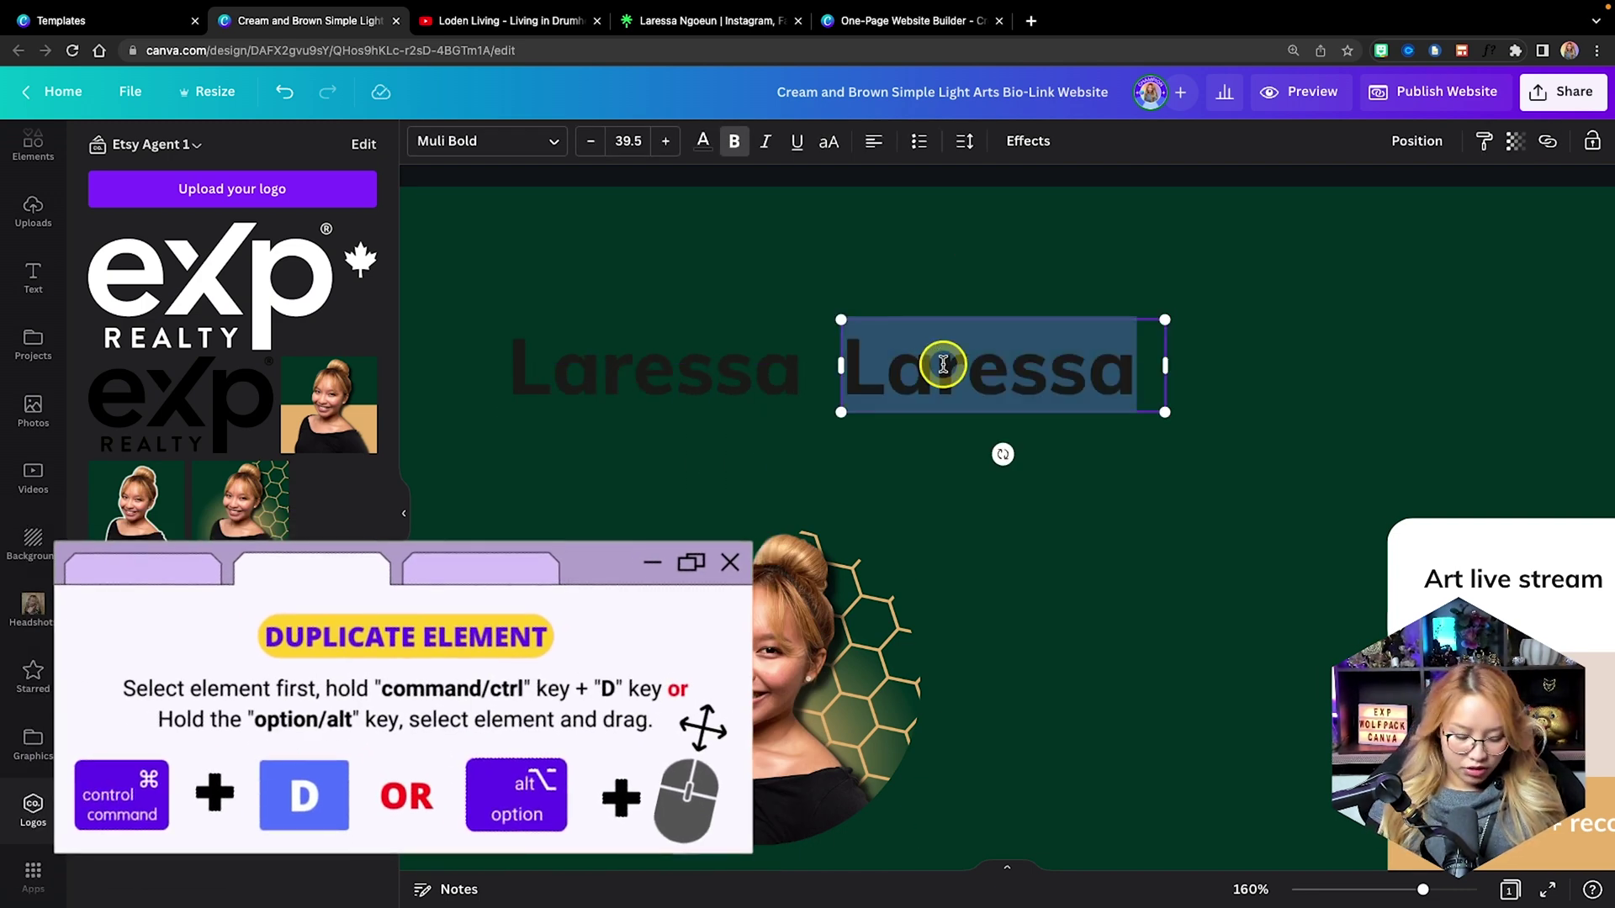
left_click(684, 282)
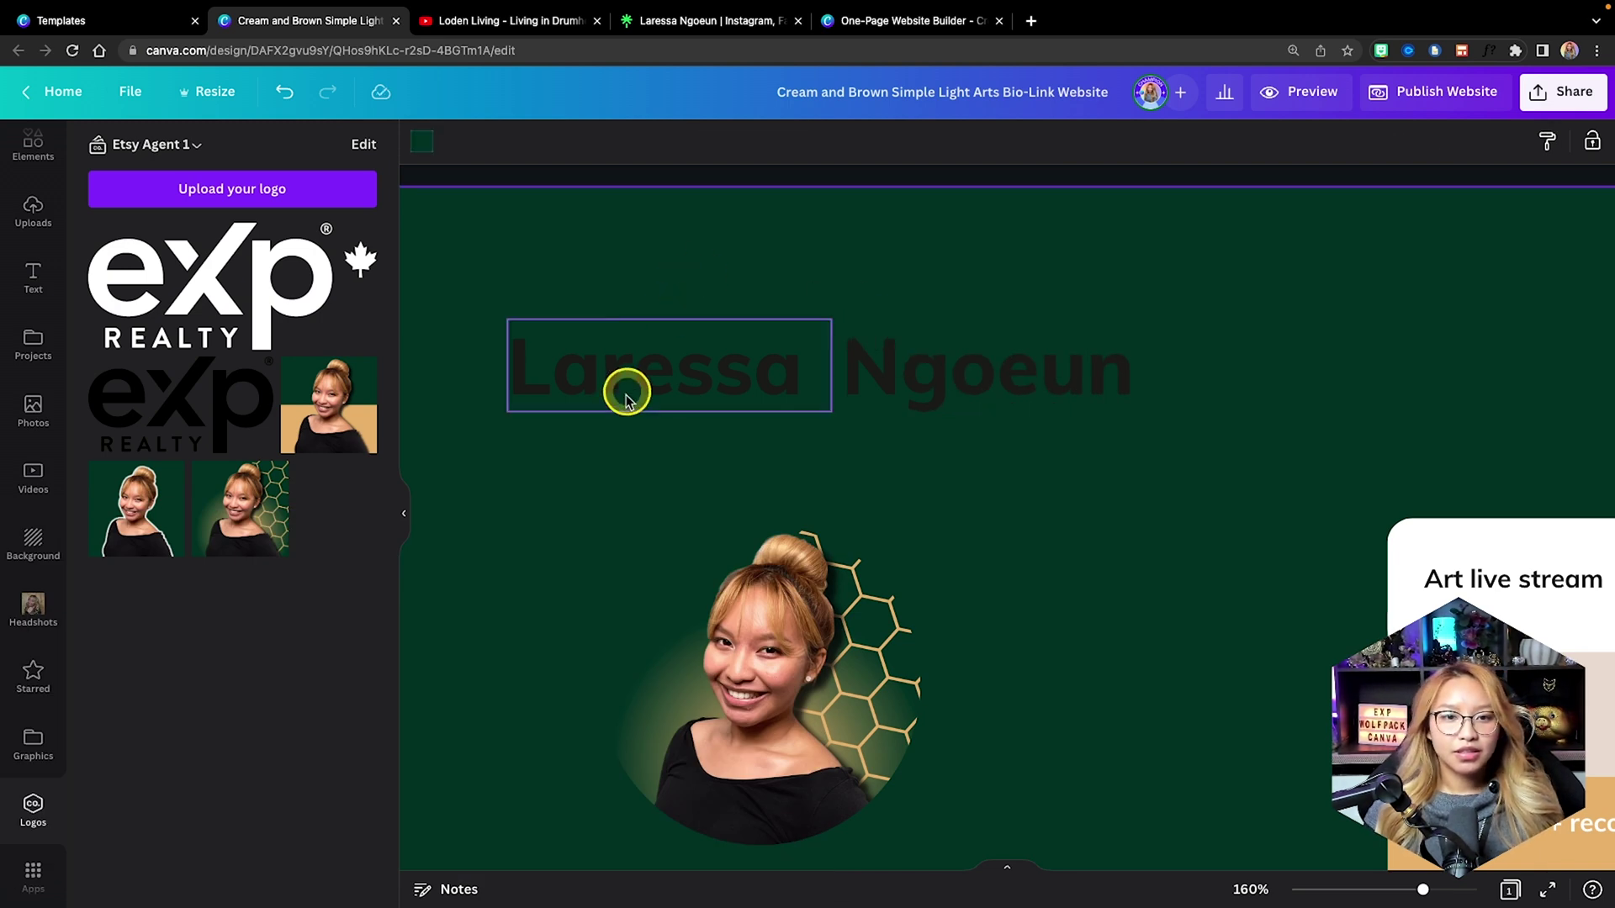
left_click(625, 396)
Colour both name boxes tan and set the first name in Playlist Script.
left_click(702, 141)
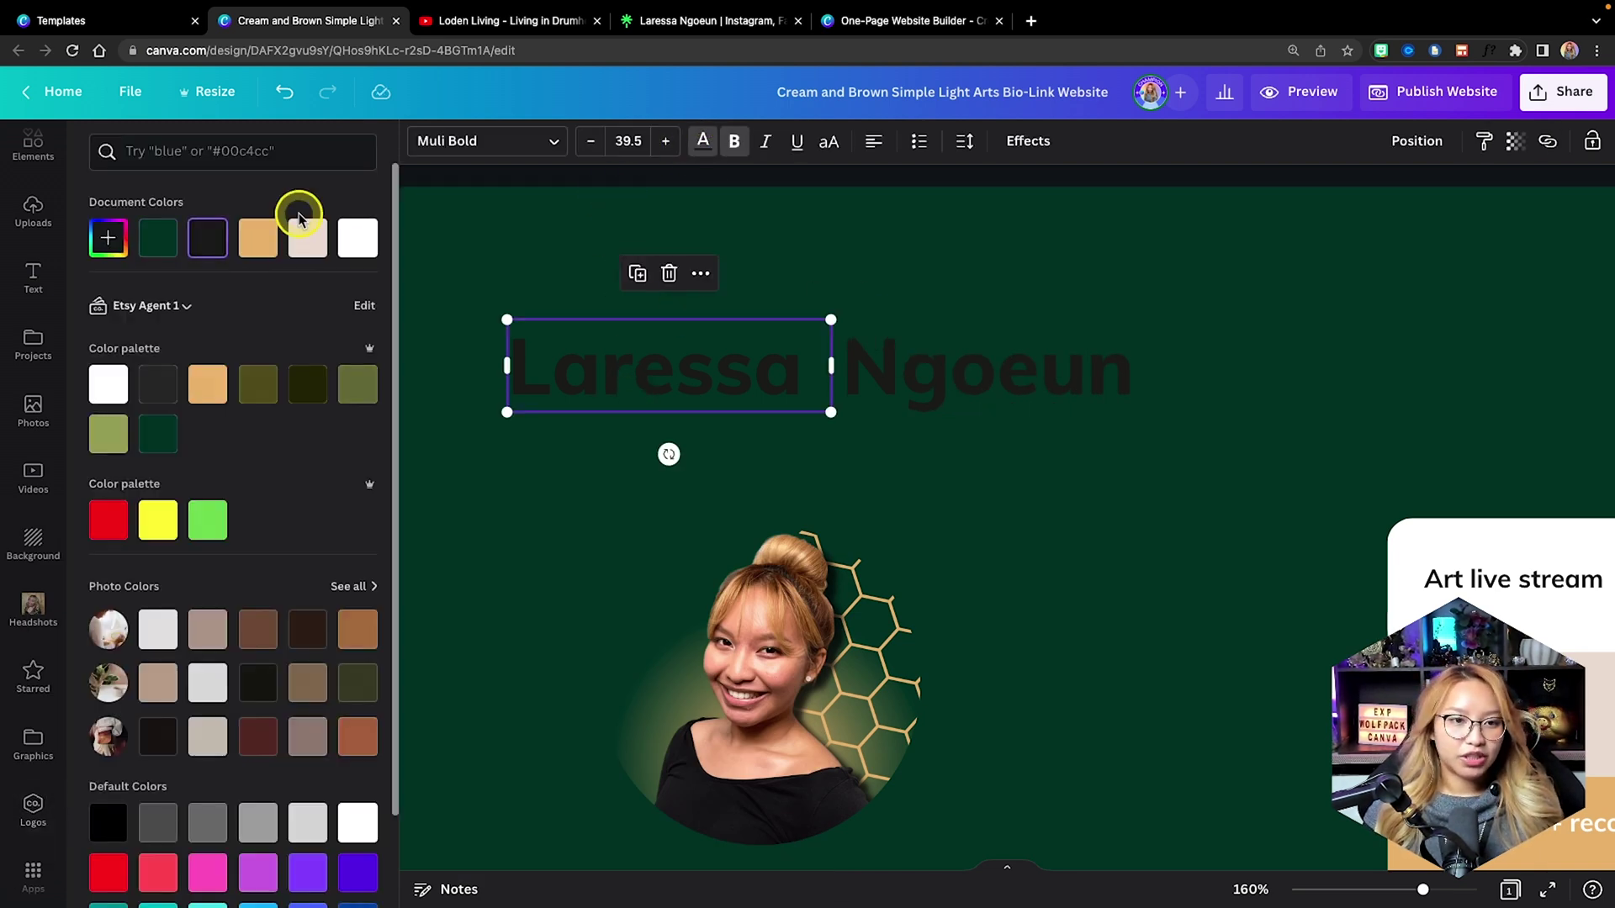
left_click(257, 238)
key("Tab")
left_click(258, 238)
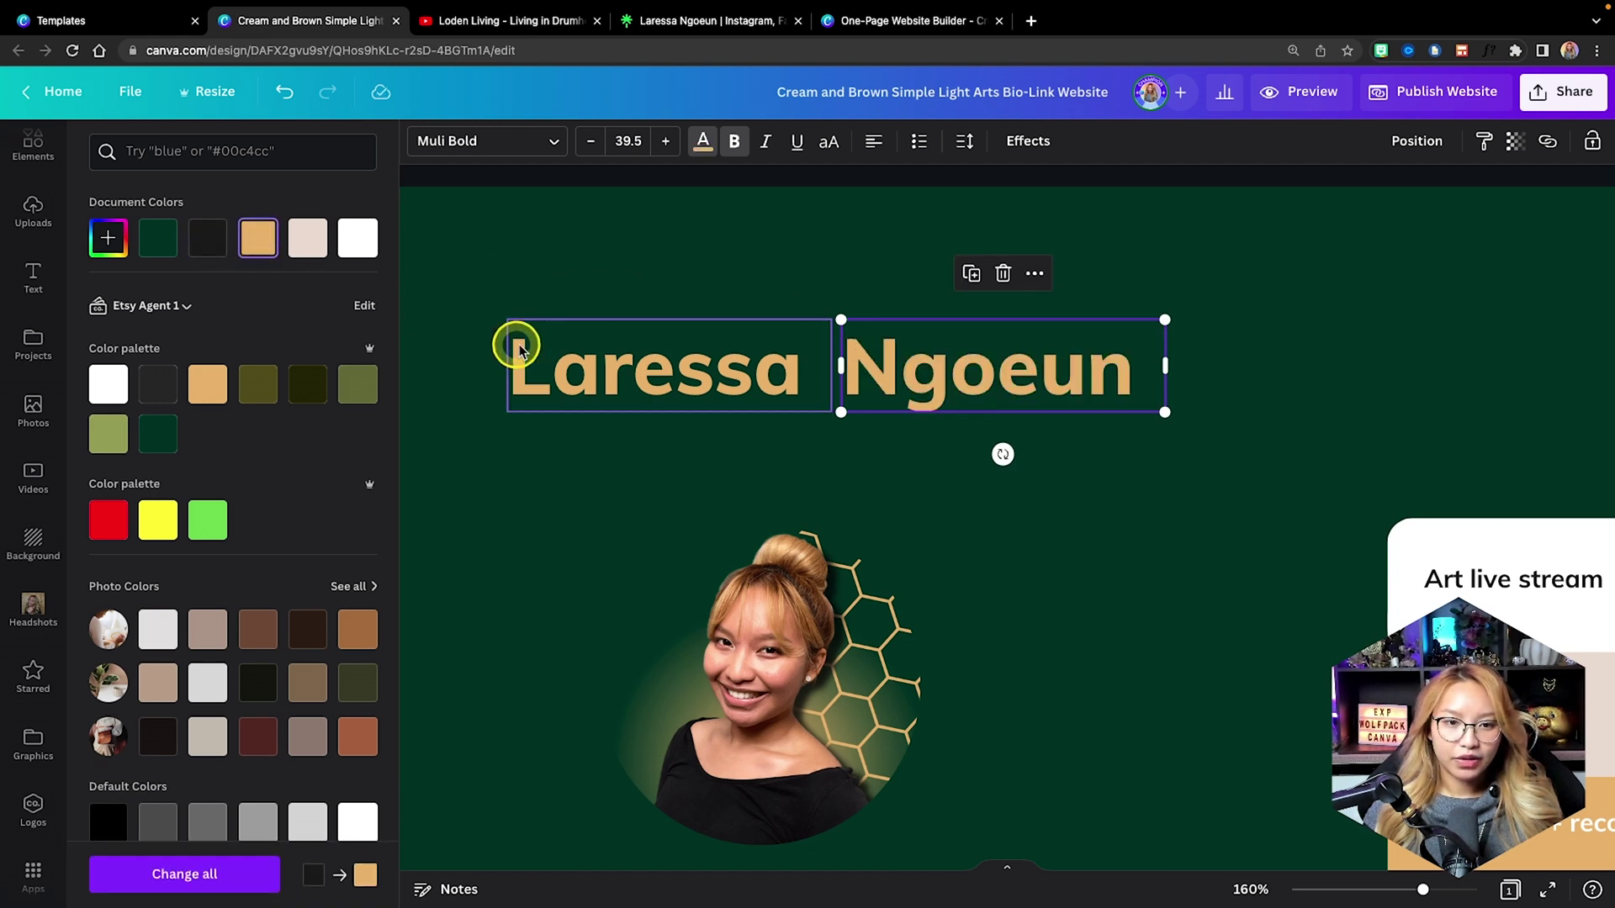
left_click(519, 349)
left_click(470, 142)
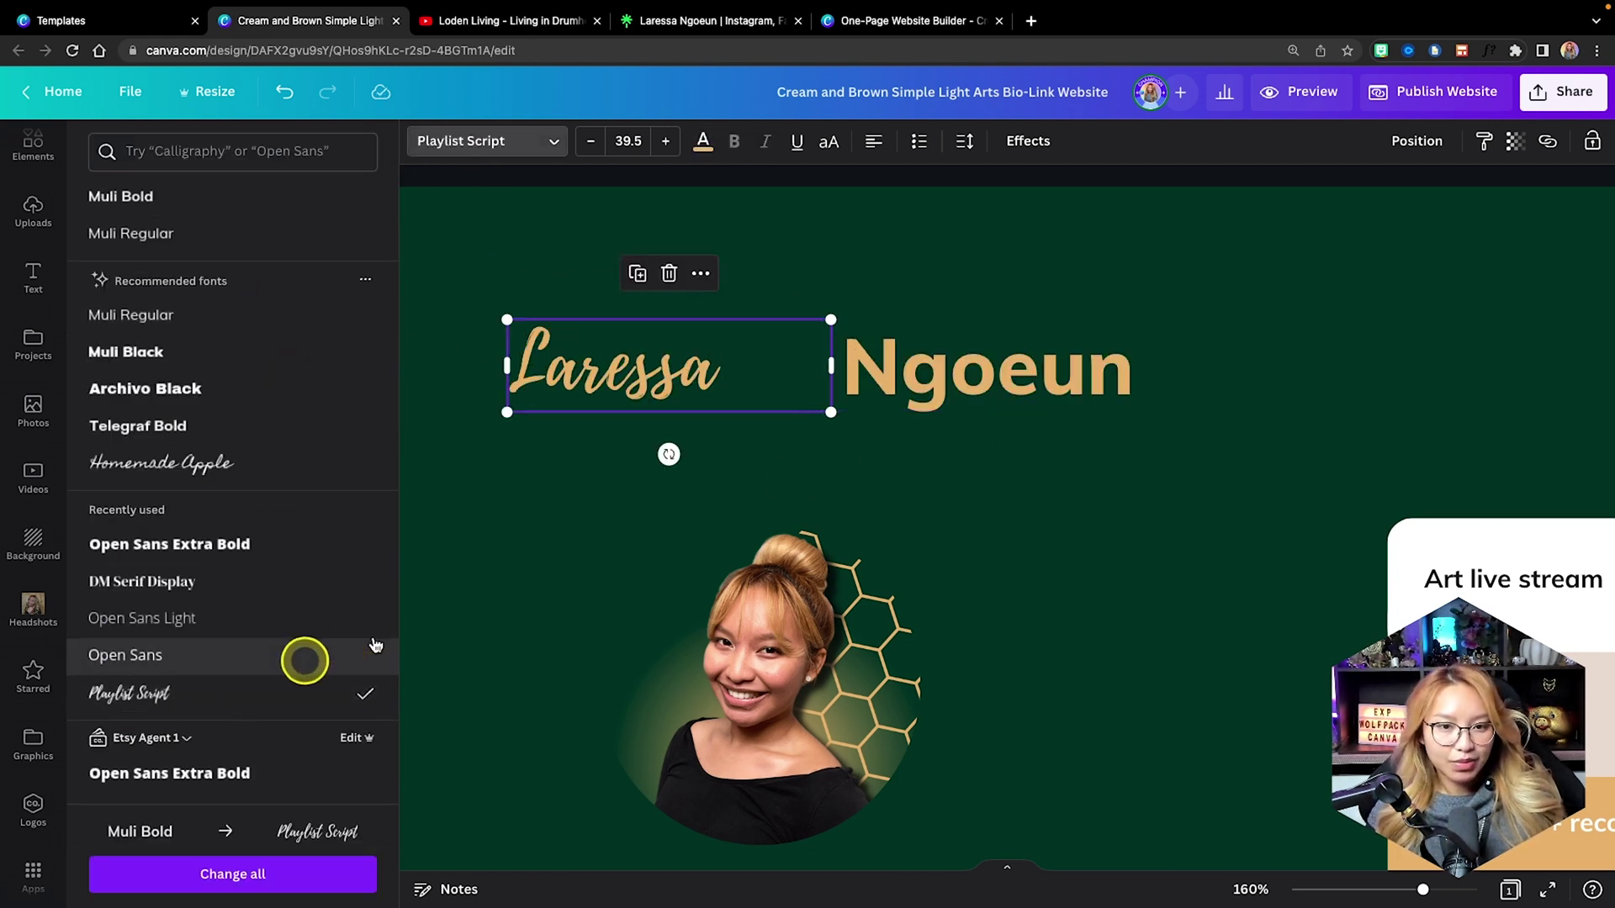
Make the surname uppercase with a Hollow effect in Open Sans Extra Bold.
left_click(1068, 366)
left_click(829, 149)
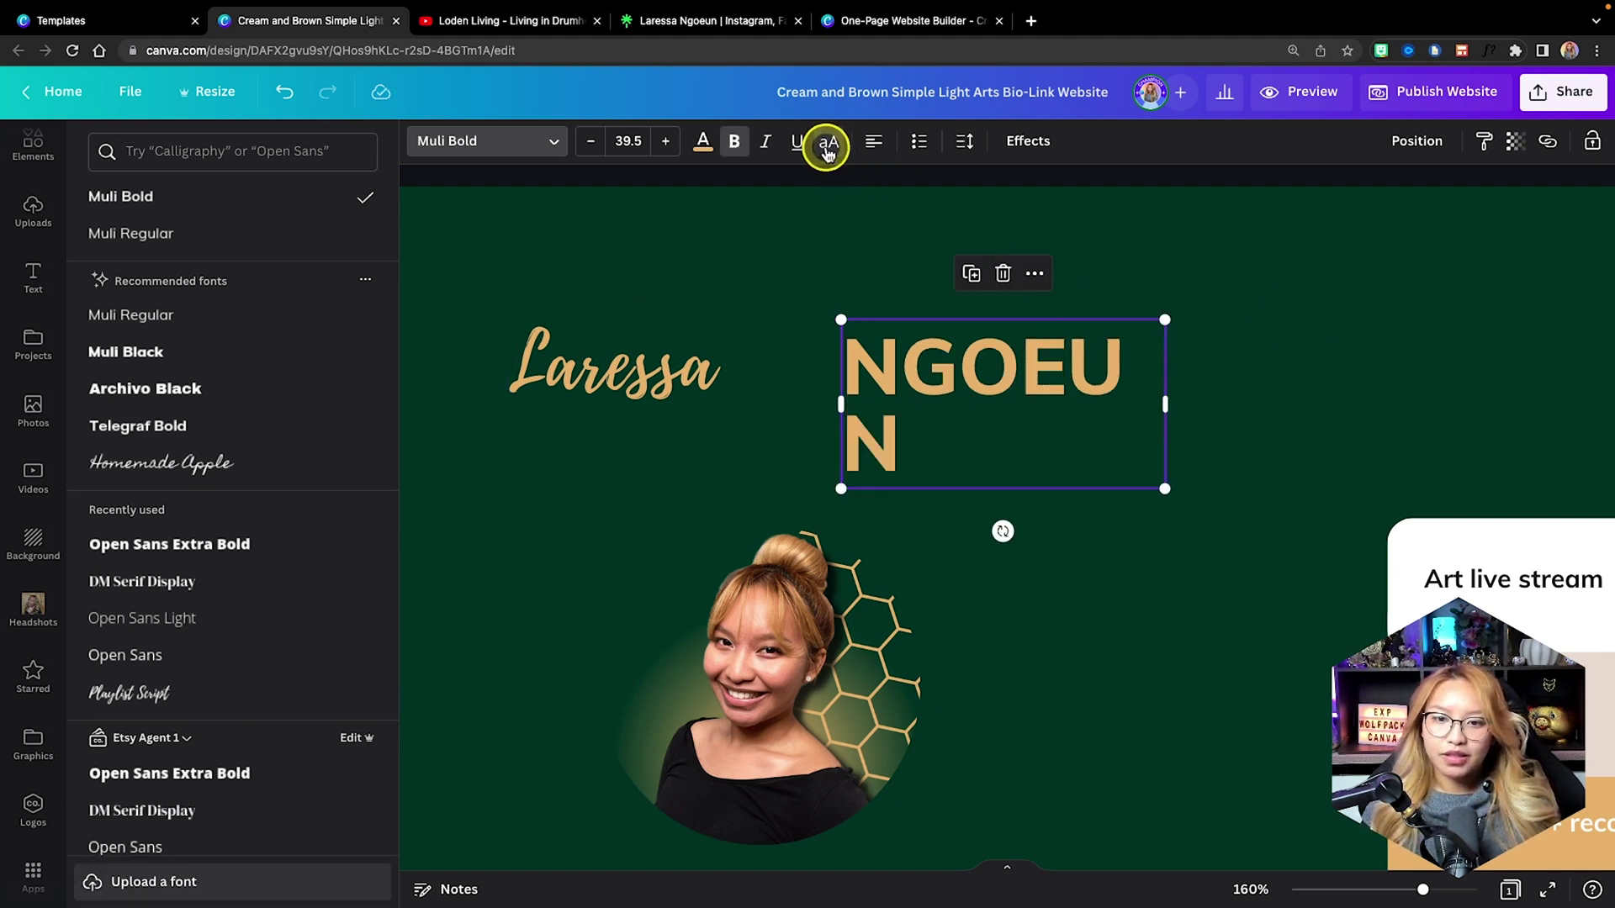
left_click_drag(1164, 401, 1226, 366)
left_click(1028, 144)
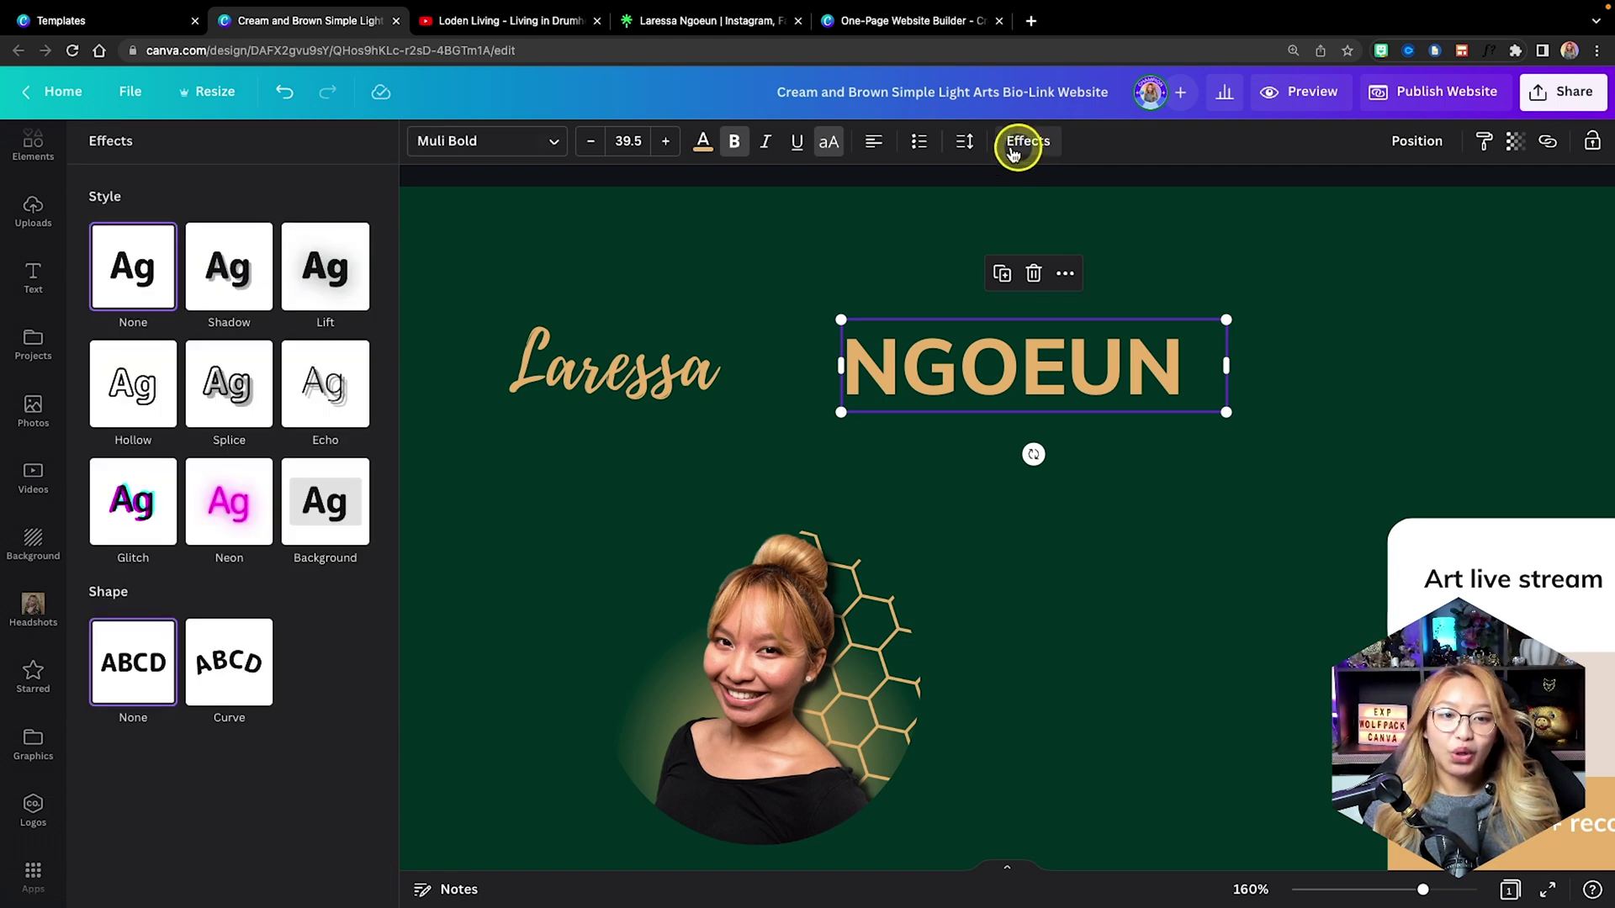
left_click(143, 380)
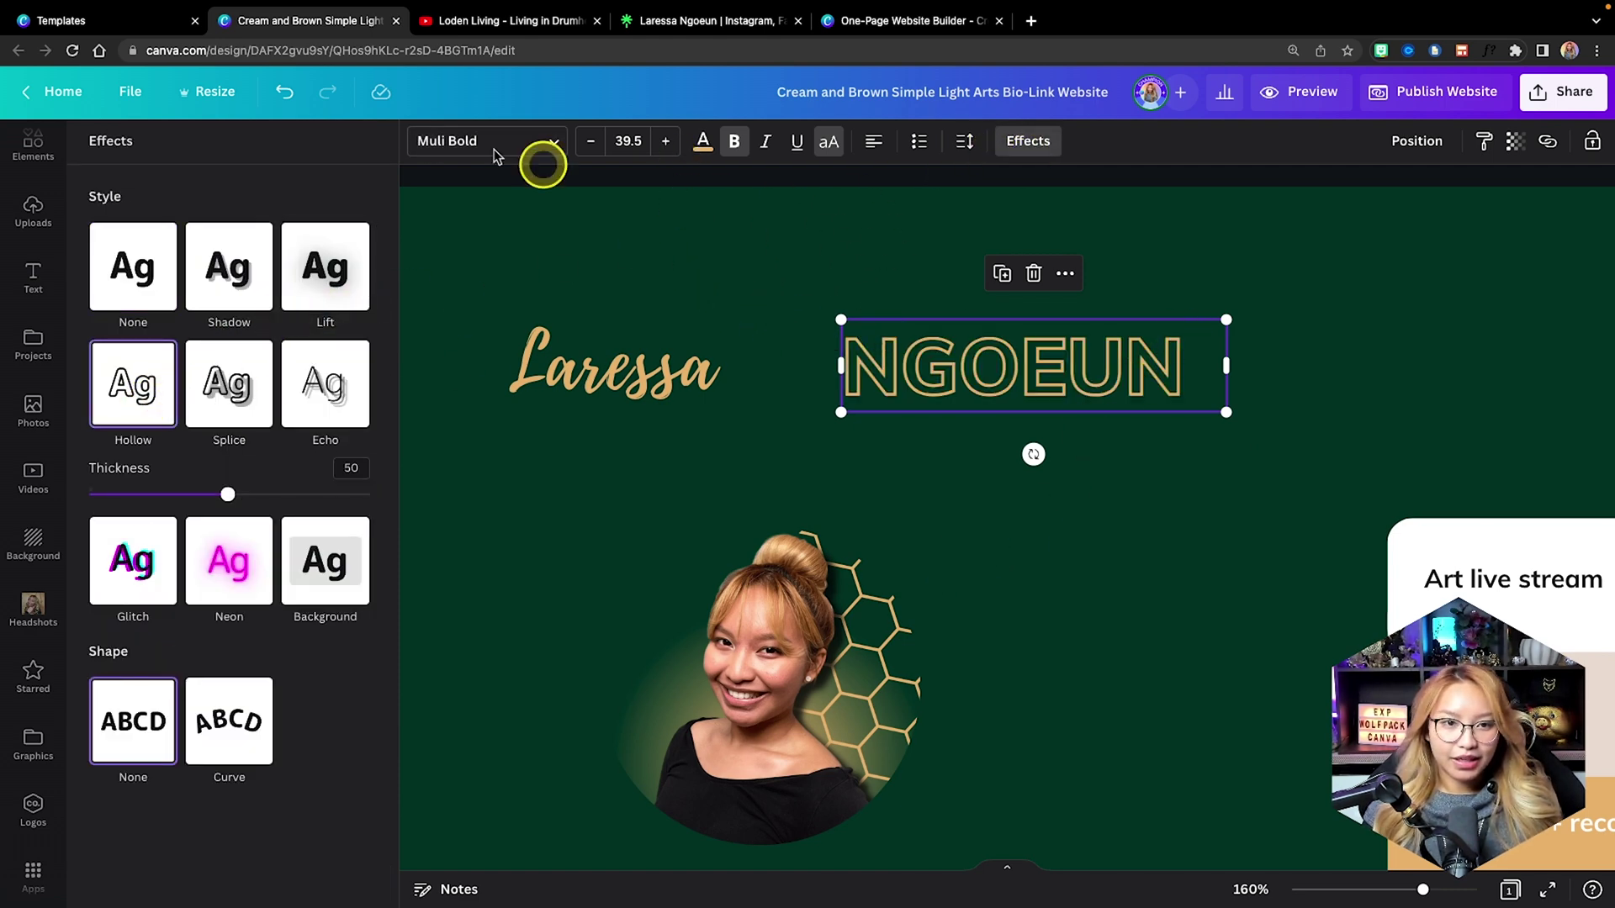
left_click(446, 140)
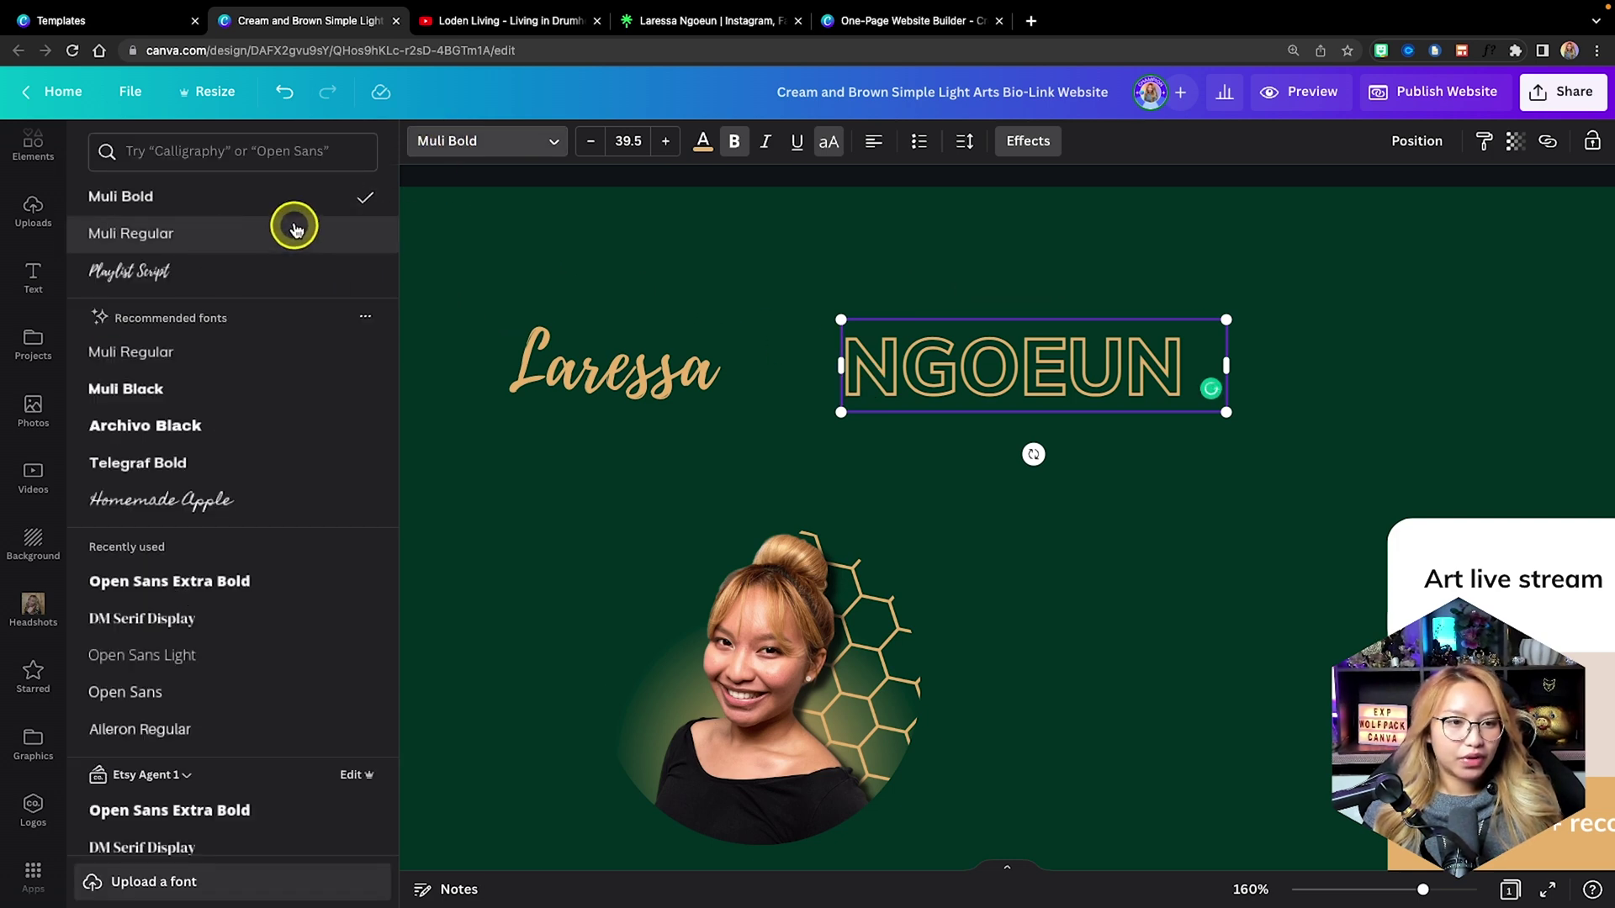
left_click(252, 581)
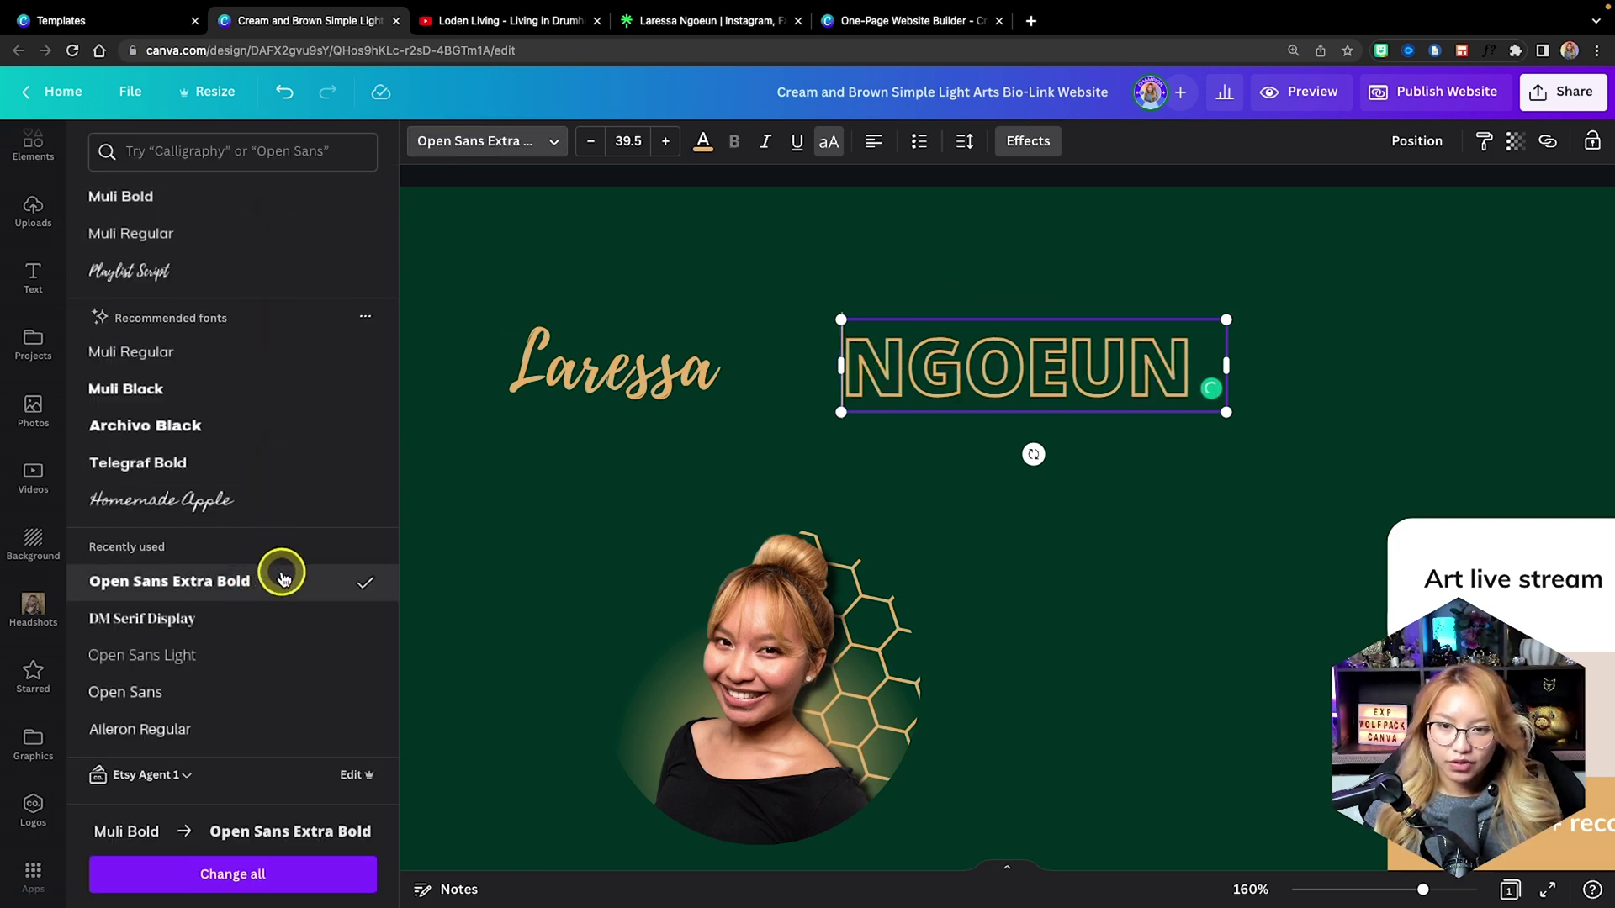
Enlarge the first name, align the surname beside it, and group both names.
left_click(837, 353)
left_click_drag(825, 317, 959, 285)
left_click_drag(1061, 362, 1053, 352)
left_click_drag(642, 245, 1002, 407)
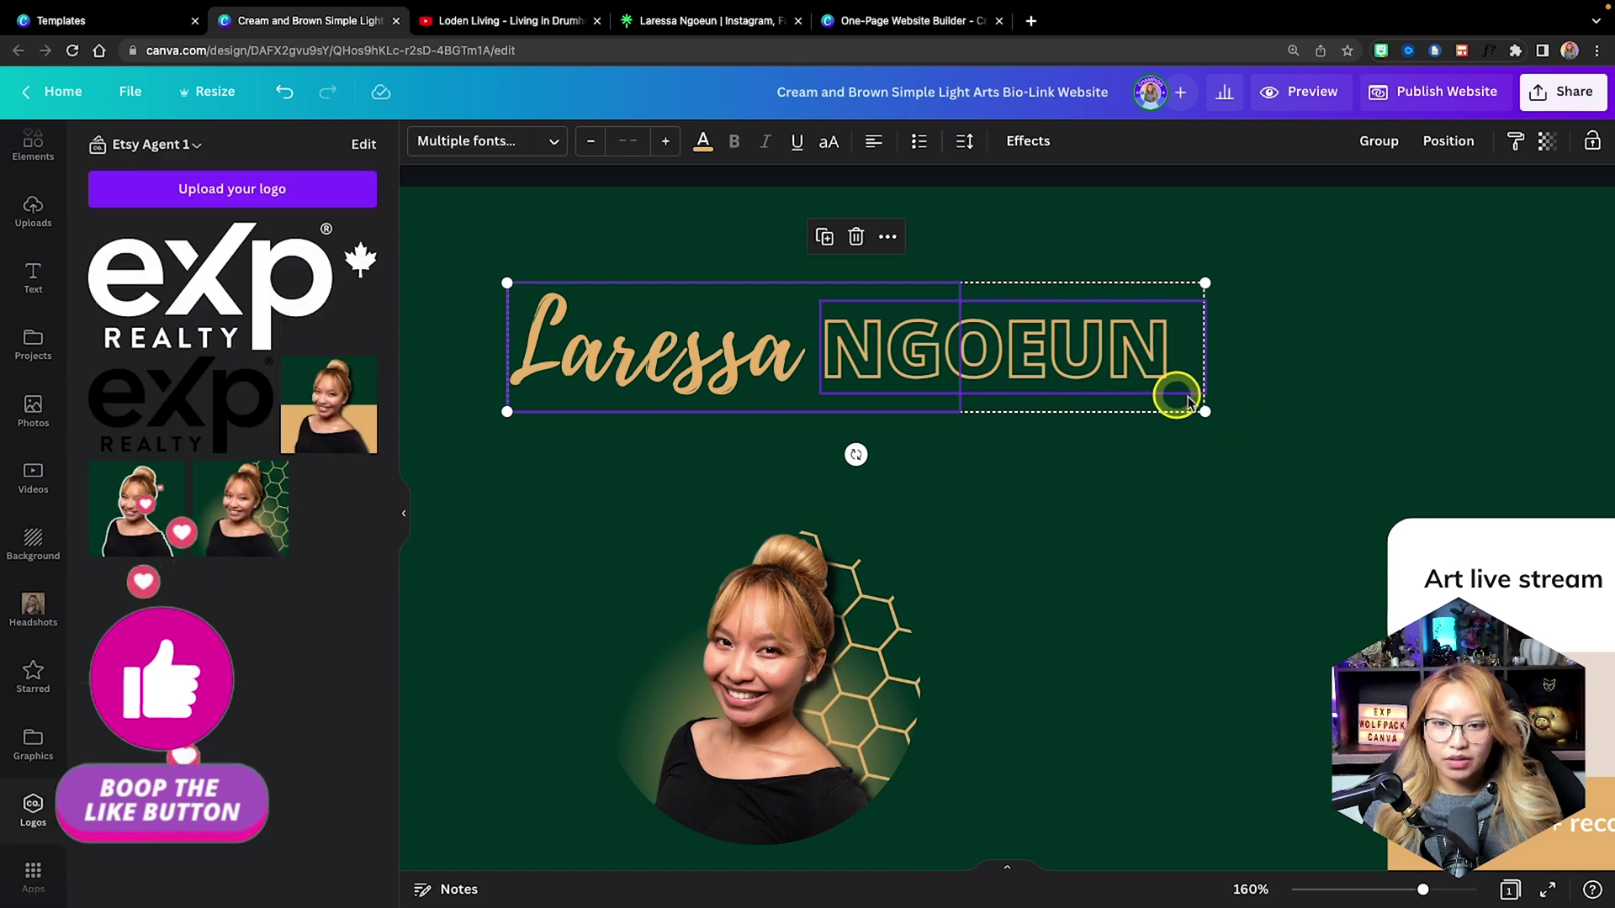
left_click(1356, 140)
left_click_drag(1012, 363, 959, 432)
Shrink the name group and move it up and left.
left_click(1352, 336)
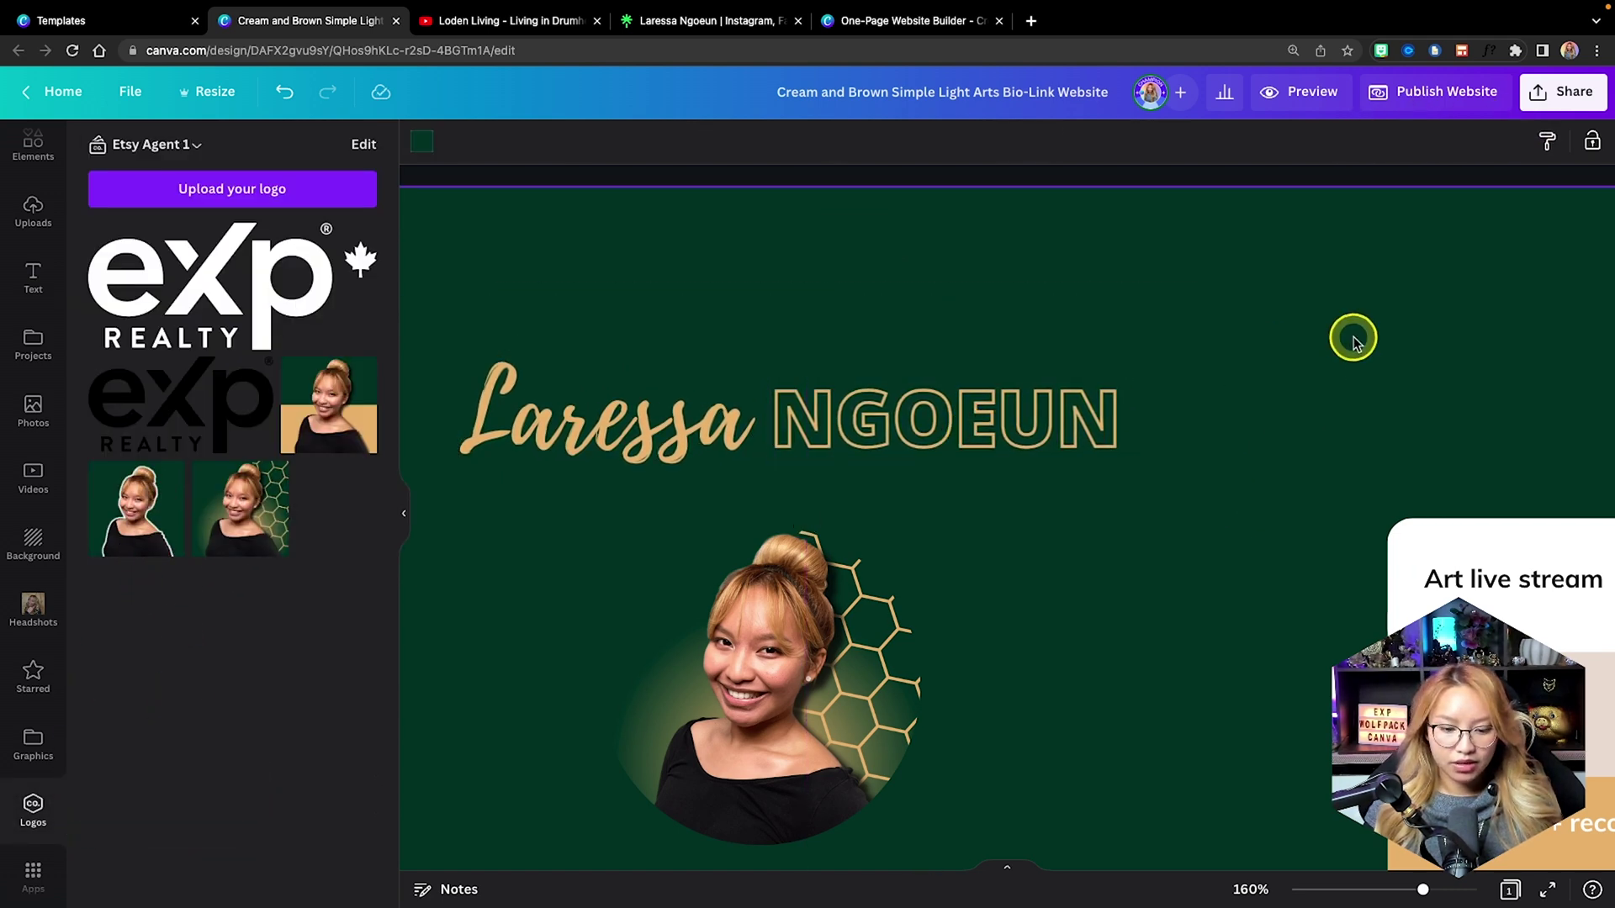
scroll(1352, 339, "down", 5)
left_click(680, 310)
left_click_drag(945, 349, 845, 285)
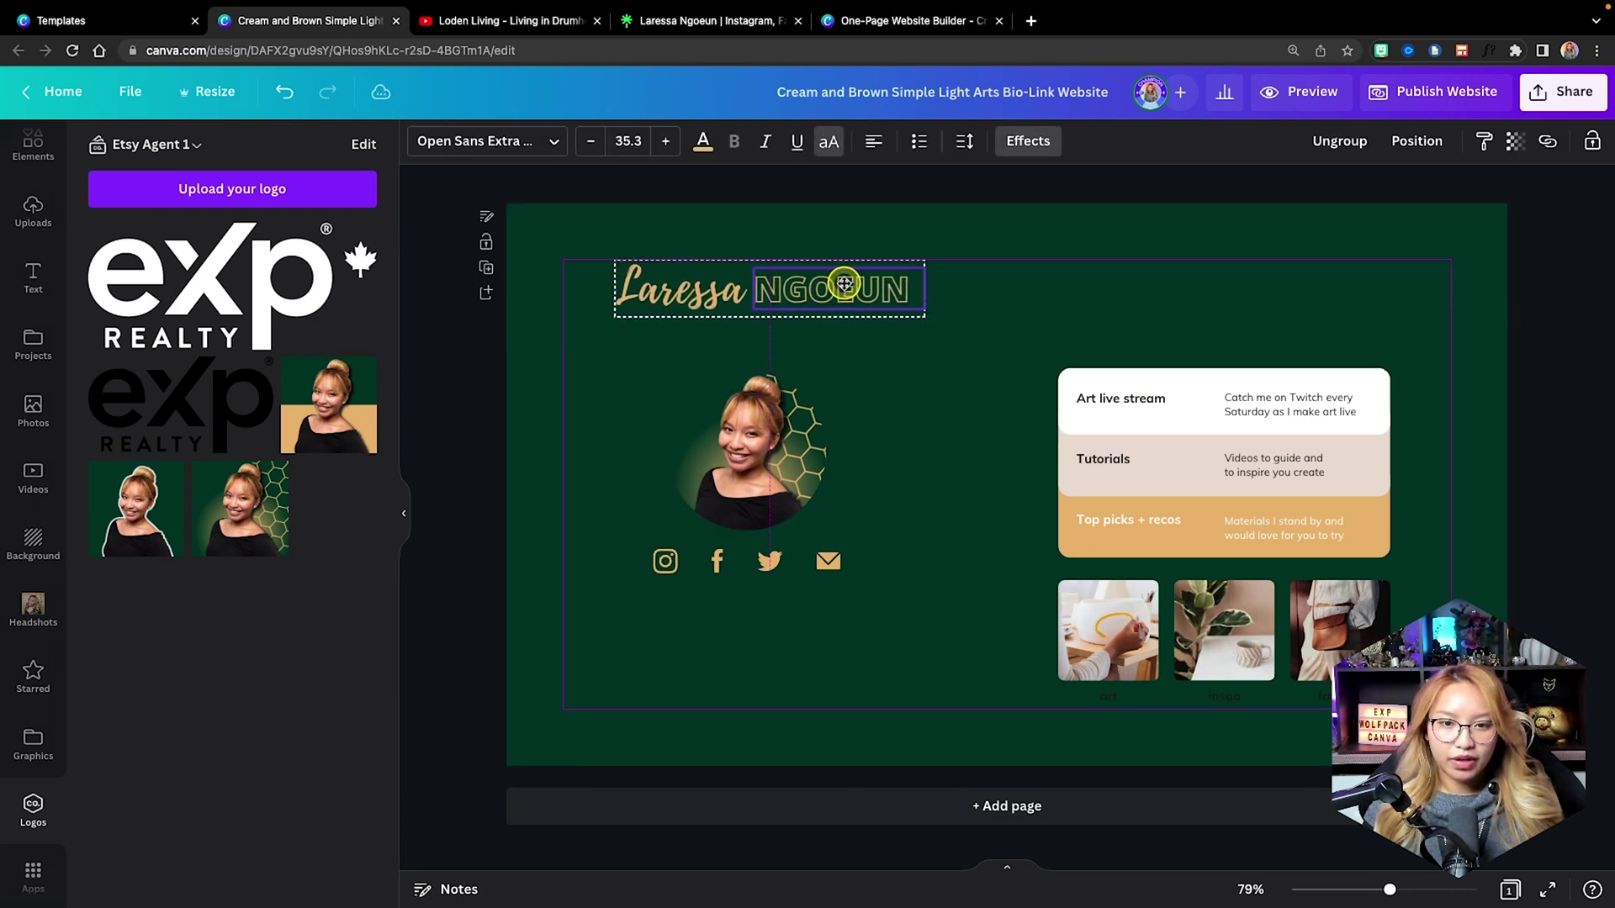
Raise the headshot and social icons, then shift the whole profile block up slightly.
left_click_drag(921, 627, 559, 349)
left_click_drag(786, 460, 785, 409)
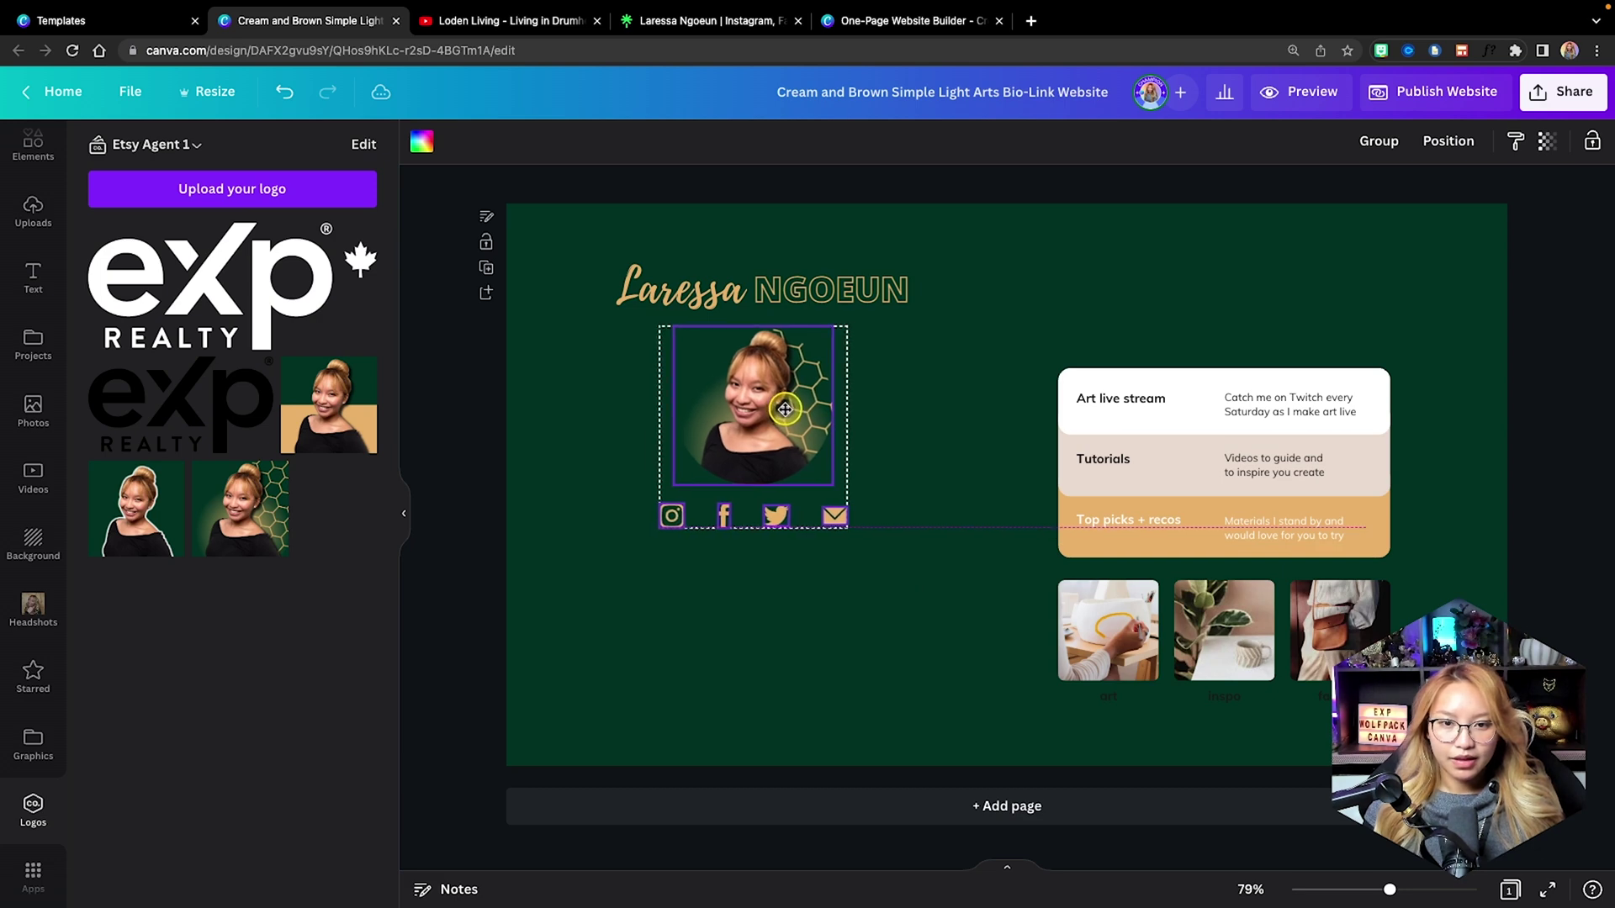
left_click(945, 471)
left_click_drag(898, 572, 610, 248)
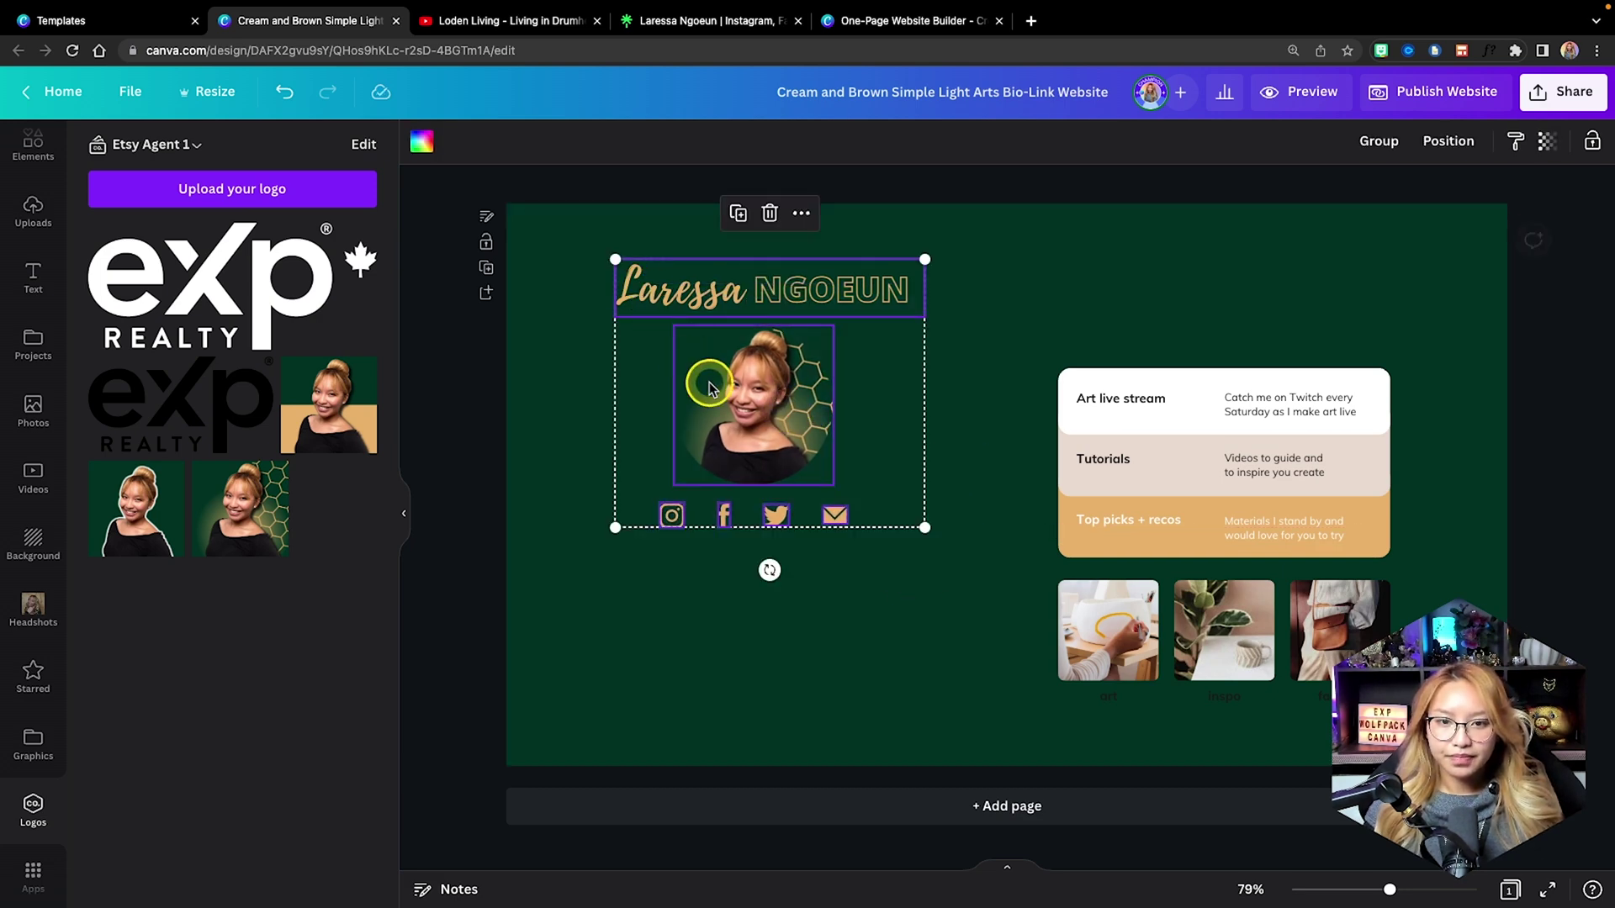
left_click_drag(710, 386, 710, 378)
left_click(905, 568)
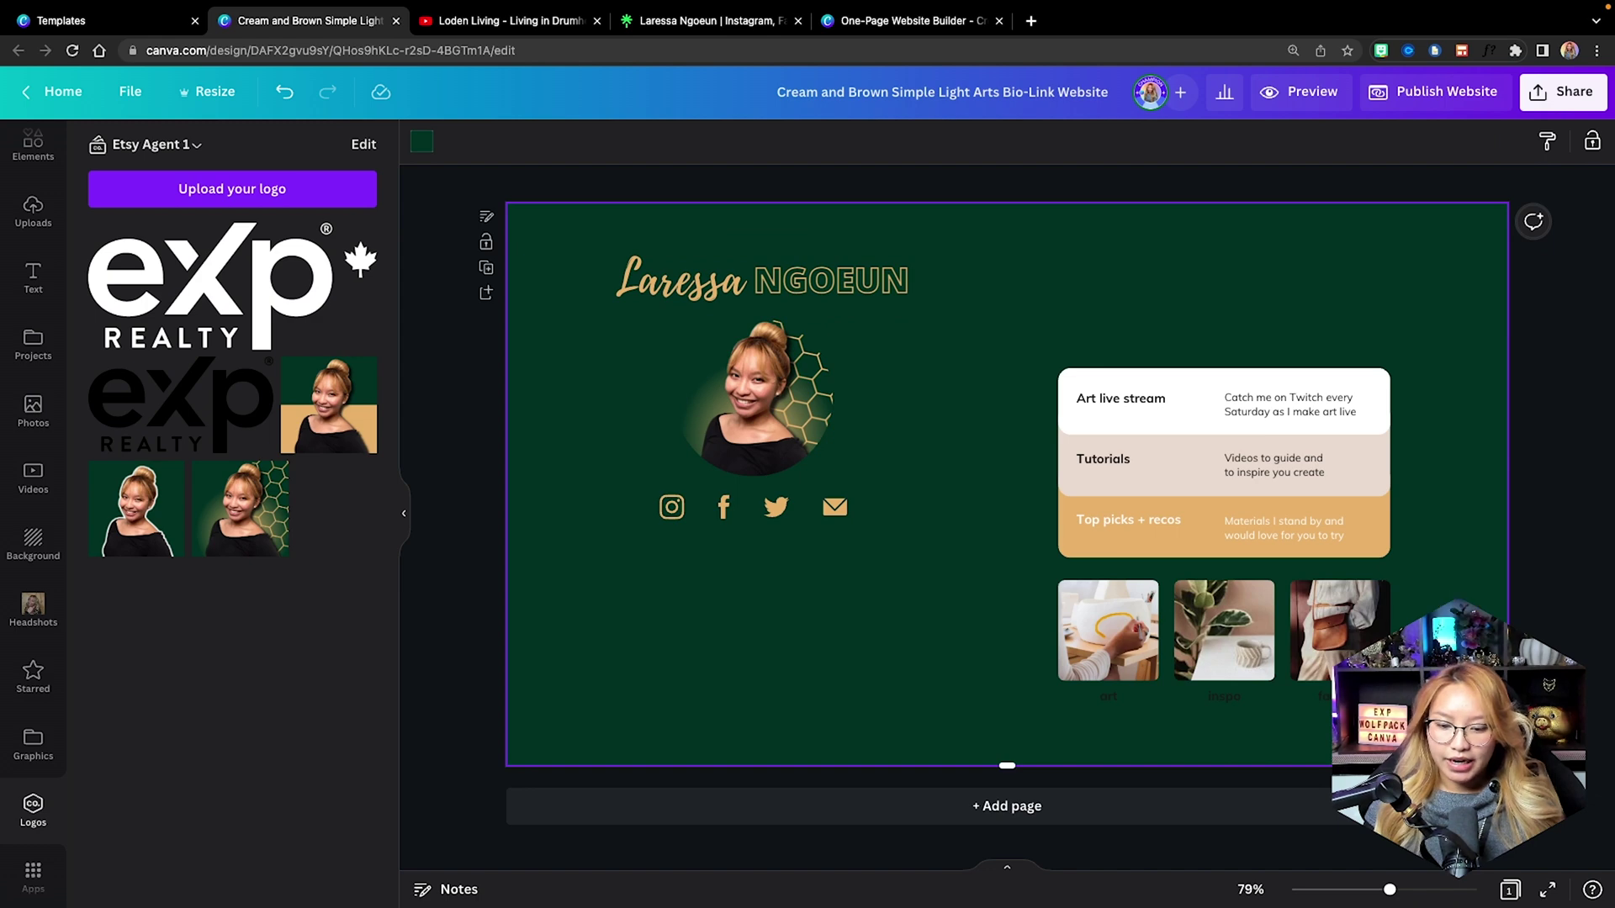
Move the link cards up and delete the three art, inspo and fashion photo tiles.
left_click_drag(1046, 336, 1400, 714)
left_click_drag(1208, 631, 1211, 574)
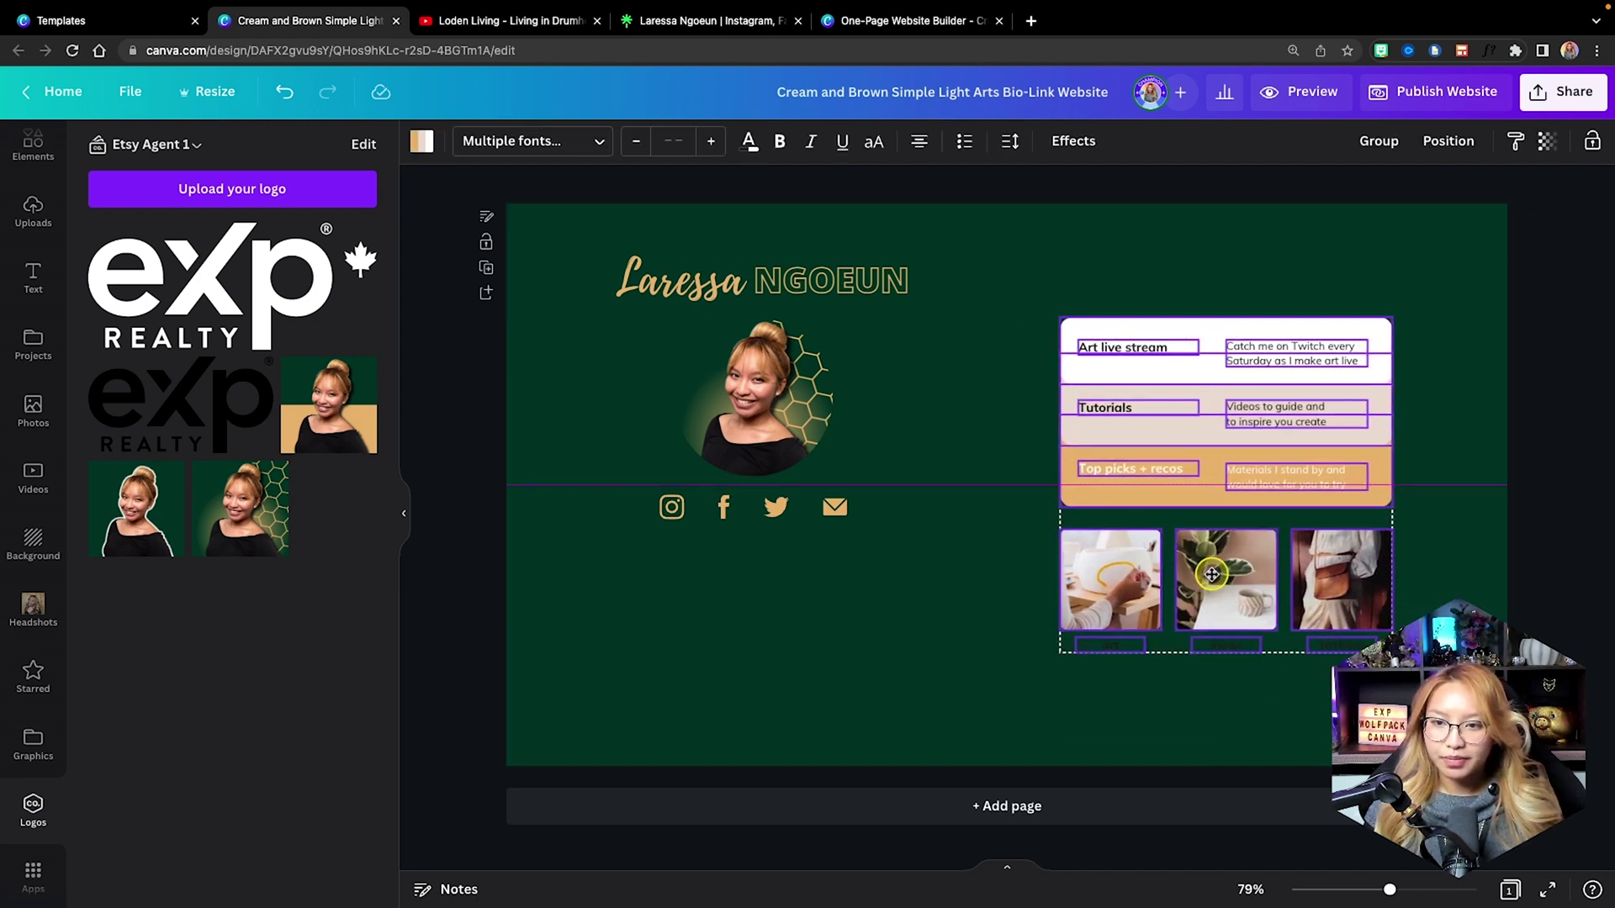
key("Escape")
scroll(1309, 625, "up", 5)
left_click_drag(1329, 706, 912, 513)
key("Delete")
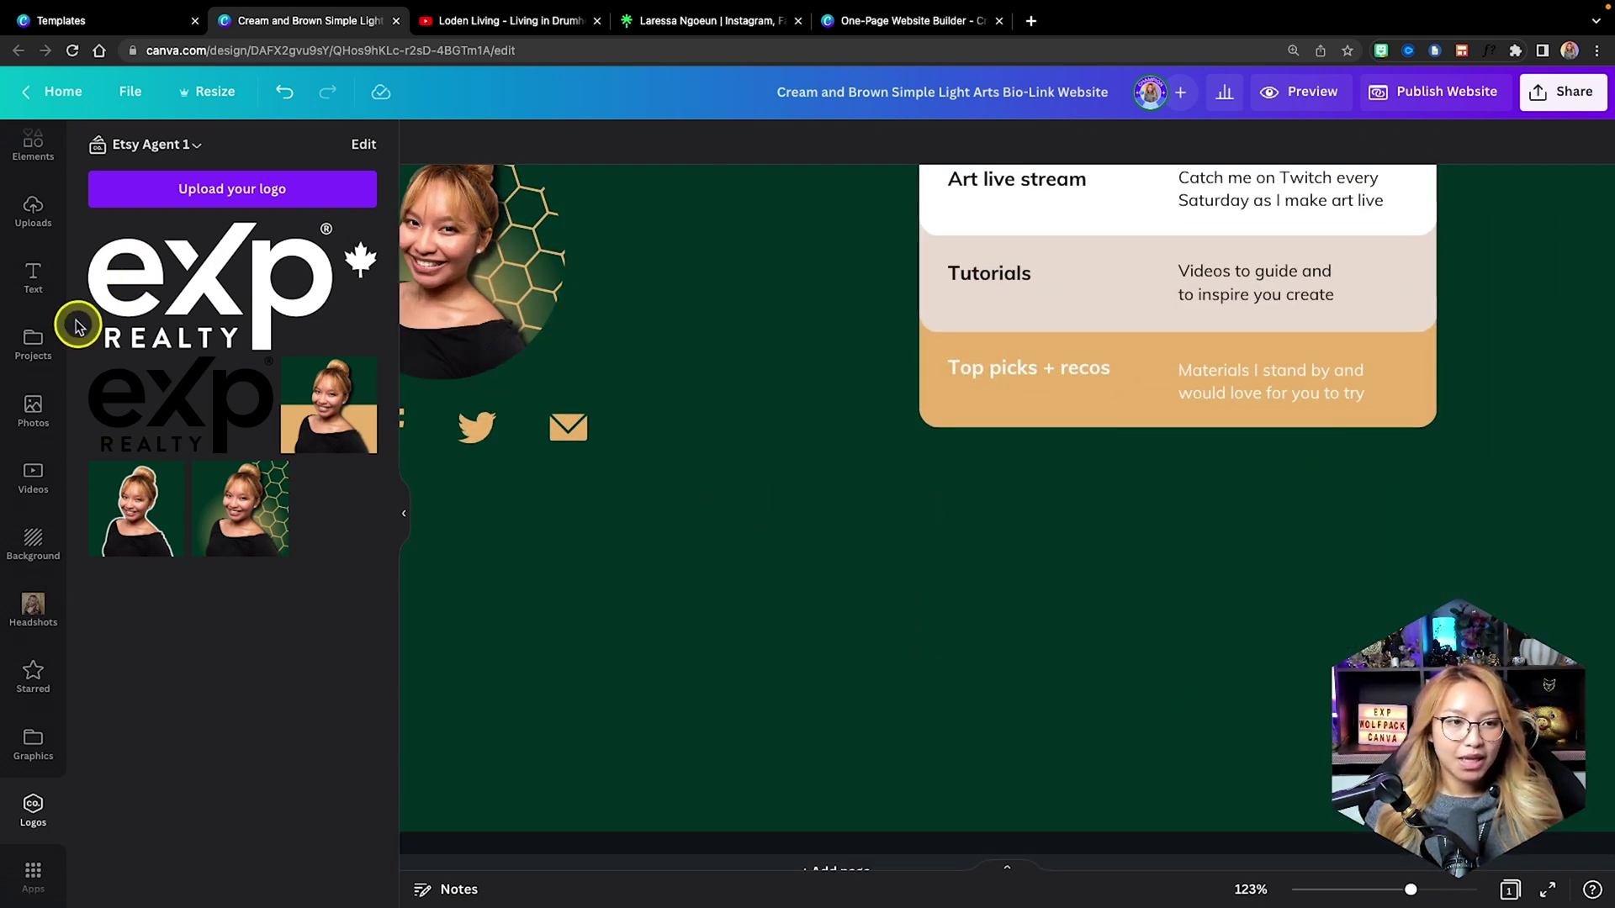
Add a tablet-shaped frame from Elements and size it below the Top picks card.
scroll(32, 220, "up", 2)
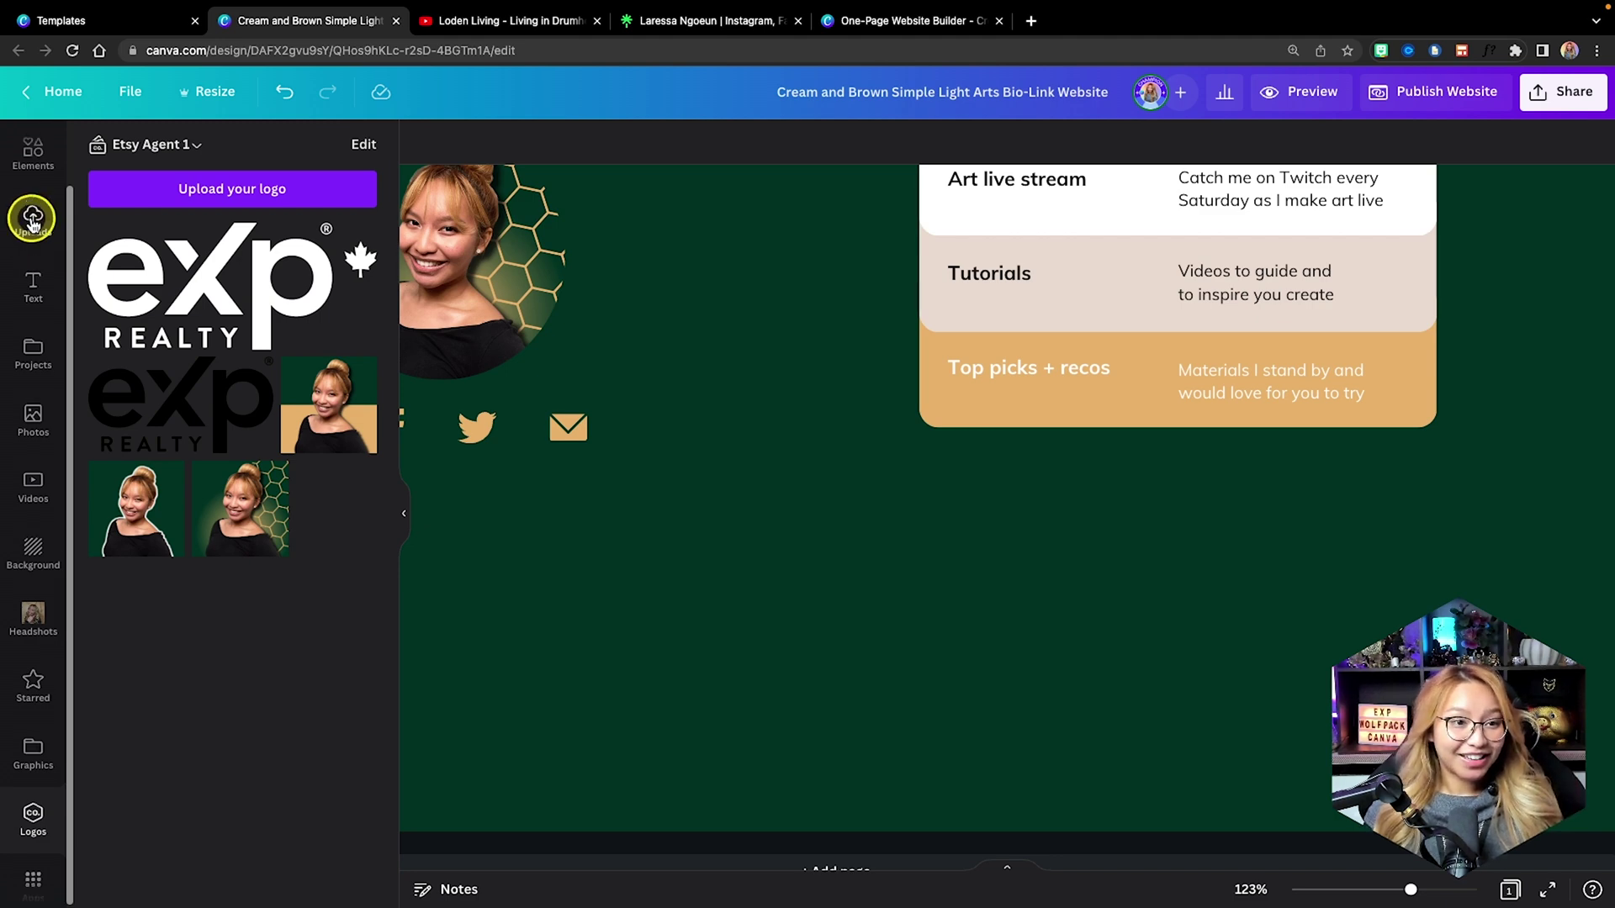
left_click(32, 217)
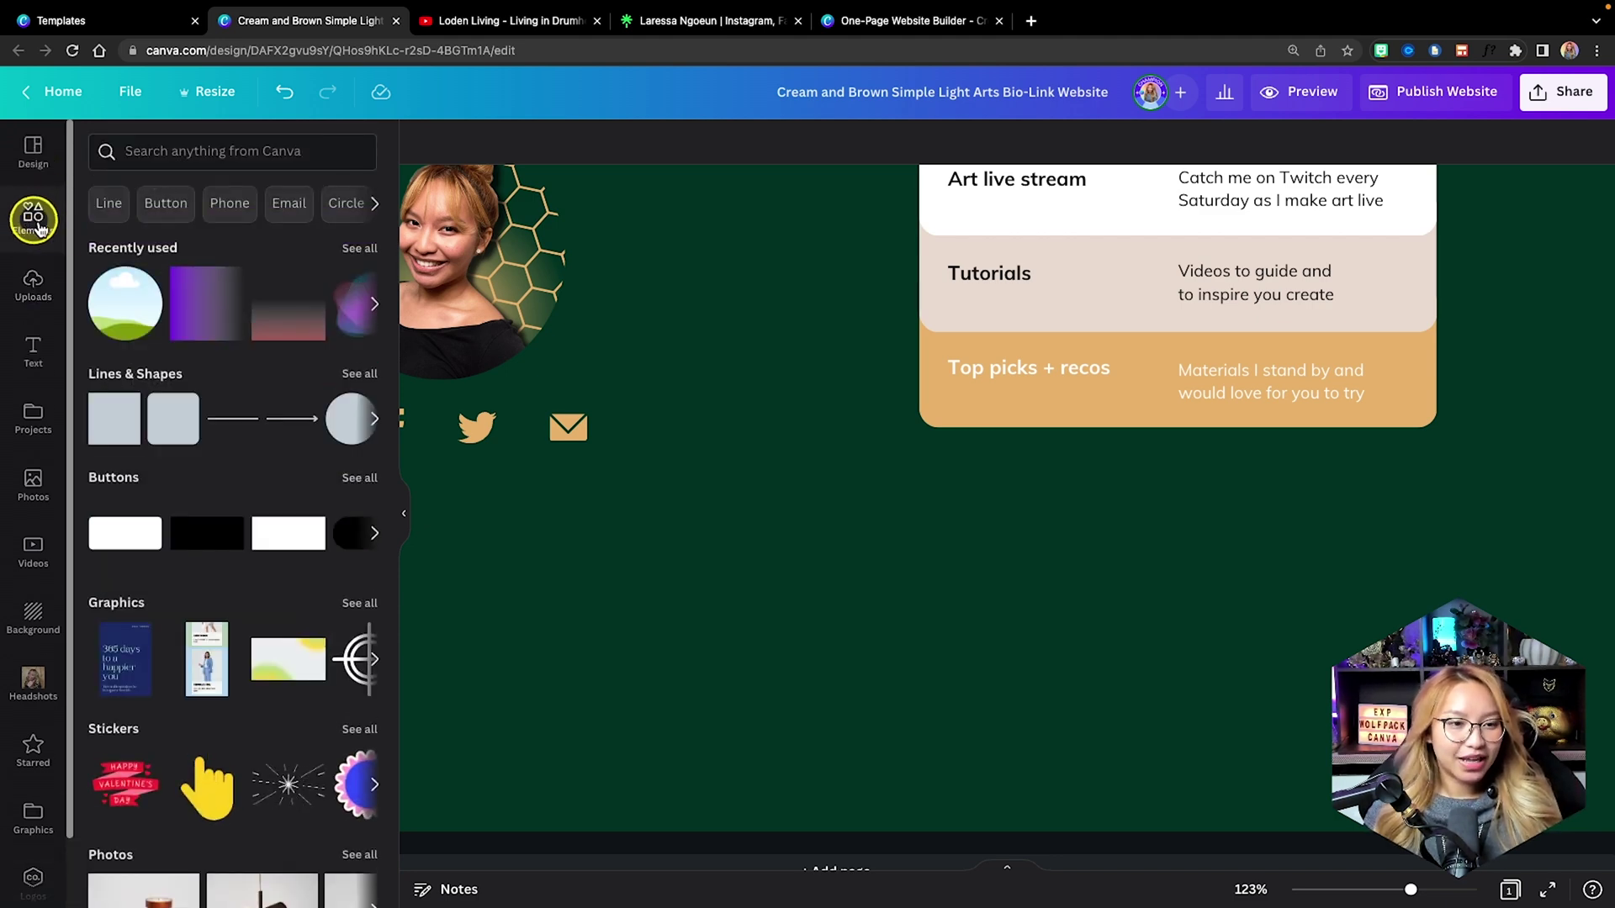
scroll(310, 612, "down", 9)
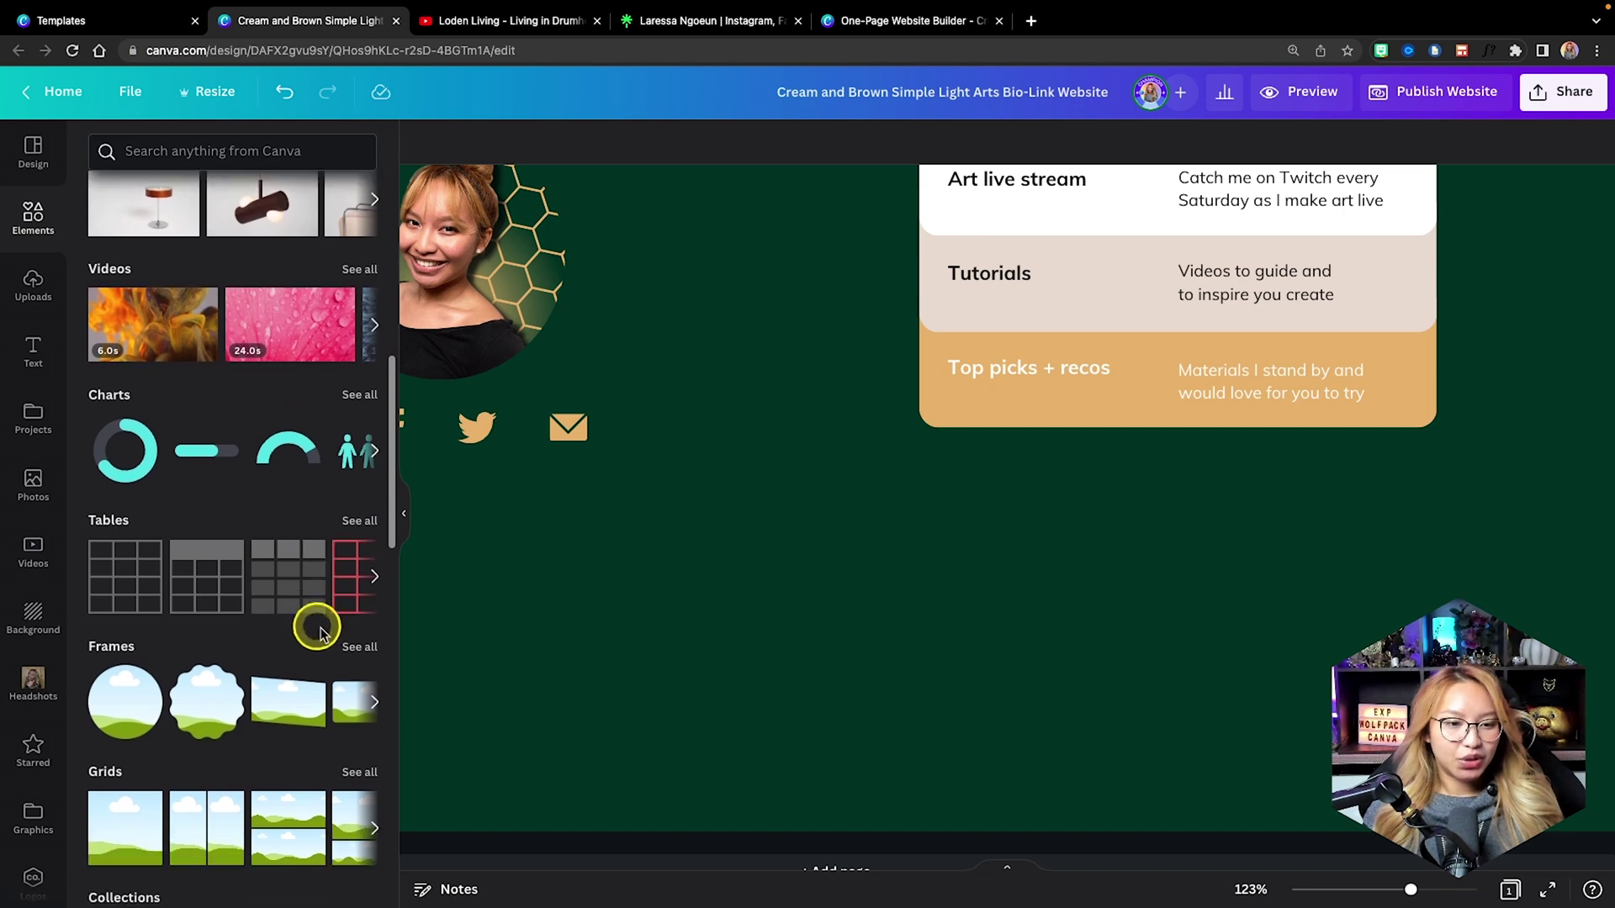
left_click(359, 653)
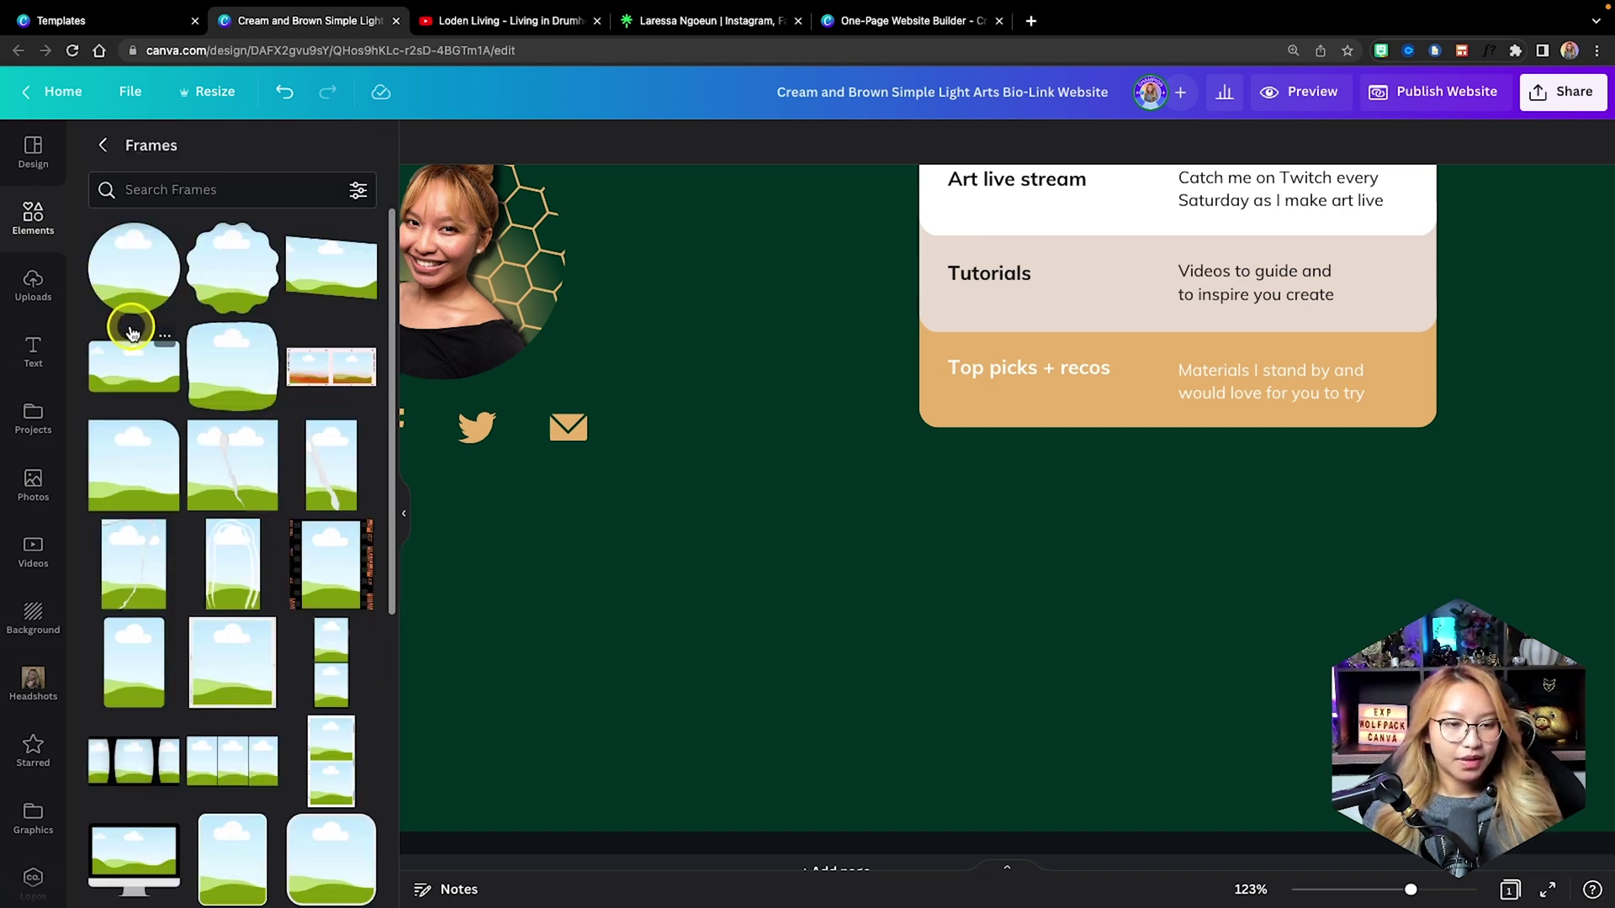
scroll(130, 329, "down", 3)
scroll(130, 330, "down", 1)
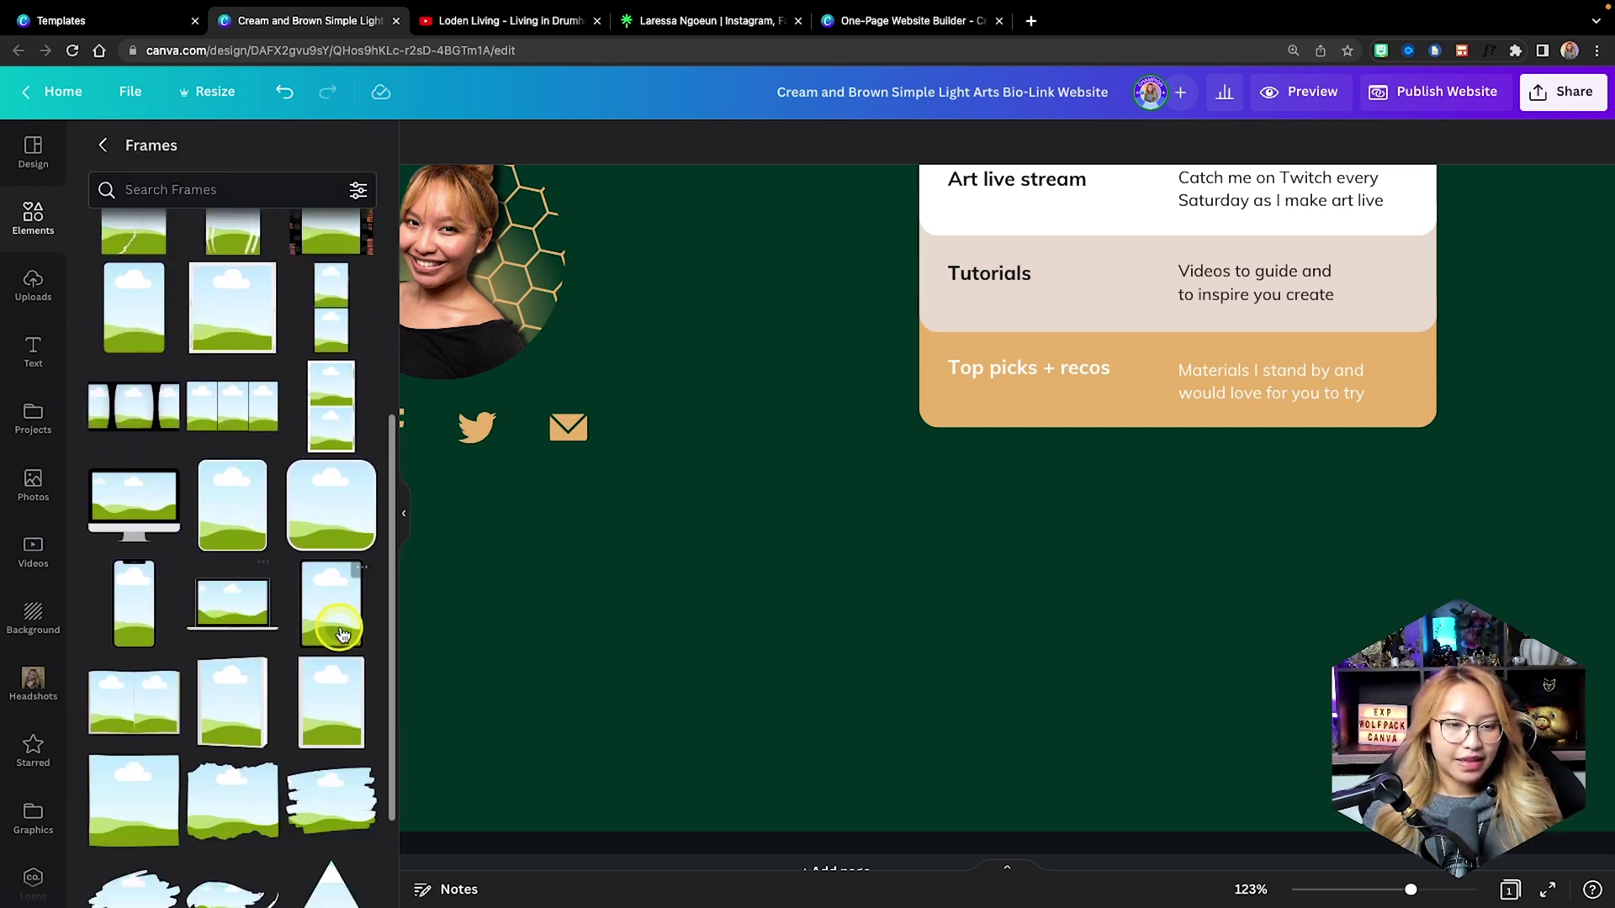
left_click(334, 608)
left_click_drag(783, 467, 1042, 676)
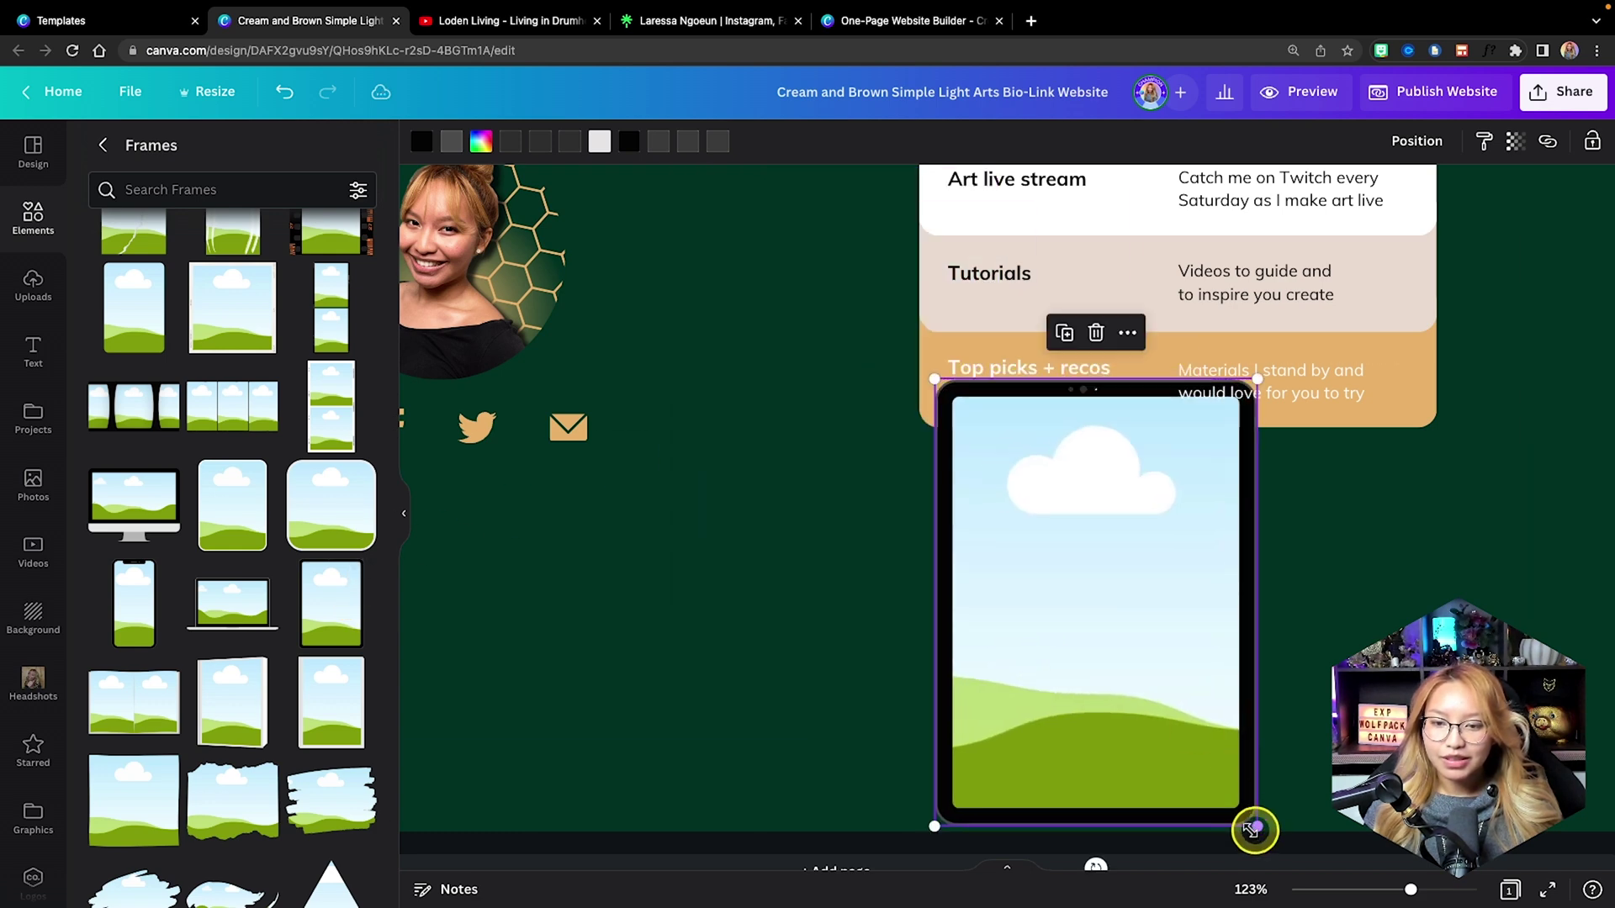
left_click_drag(1254, 829, 1062, 559)
left_click_drag(992, 472, 1076, 551)
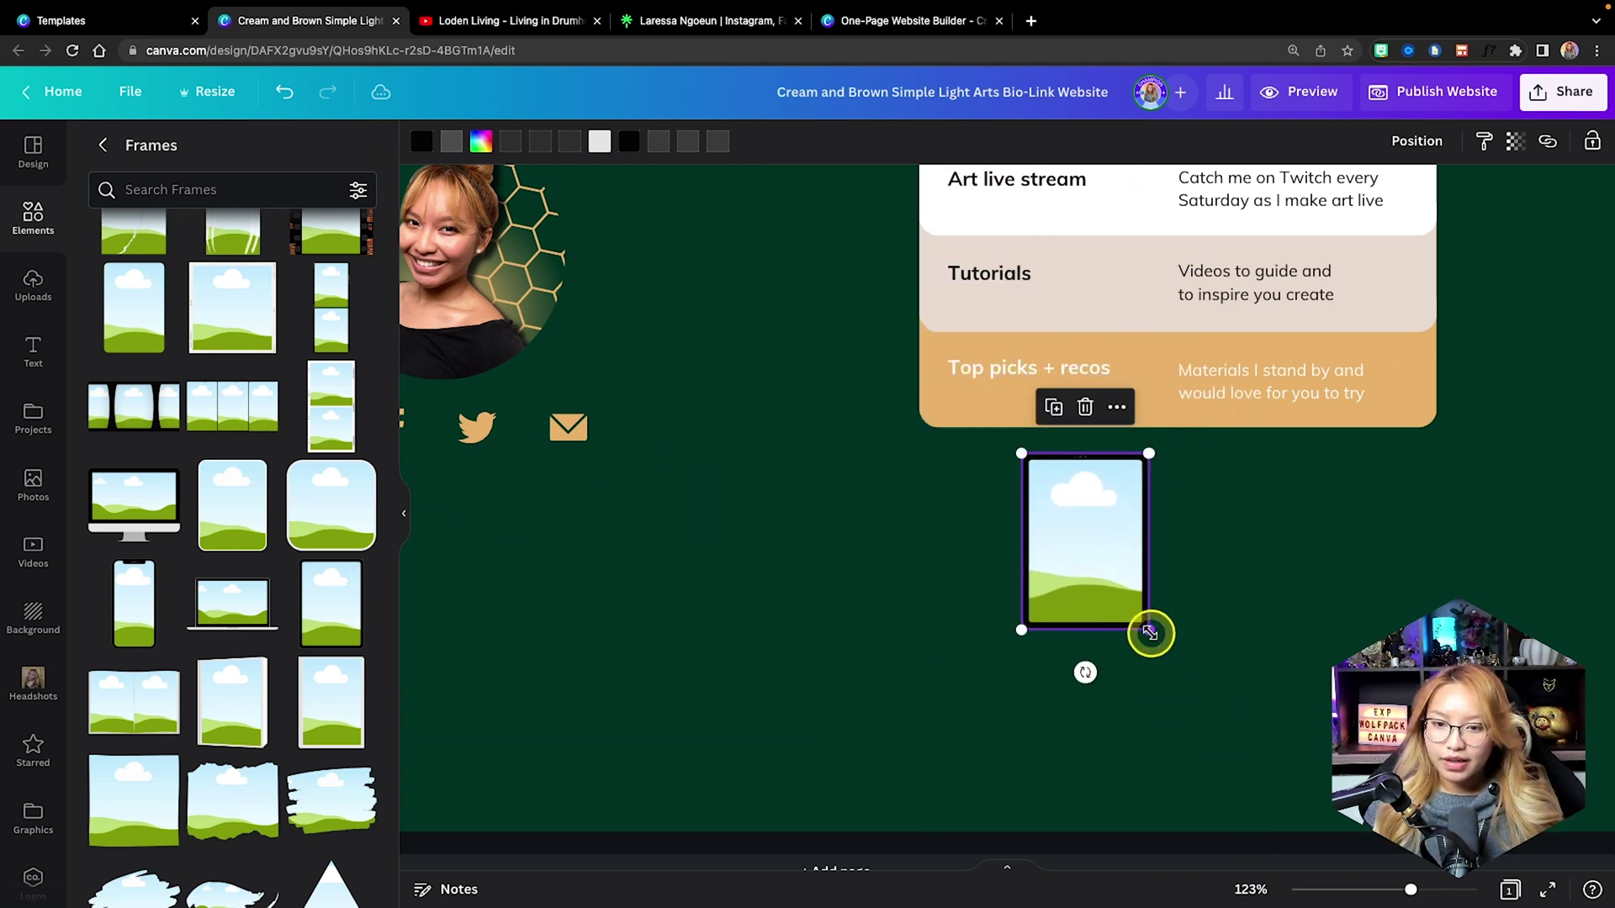
left_click_drag(1150, 633, 1157, 638)
Duplicate the tablet frame to its right and align both under the link buttons.
left_click_drag(1071, 563, 1244, 559)
left_click(1091, 569, "shift")
left_click_drag(1092, 570, 1082, 565)
left_click(922, 631)
scroll(922, 630, "down", 1)
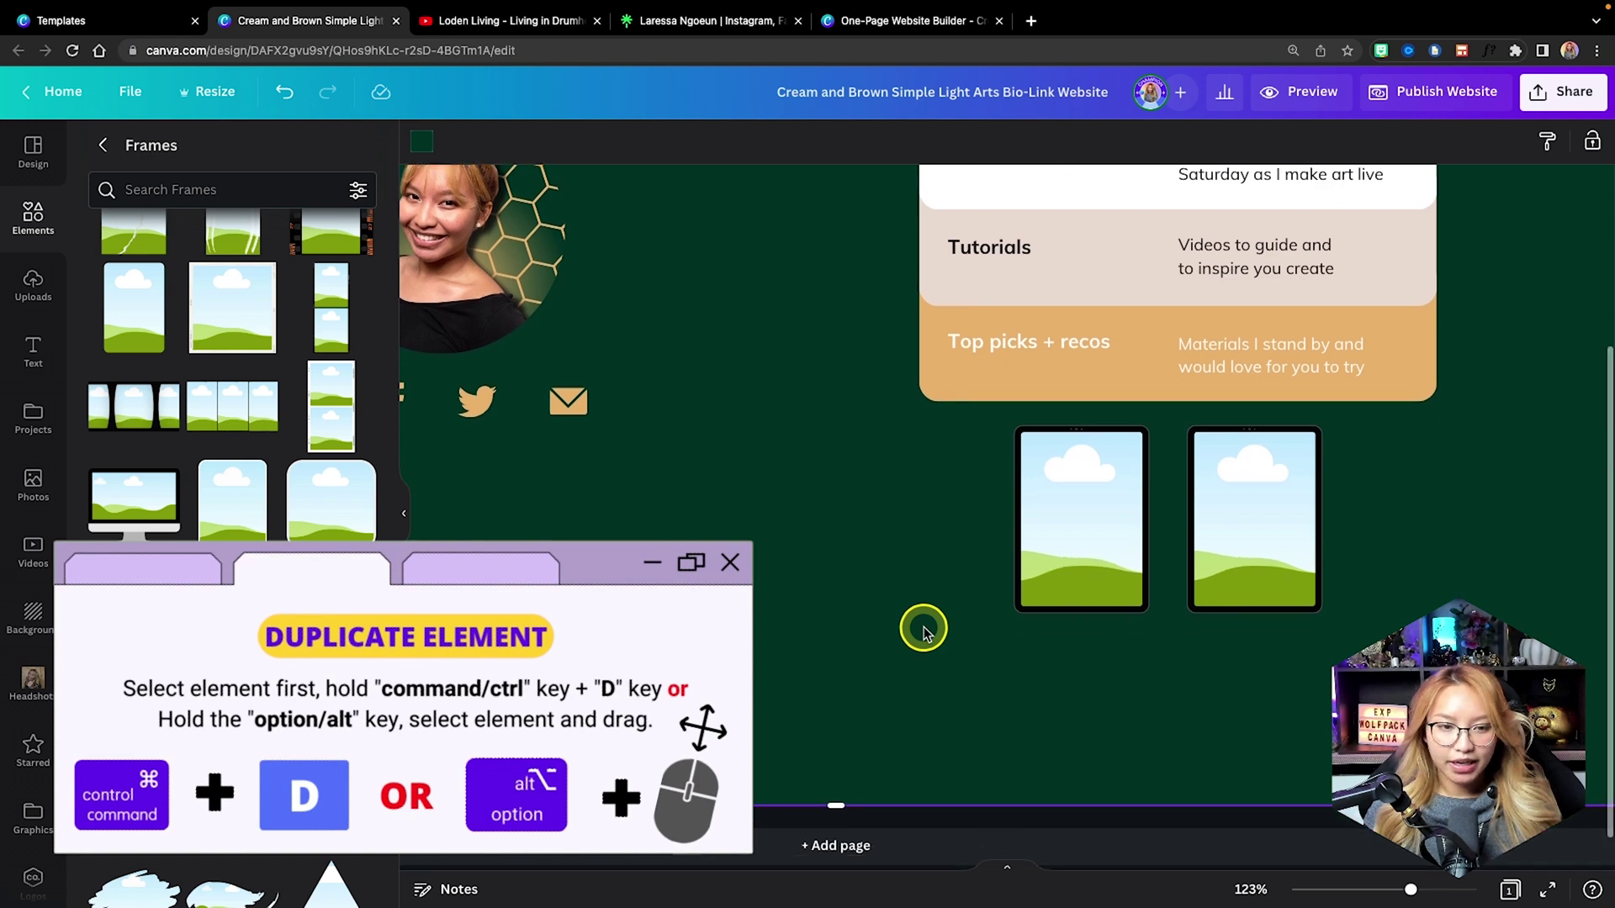
scroll(923, 631, "down", 1)
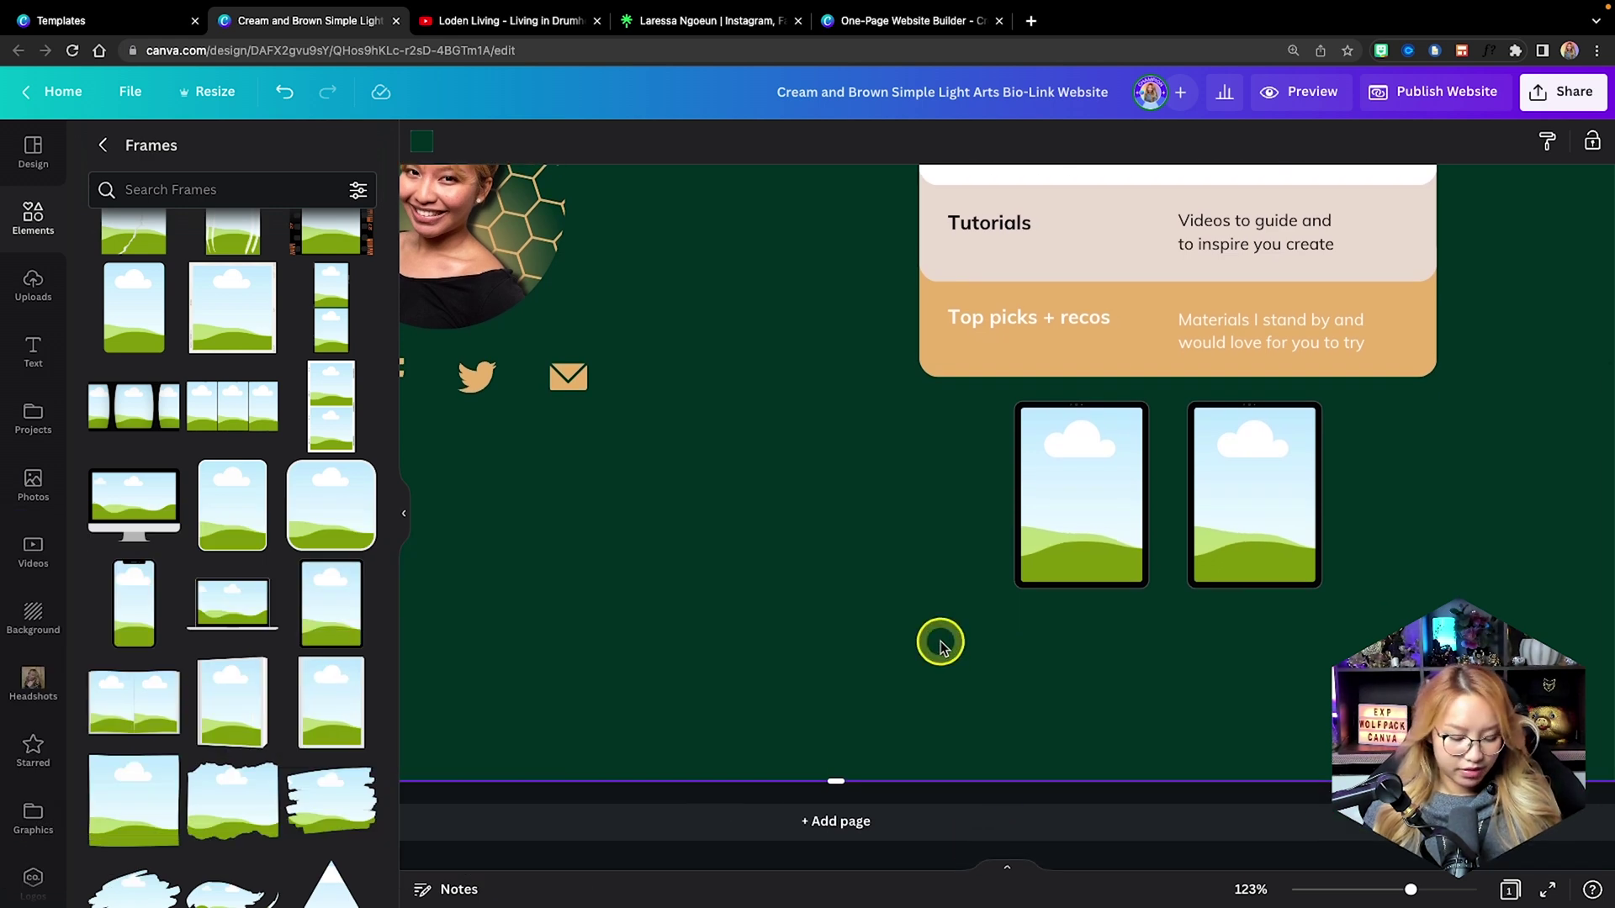
Add a 'Buyer's Guide' caption under the left frame and a 'Seller's Guide' copy under the right.
key("t")
left_click_drag(1020, 516, 1102, 670)
double_click(1053, 624)
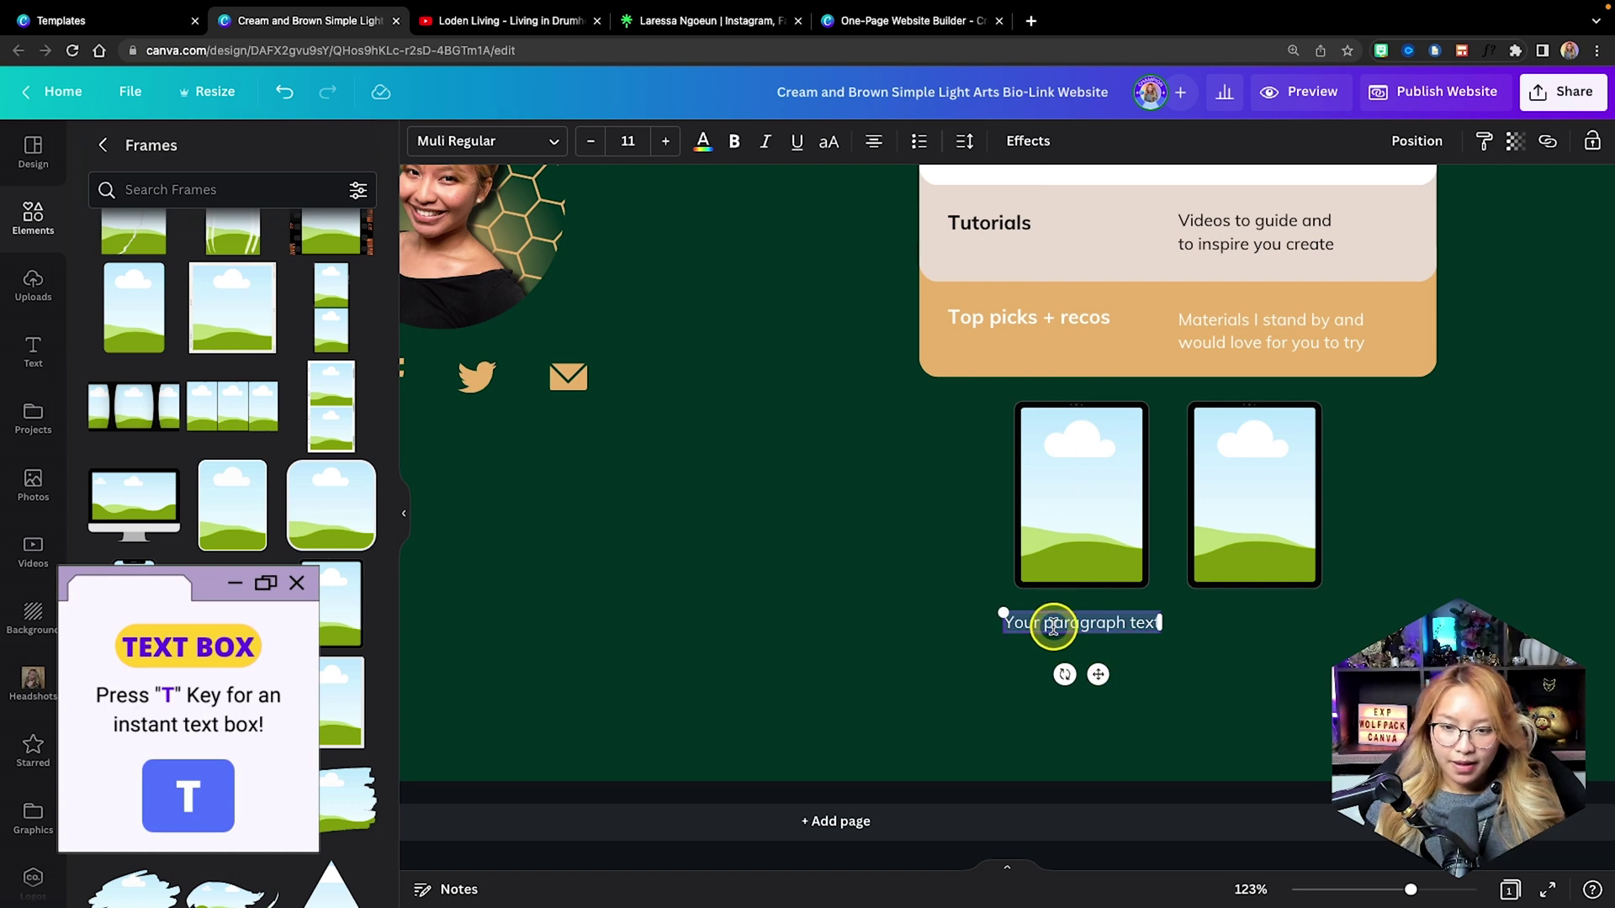
type("Buyer's Guide")
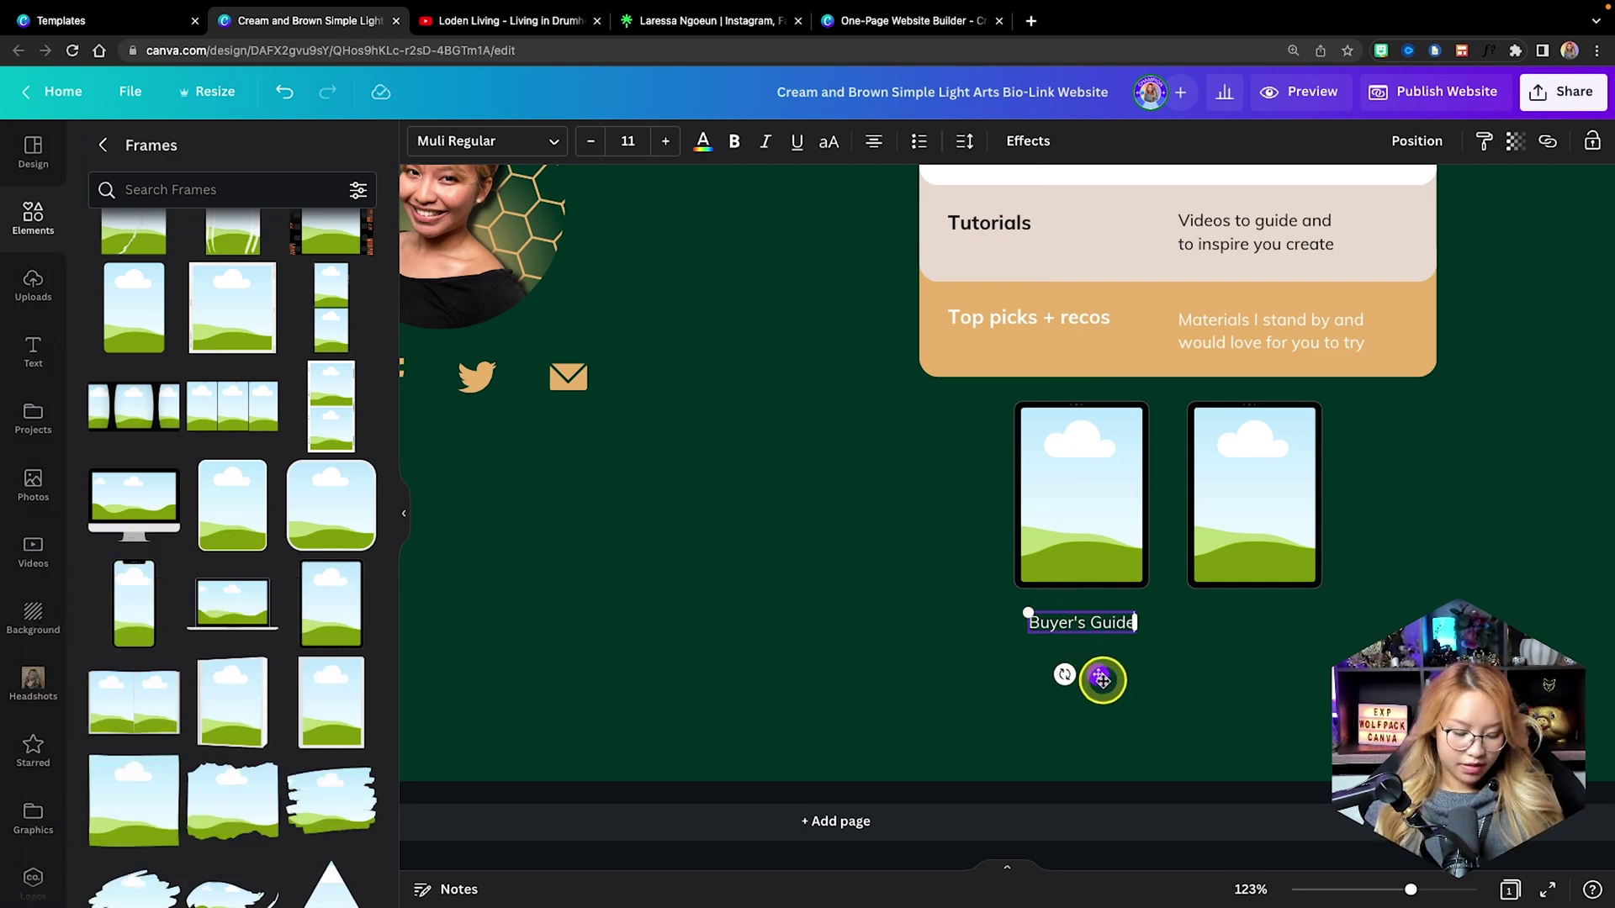
left_click_drag(1102, 680, 1271, 677)
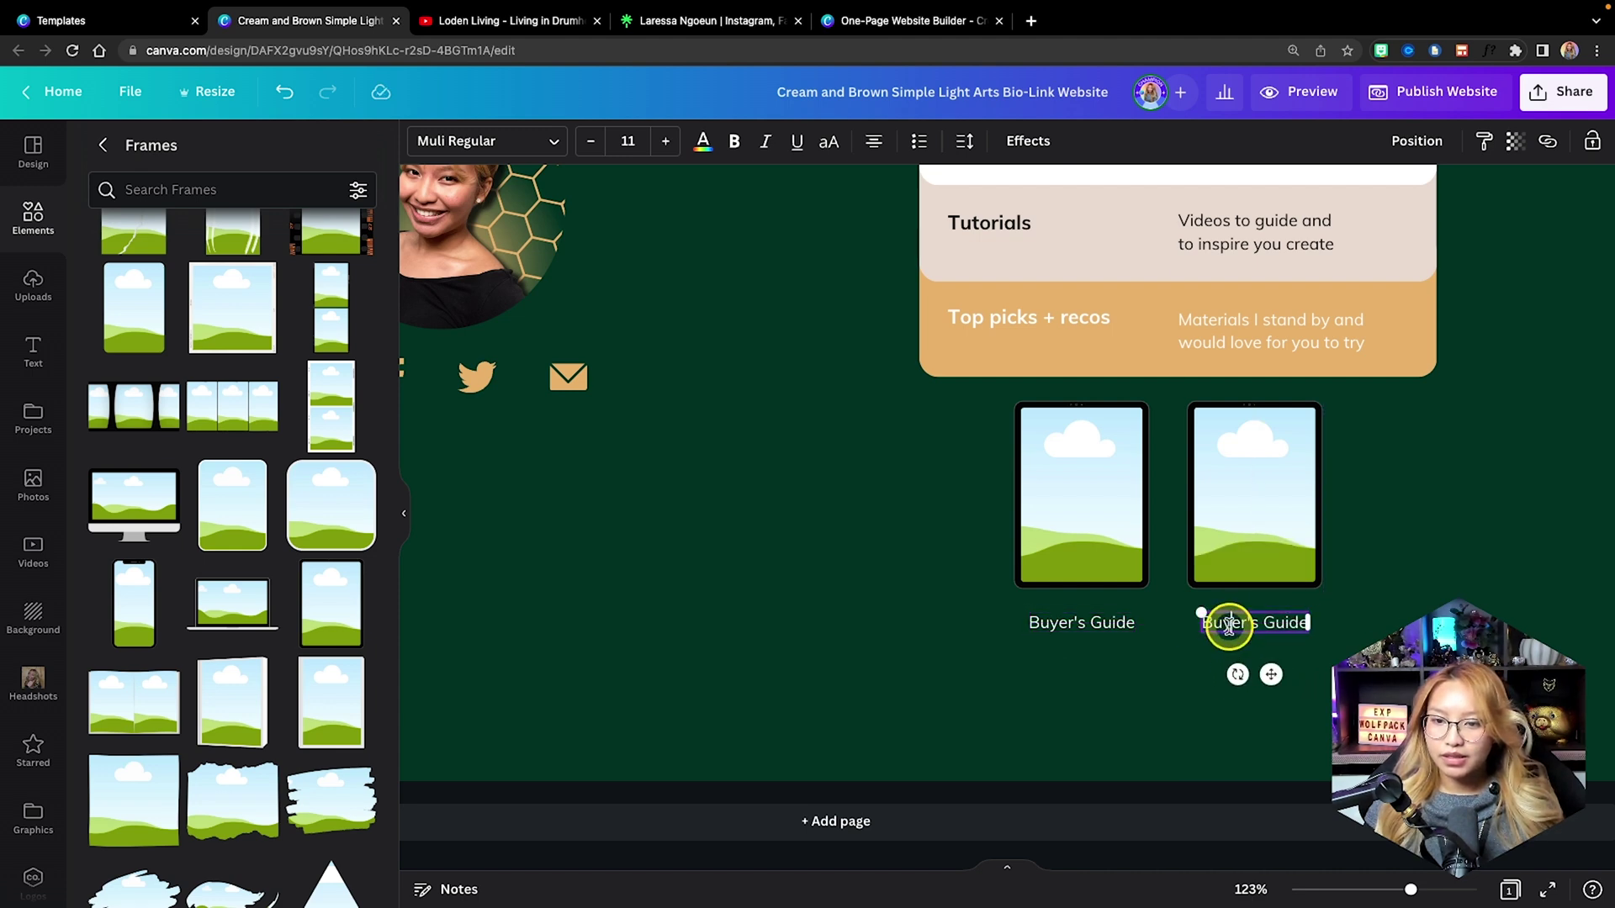
left_click_drag(1228, 626, 1336, 642)
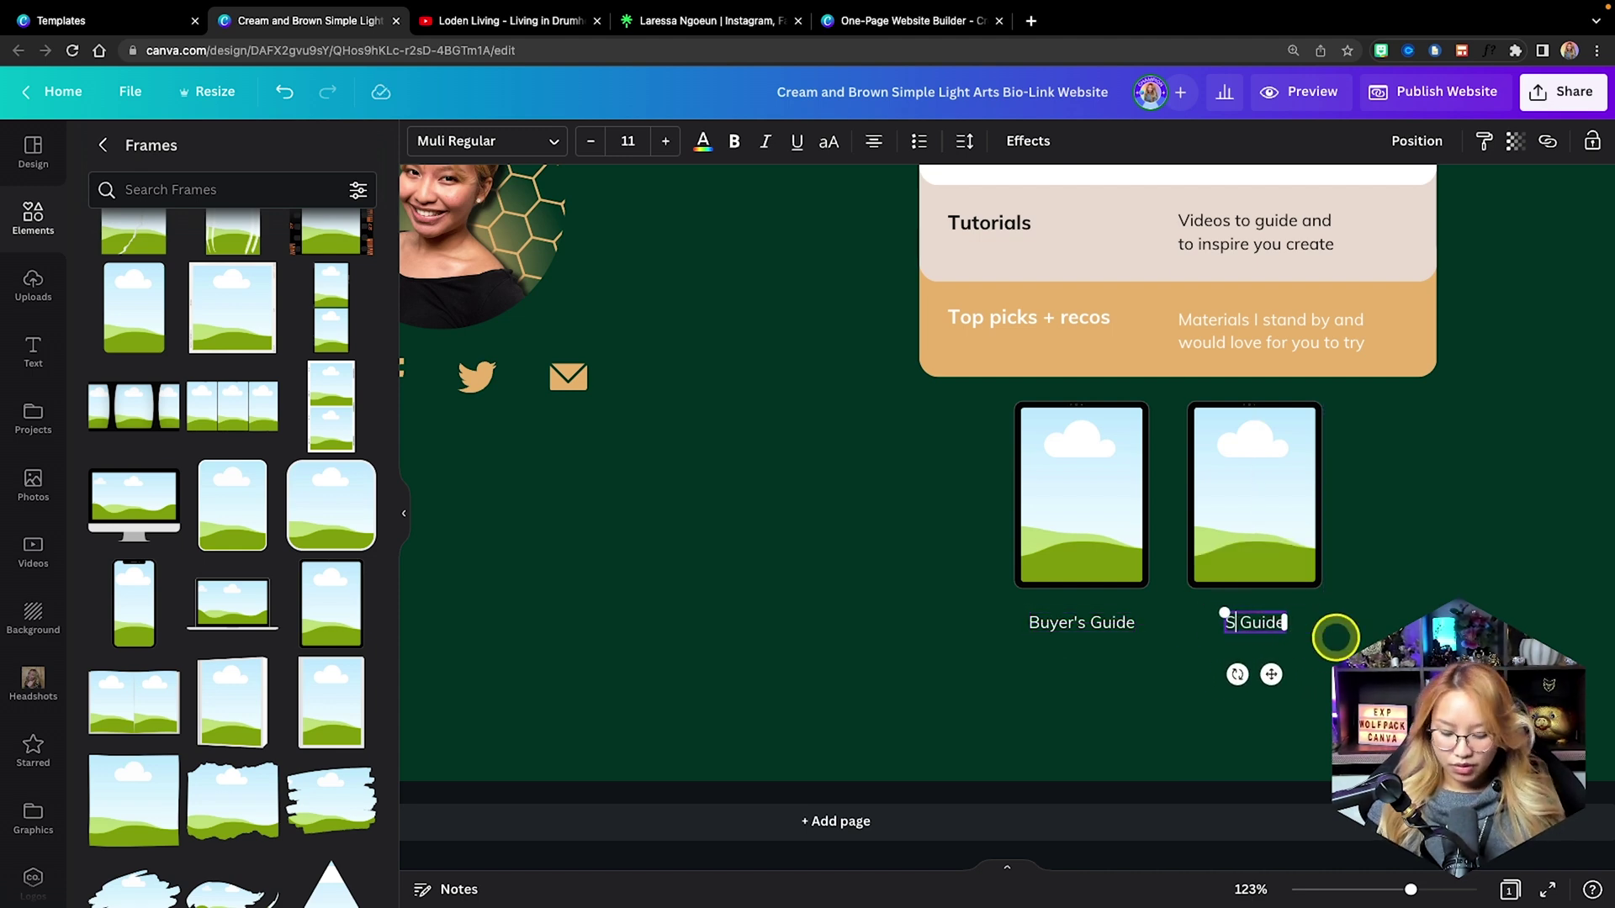
left_click(1370, 620)
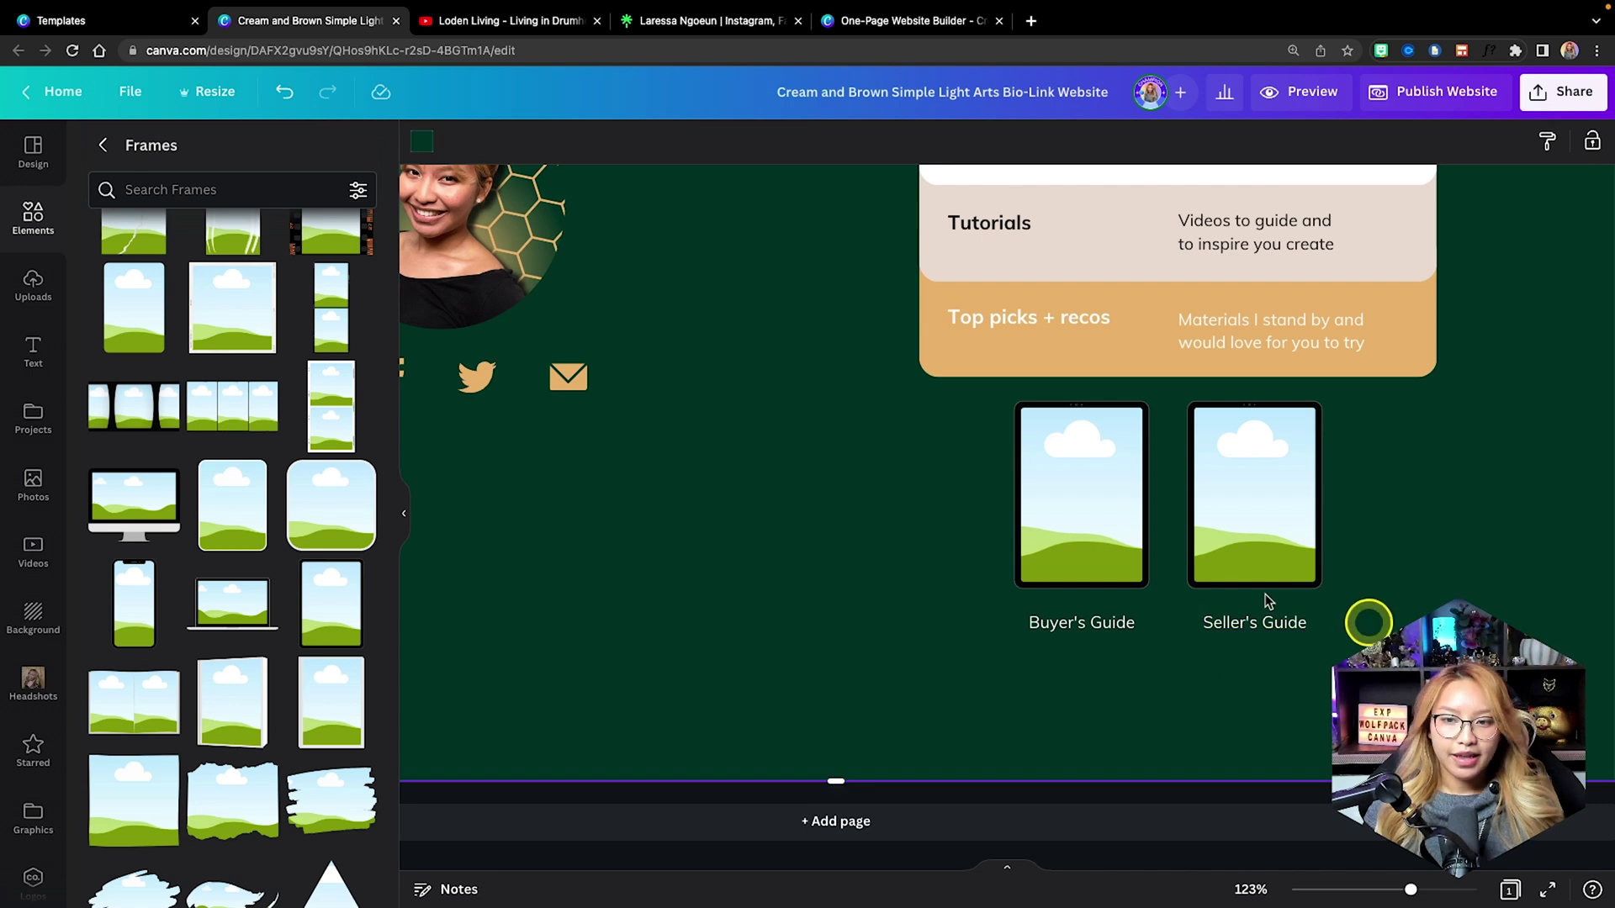
Drop the 'buyer' and 'seller' guide covers from Uploads into the left and right frames.
left_click(23, 300)
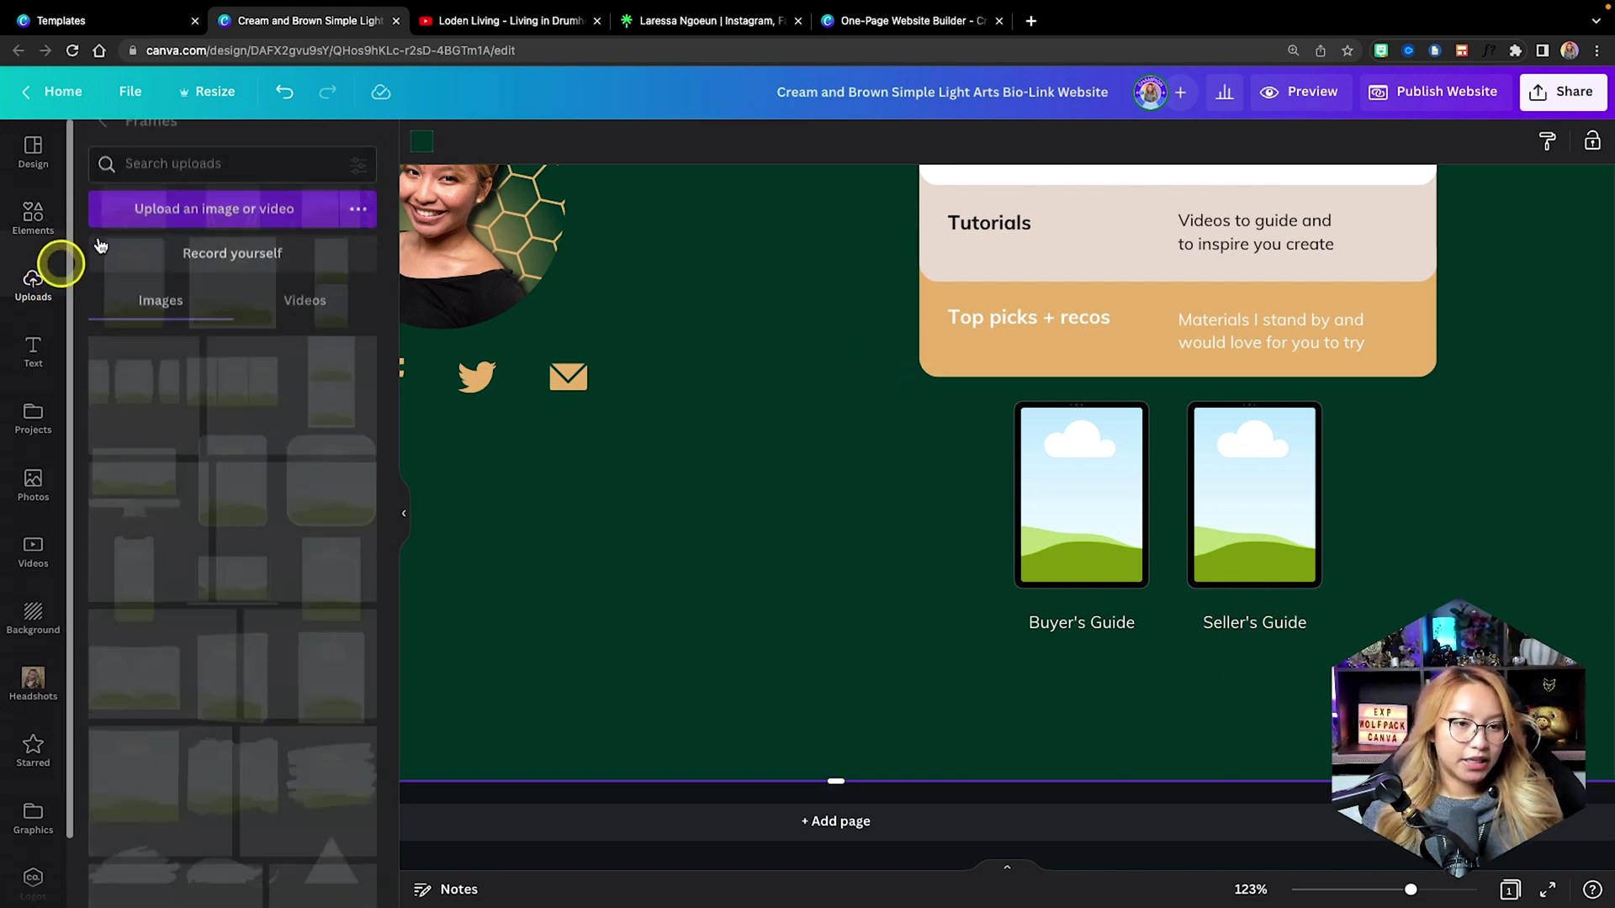
left_click(172, 155)
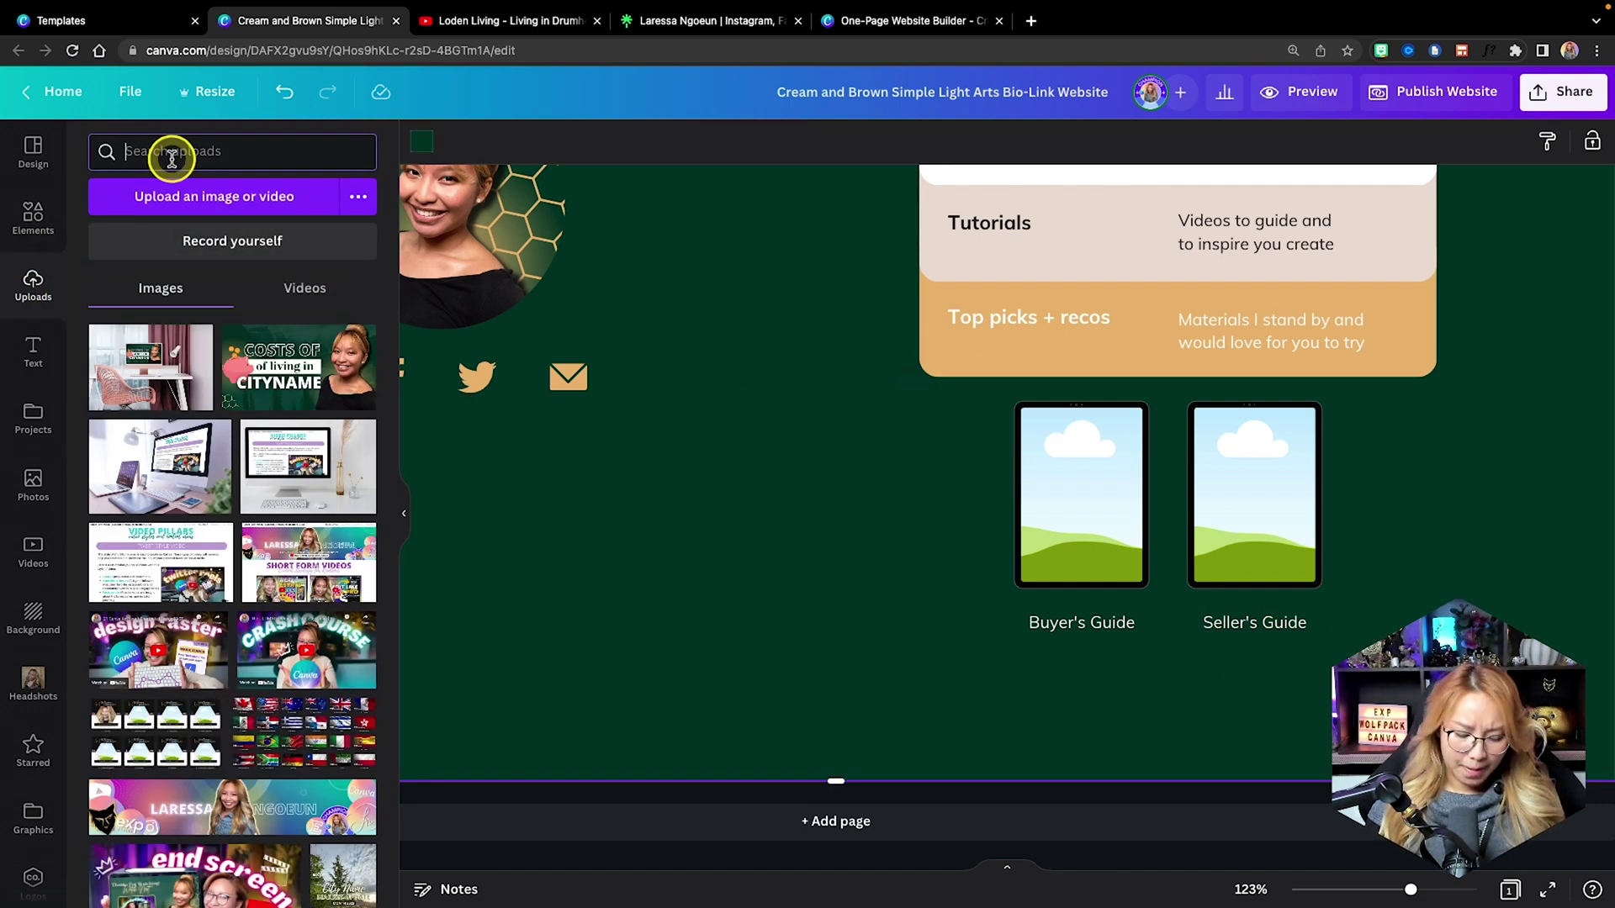
type("buyers")
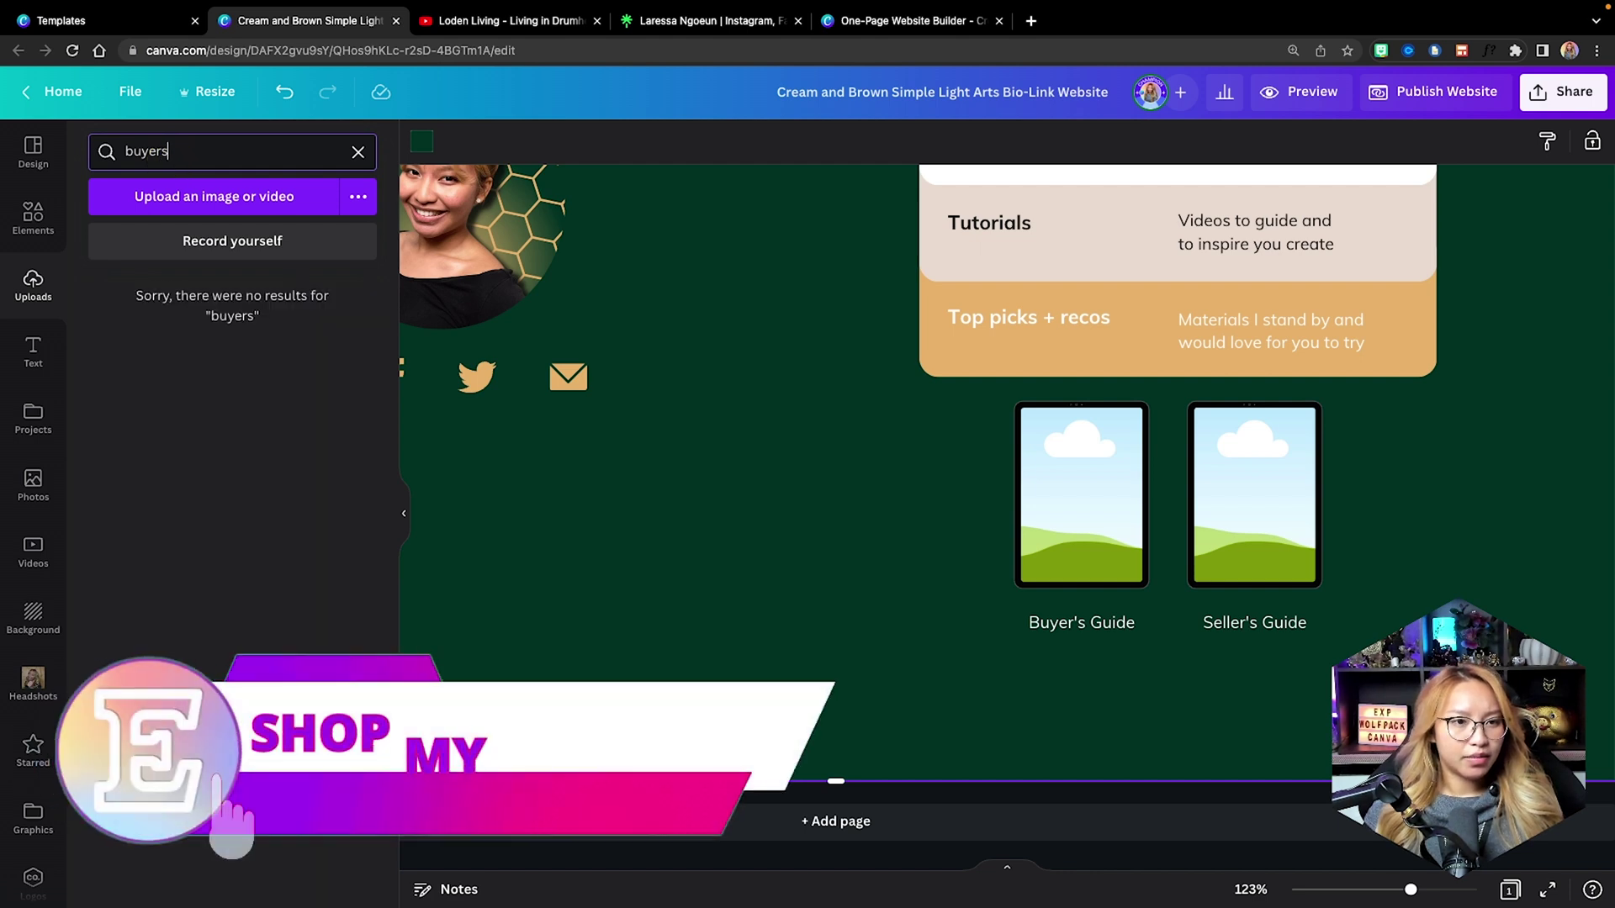
key("BackSpace")
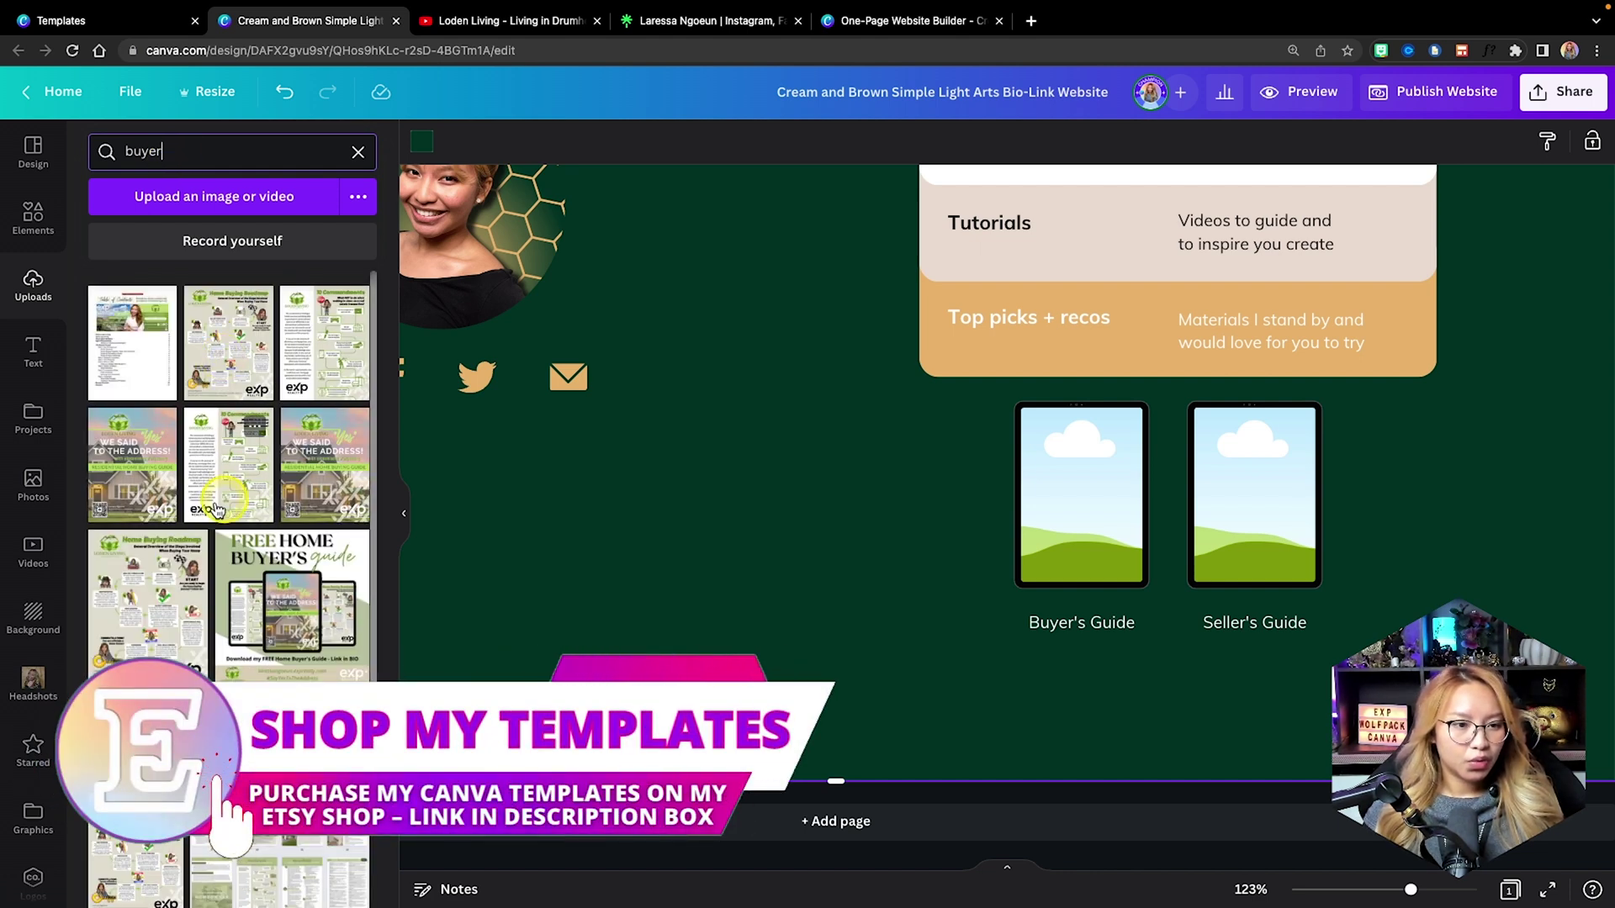
left_click_drag(132, 465, 1081, 504)
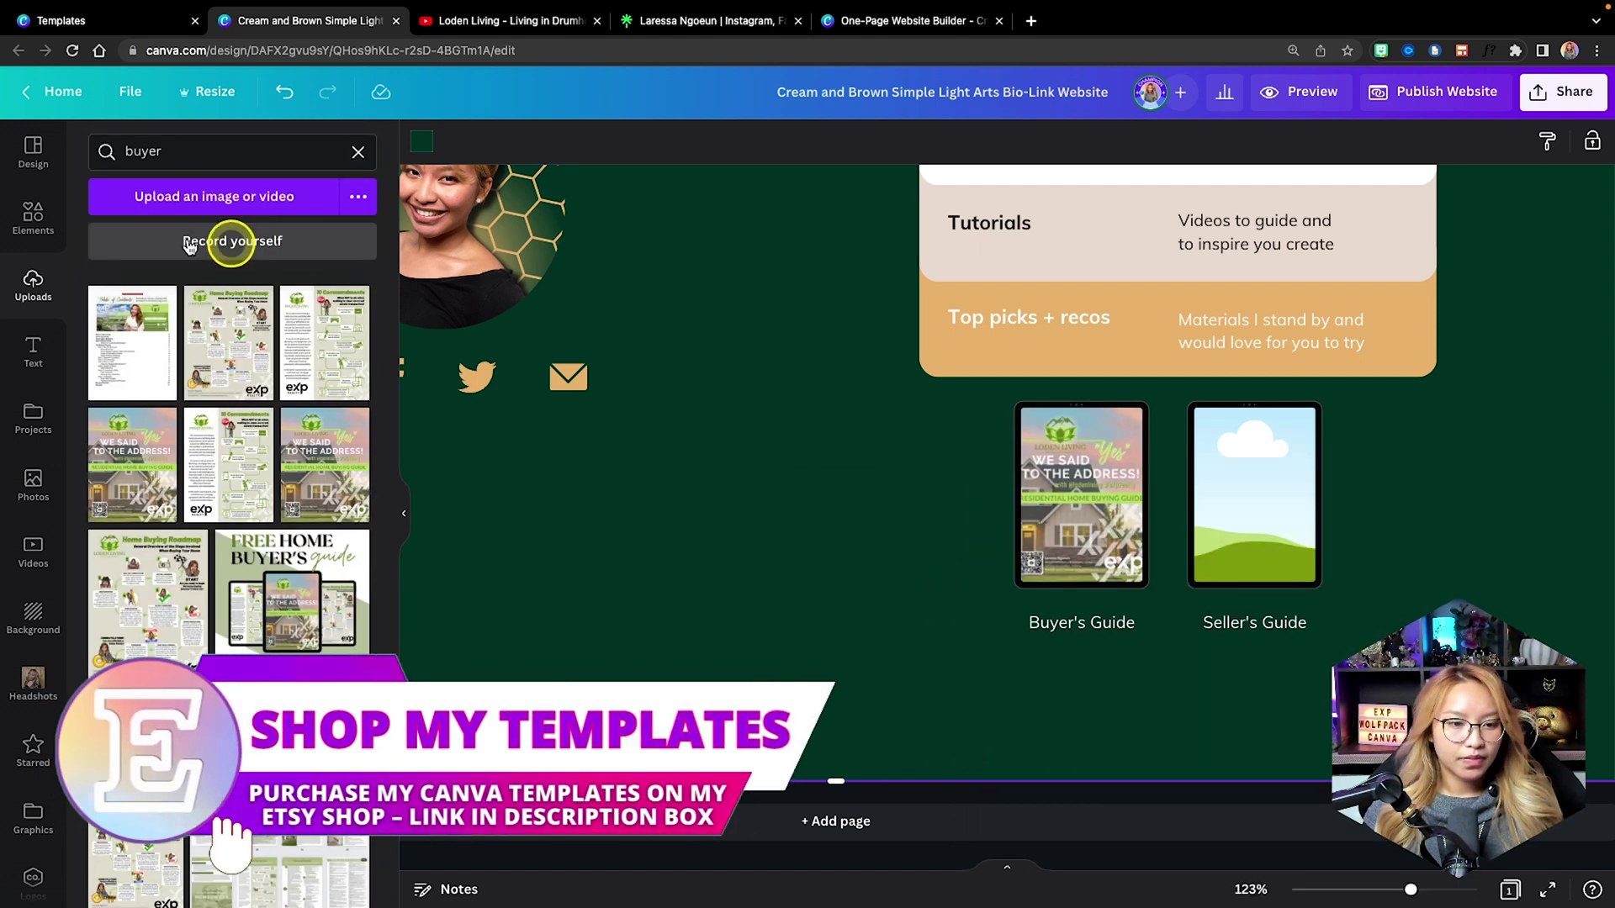
double_click(171, 152)
type("seller")
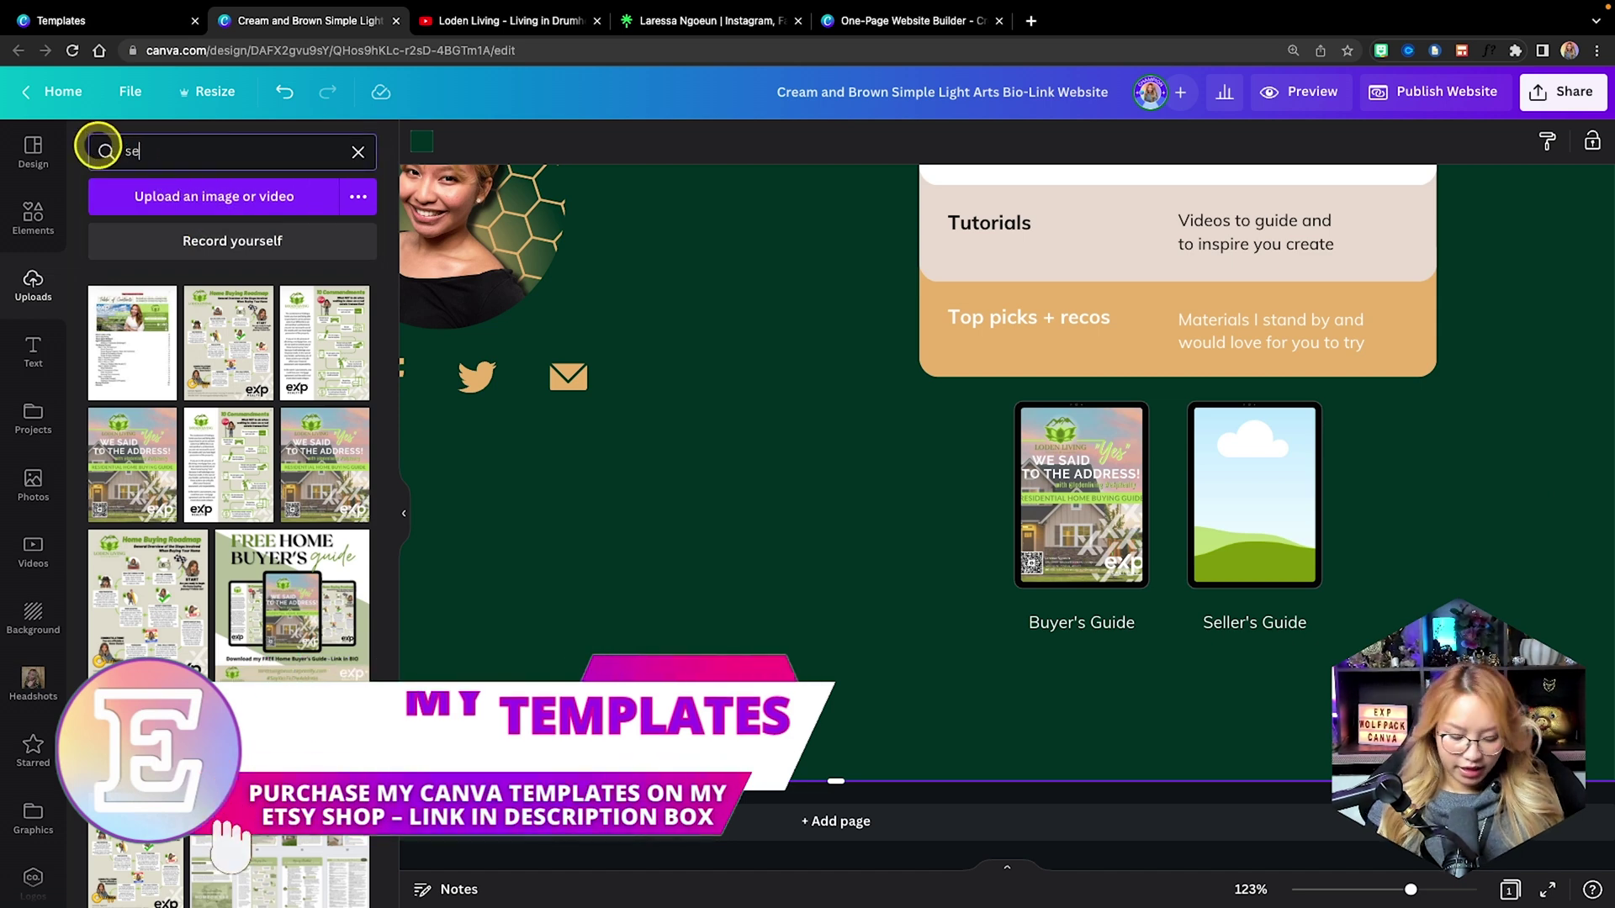
left_click_drag(360, 357, 1244, 496)
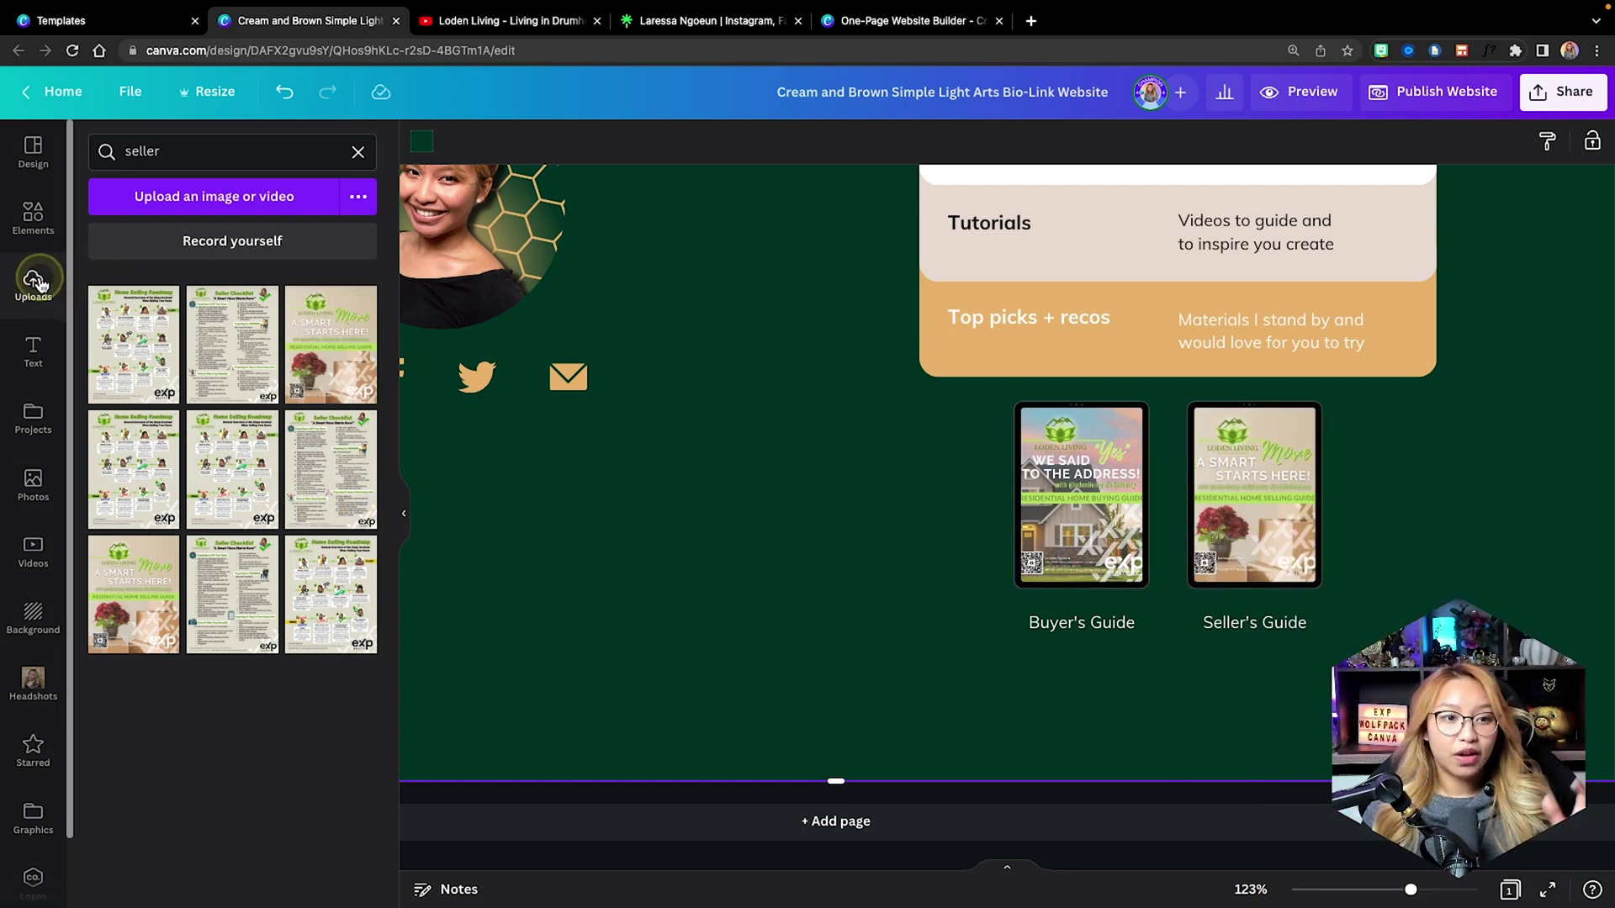
left_click(357, 151)
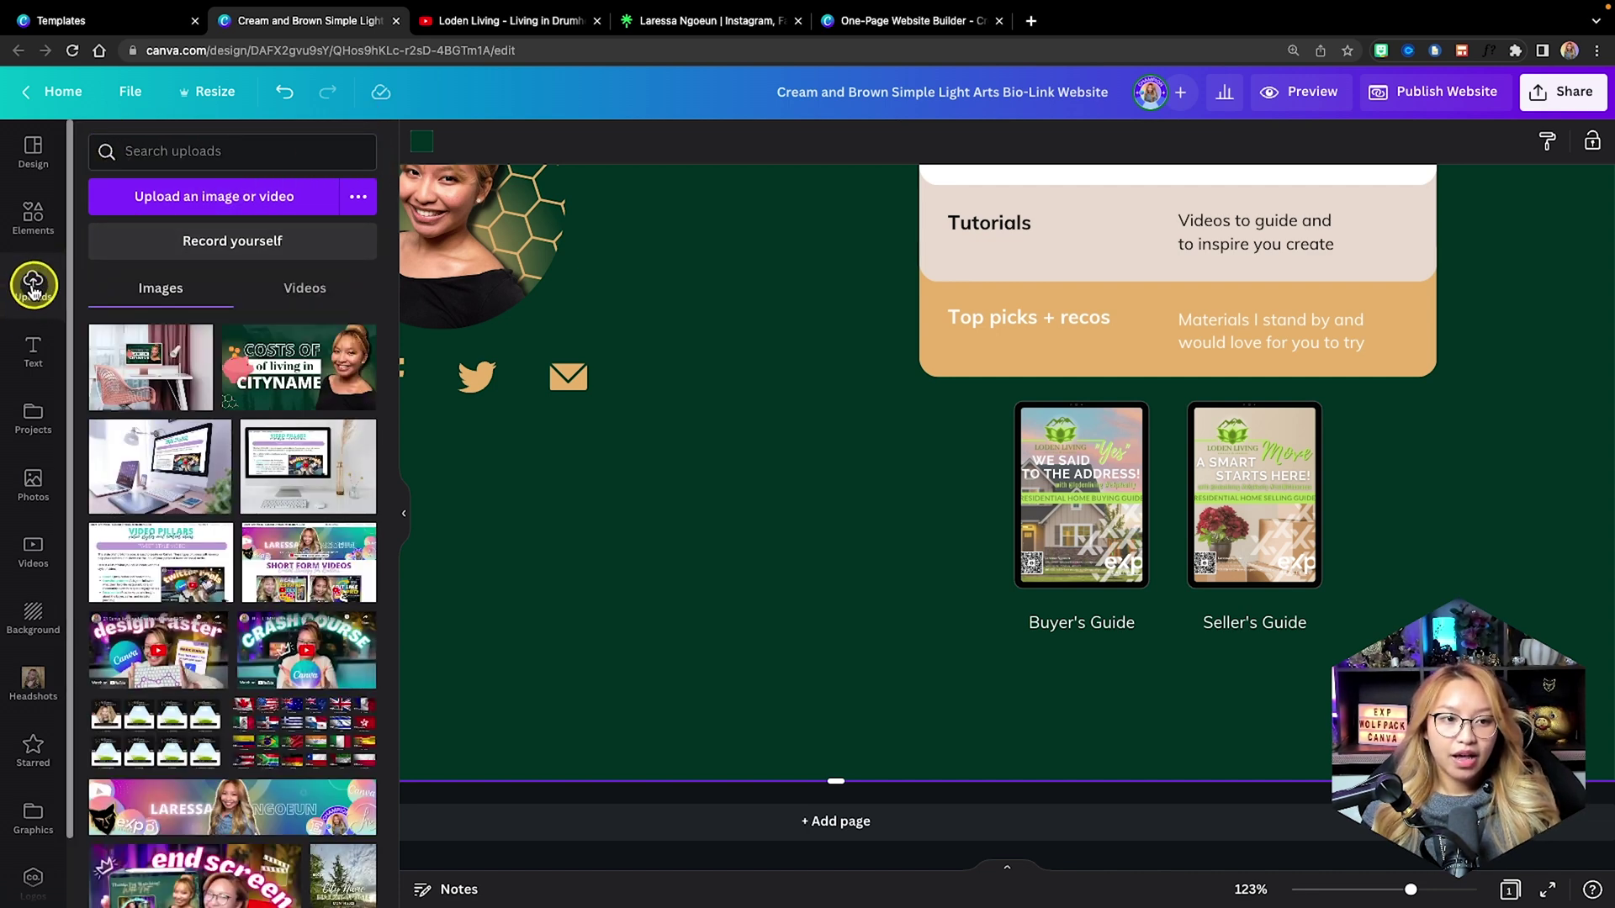
left_click(214, 198)
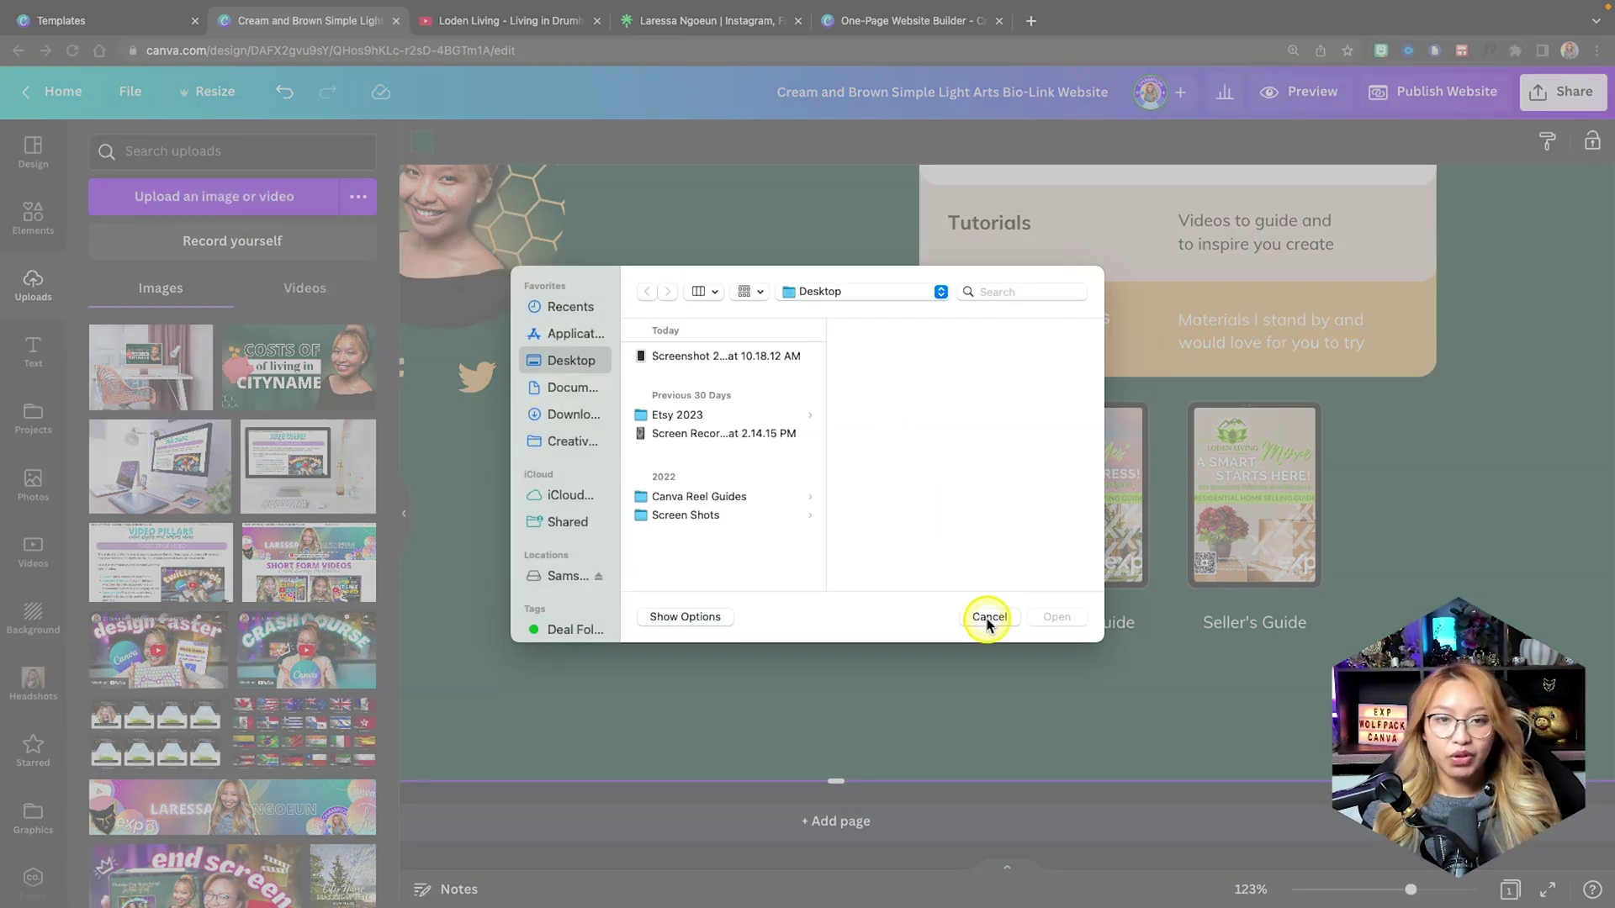
left_click(989, 618)
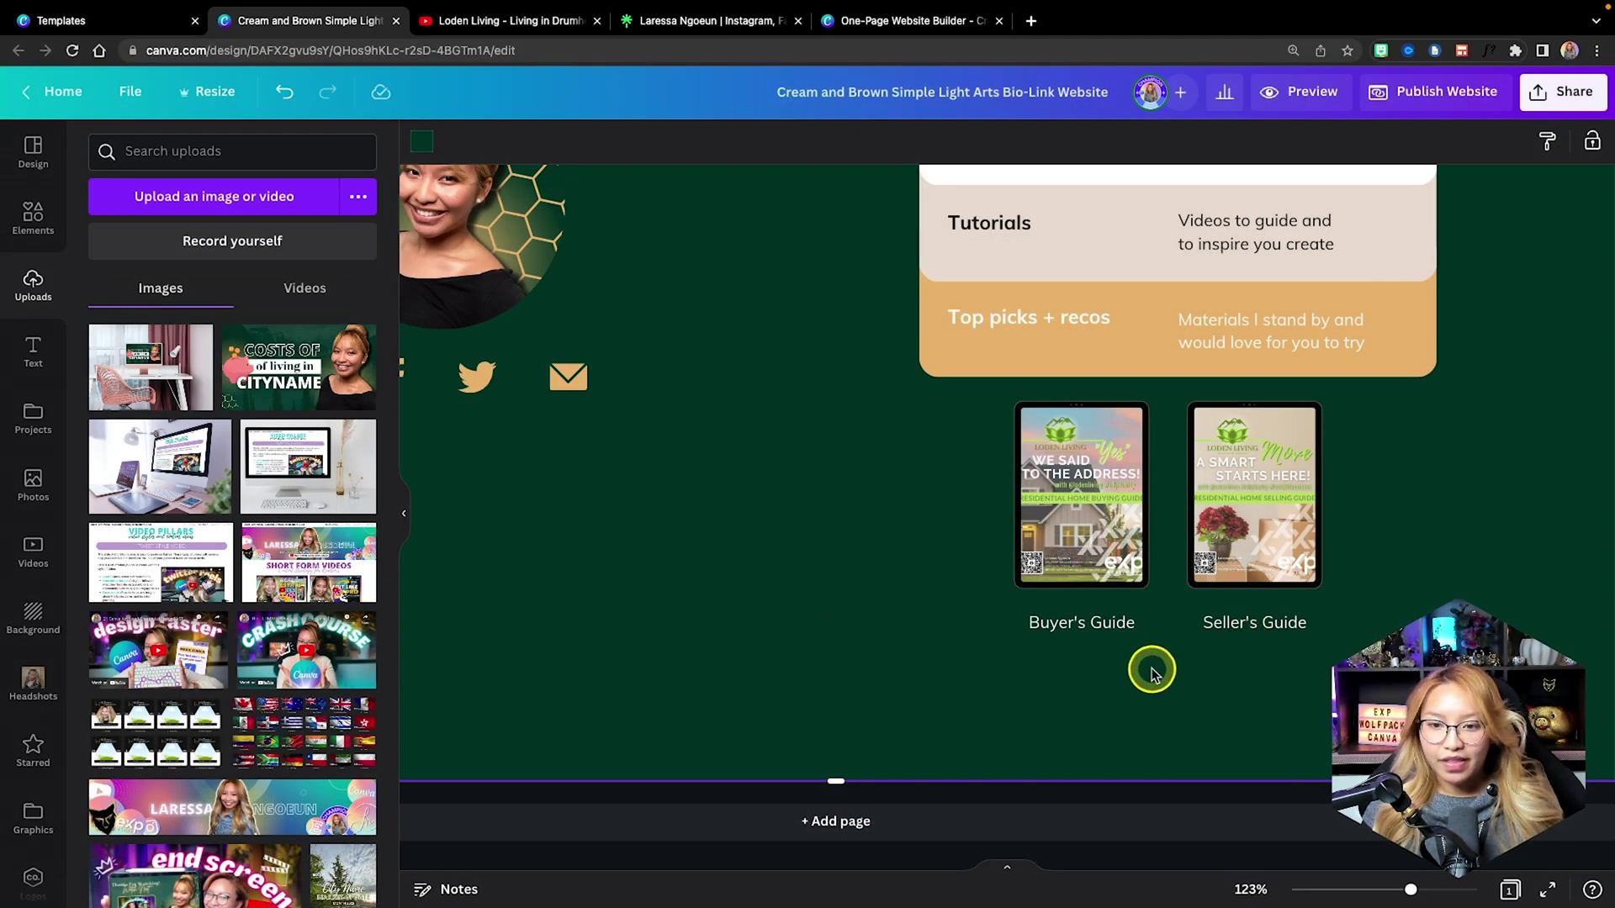
Group the Buyer's Guide cover with its caption, then select the Seller's Guide pair.
left_click(1021, 496)
key("ctrl+g")
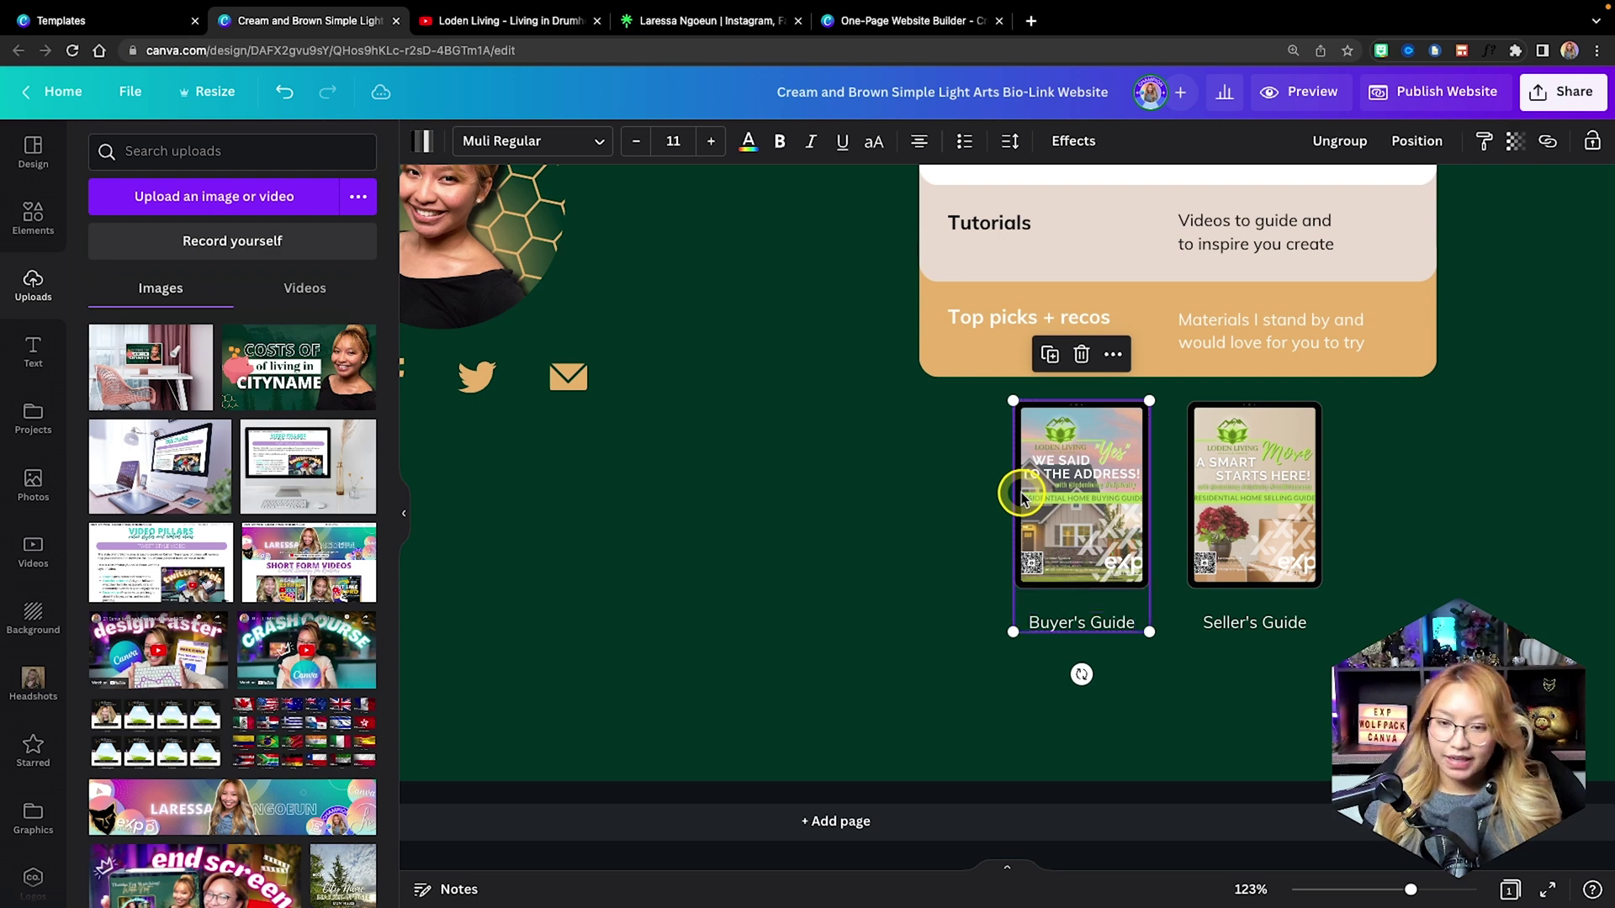
left_click(1223, 509)
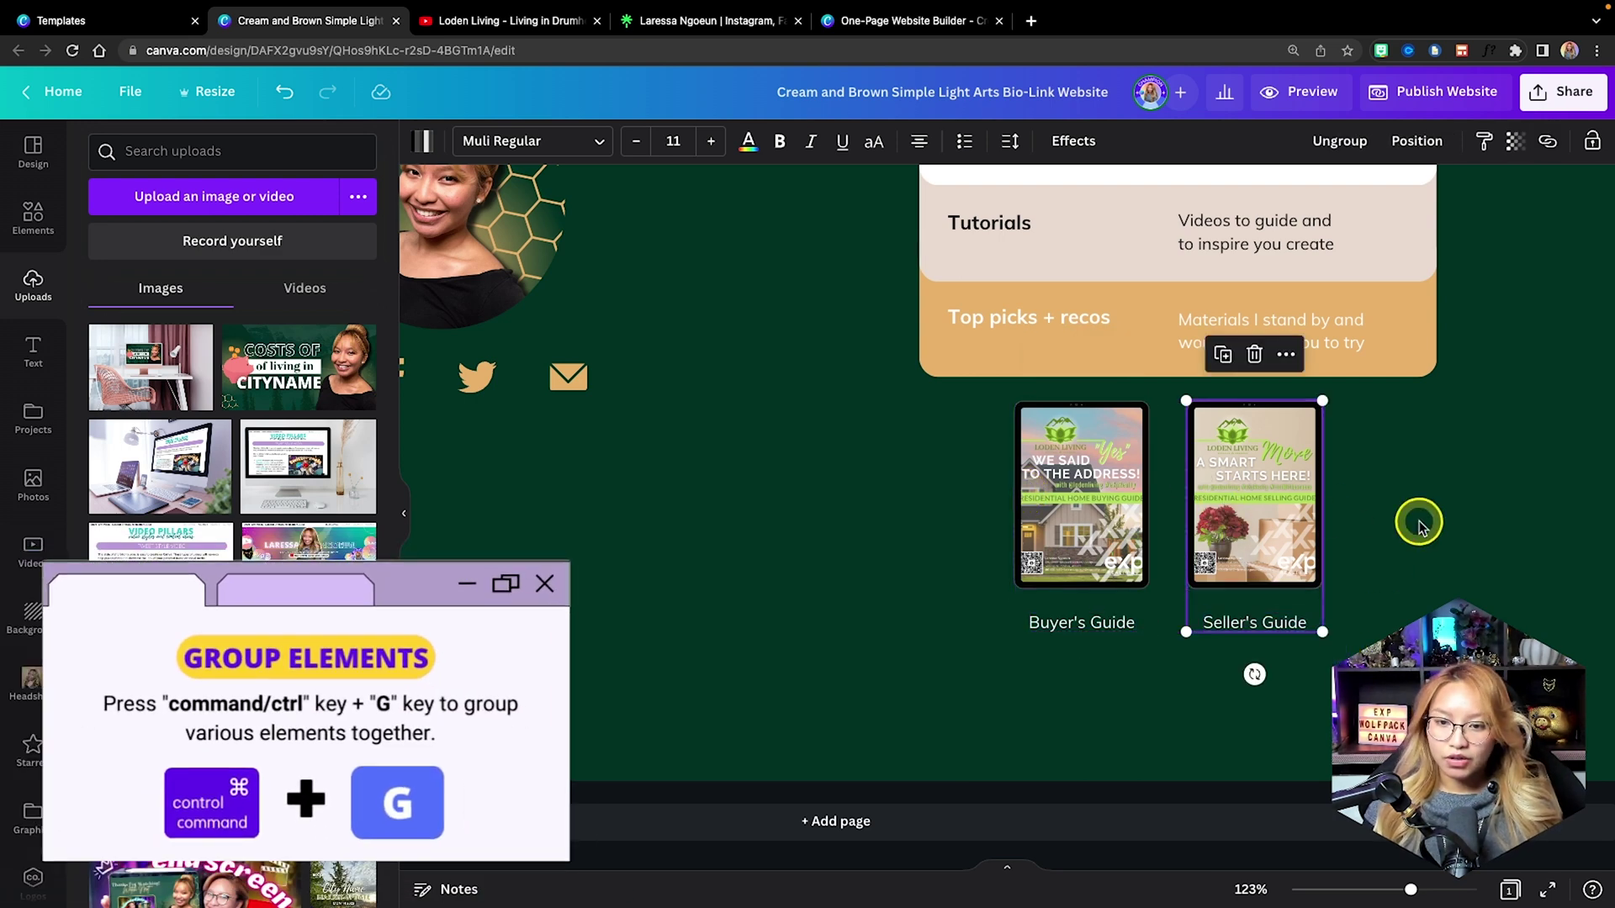
left_click(1417, 526)
scroll(1418, 525, "up", 1)
scroll(1418, 525, "down", 3)
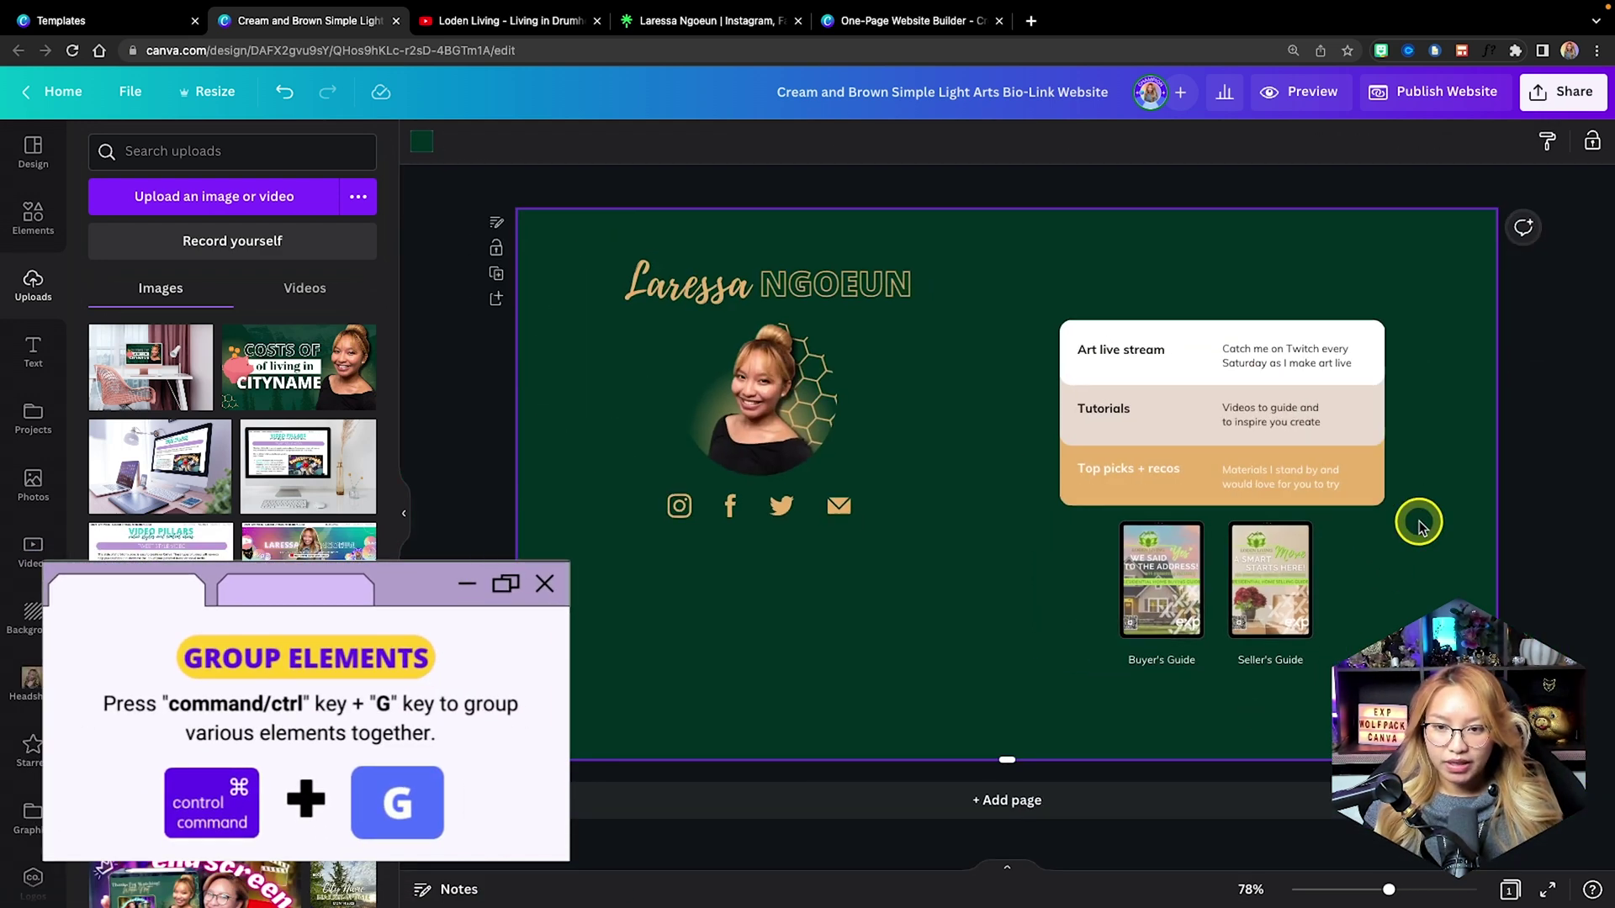
Rename the link labels to My Website, Book a Call and Newsletter.
scroll(1418, 525, "up", 2)
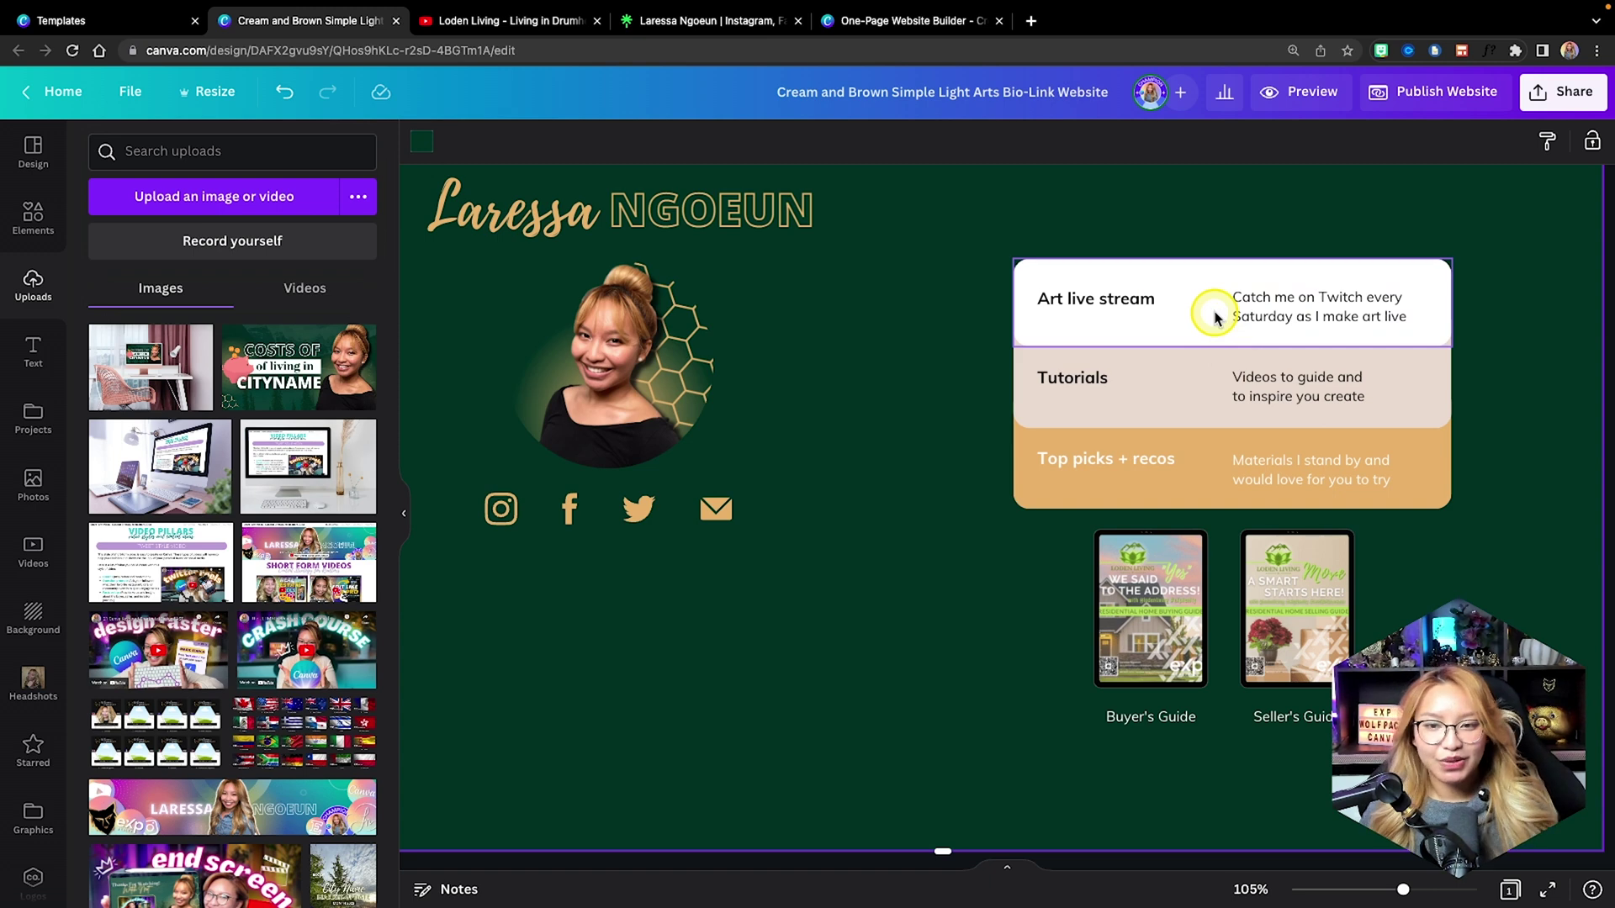
left_click(1129, 304)
left_click(1131, 299)
type("My Website")
double_click(1084, 376)
triple_click(1106, 458)
type("Newsletter")
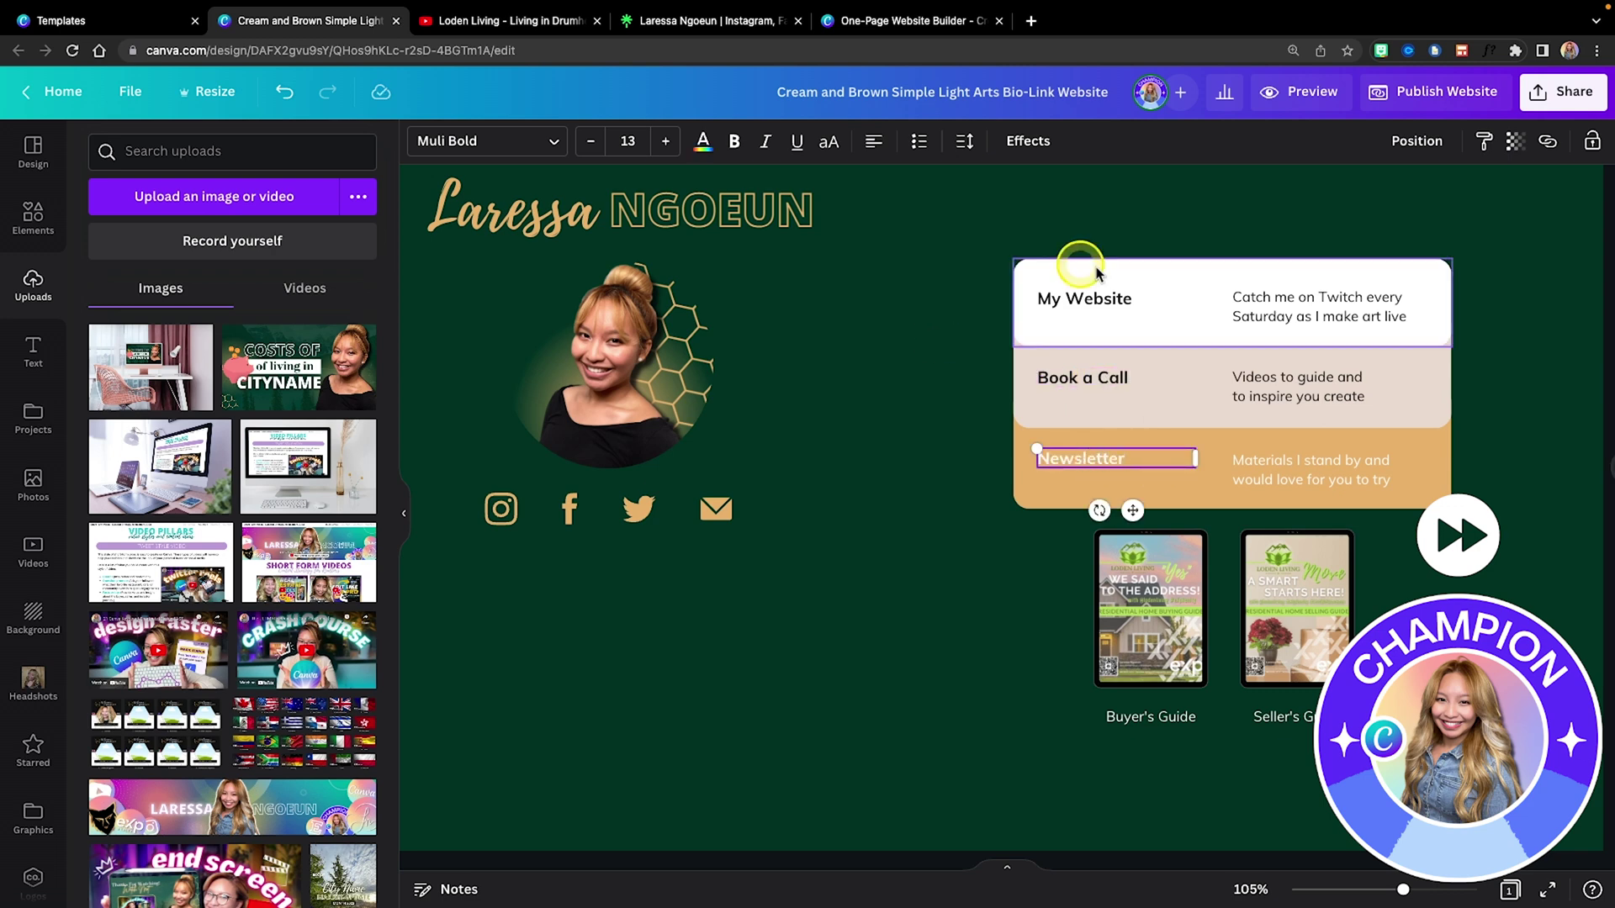
Make the link labels uppercase, Open Sans Extra Bold and centred.
left_click(1085, 299, "shift")
left_click(1093, 378, "shift")
left_click(835, 143)
left_click(488, 141)
left_click(168, 270)
left_click(873, 141)
Replace the descriptions with 'Find Your Dream Home Here', 'Book a Buyer or Seller Consultatio' and 'Keep up to date with Market Stats & Fun Community Events'.
triple_click(1301, 304)
type("Find Your Dream Home Here")
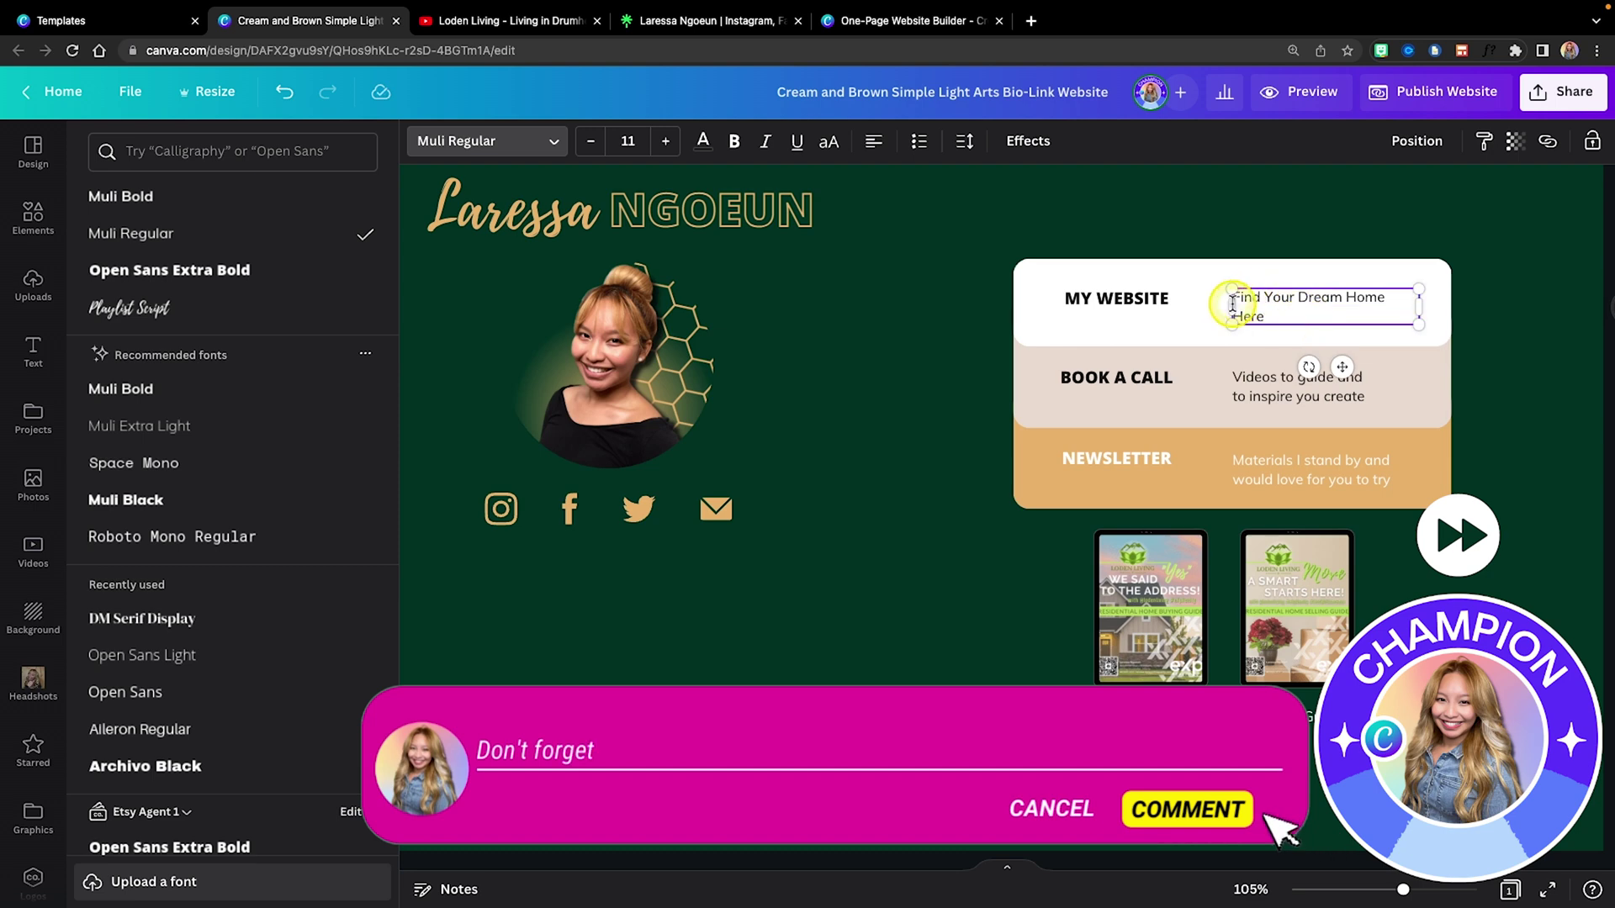
left_click(1269, 391)
triple_click(1375, 394)
type("Book a Buyer or Seller Consultation Over Zoom")
triple_click(1300, 466)
type("Keep up to date with Market Stats & Fun Community Events")
left_click(1532, 570)
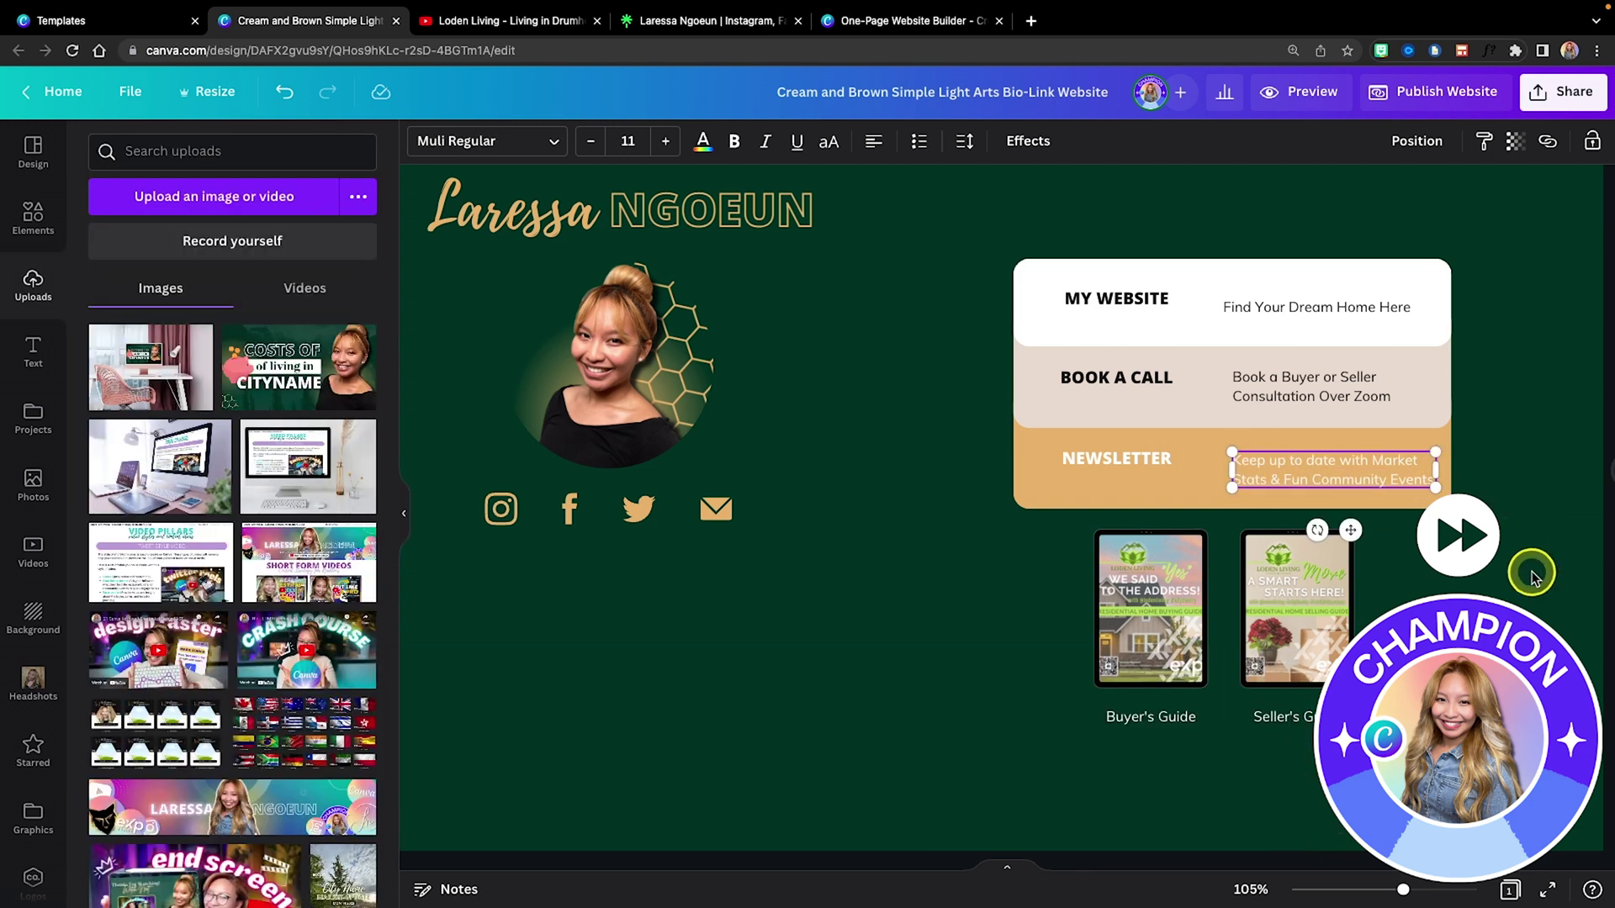
Centre-align the three description texts and try aligning the MY WEBSITE row items.
left_click_drag(1211, 282, 1328, 527)
key("ctrl+shift+c")
left_click(1126, 227)
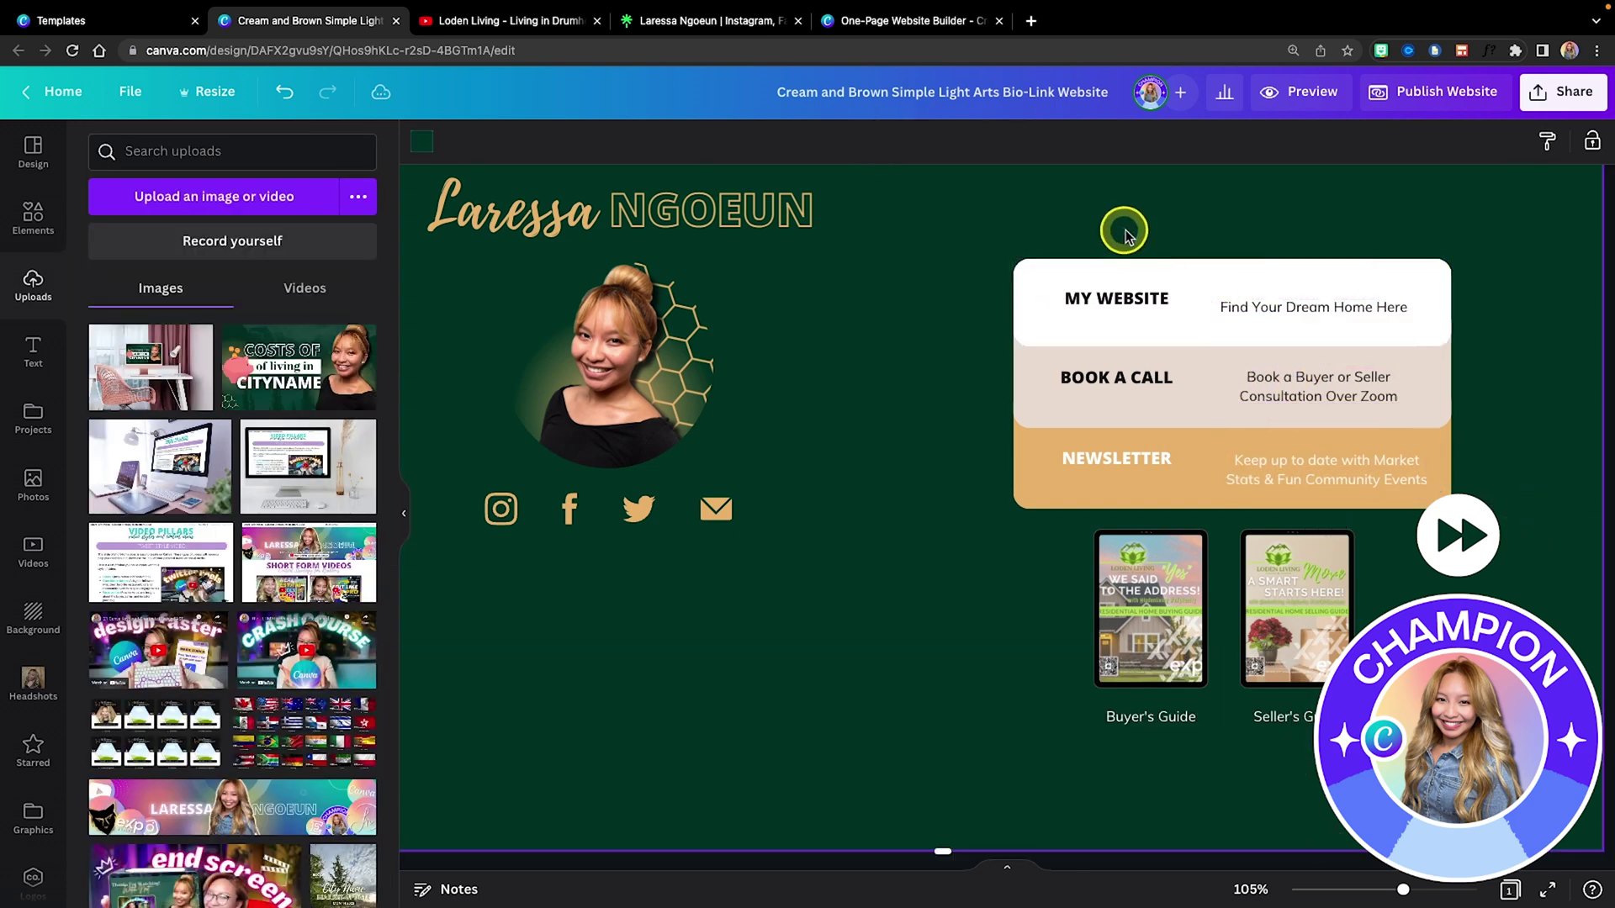
left_click_drag(1148, 299, 1148, 307)
left_click(1312, 307, "shift")
left_click(1416, 141)
left_click(1398, 335)
key("ctrl+z")
left_click(1448, 140)
Middle-align the label and description vertically in the BOOK A CALL and NEWSLETTER rows.
left_click(1076, 377)
left_click(1282, 382, "shift")
left_click(1448, 141)
left_click(1131, 311)
left_click(1077, 459)
left_click(1287, 468, "shift")
left_click(1448, 140)
left_click(1131, 310)
left_click(1009, 226)
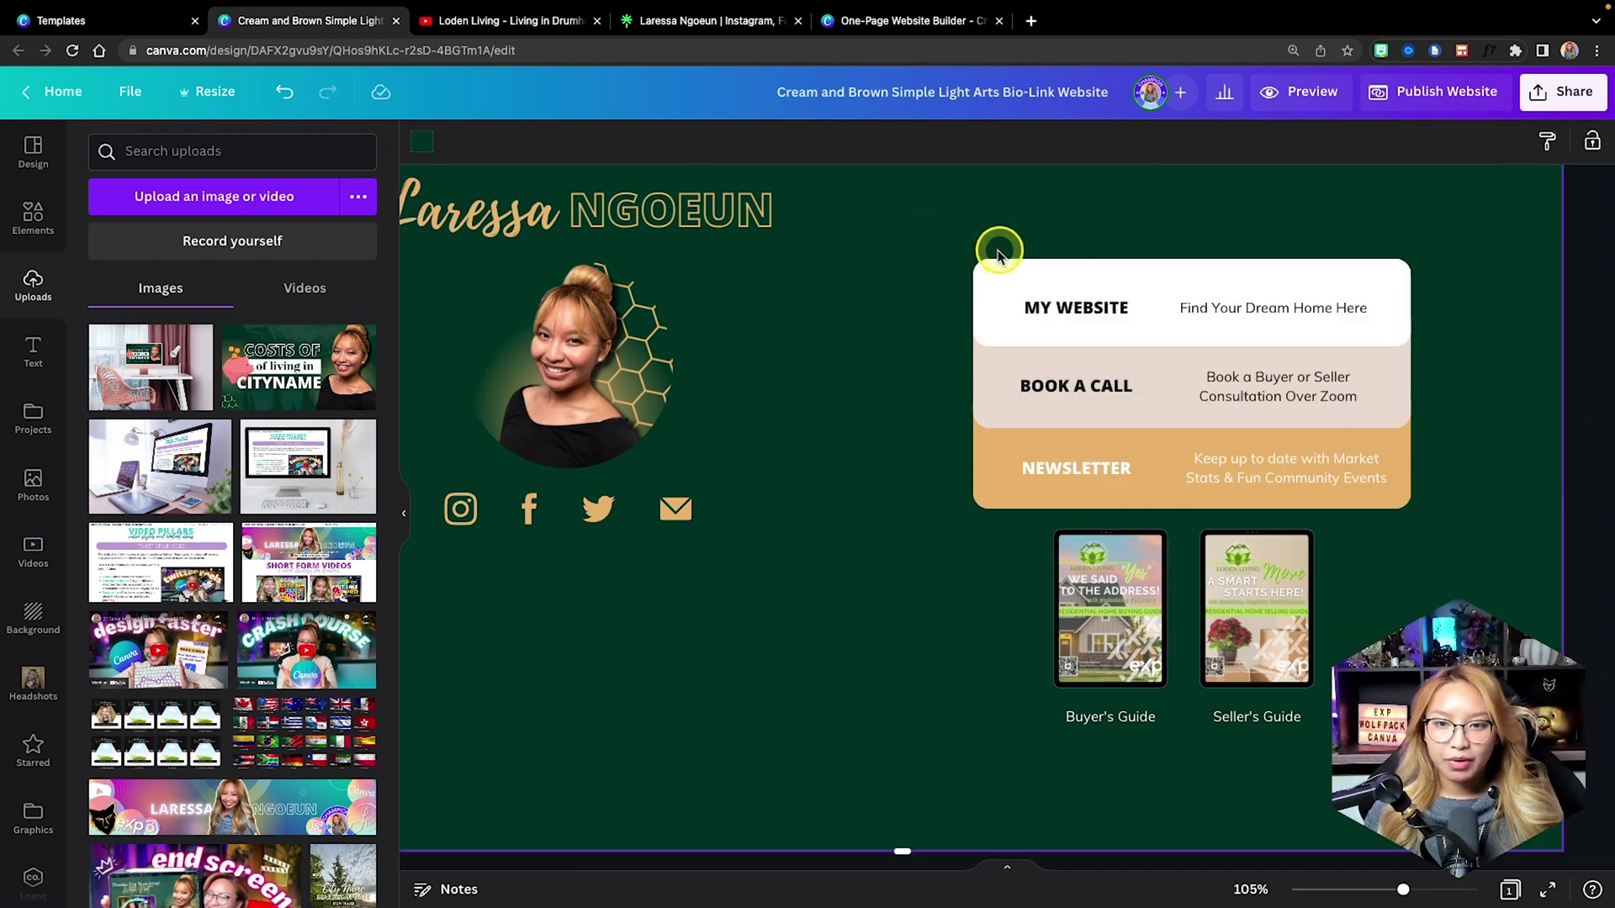
Group the MY WEBSITE, BOOK A CALL and NEWSLETTER rows so each is one piece.
left_click_drag(981, 246, 1421, 324)
left_click(991, 378, "shift")
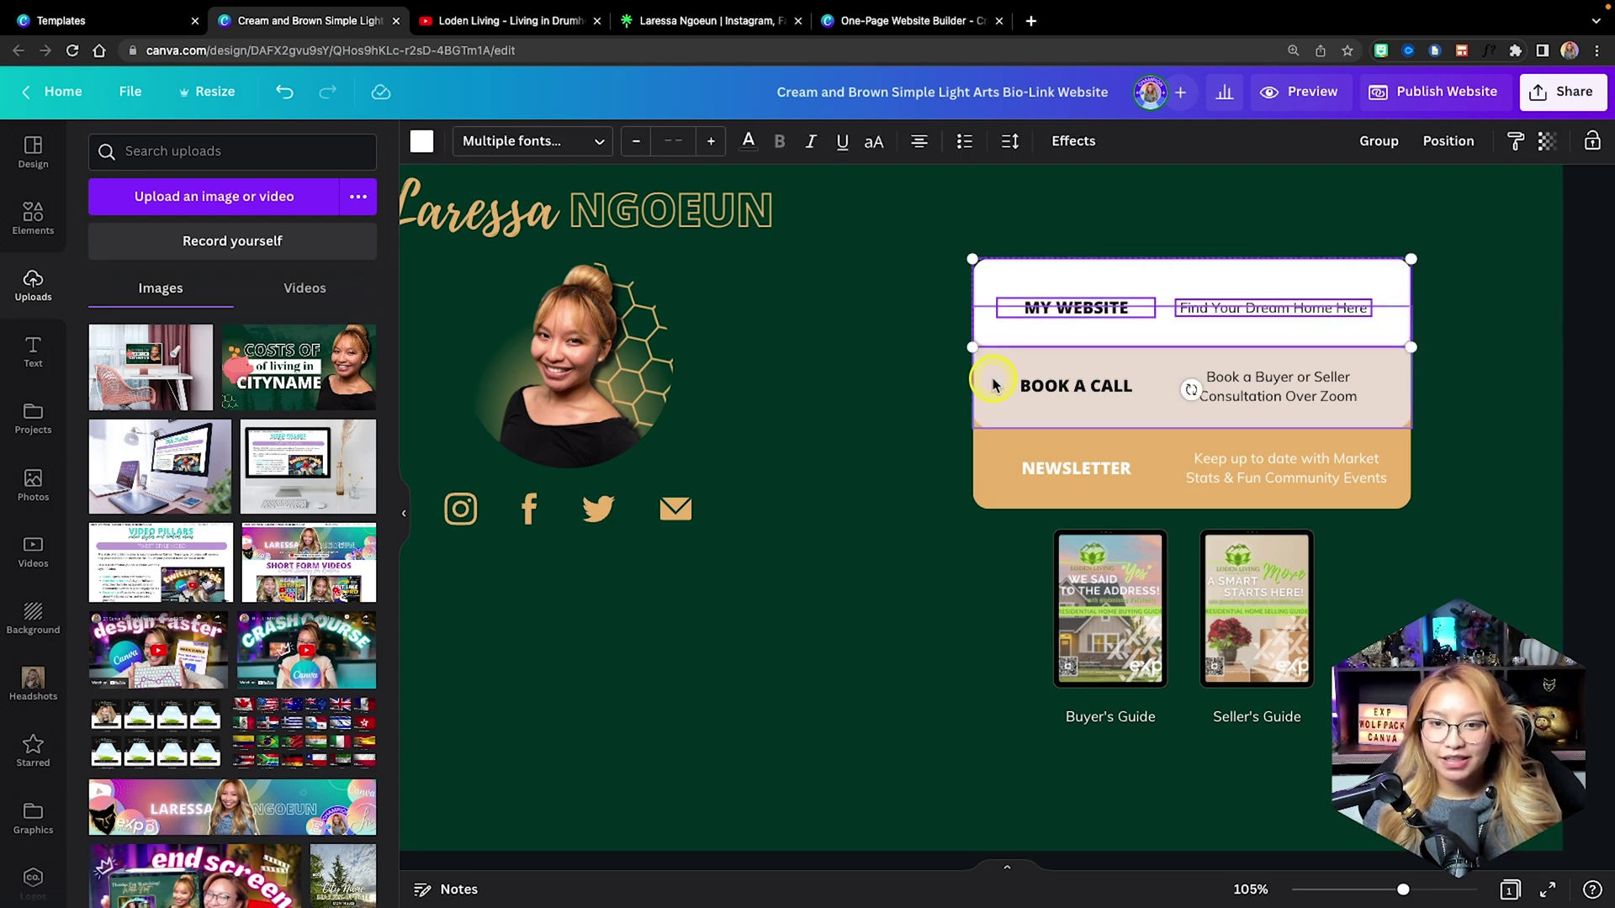
left_click(1380, 141)
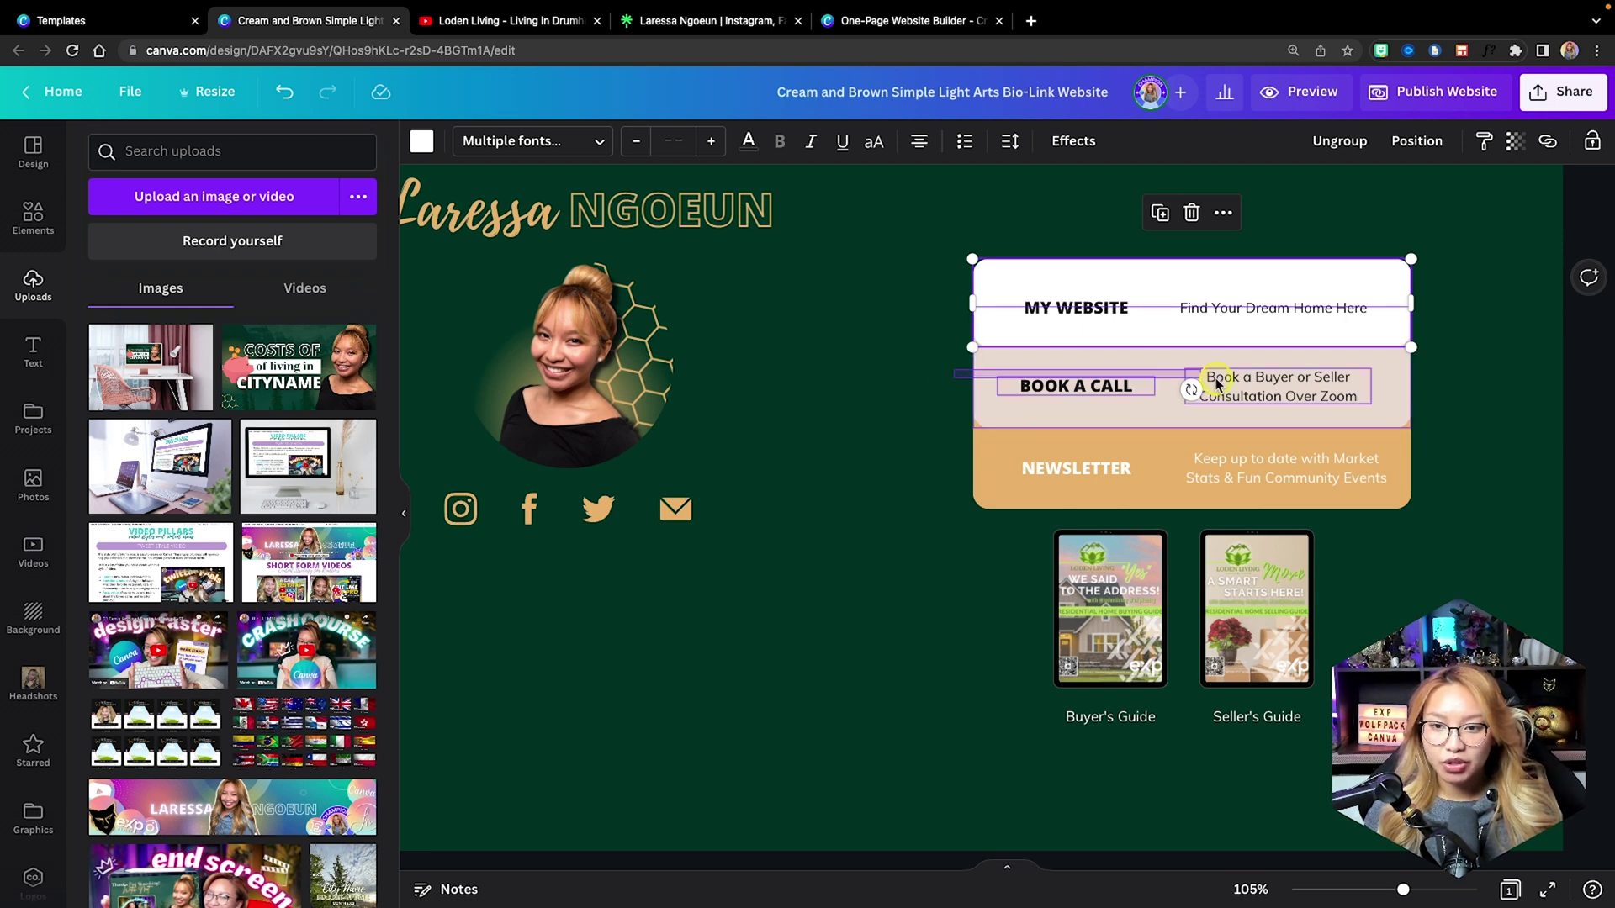
left_click(967, 384, "shift")
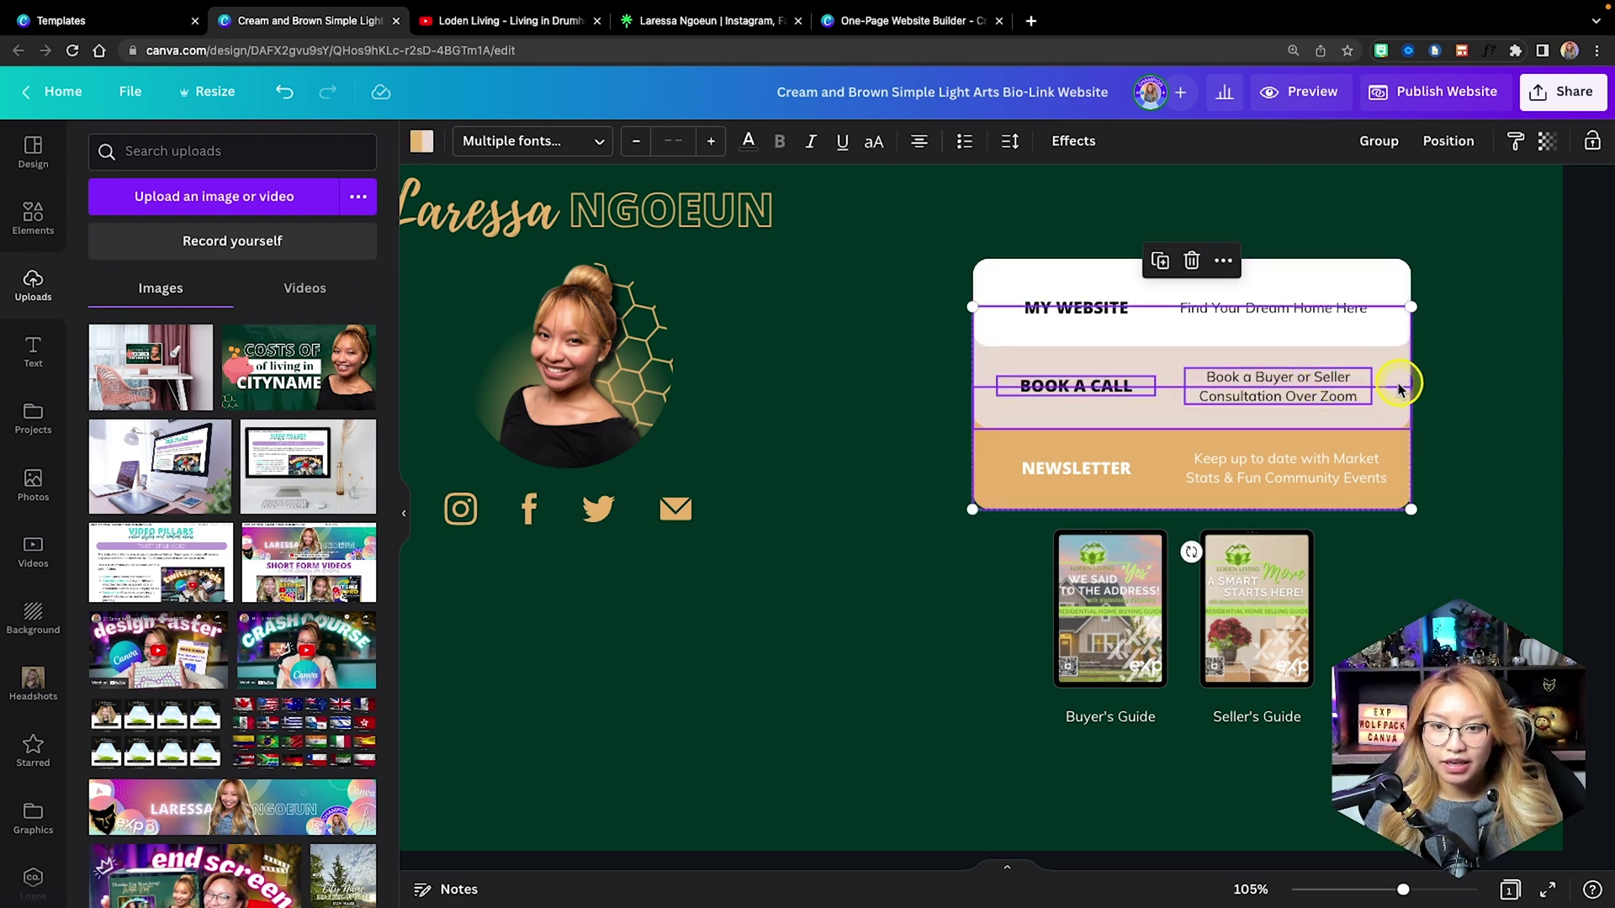
left_click(979, 467, "shift")
left_click(1406, 151)
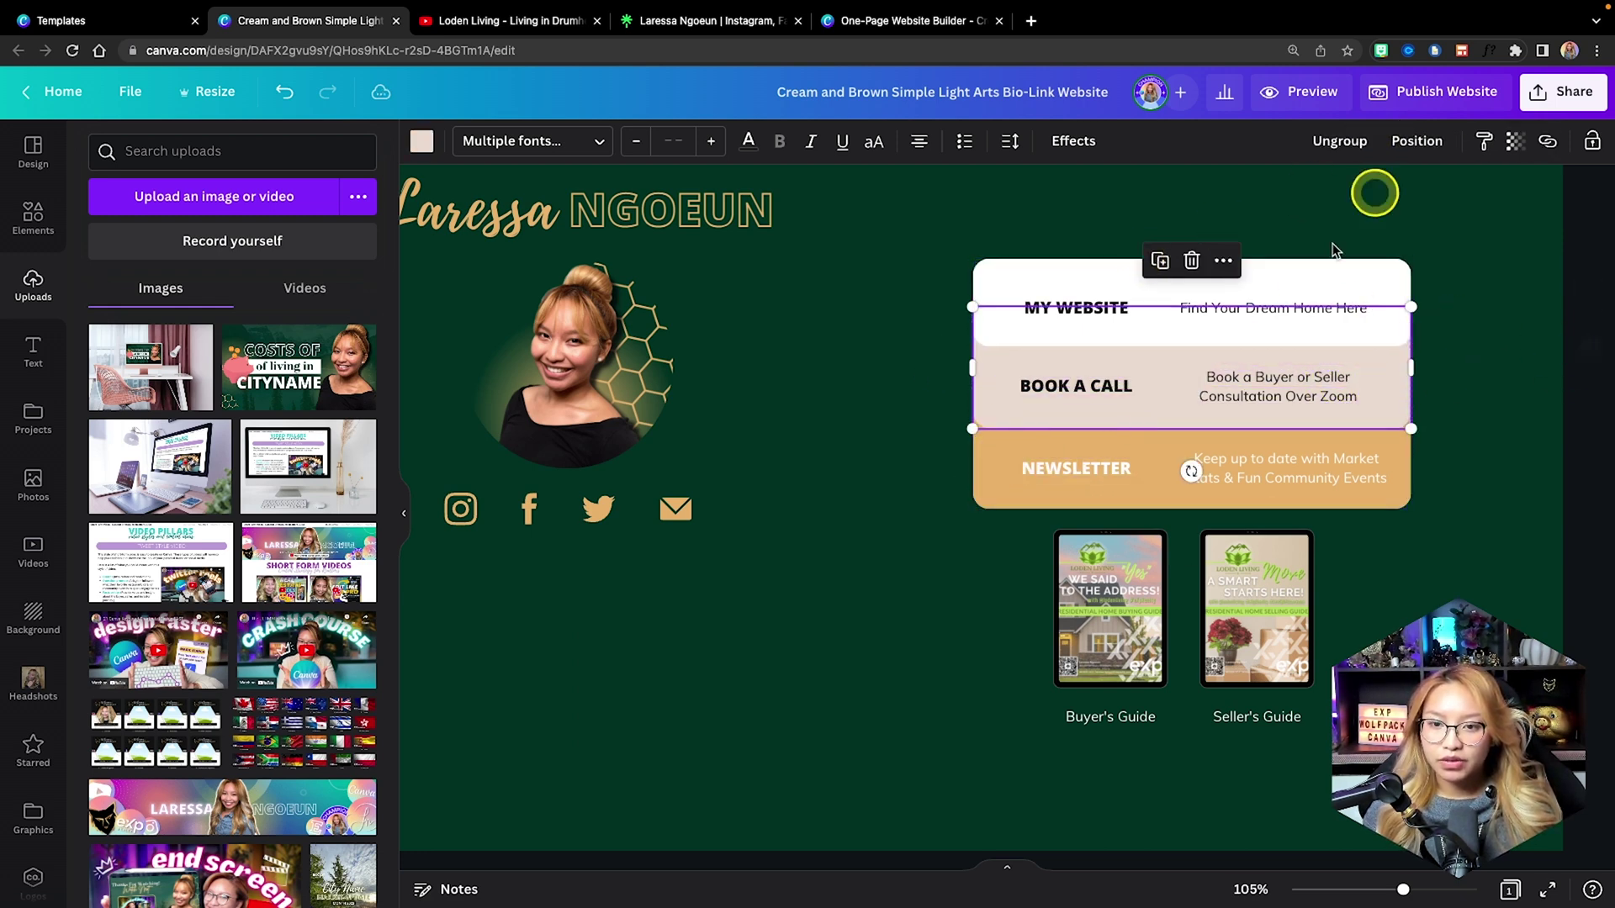
left_click(980, 466)
left_click(1376, 145)
left_click(1499, 465)
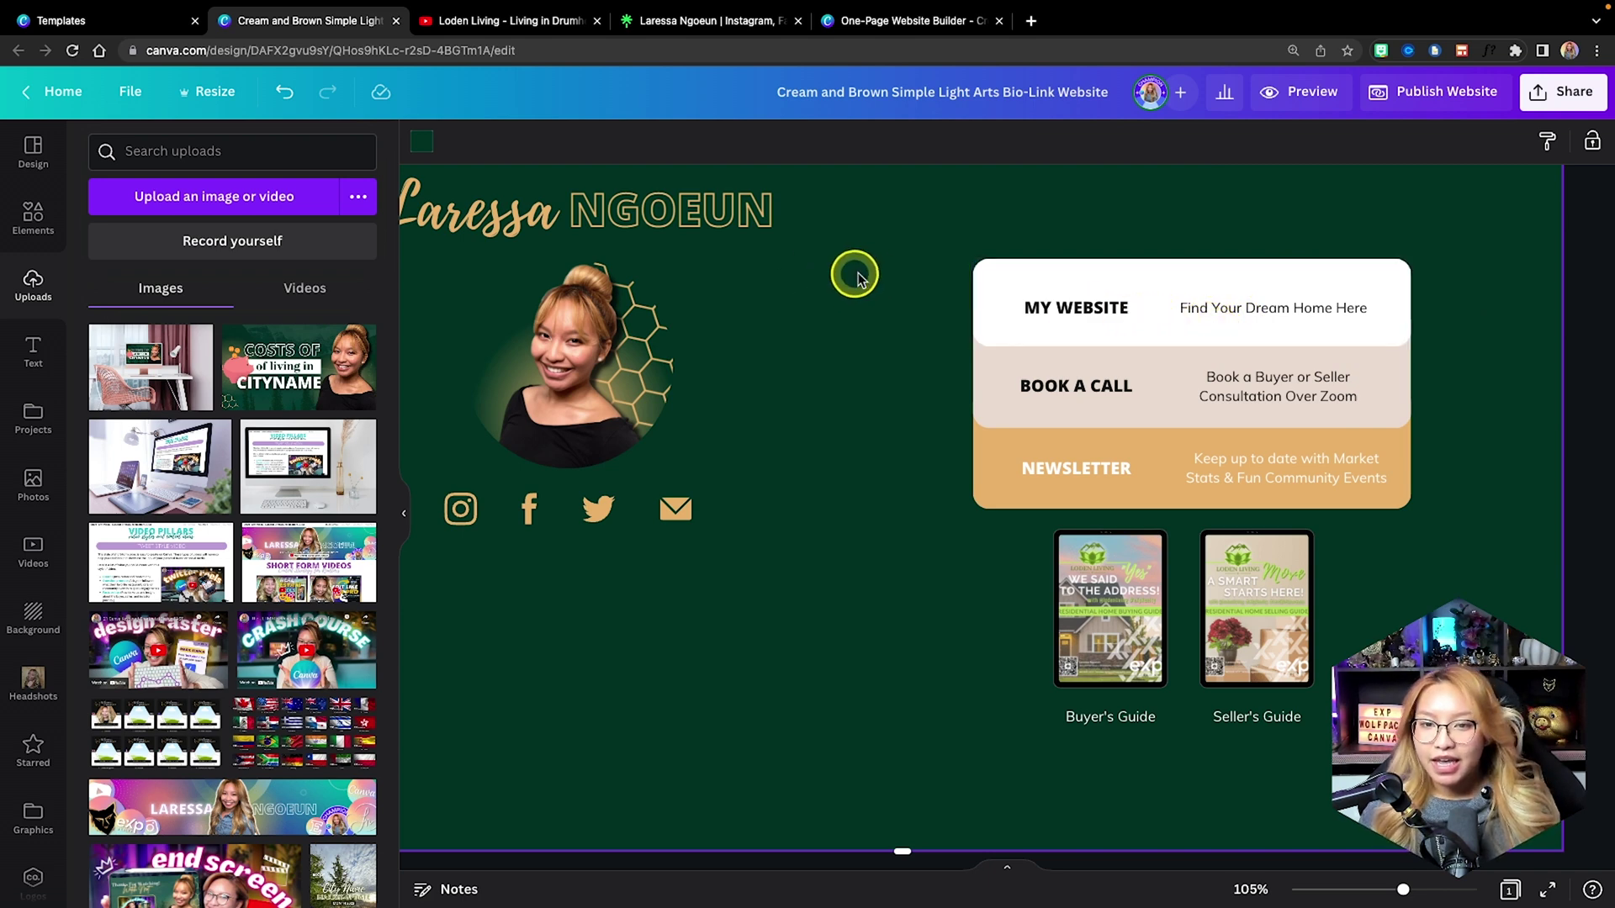
Copy the Real Estate Website link address from the Linktree page.
left_click(709, 23)
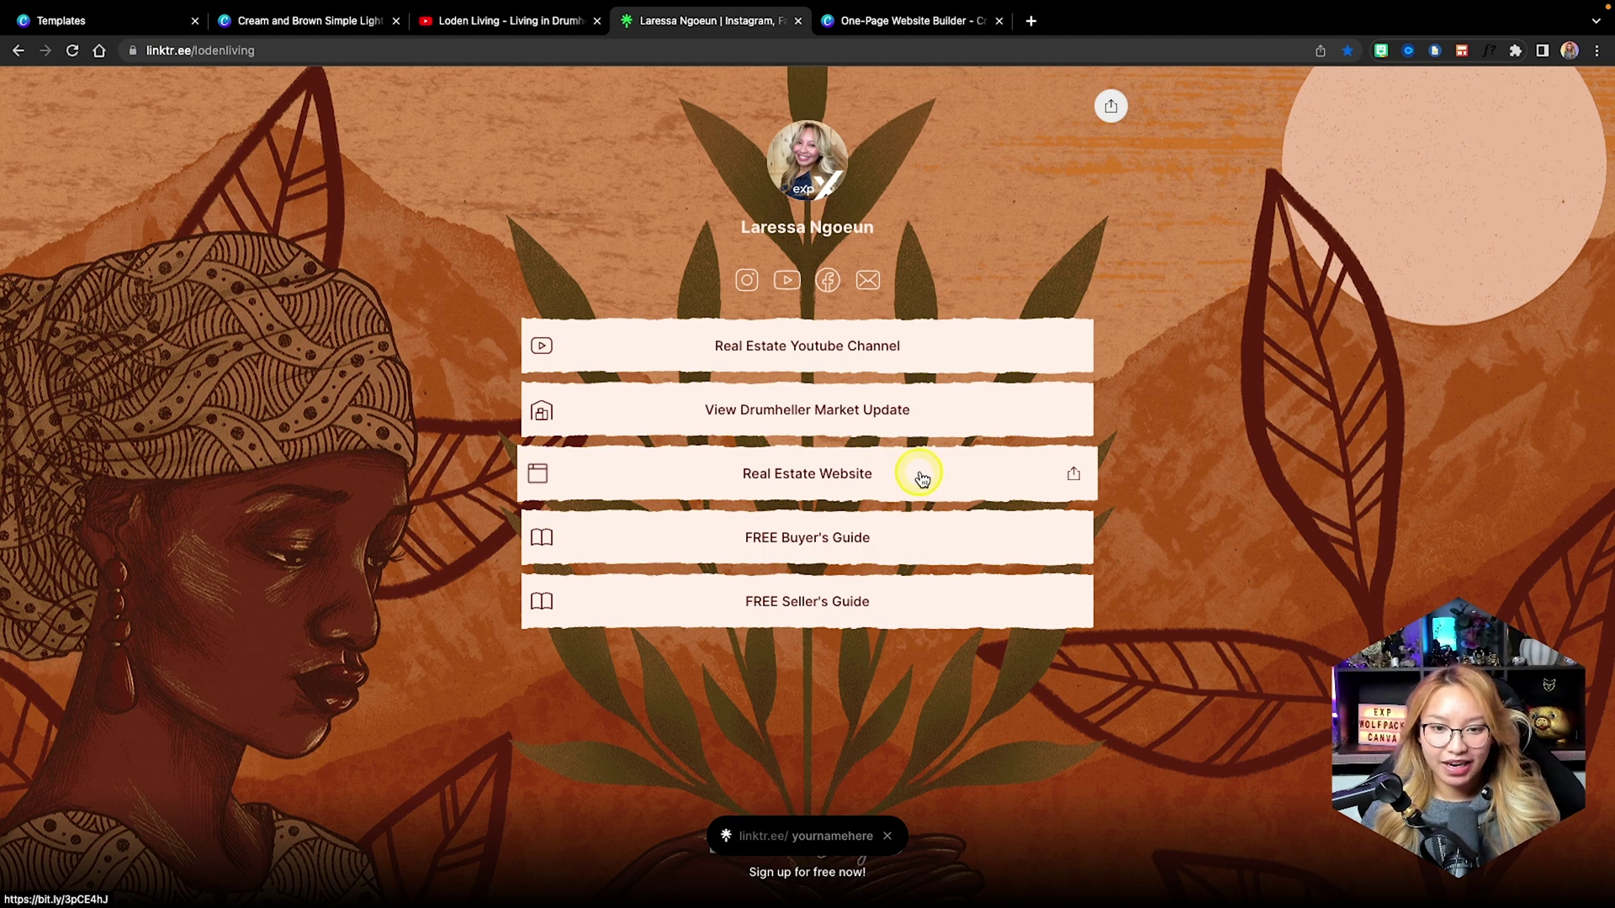
right_click(939, 477)
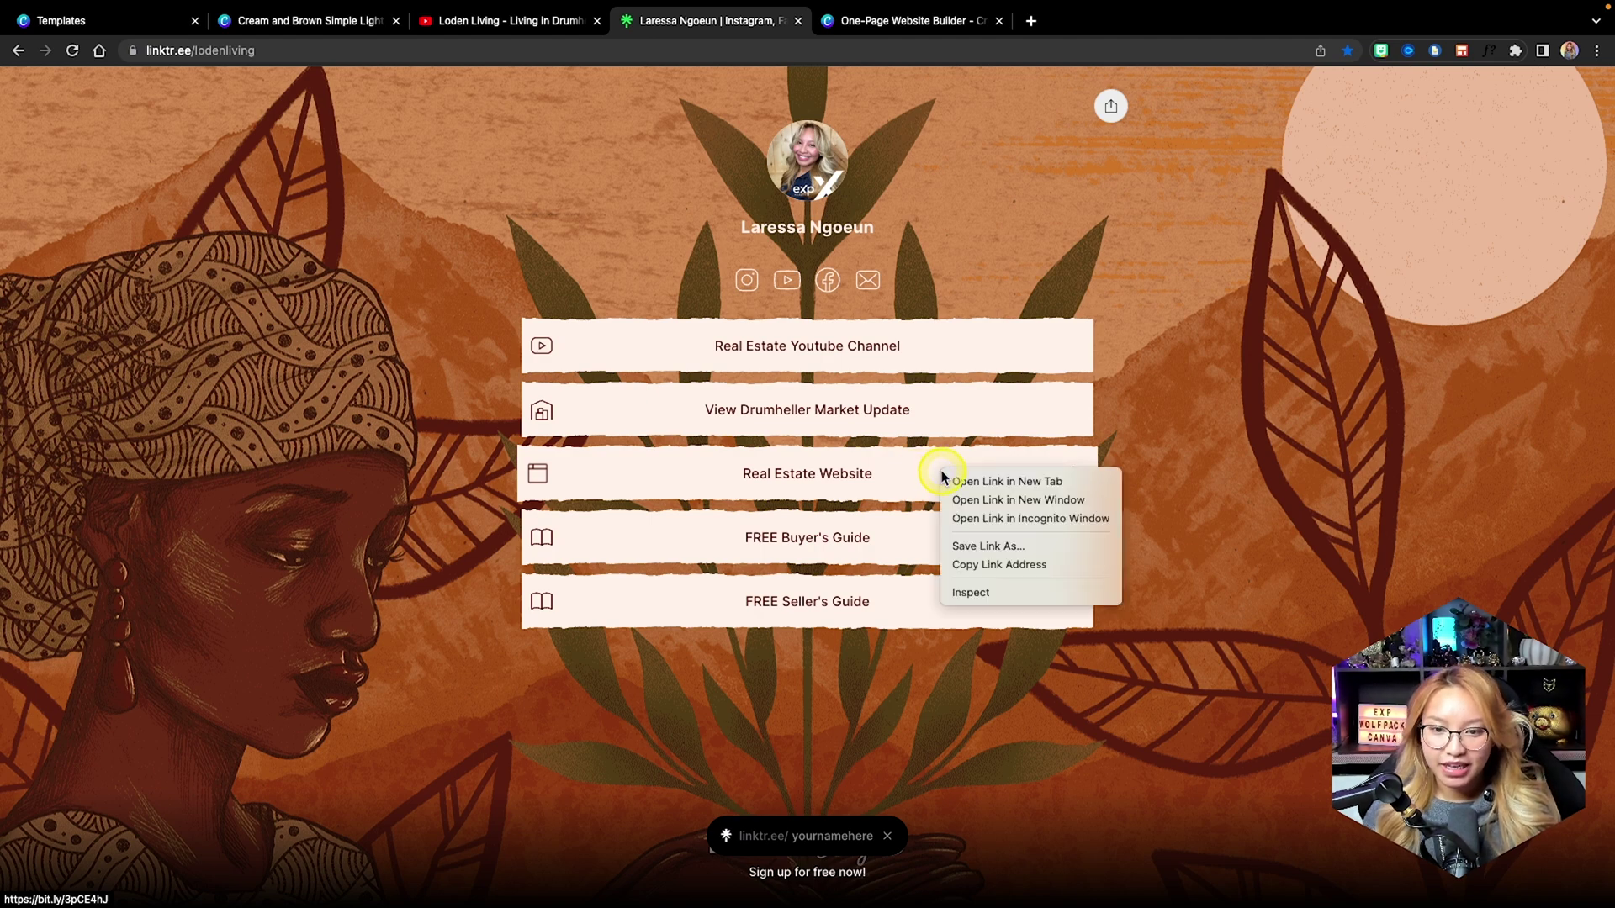
left_click(1051, 566)
left_click(311, 20)
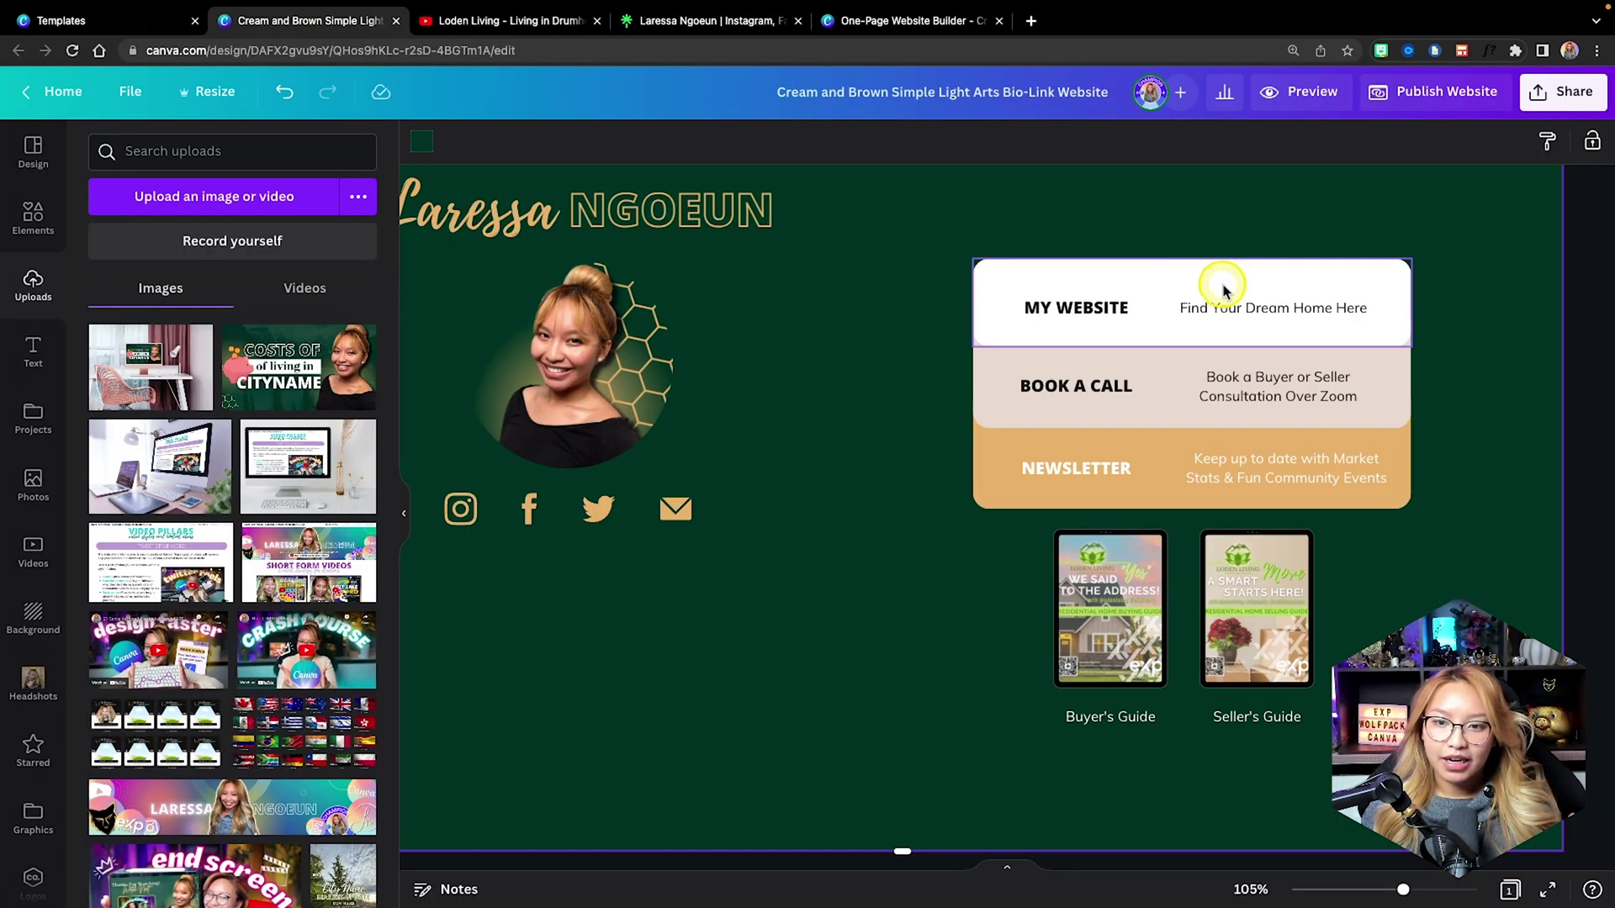
left_click(1189, 296)
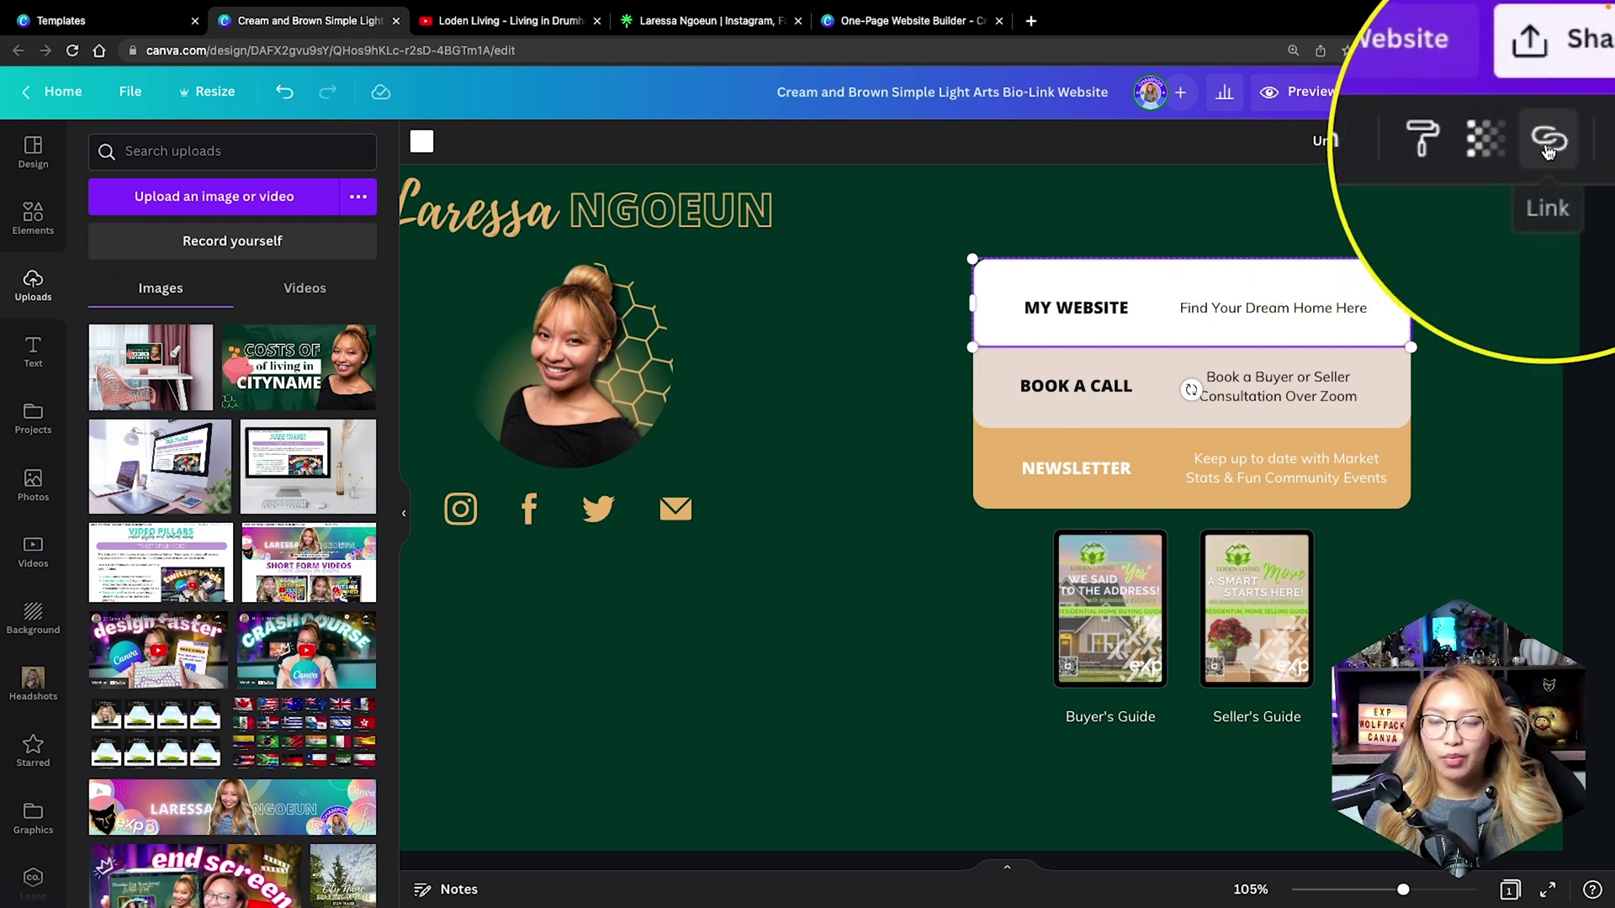
left_click(1547, 143)
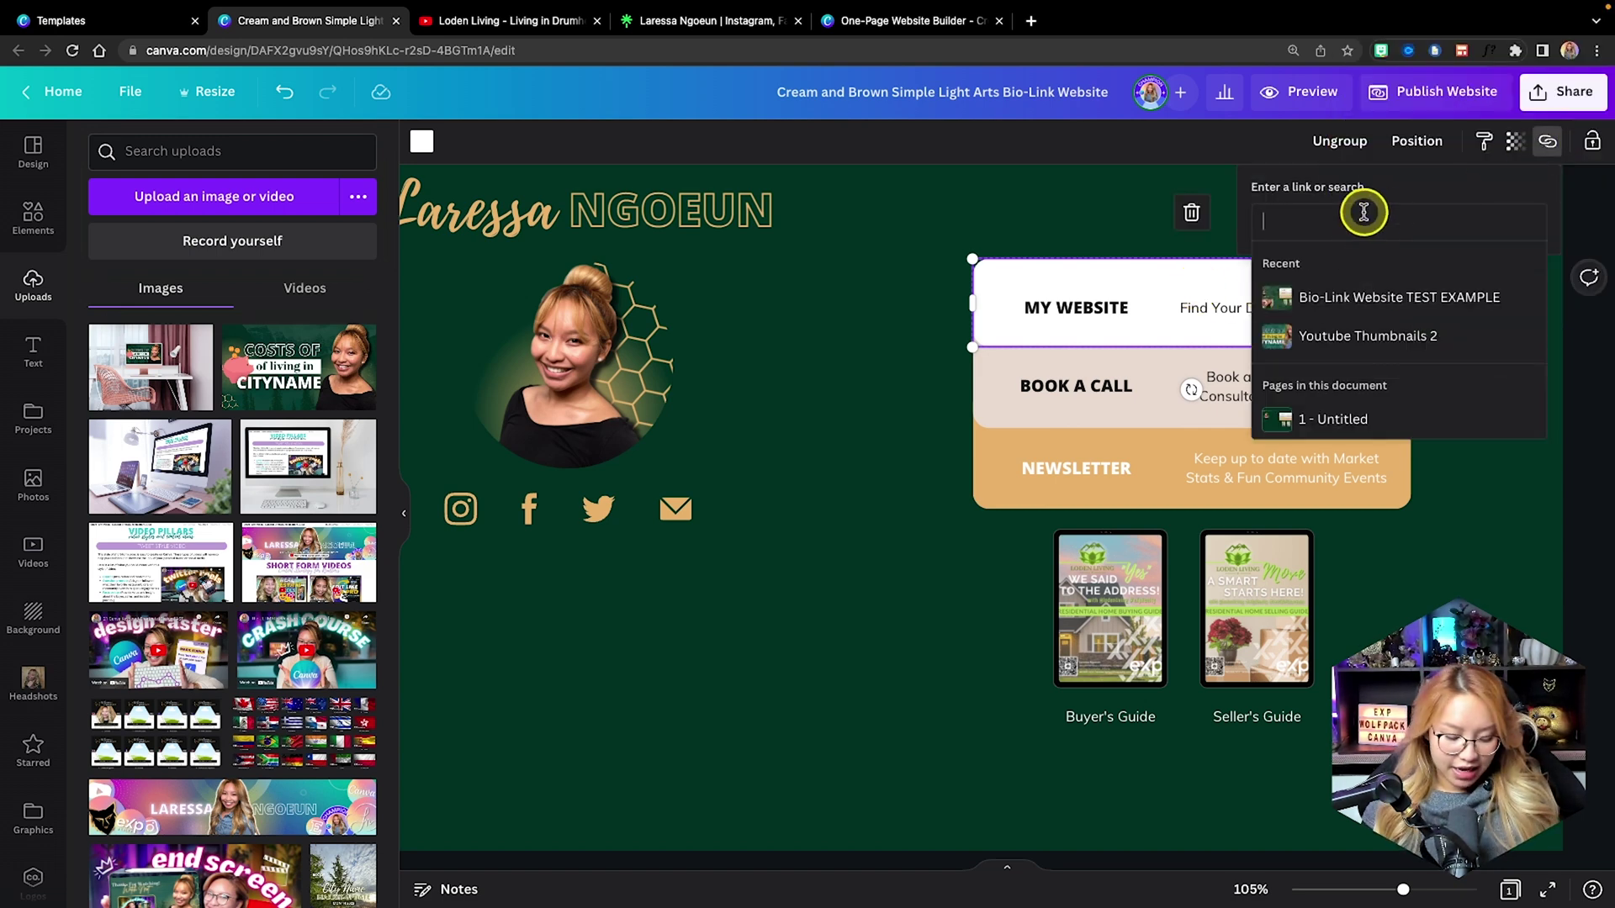
key("super+v")
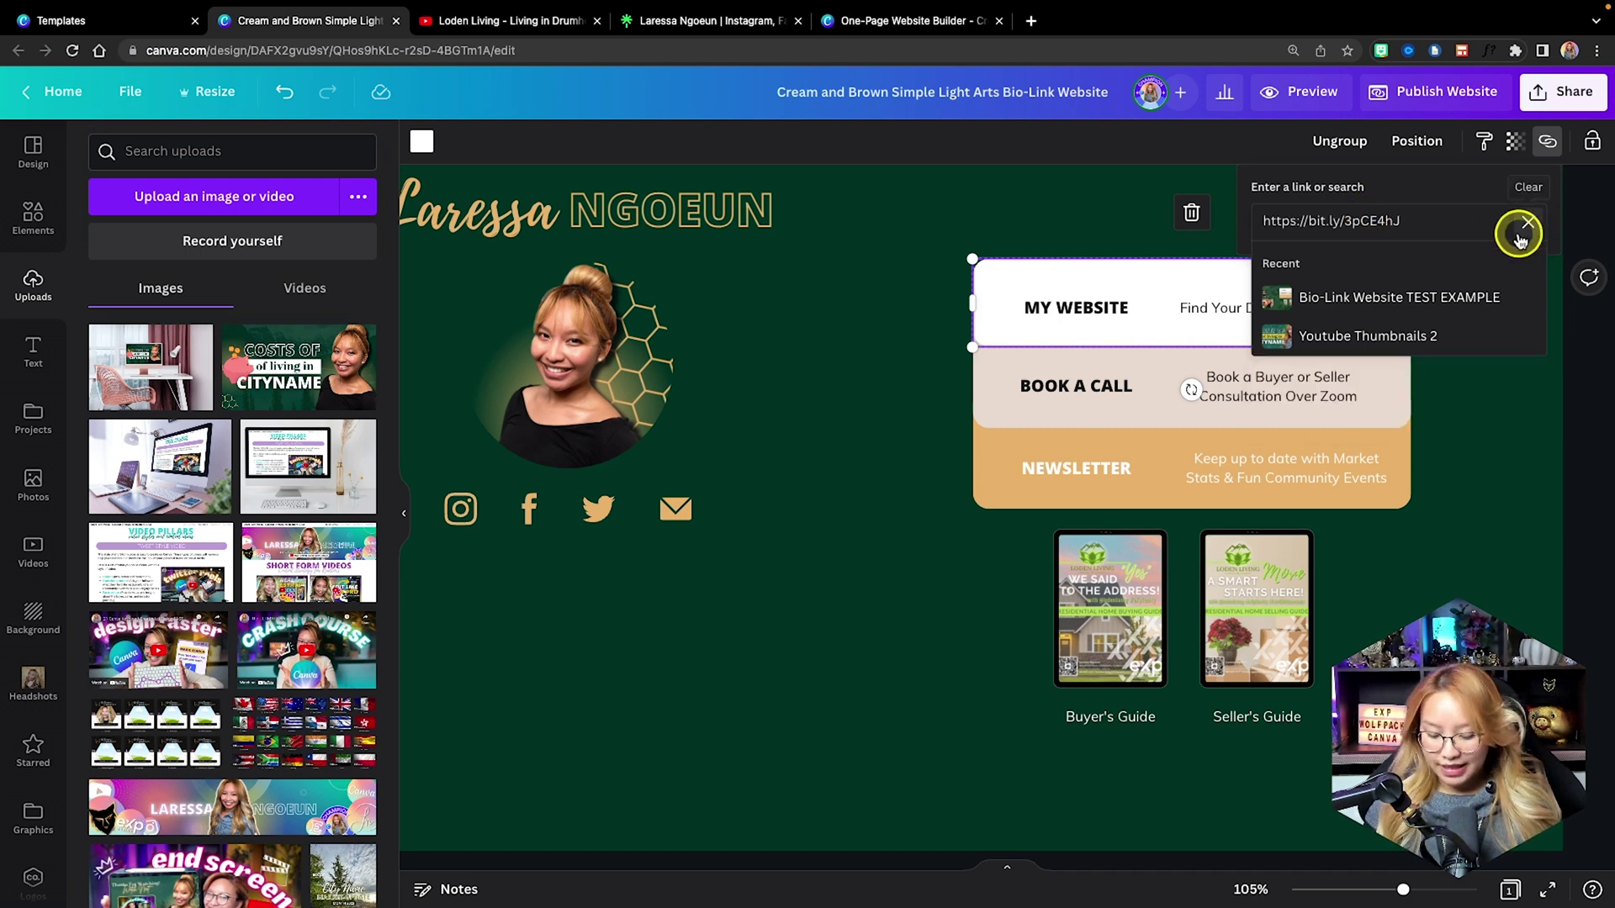
left_click(1520, 238)
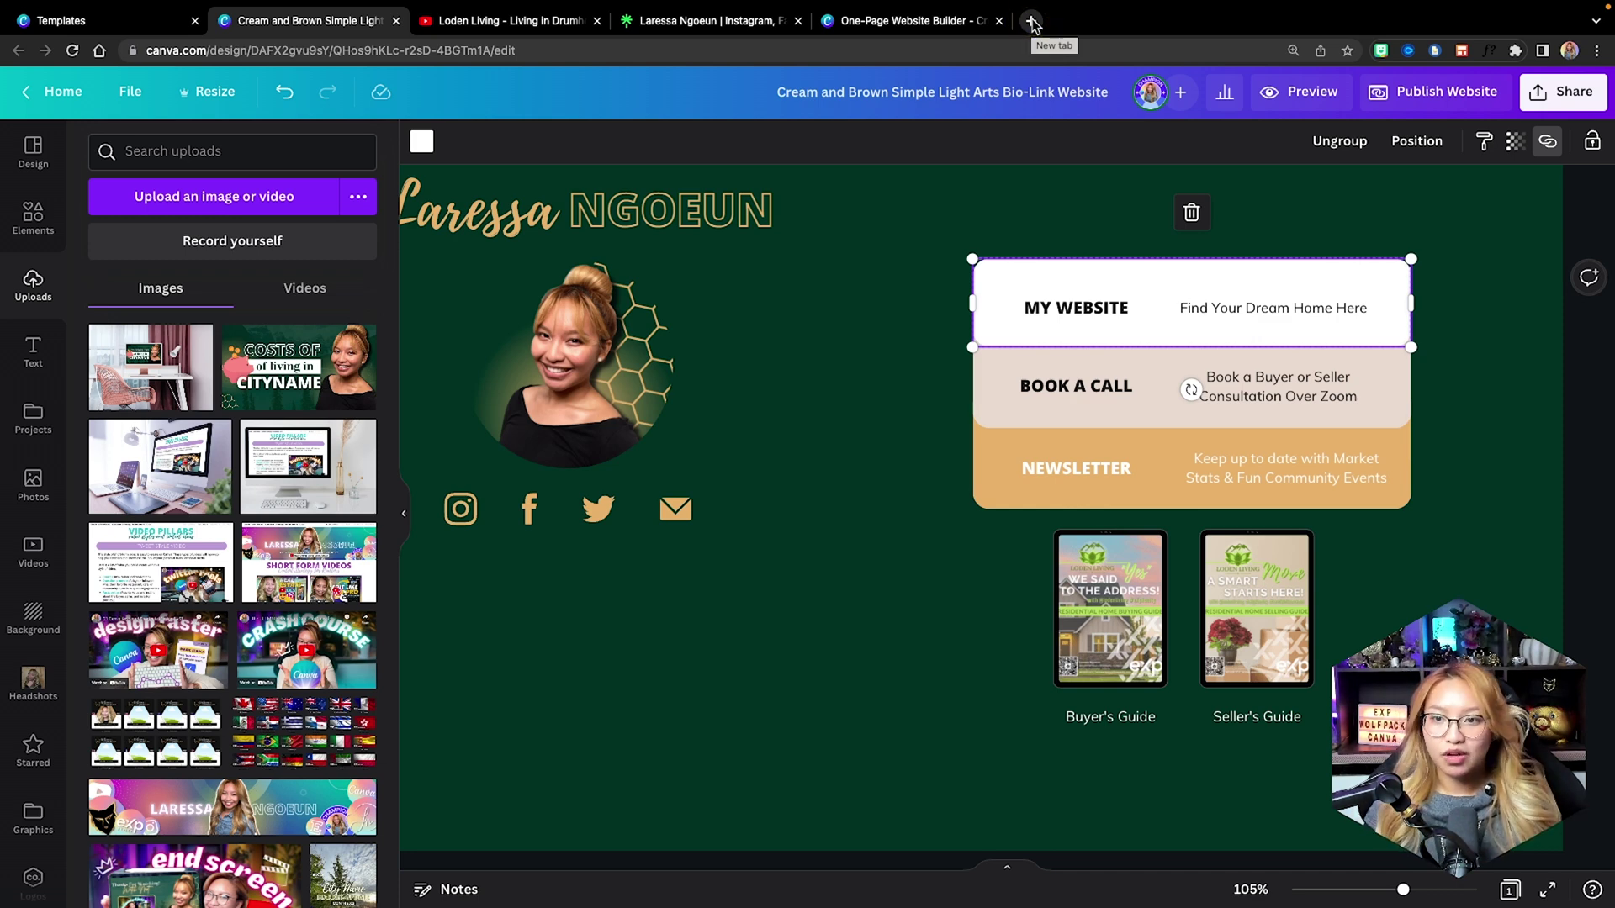
Turn on the Real Estate Inquiry (Buyers & Sellers) event in Calendly's event types list.
left_click(1409, 55)
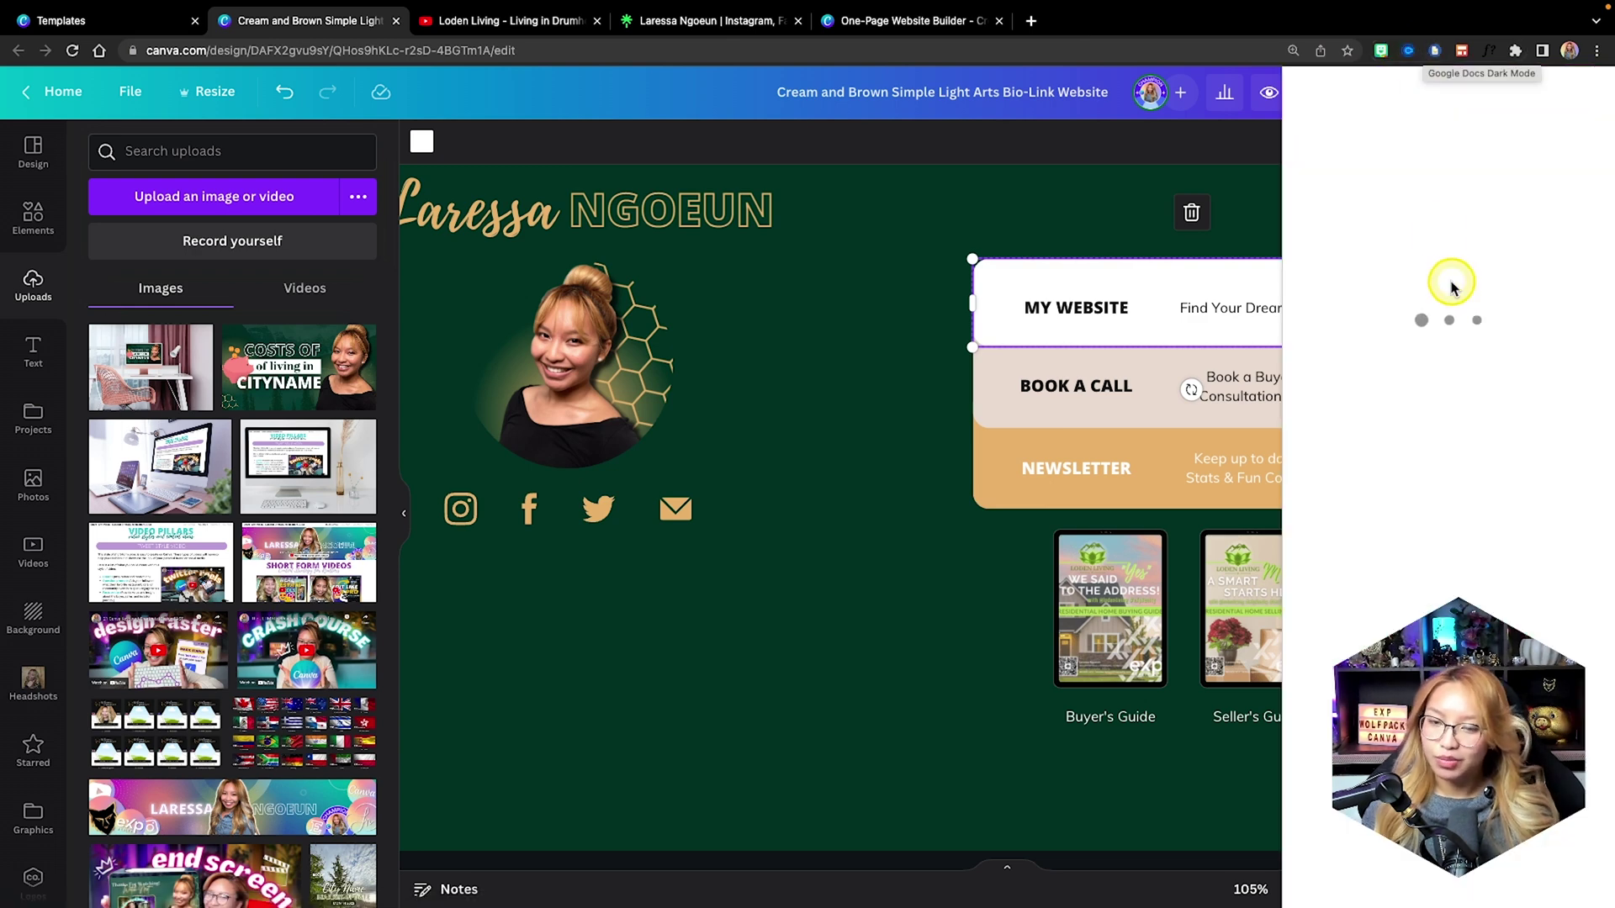
scroll(1452, 286, "down", 8)
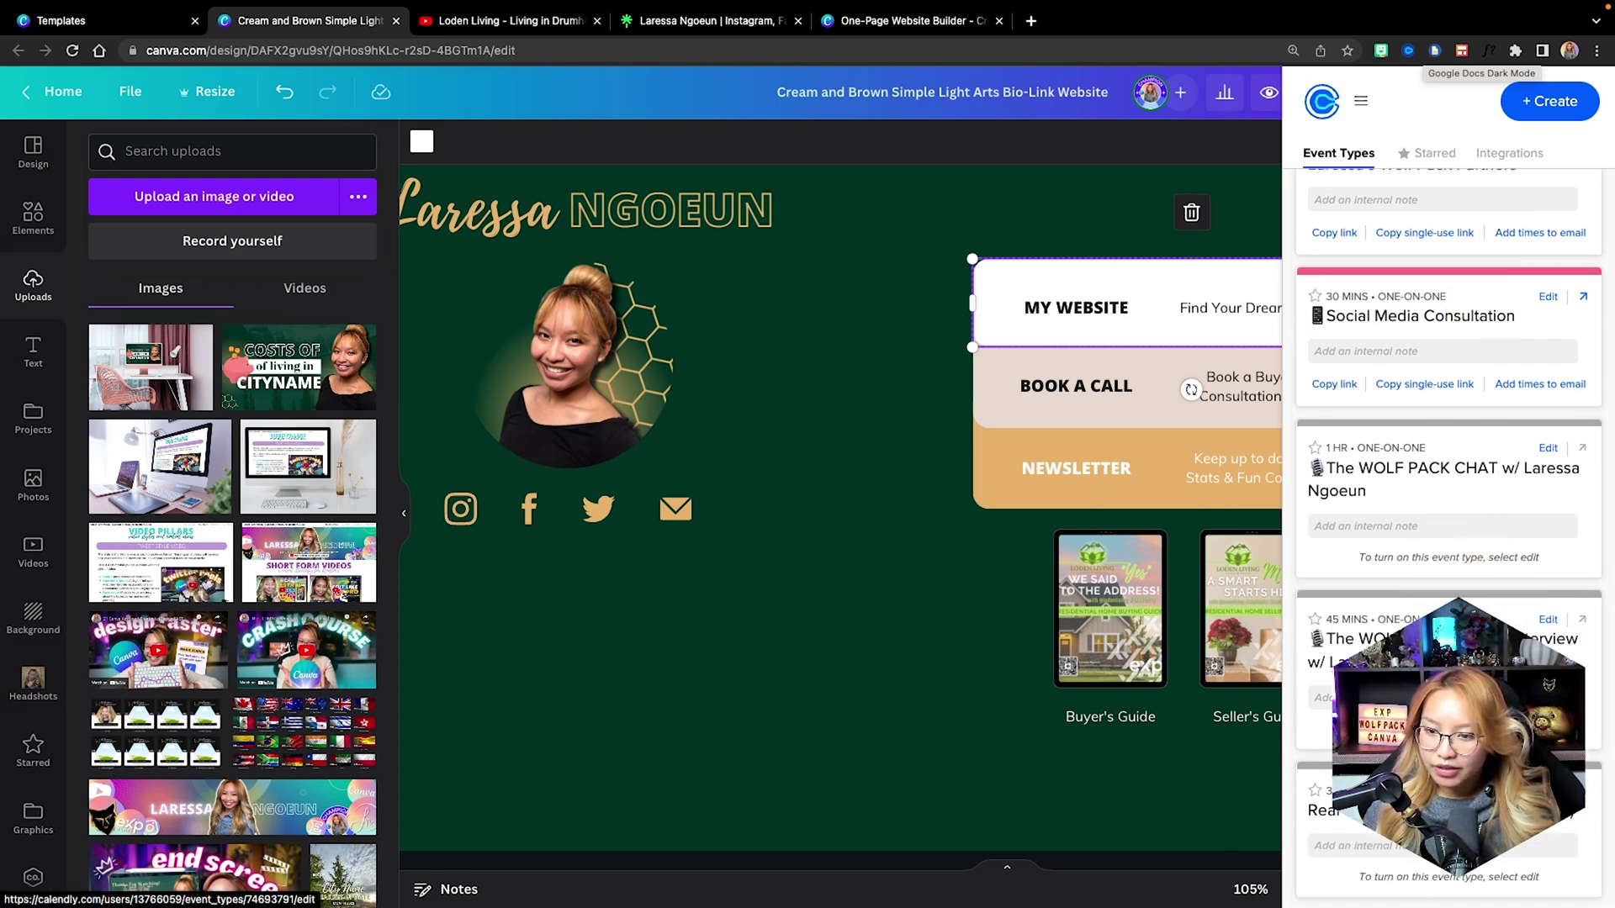
left_click(1547, 790)
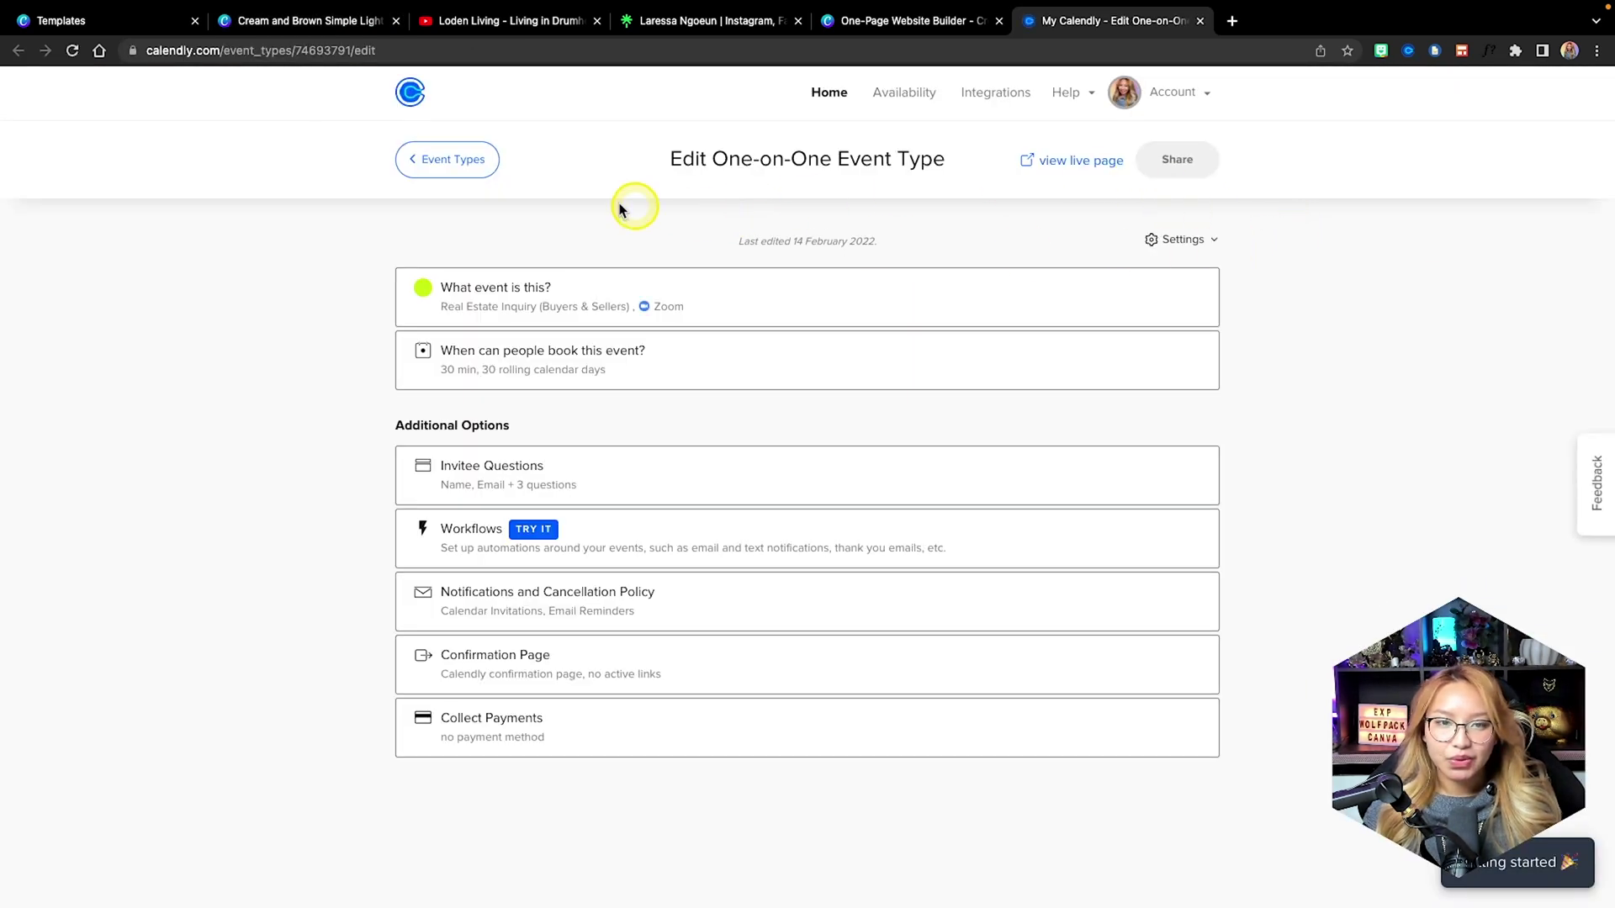
left_click(505, 290)
left_click(497, 289)
left_click(468, 159)
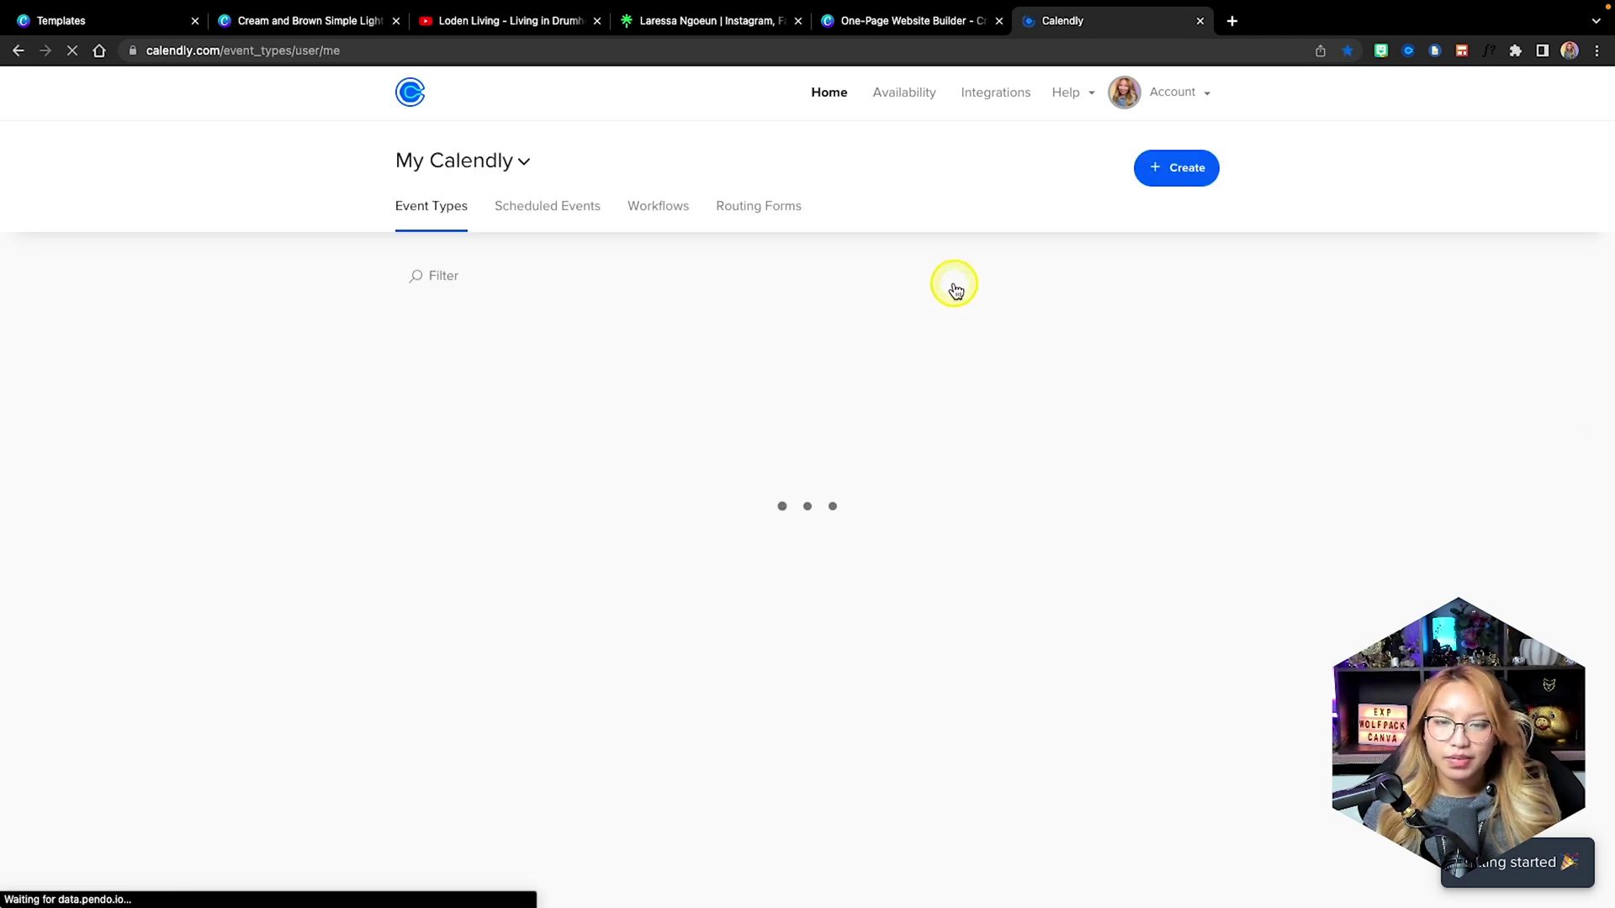
scroll(829, 366, "down", 5)
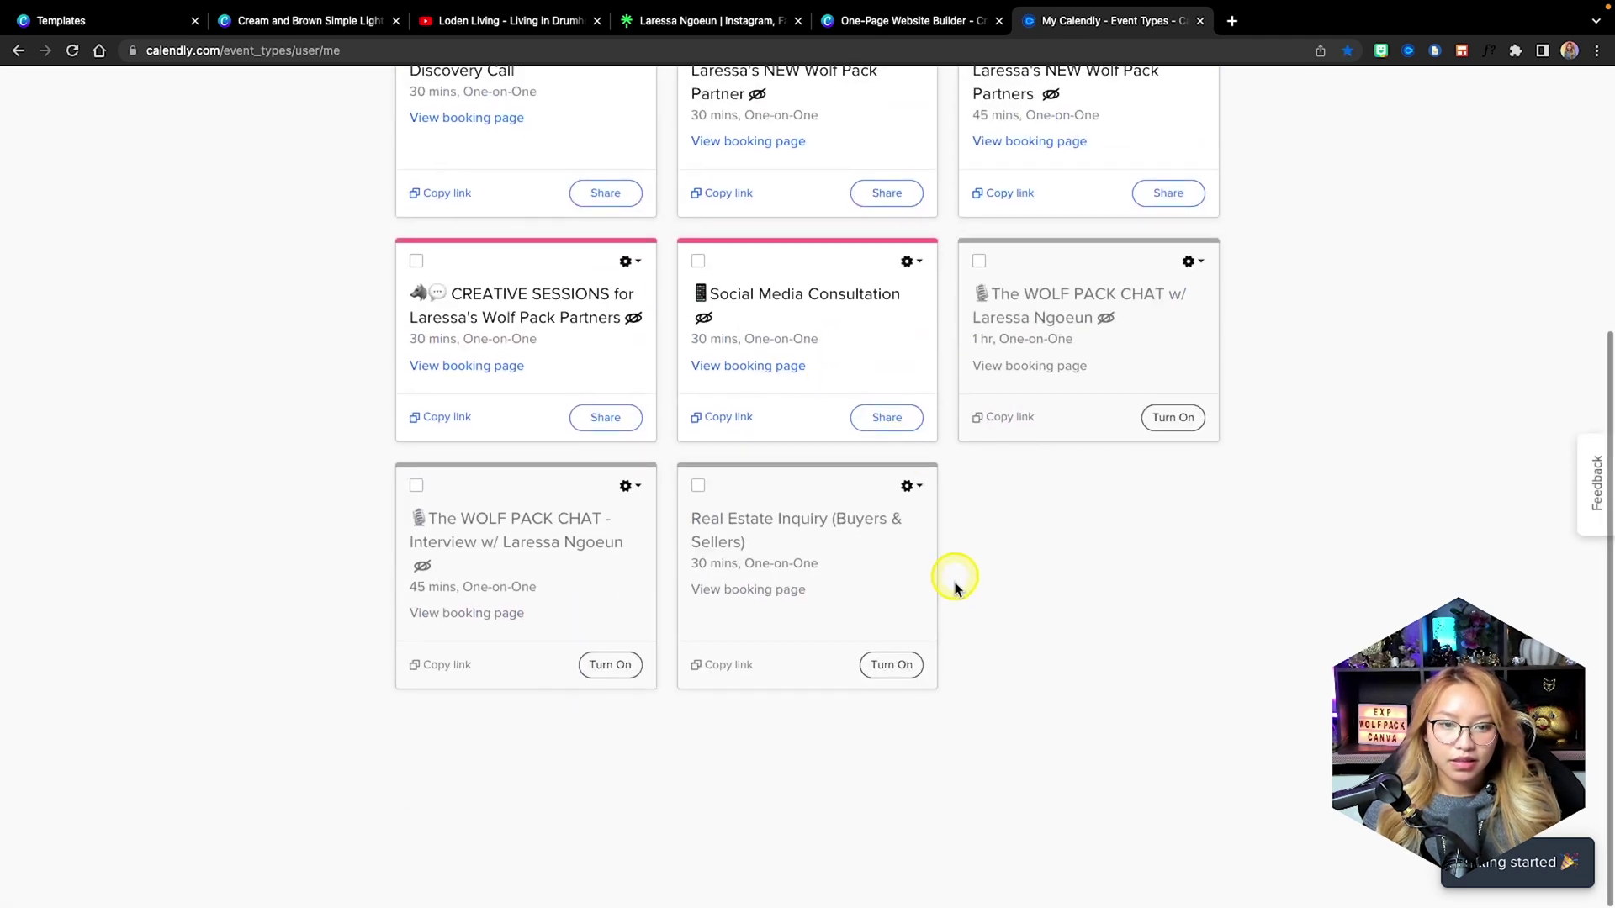
left_click(892, 668)
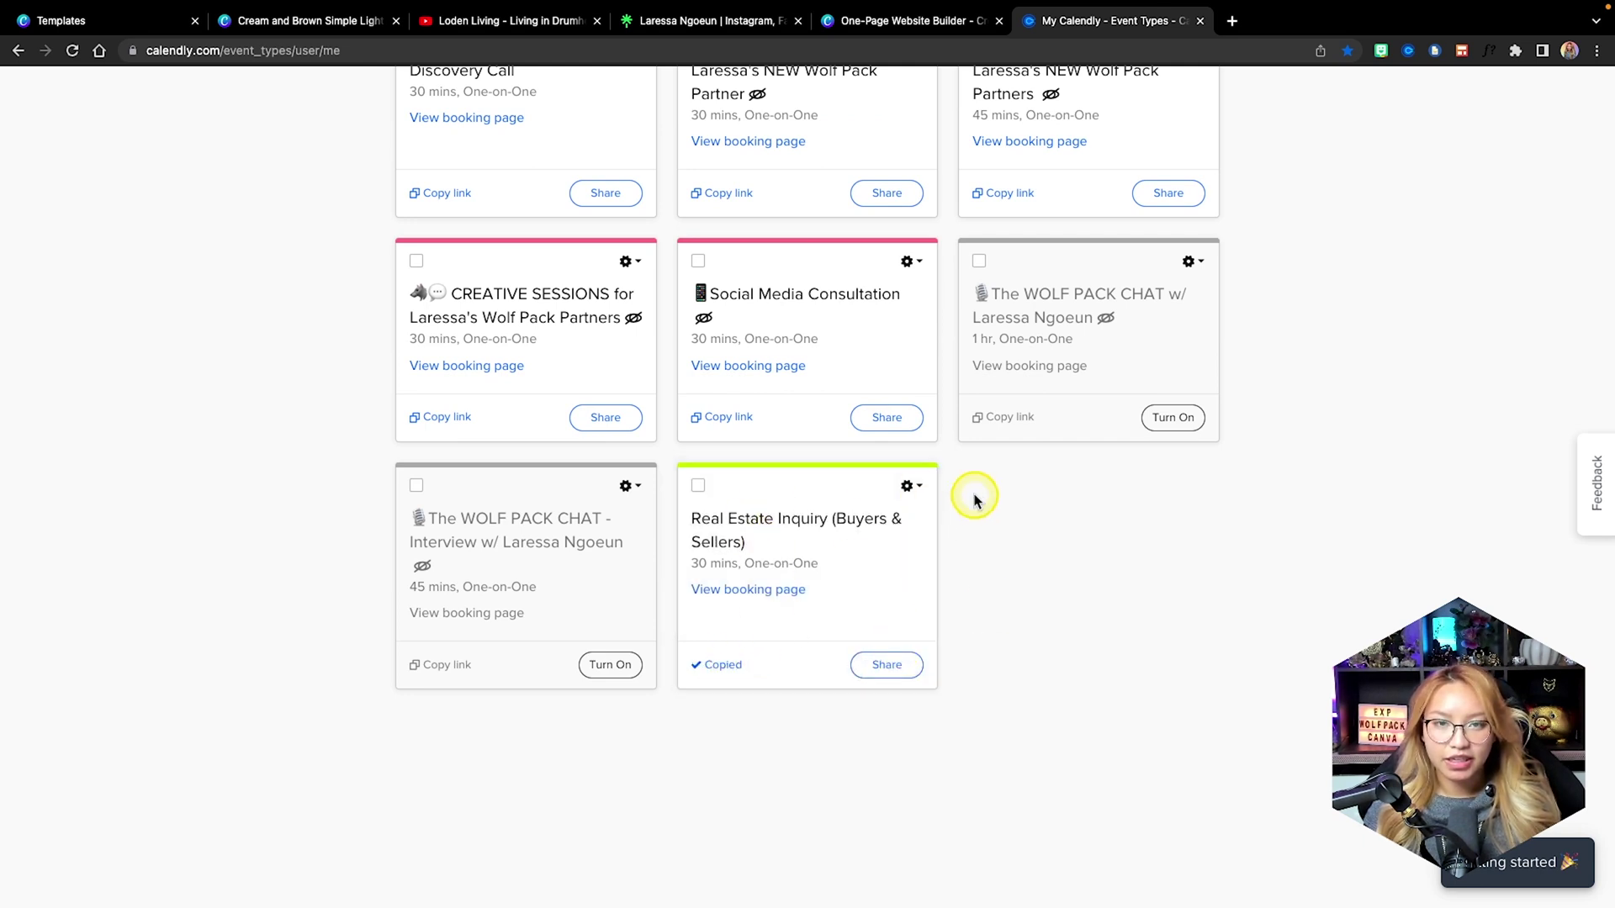
scroll(769, 281, "up", 5)
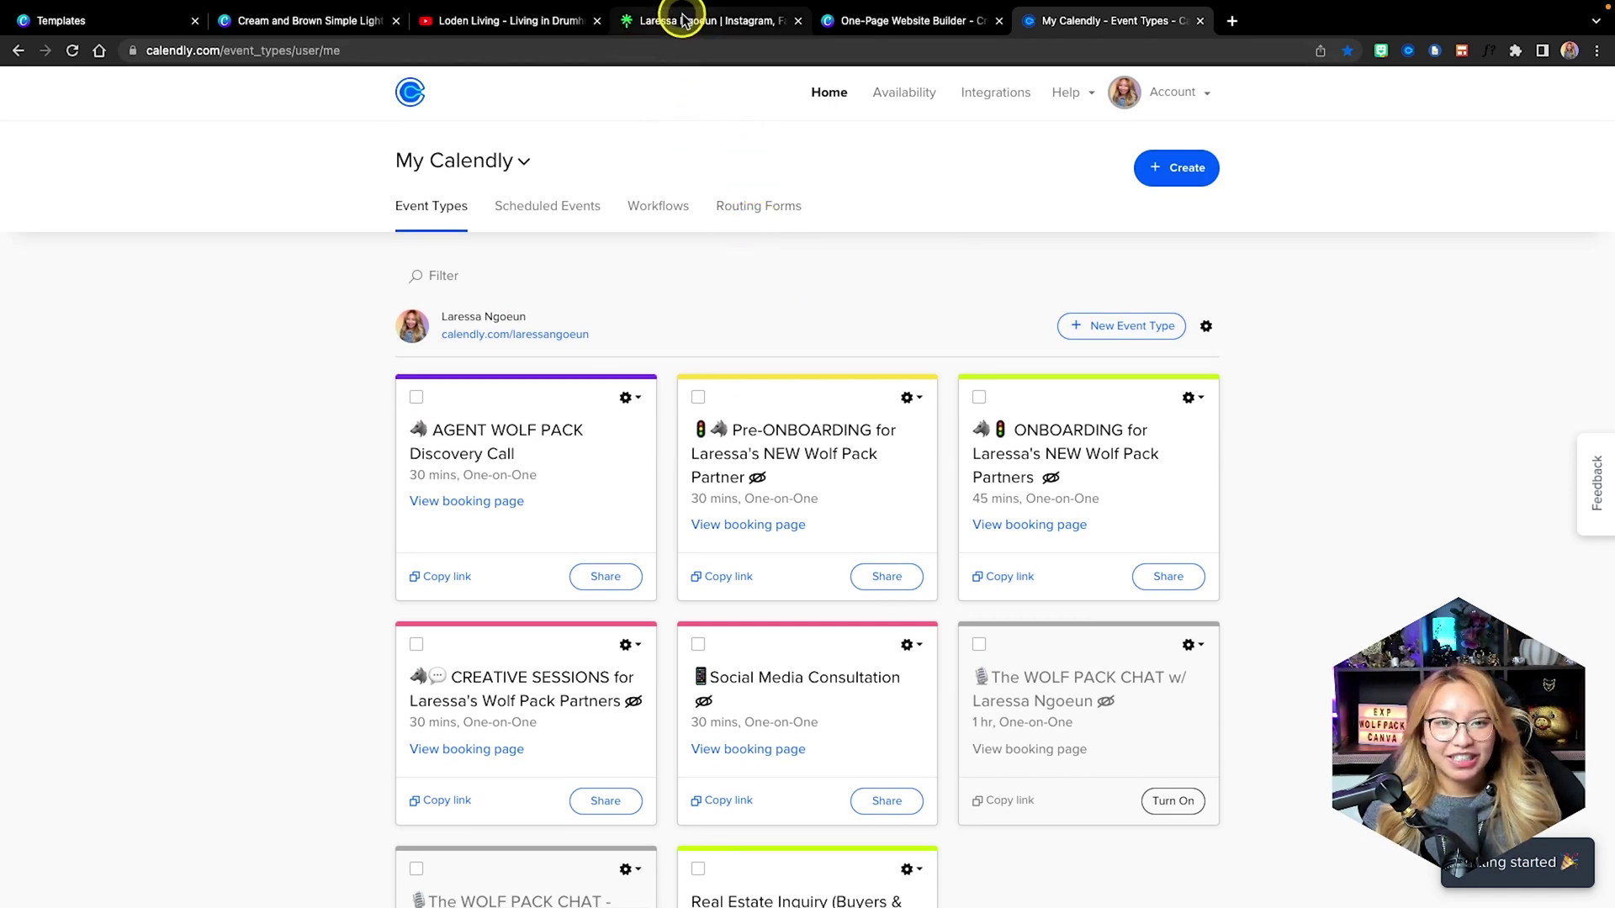
left_click(295, 20)
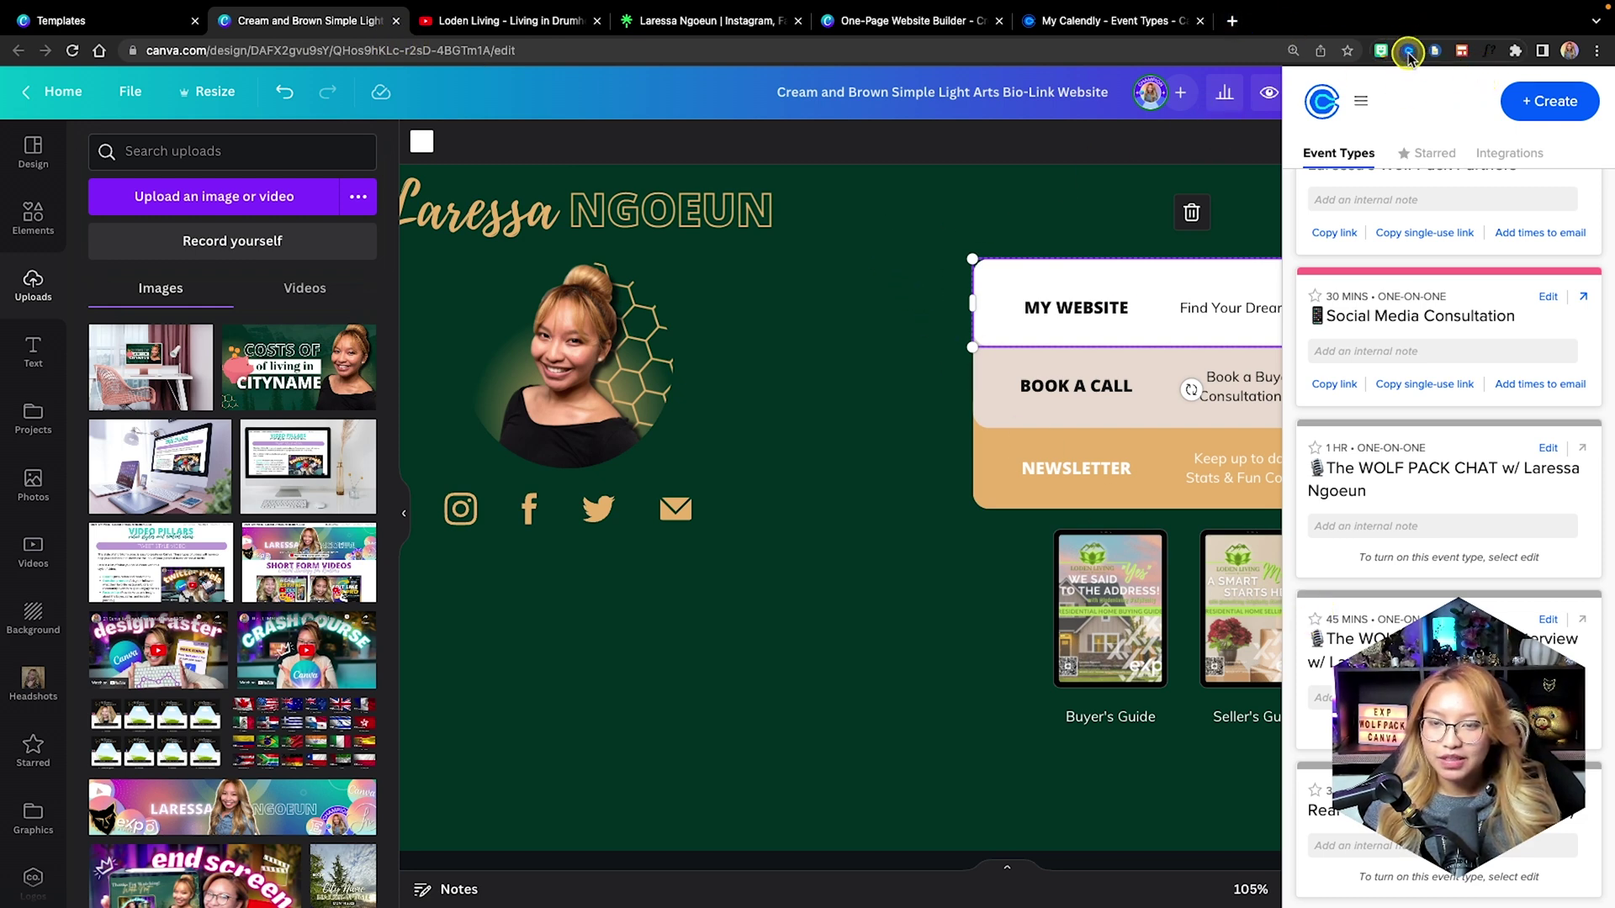
Link the BOOK A CALL button row to the pasted Calendly booking page.
left_click(1123, 402)
left_click(1139, 407)
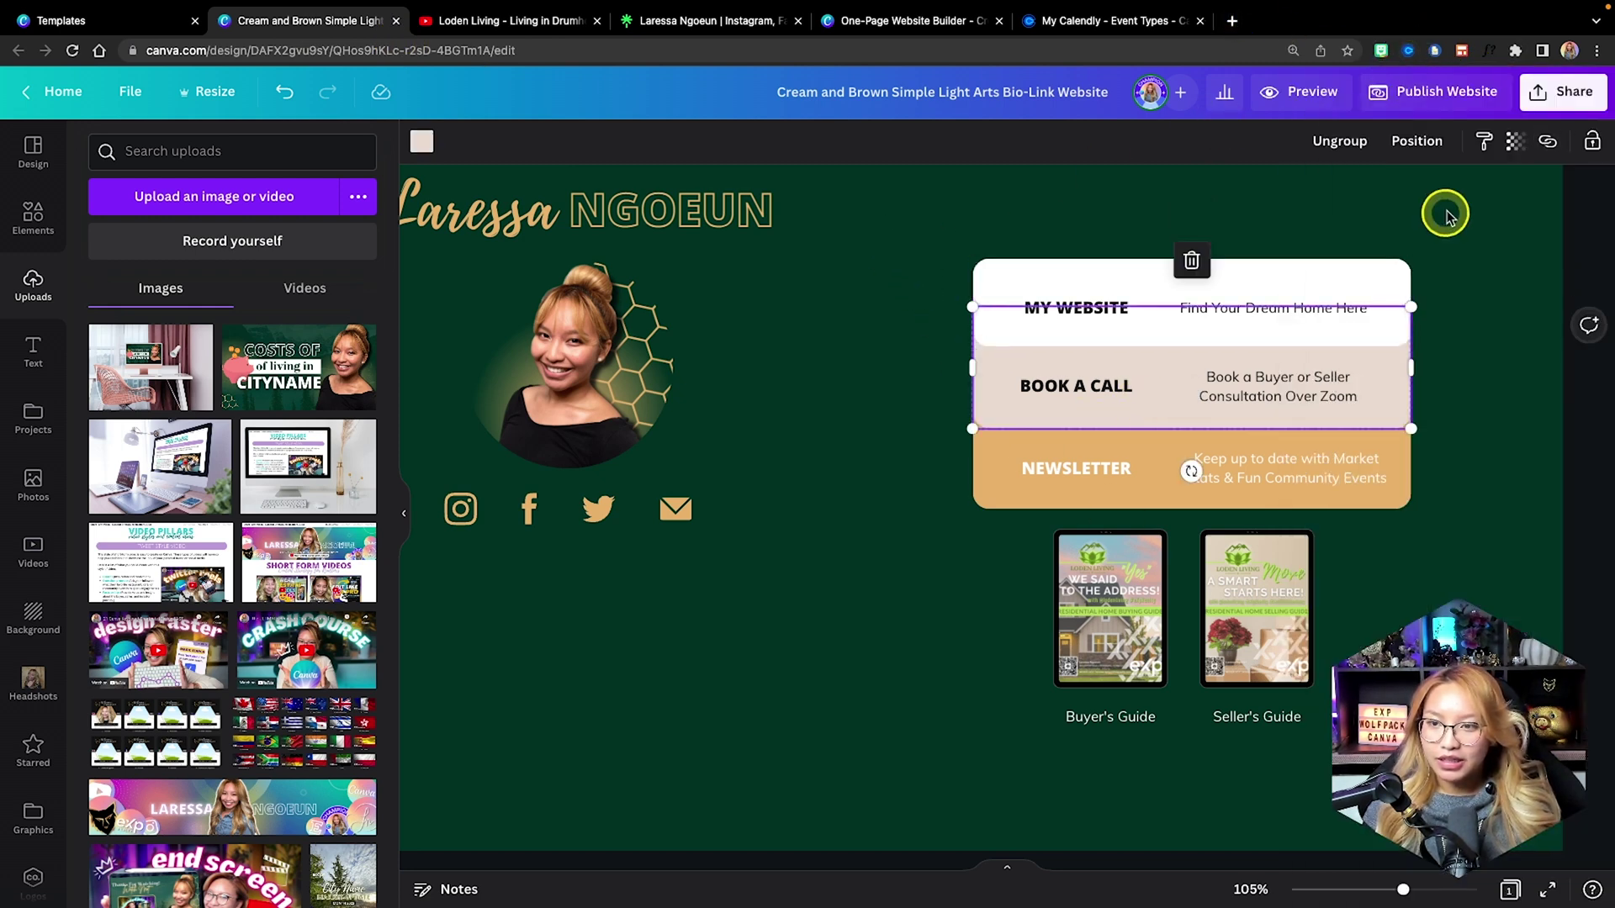
left_click(1549, 143)
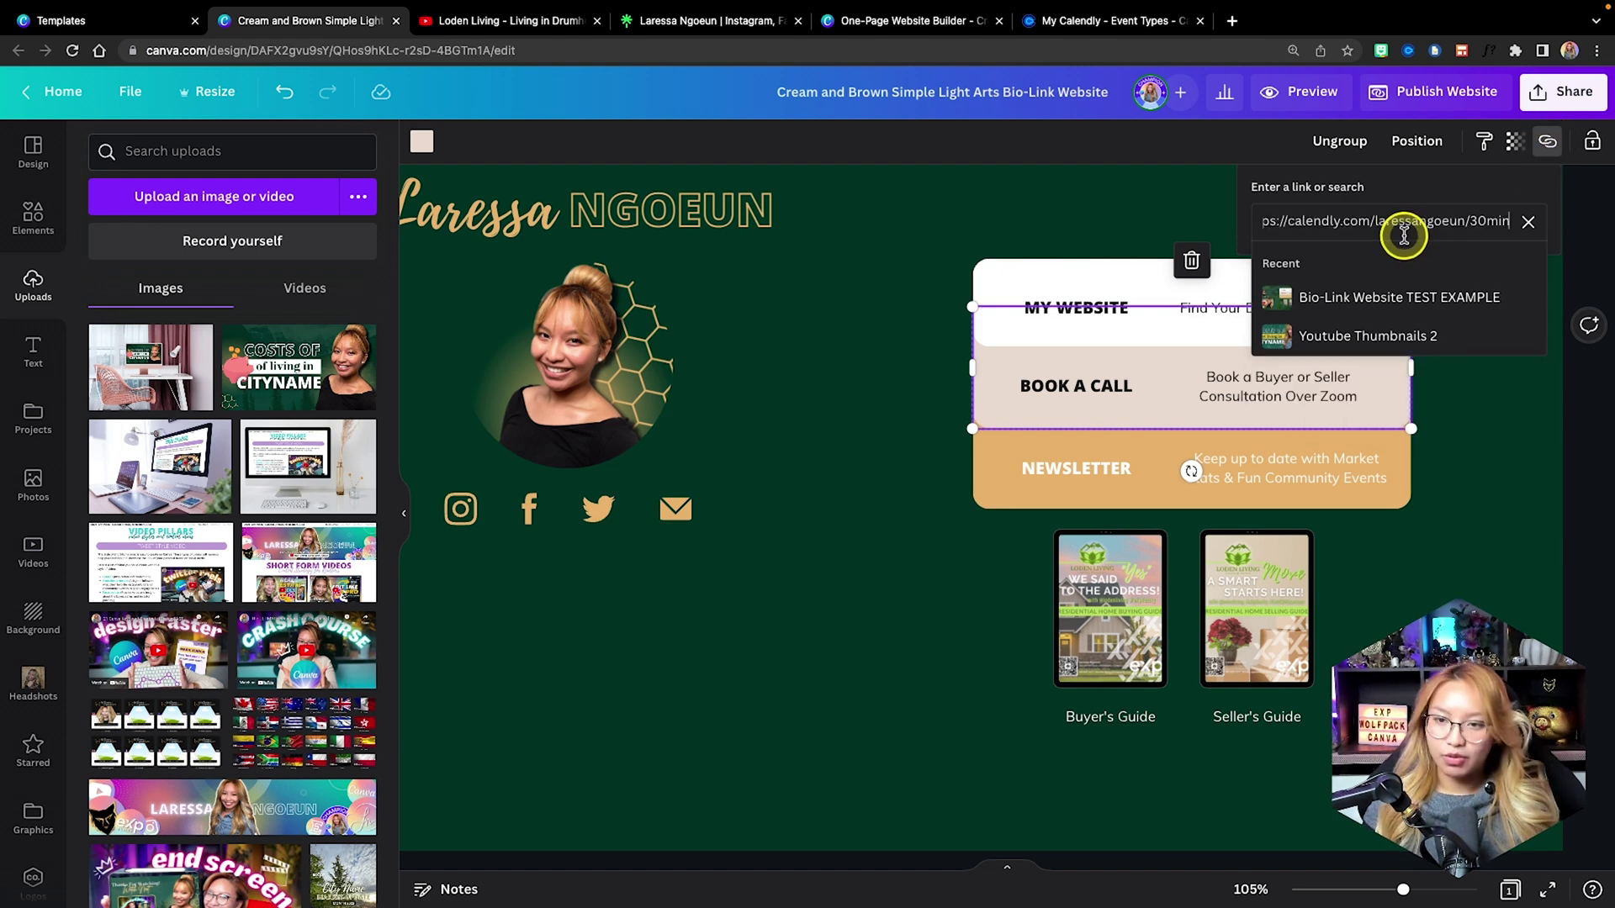
key("Return")
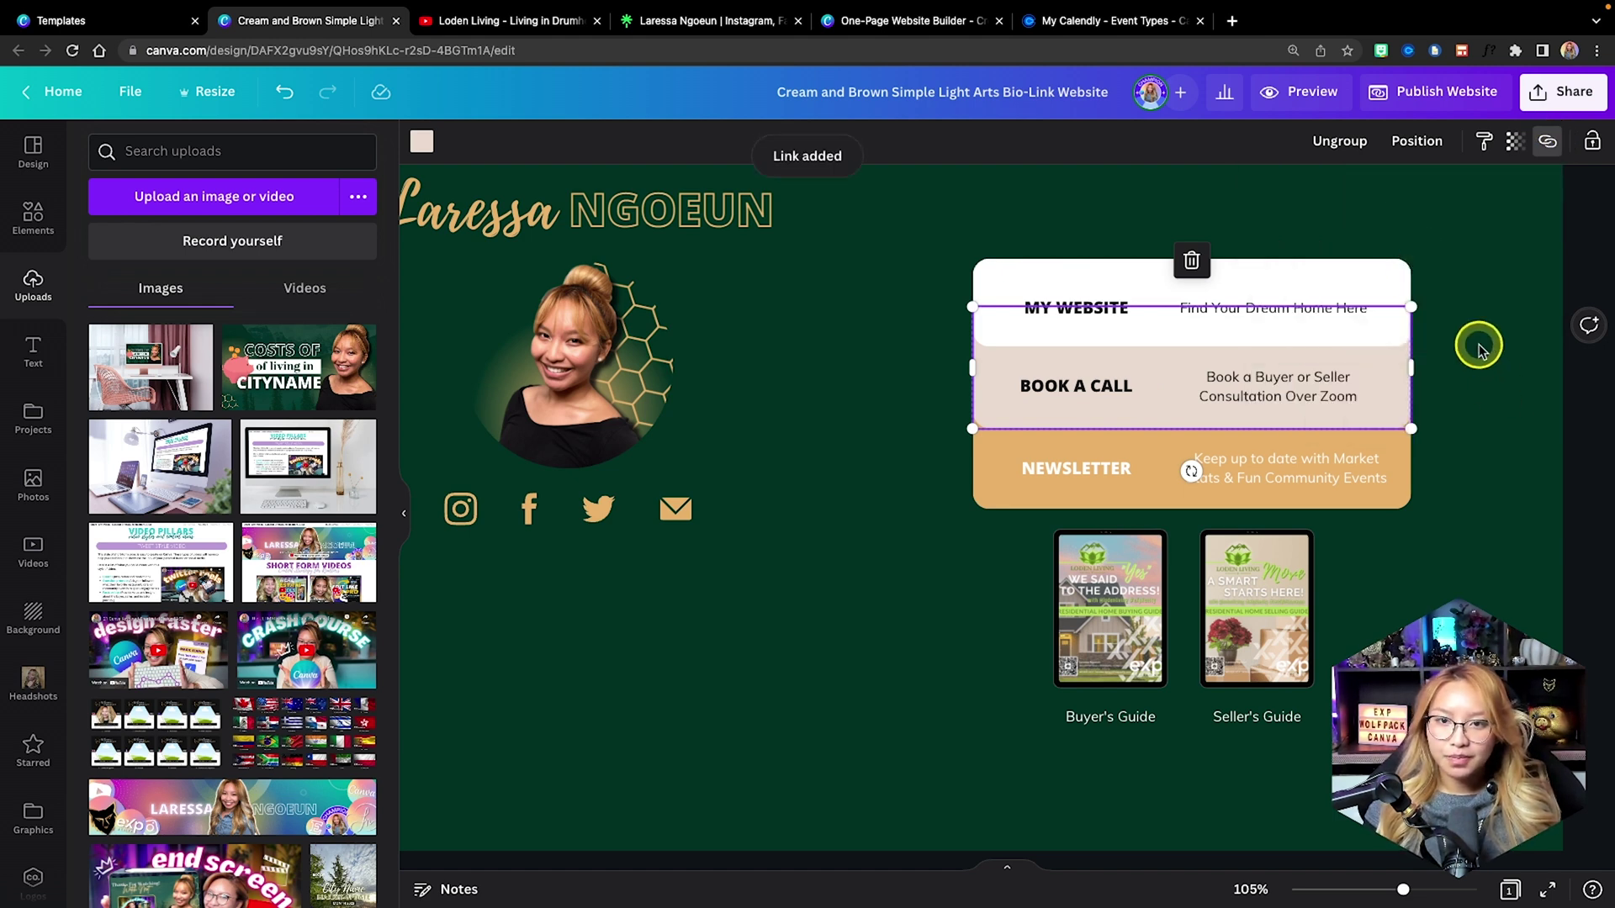
scroll(734, 349, "down", 1)
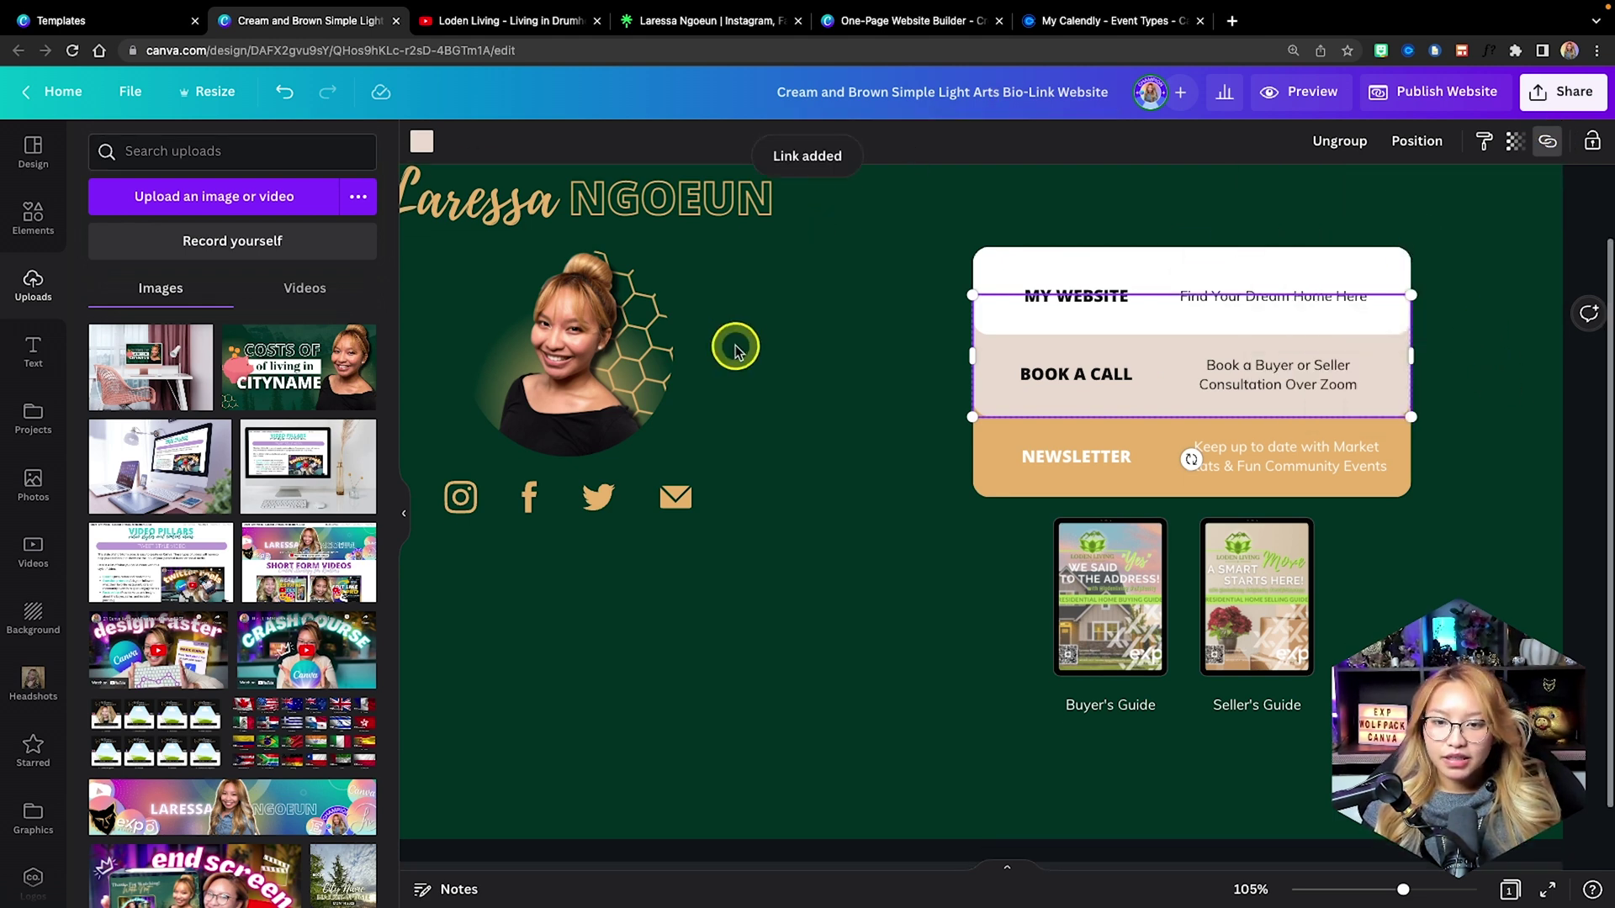
left_click(729, 24)
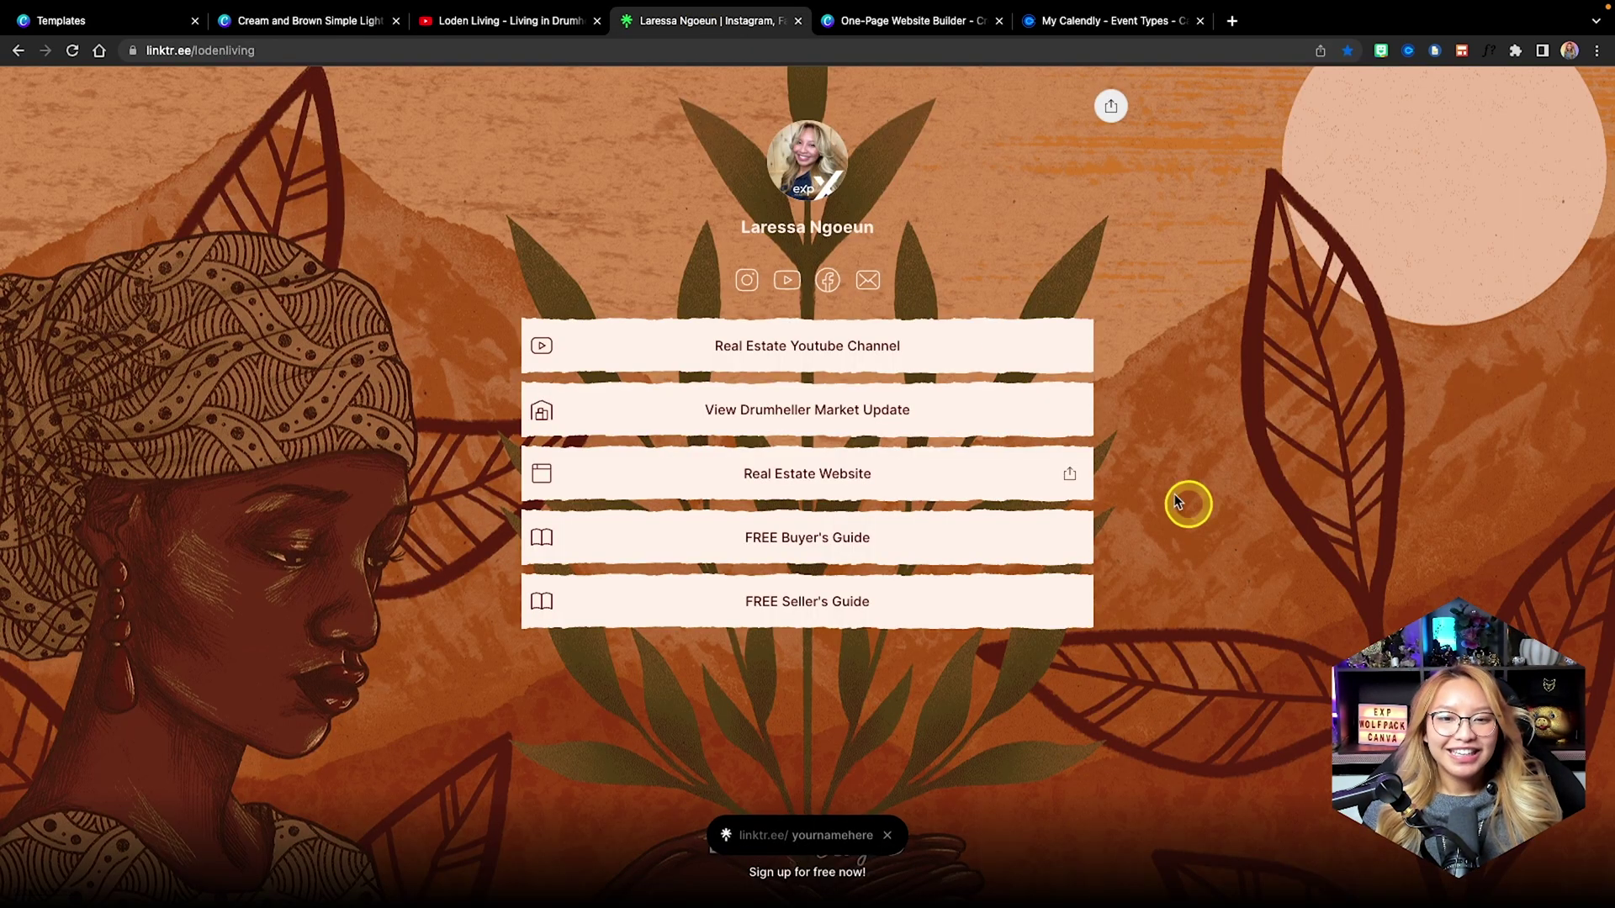
Copy the Drumheller Market Update link from Linktree and apply it to the Newsletter button.
right_click(921, 408)
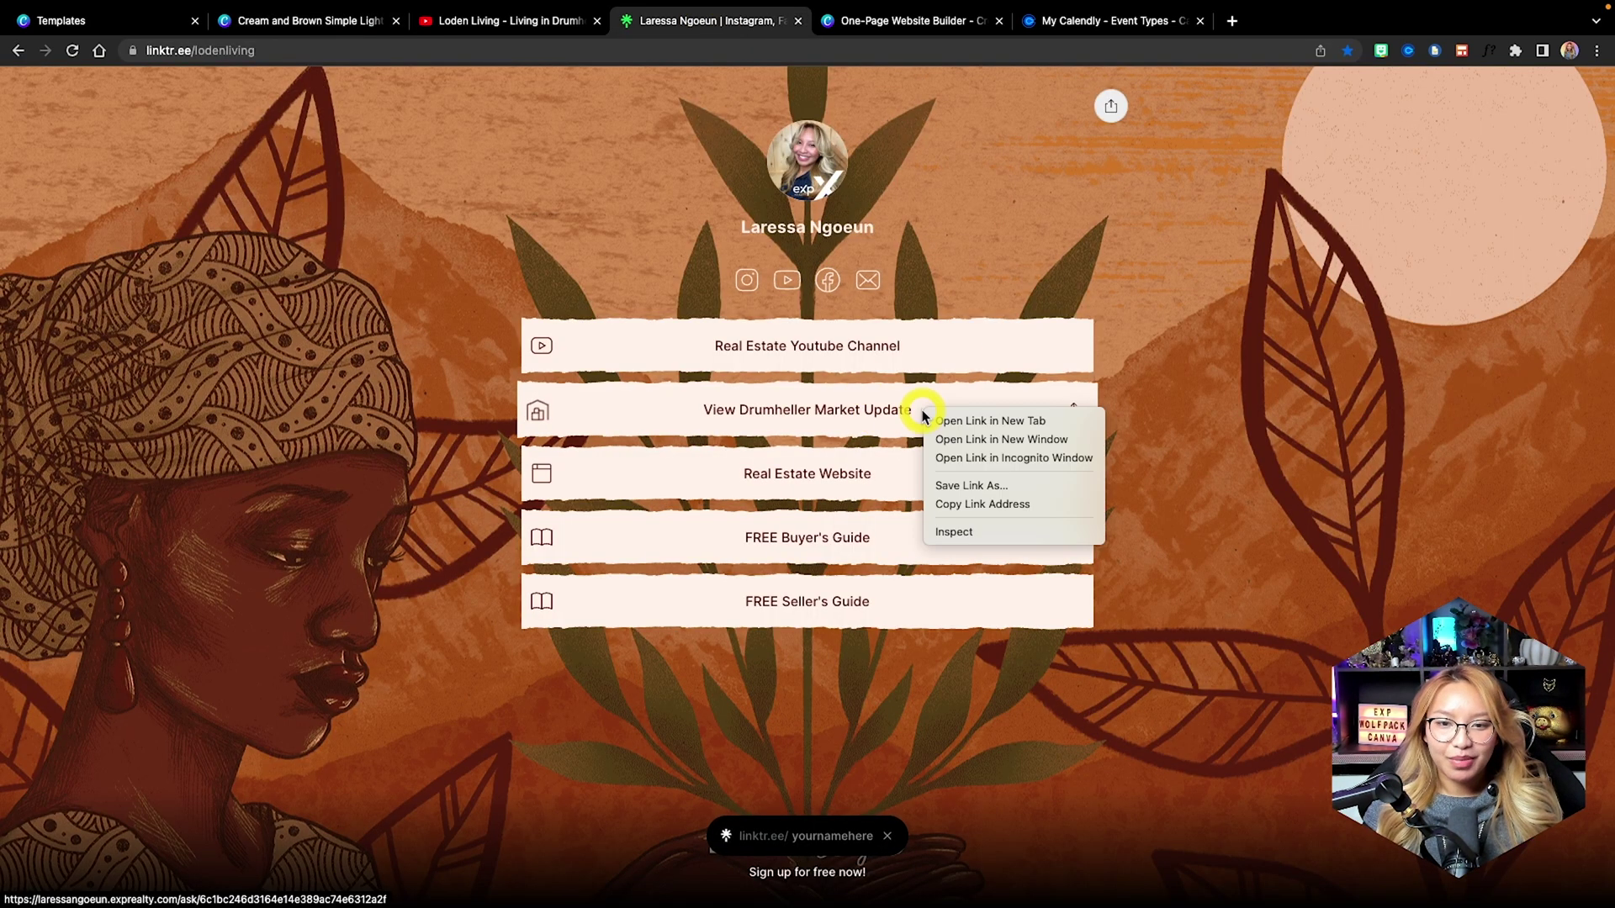
left_click(995, 505)
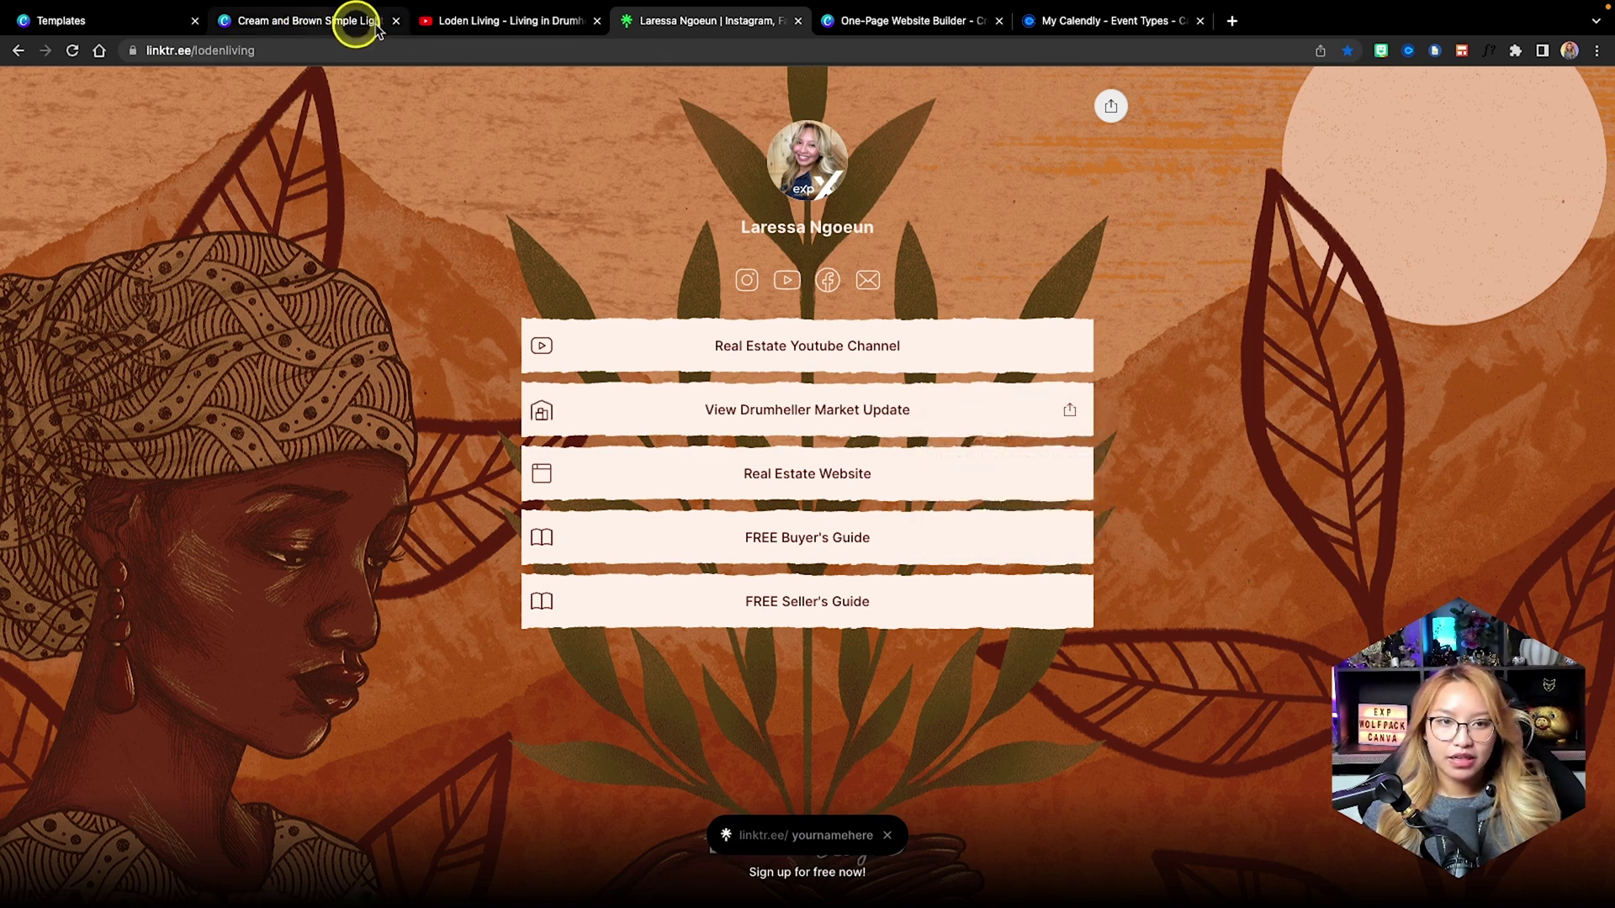
left_click(303, 23)
left_click(1008, 455)
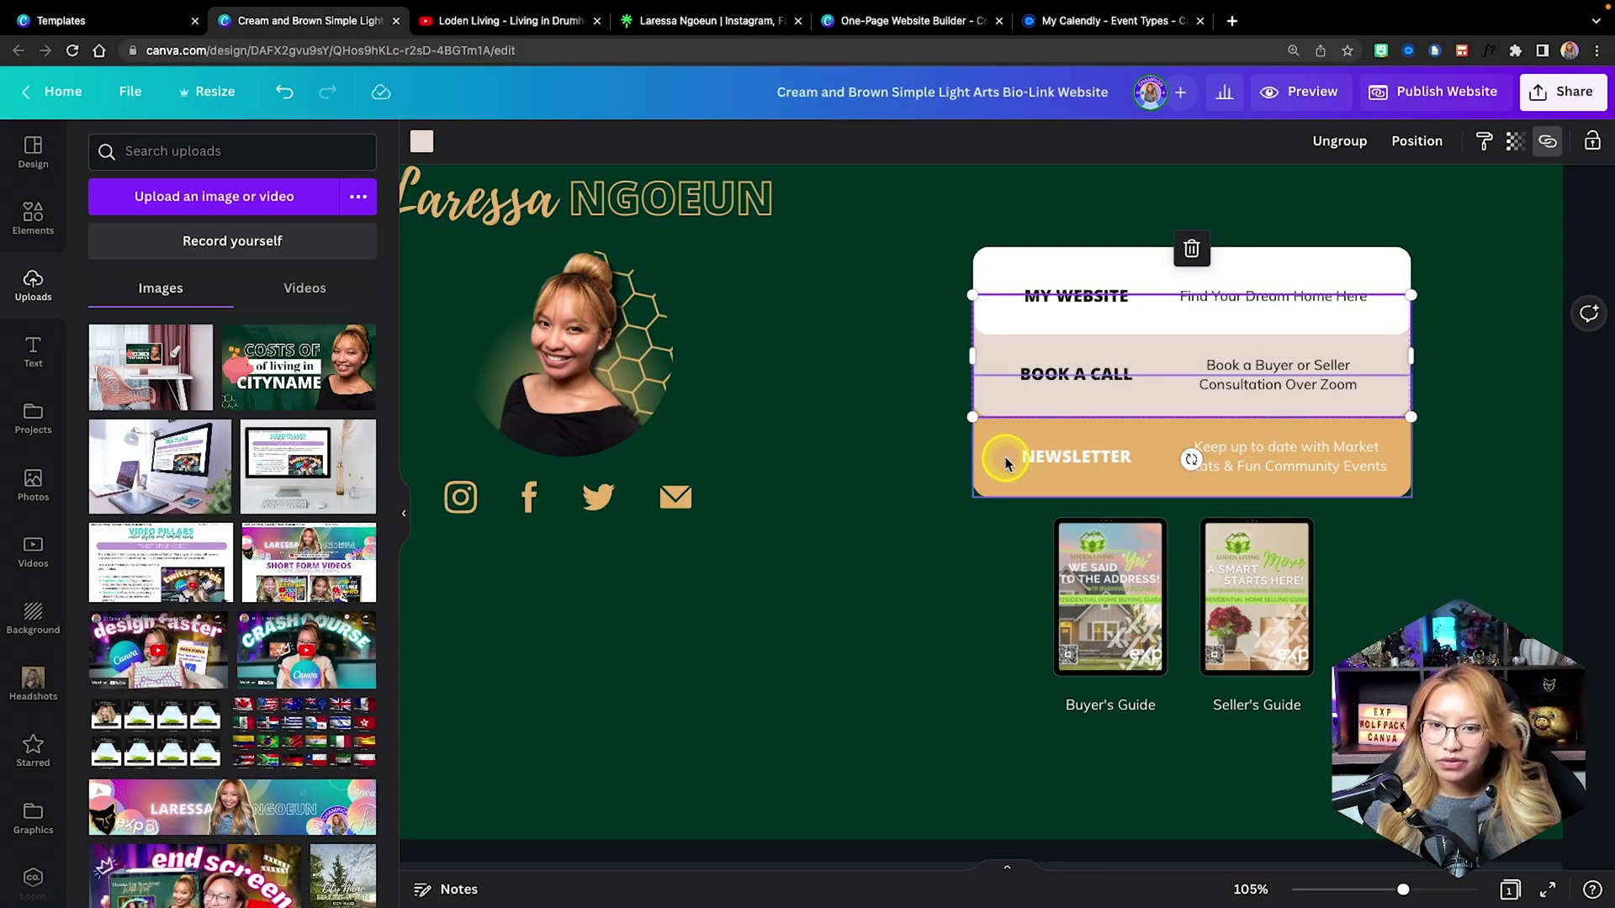
left_click(967, 444)
left_click(1273, 430)
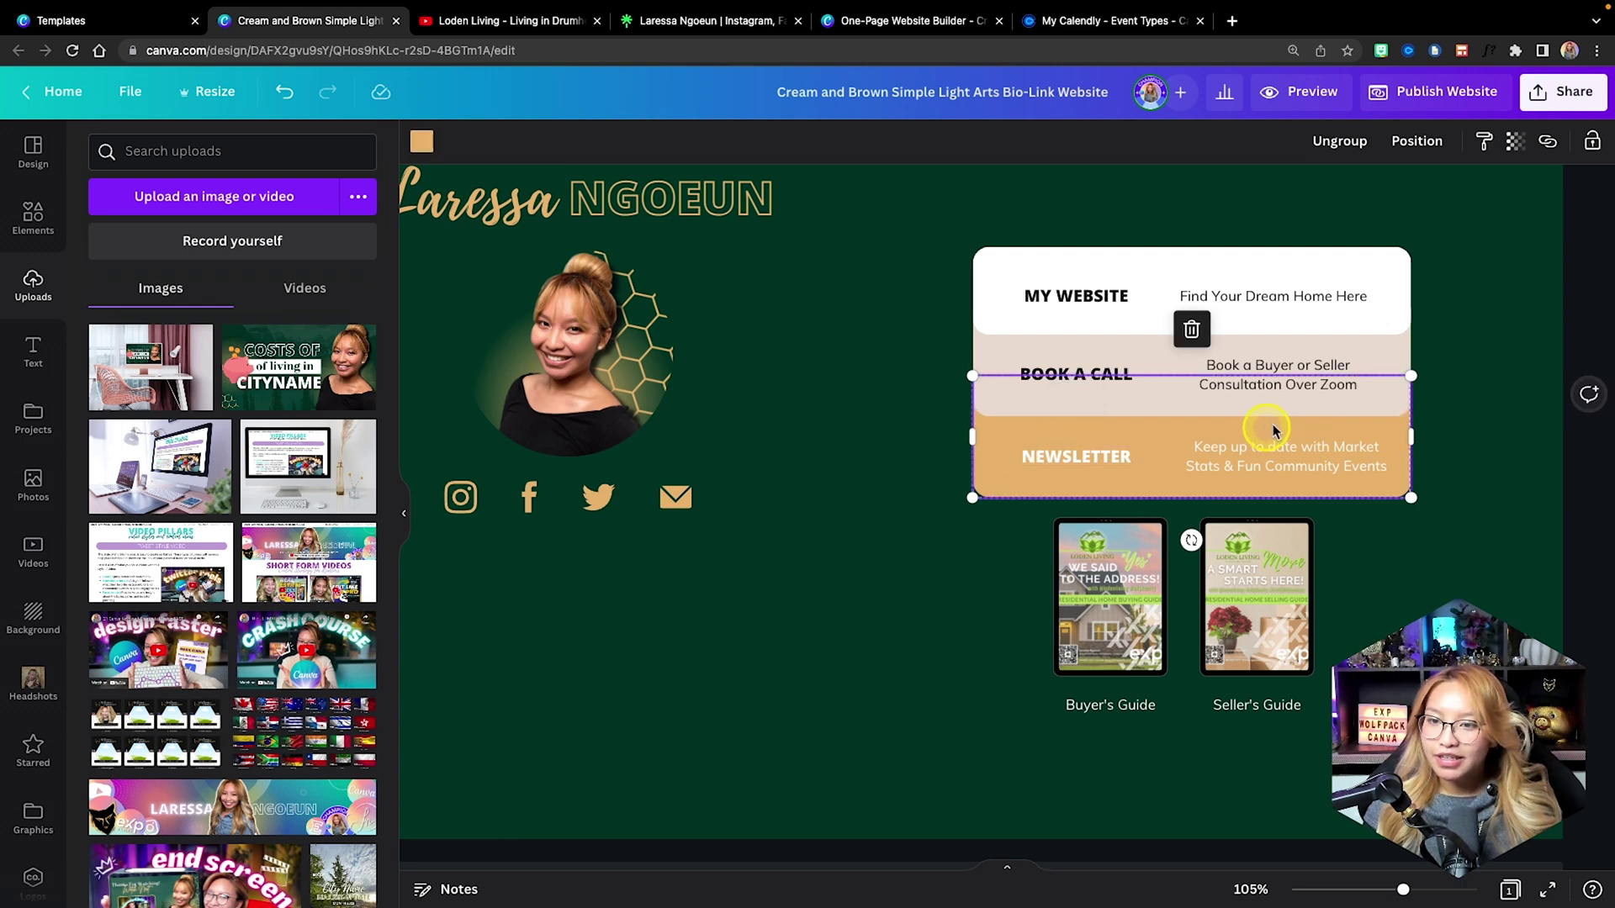
left_click(1548, 145)
left_click(1312, 221)
key("ctrl+v")
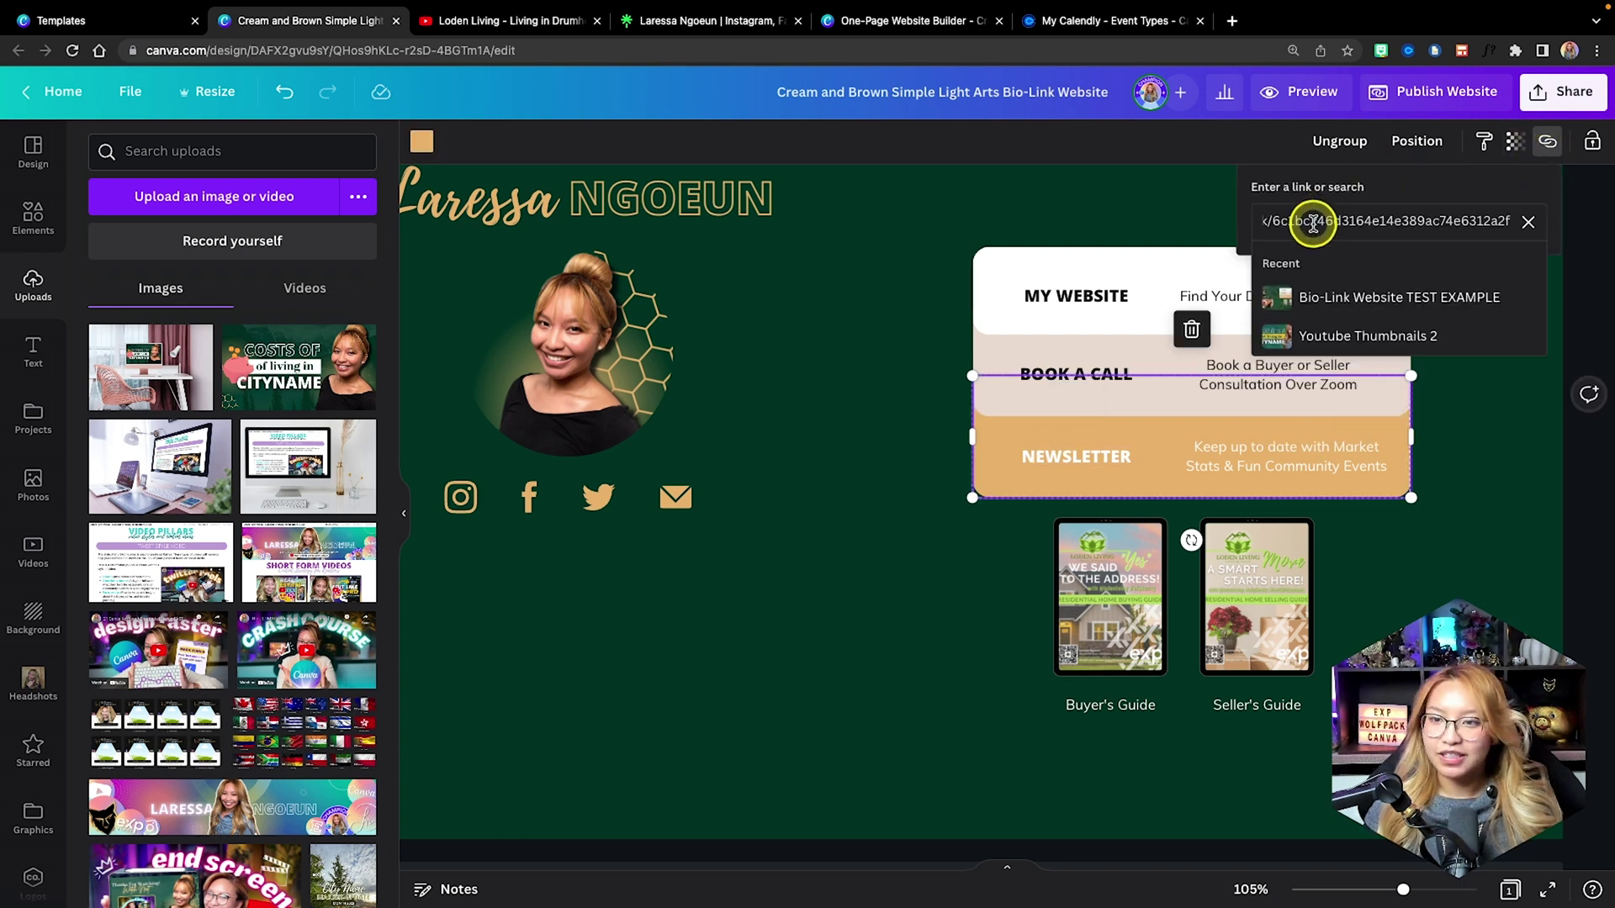
key("Return")
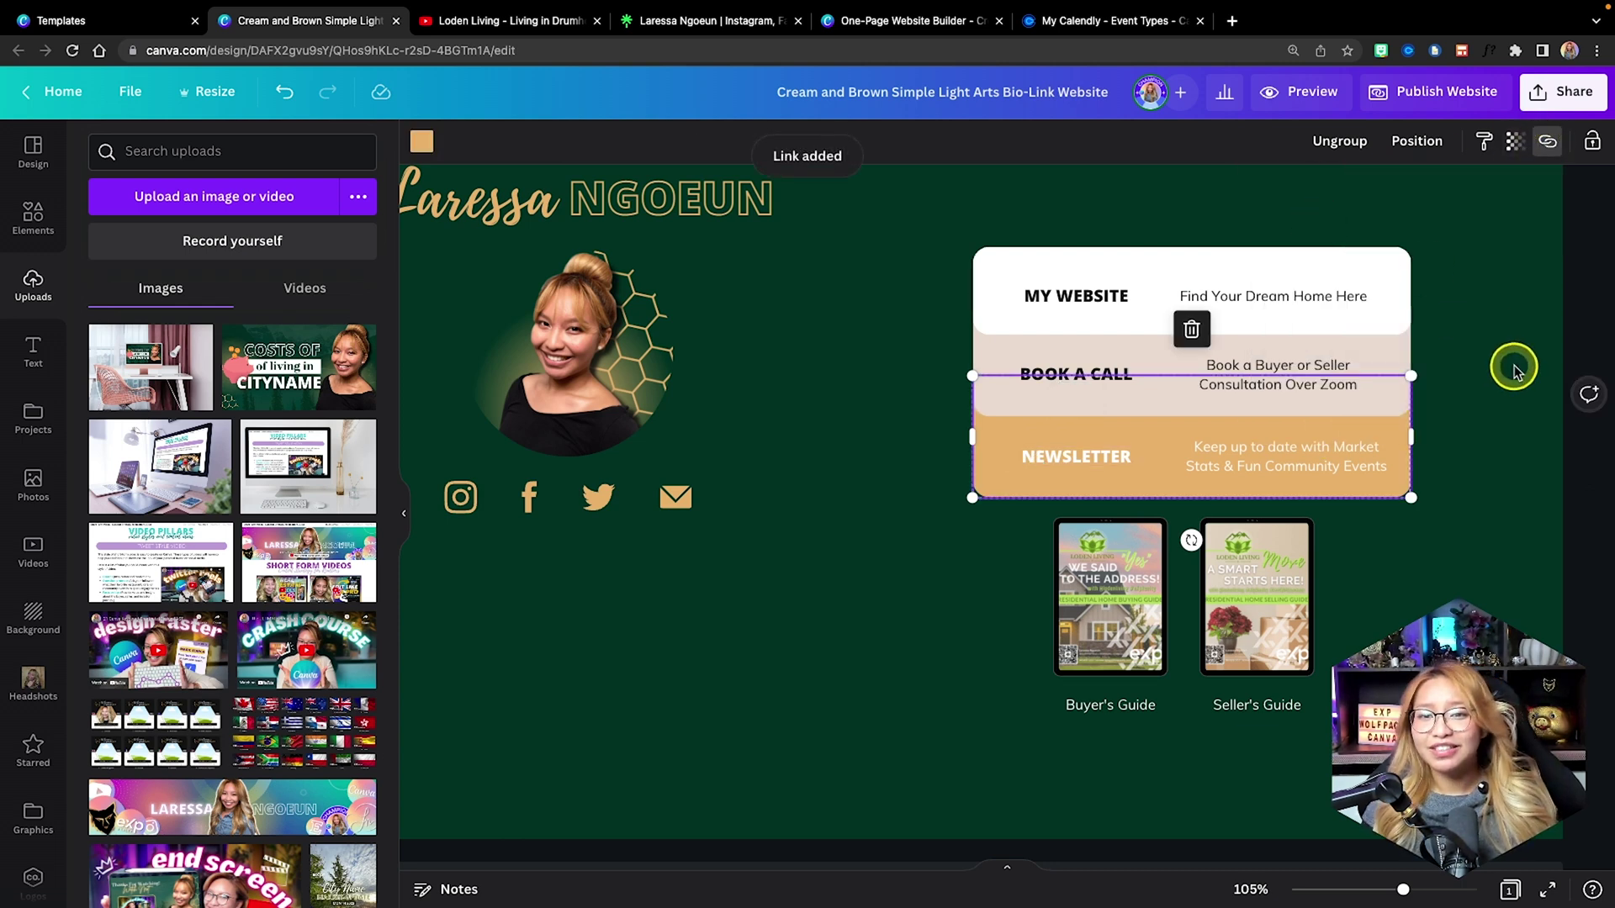
left_click(1501, 471)
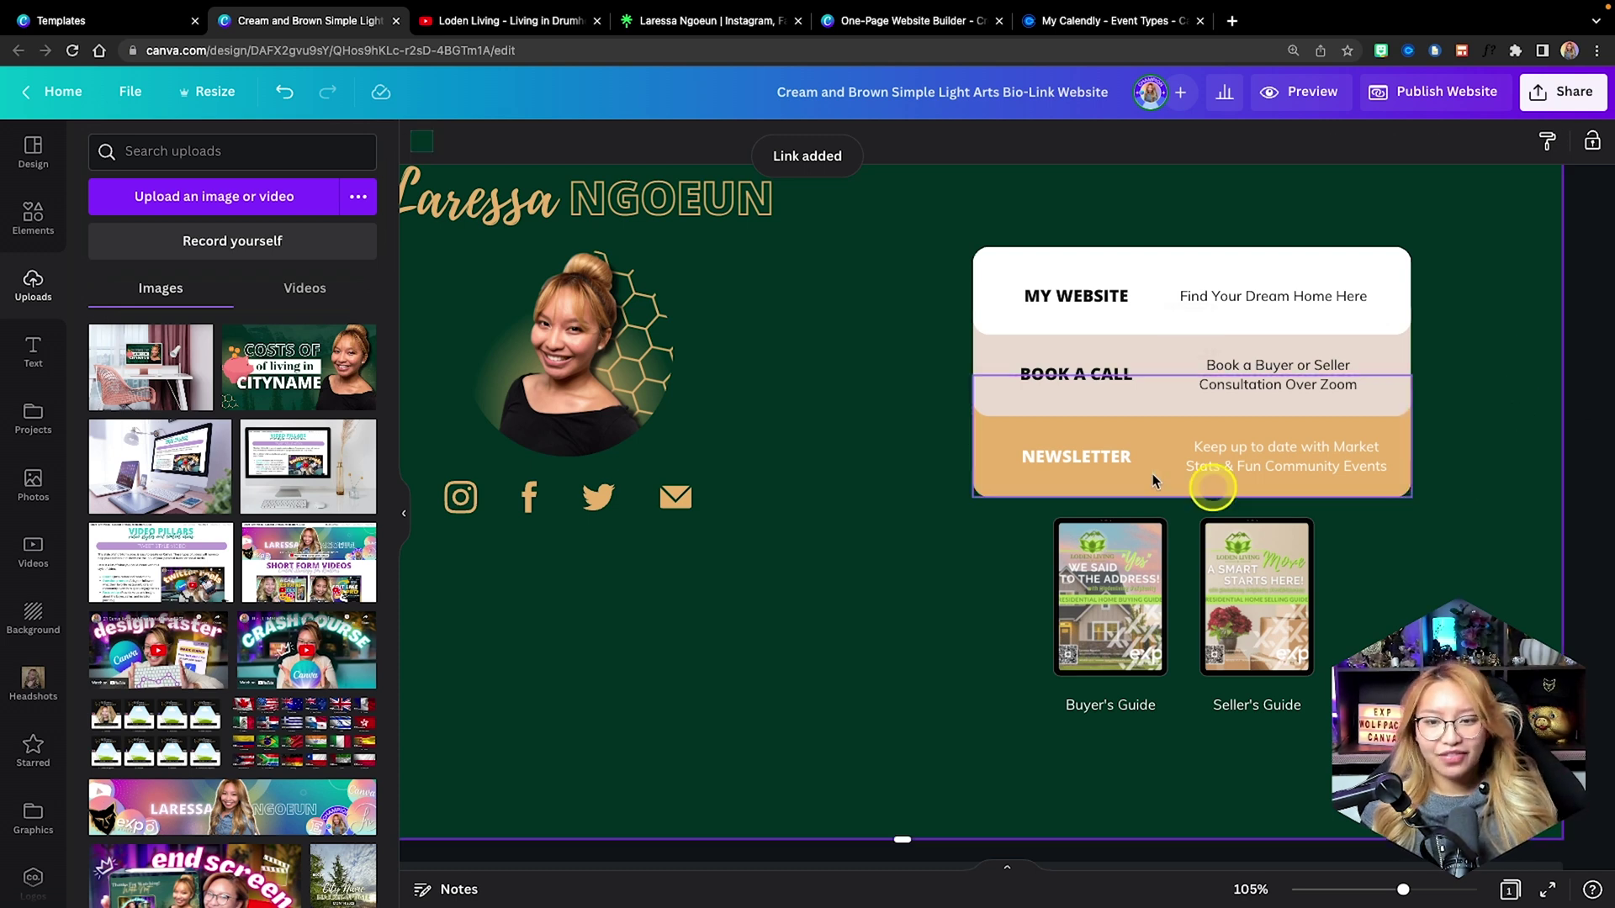
Link the Buyer's Guide image to the FREE Buyer's Guide address copied from linktr.ee.
left_click(734, 14)
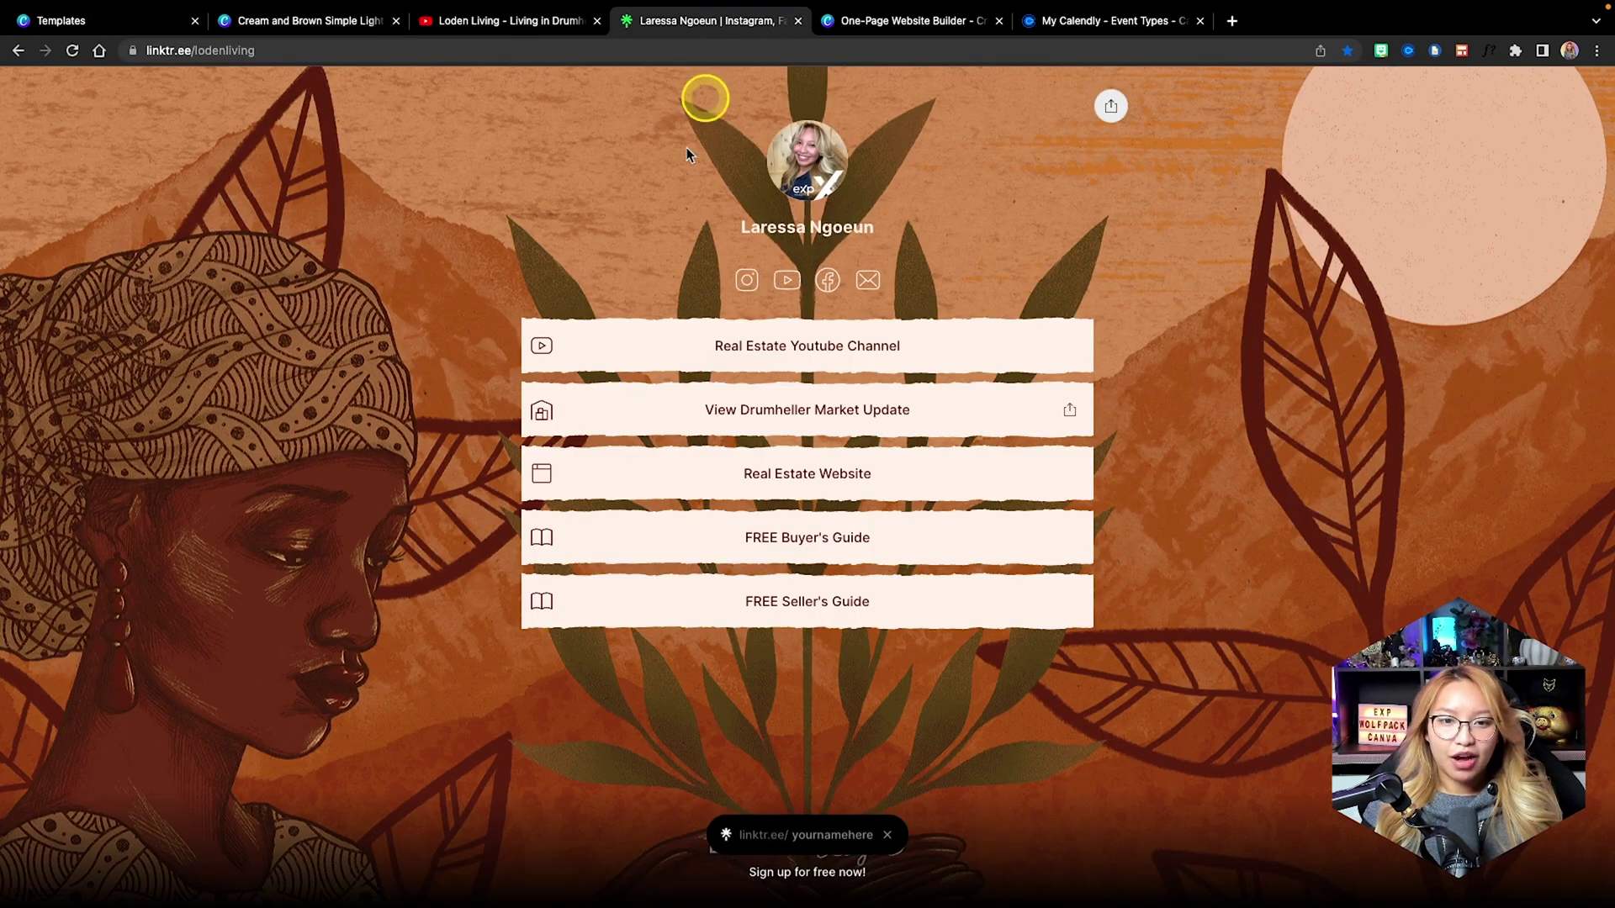
right_click(960, 536)
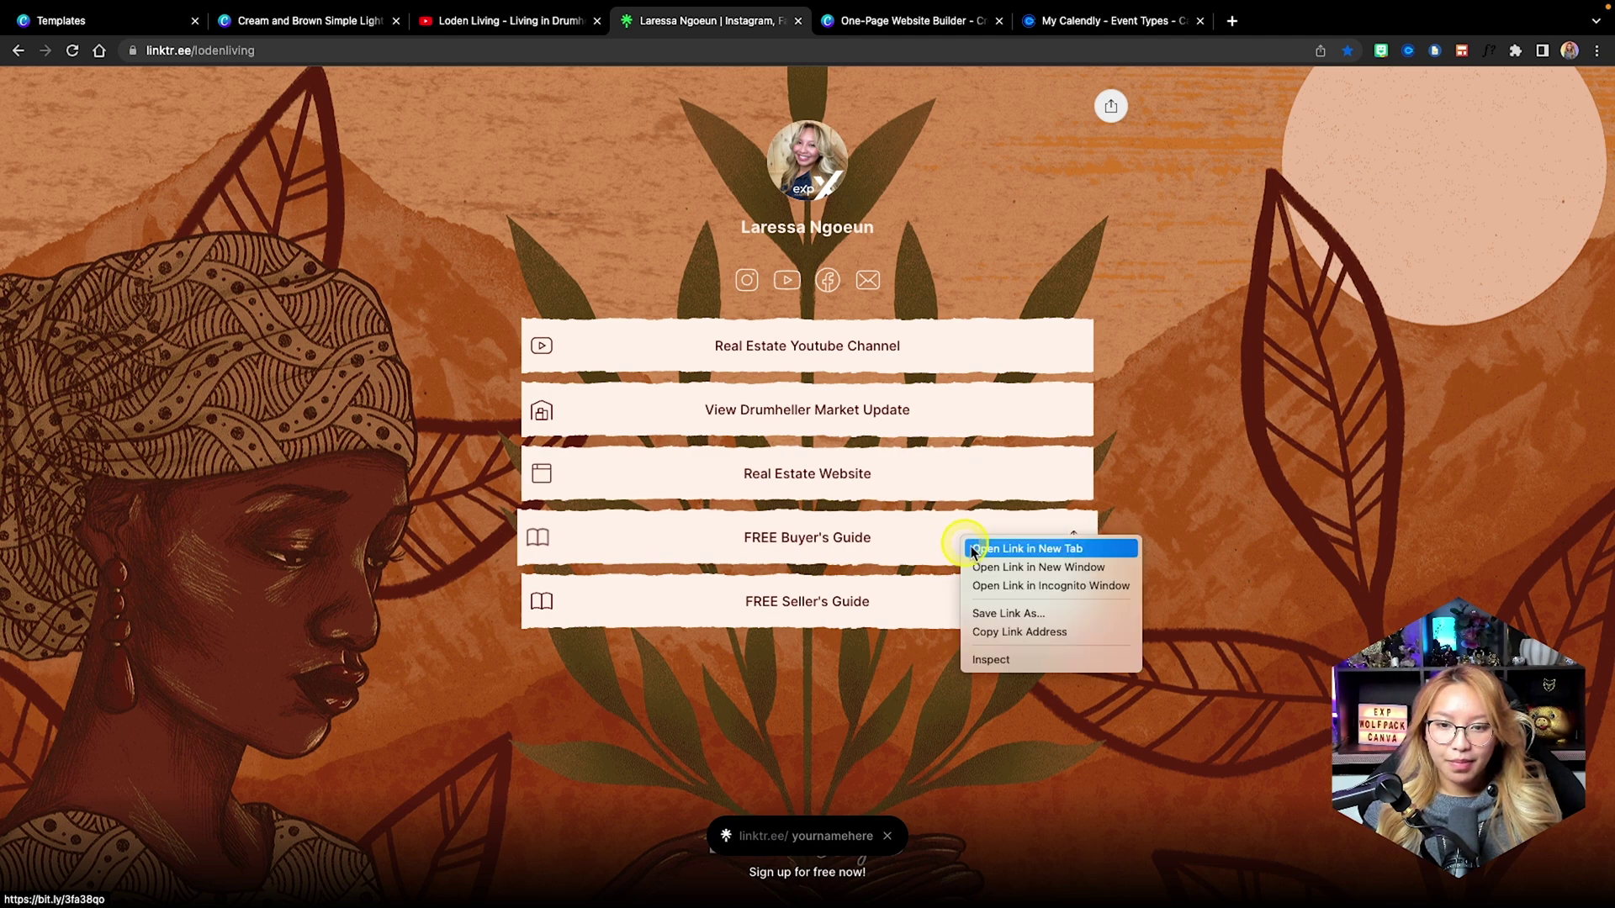
left_click(1046, 632)
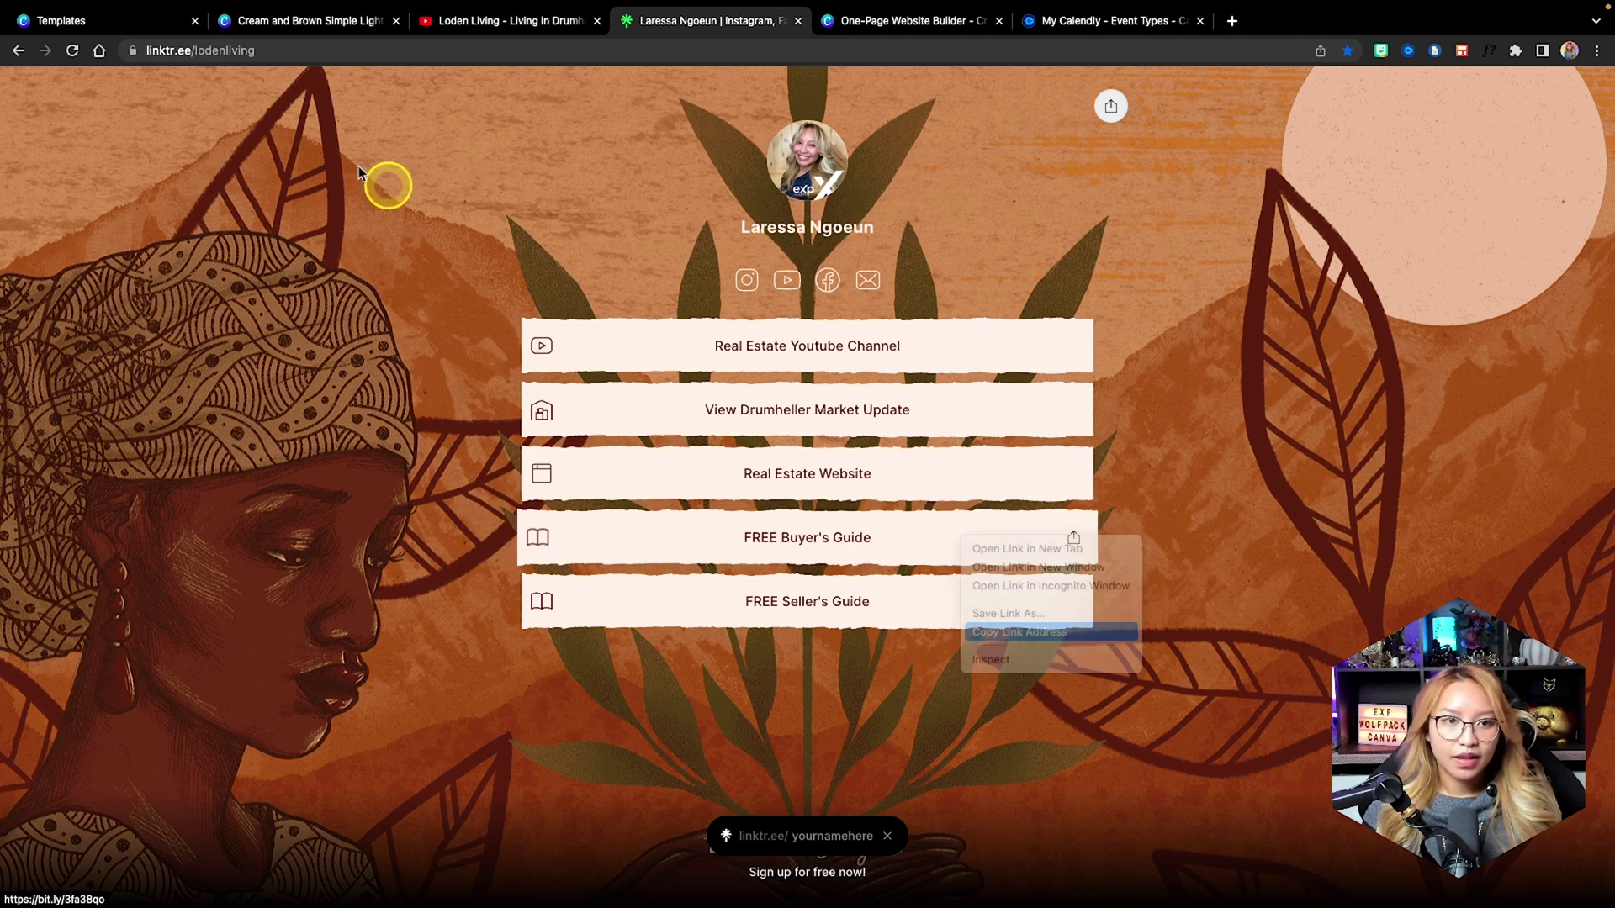
left_click(301, 20)
right_click(1124, 616)
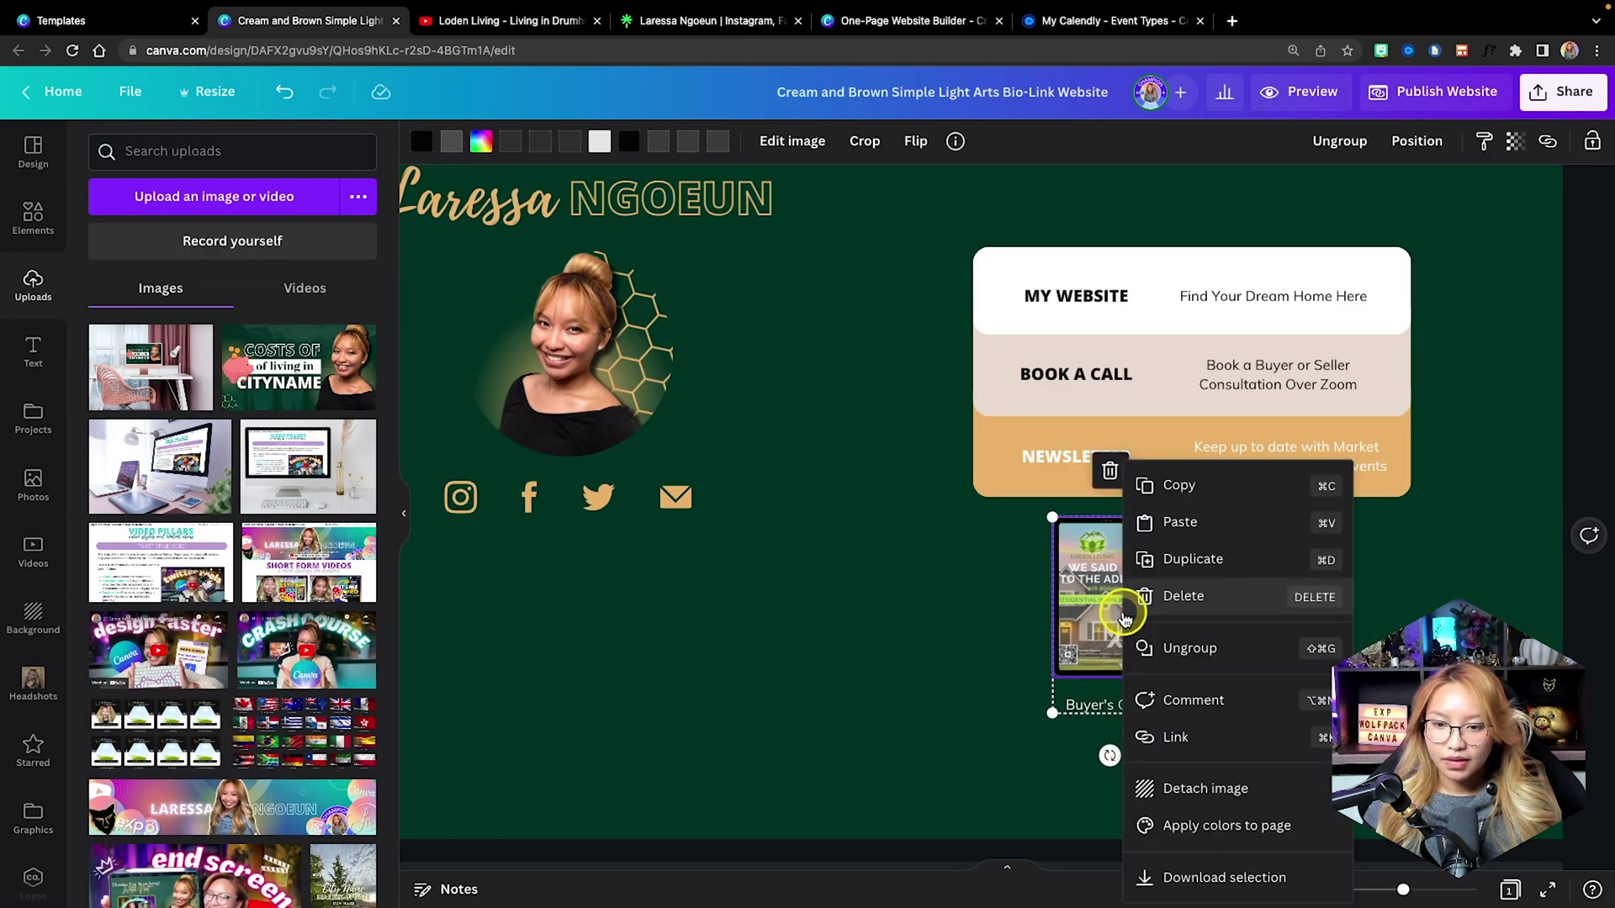
left_click(1470, 181)
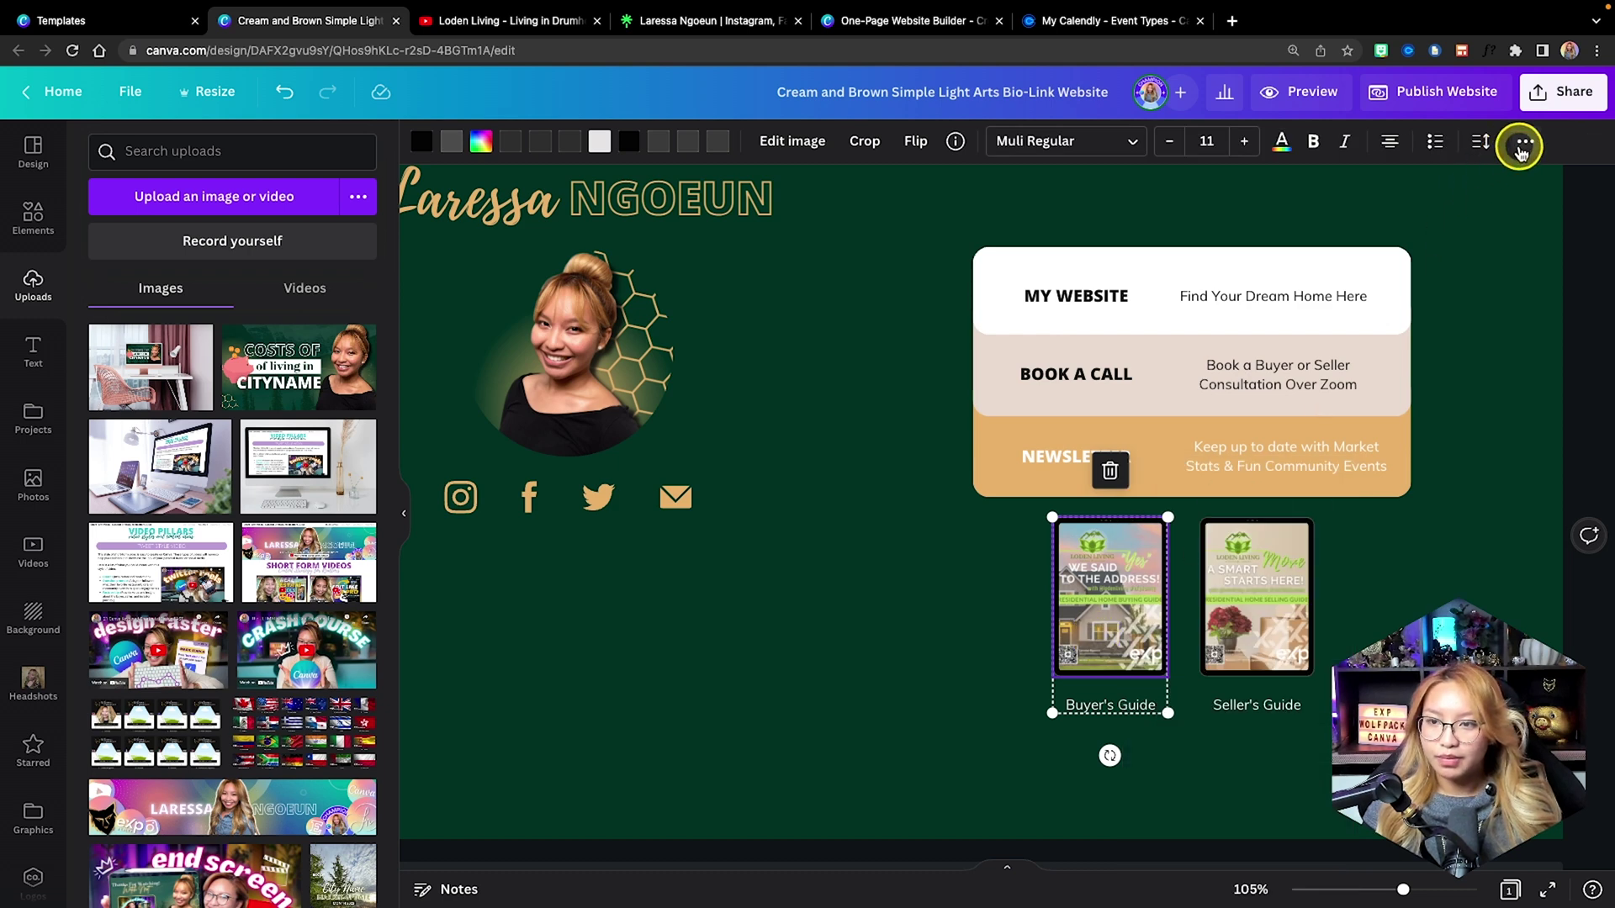
left_click(1523, 144)
left_click(1470, 184)
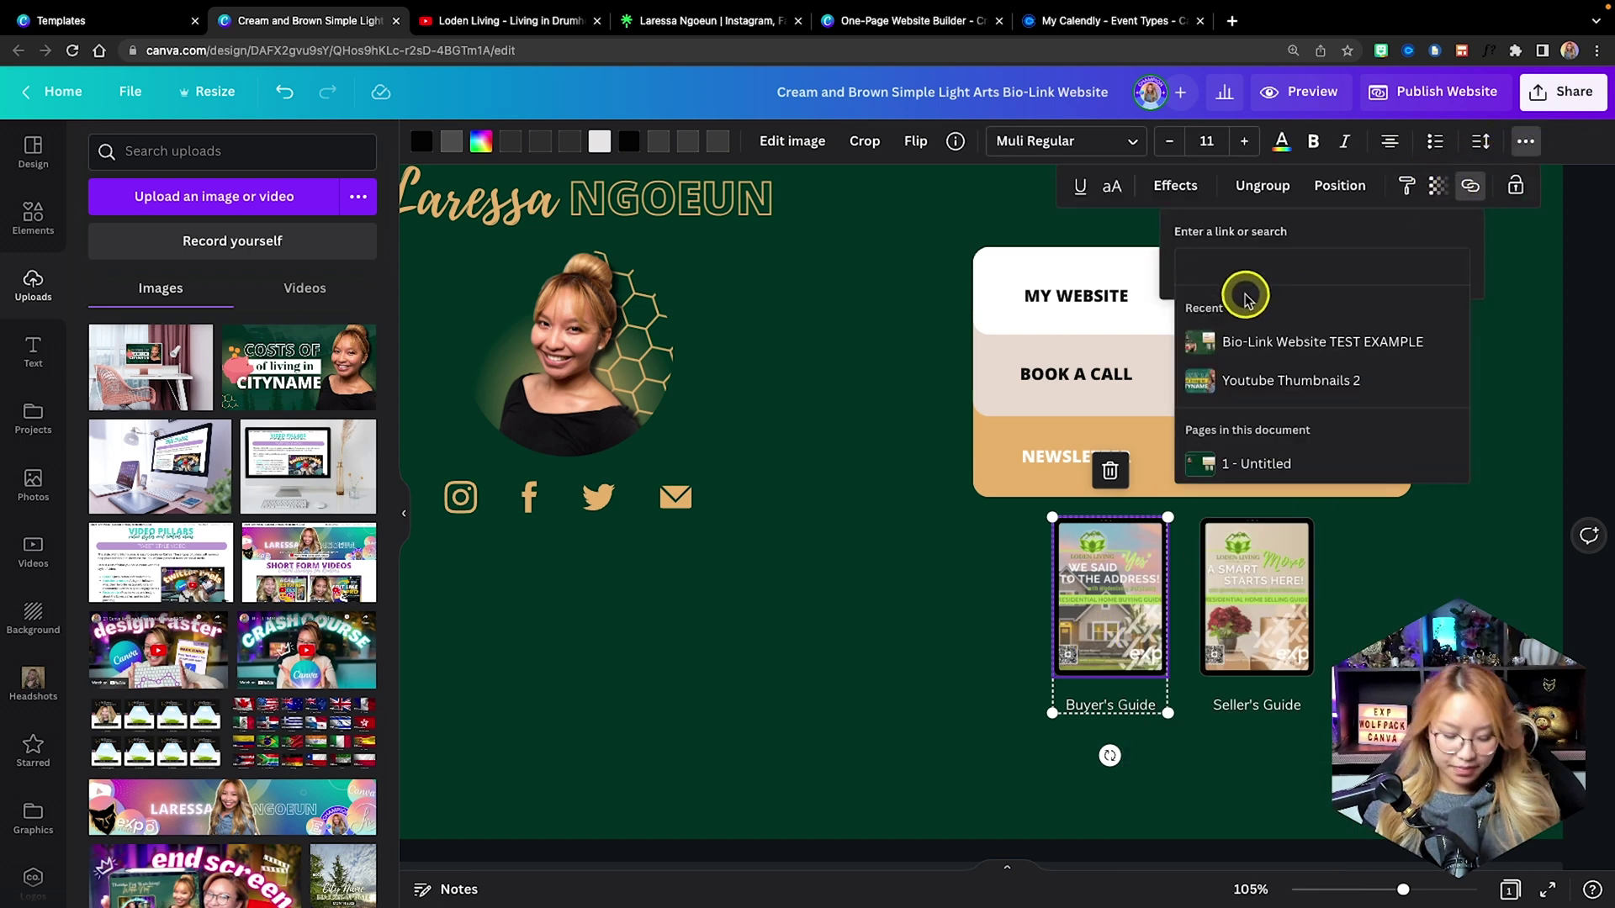
key("ctrl+v")
key("Return")
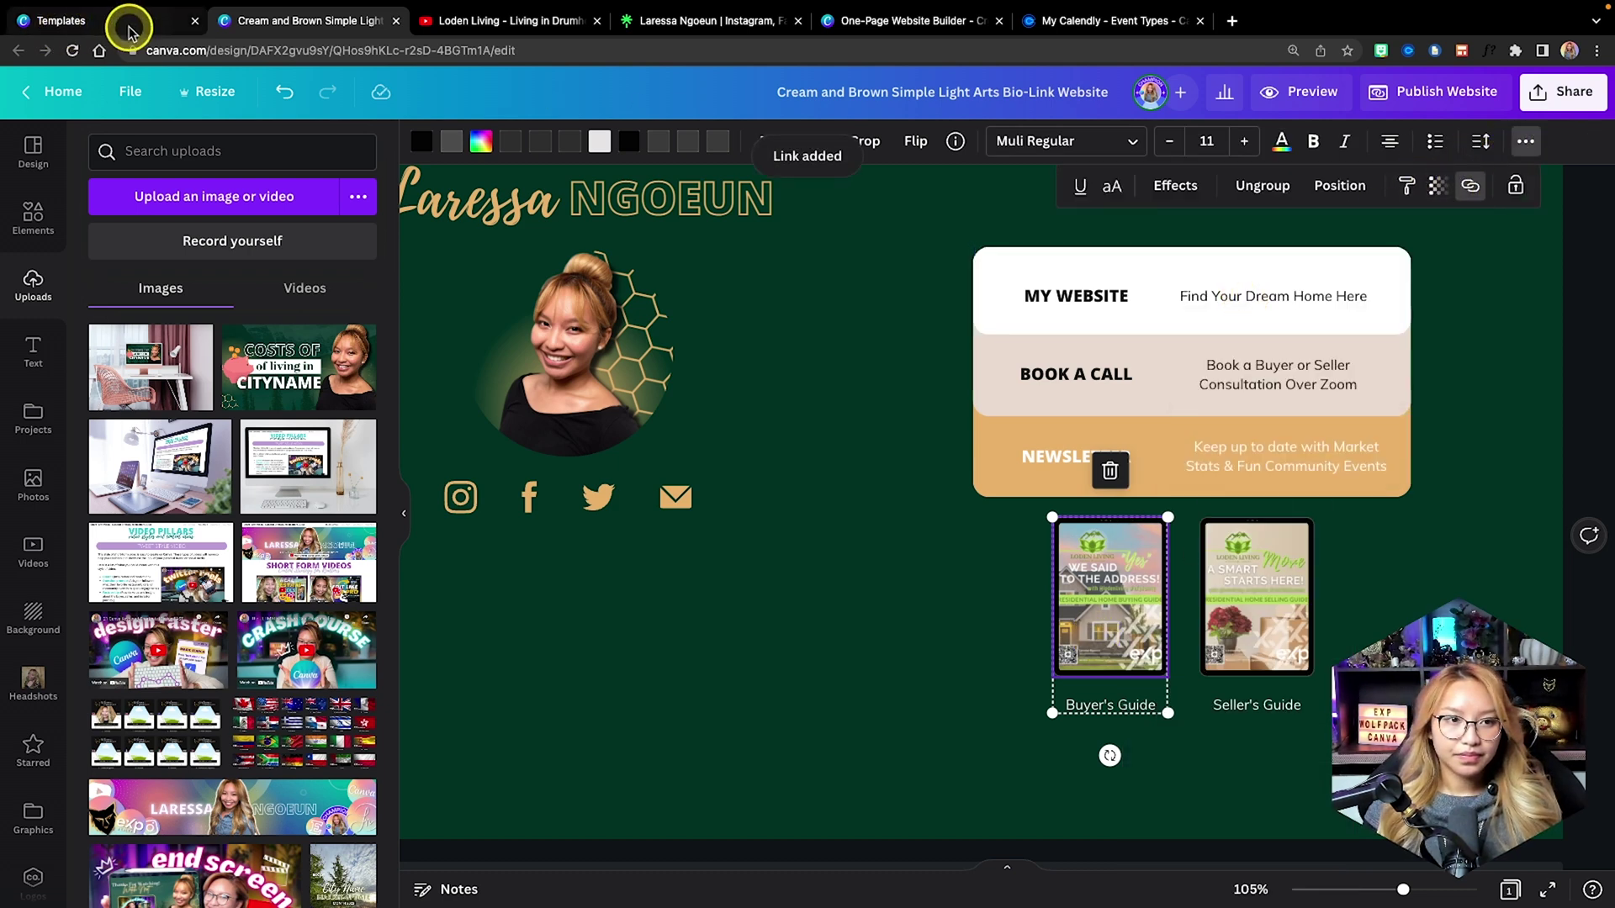
Link the Seller's Guide image to the FREE Seller's Guide address copied from linktr.ee.
left_click(673, 20)
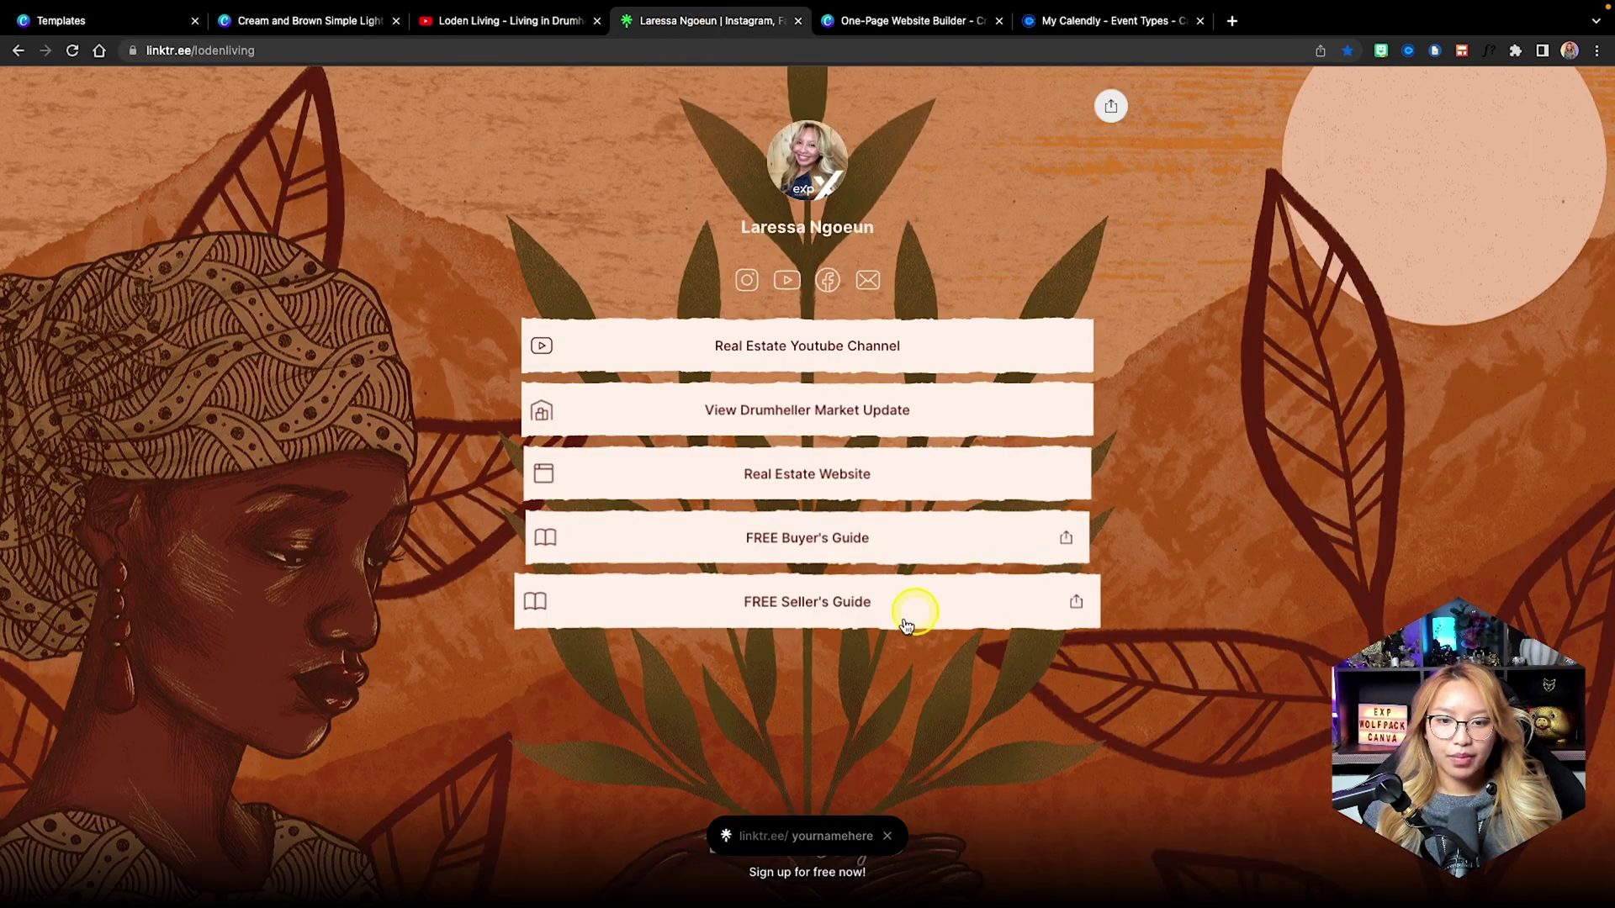
left_click(864, 619)
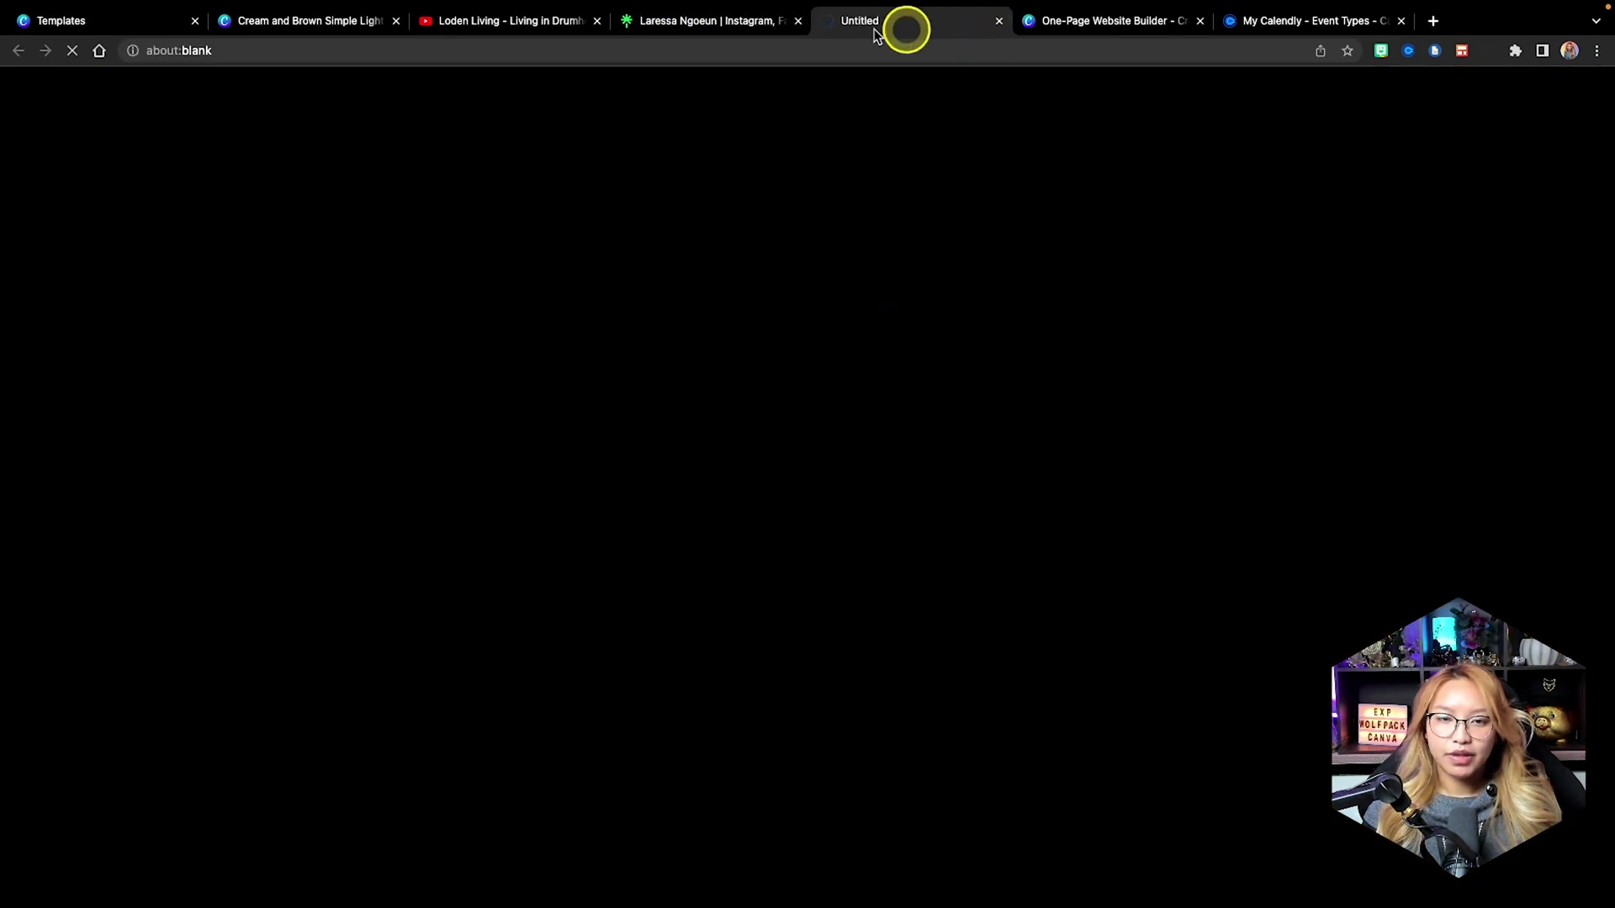
left_click(715, 20)
right_click(755, 603)
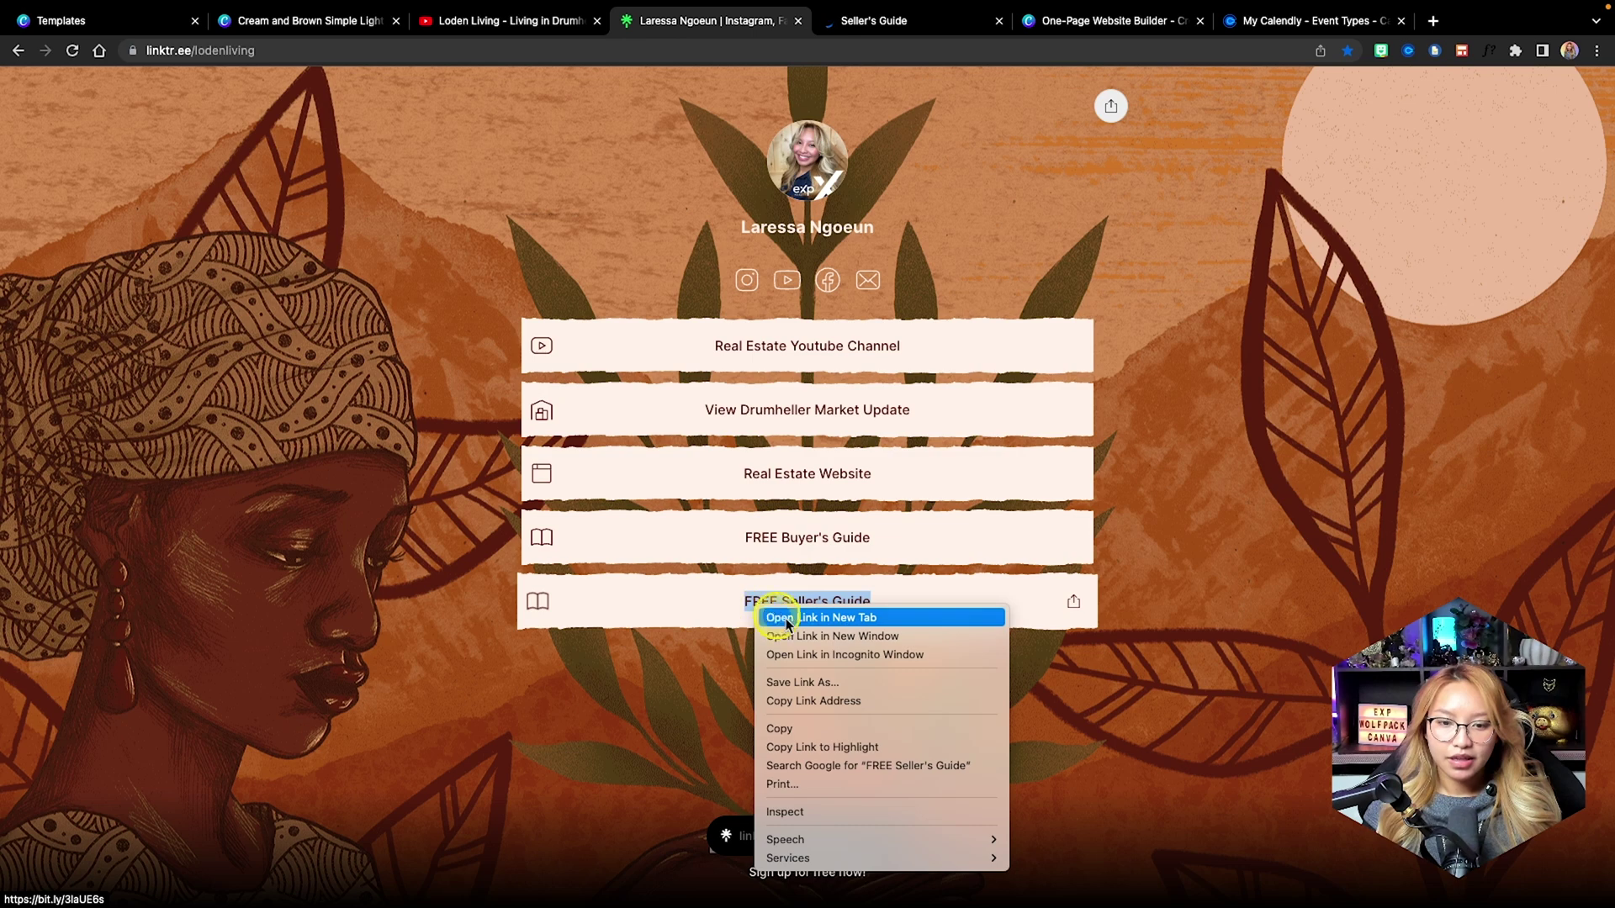
left_click(845, 701)
left_click(312, 20)
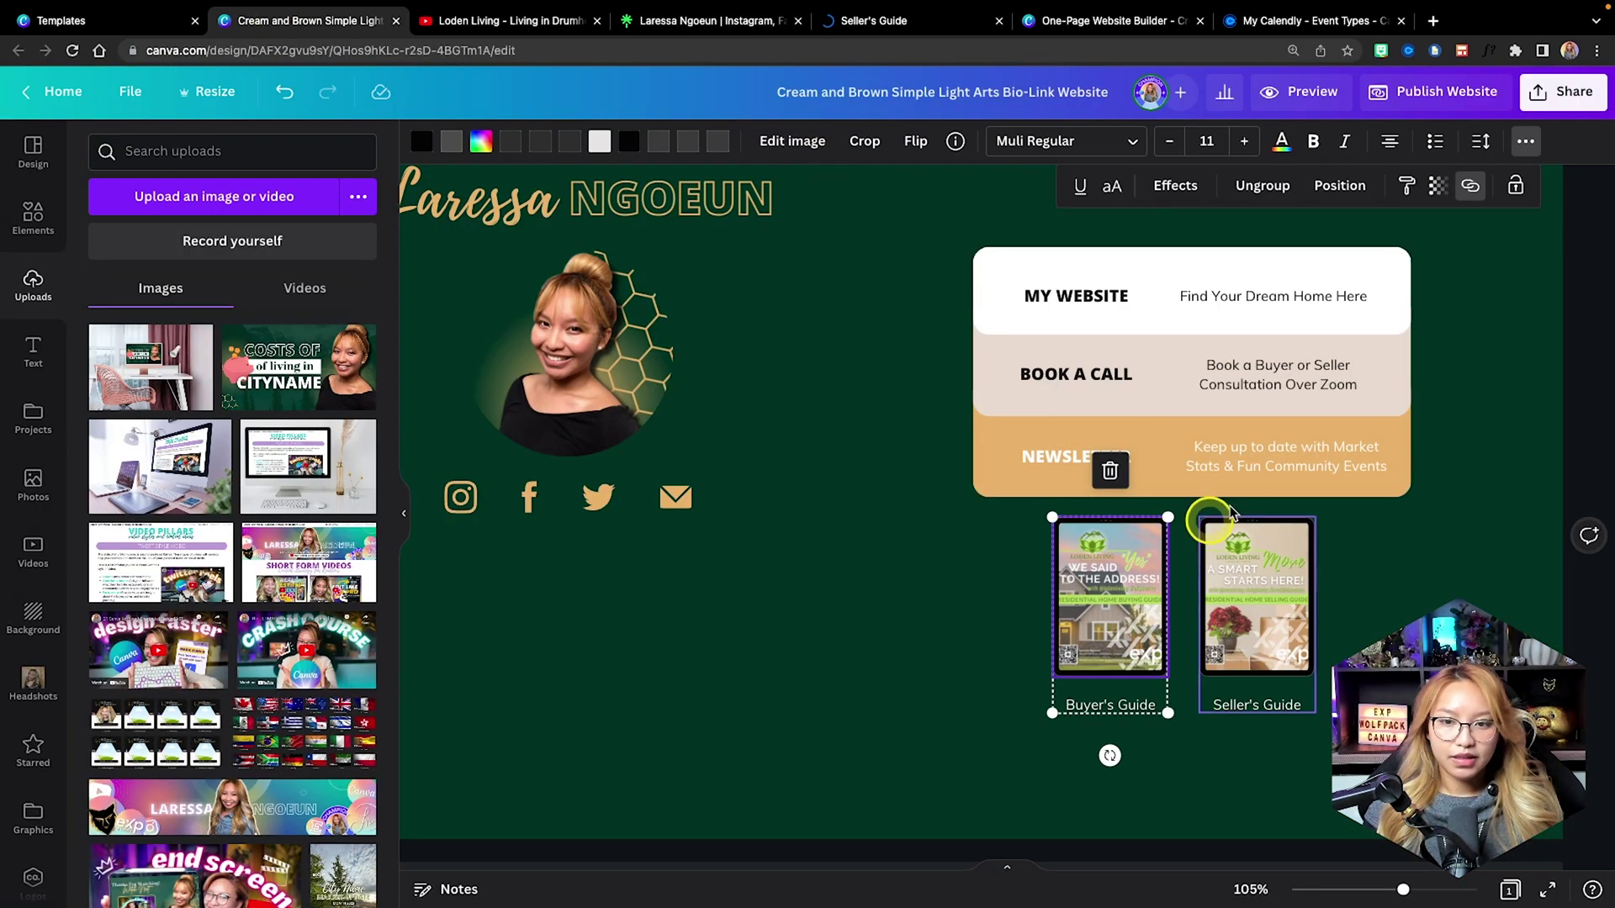
left_click(1236, 555)
left_click(1545, 141)
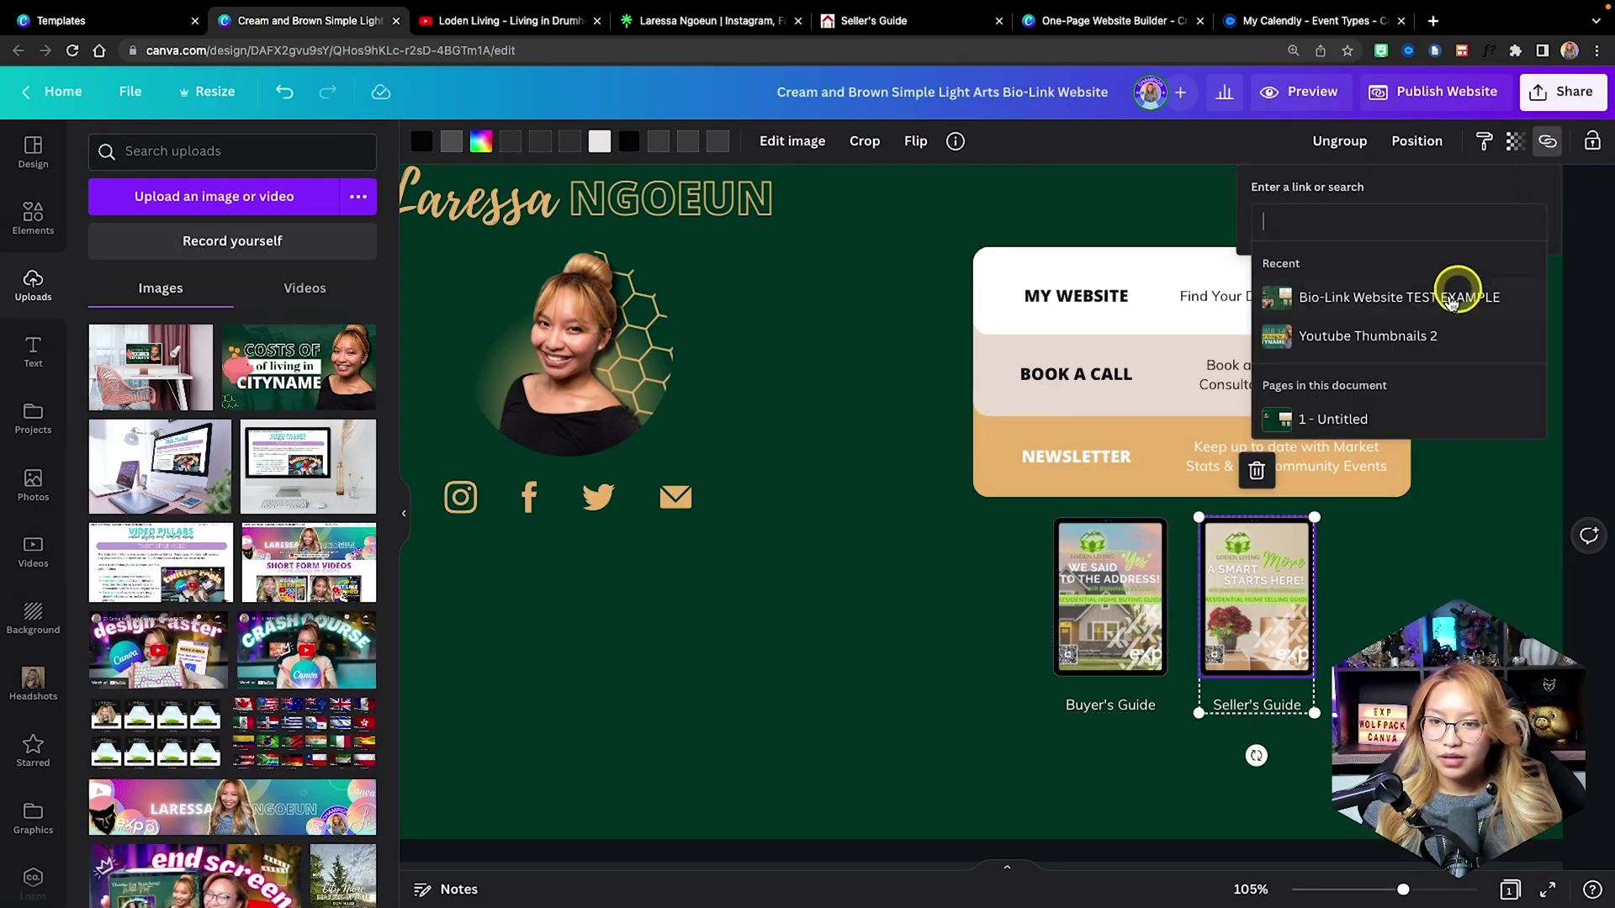
key("ctrl+v")
key("Return")
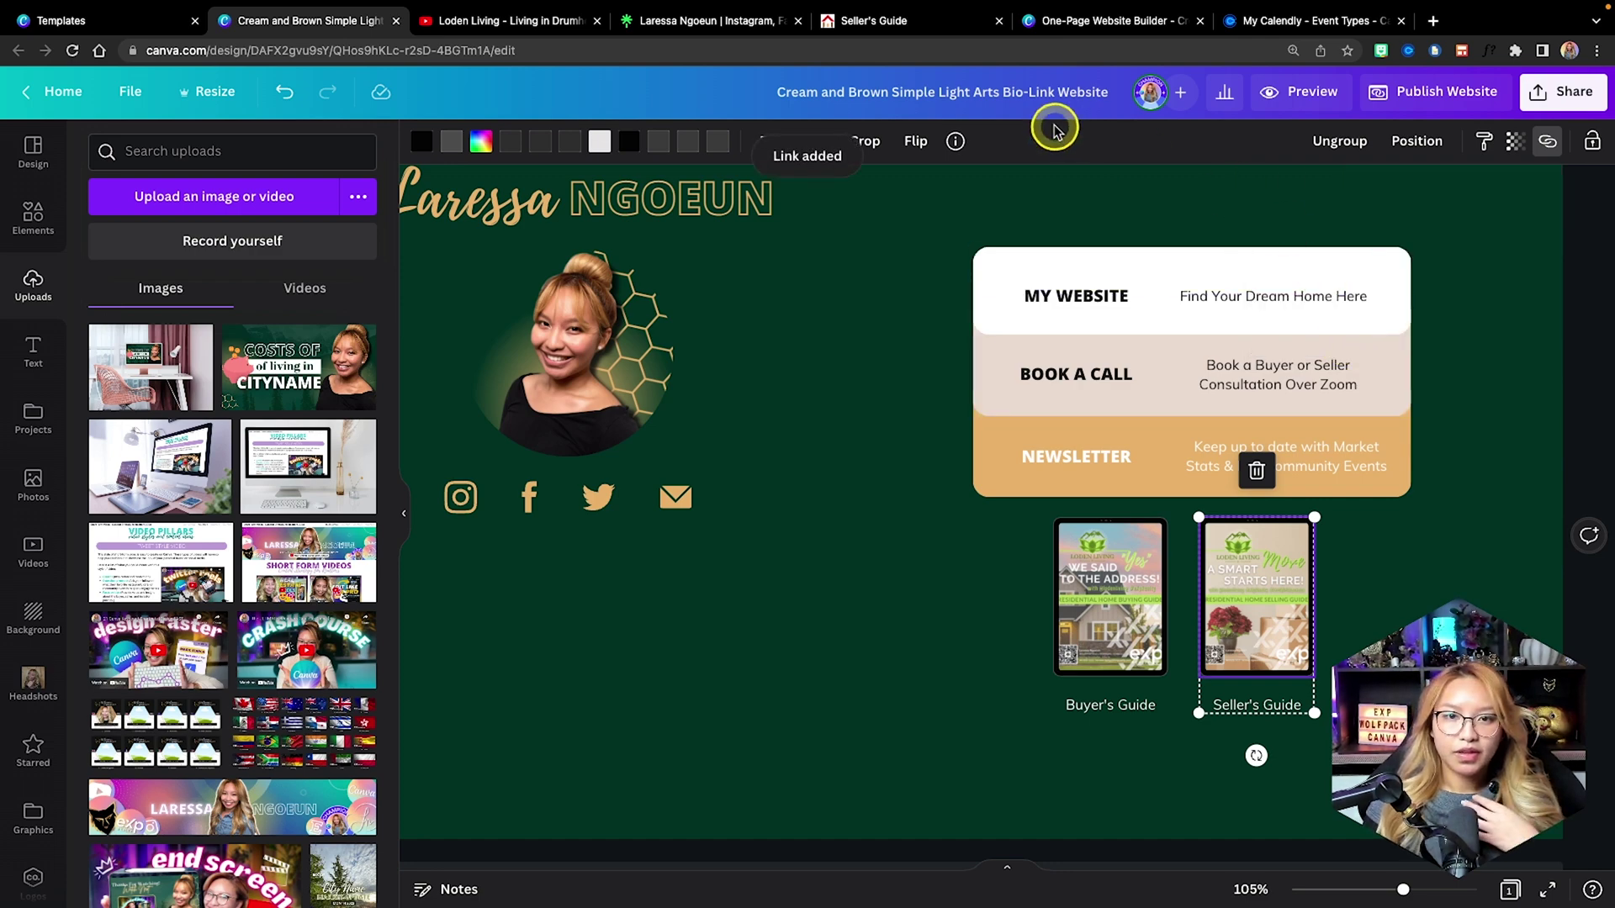
Review the opened Seller's Guide web page, close it, and select the Twitter icon in Canva.
left_click(890, 23)
scroll(928, 354, "down", 4)
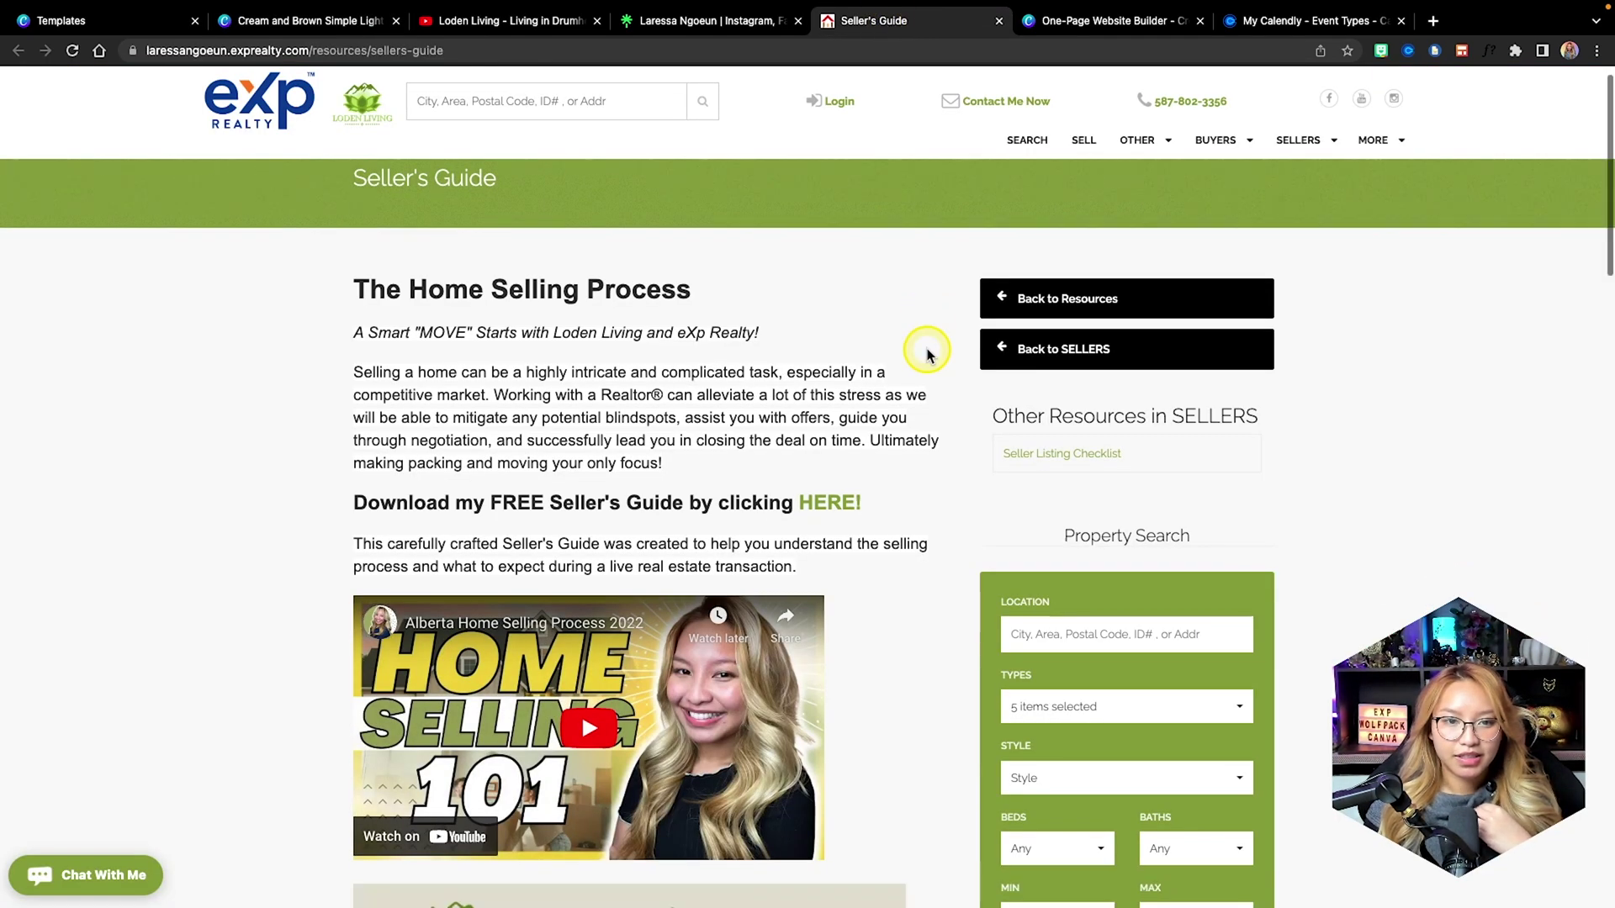
scroll(927, 352, "down", 4)
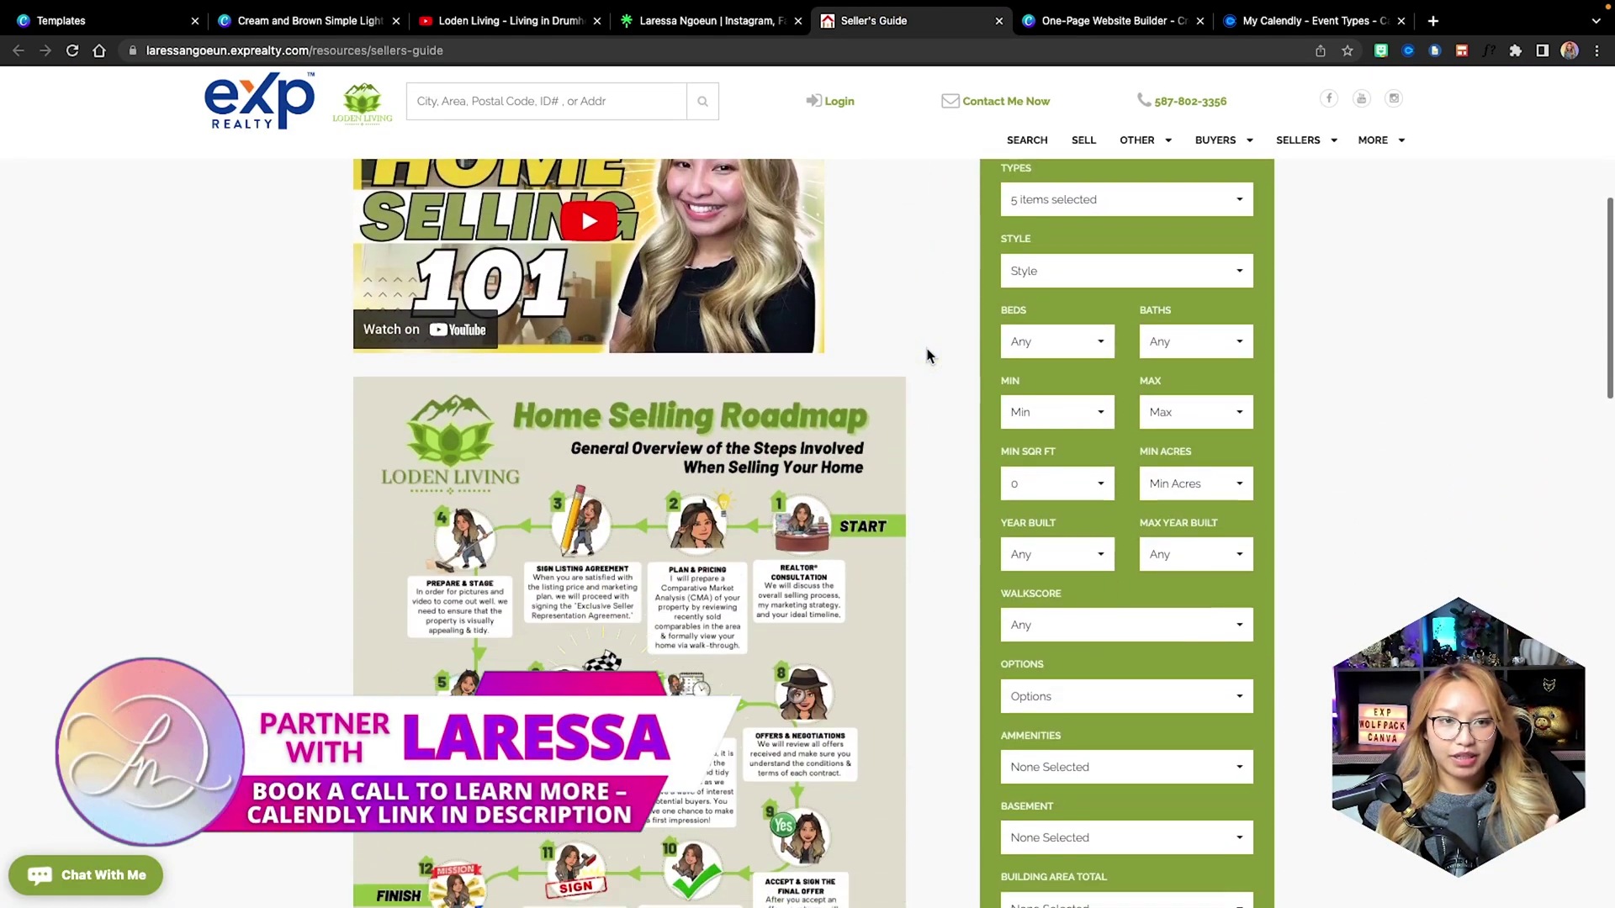
scroll(908, 294, "up", 8)
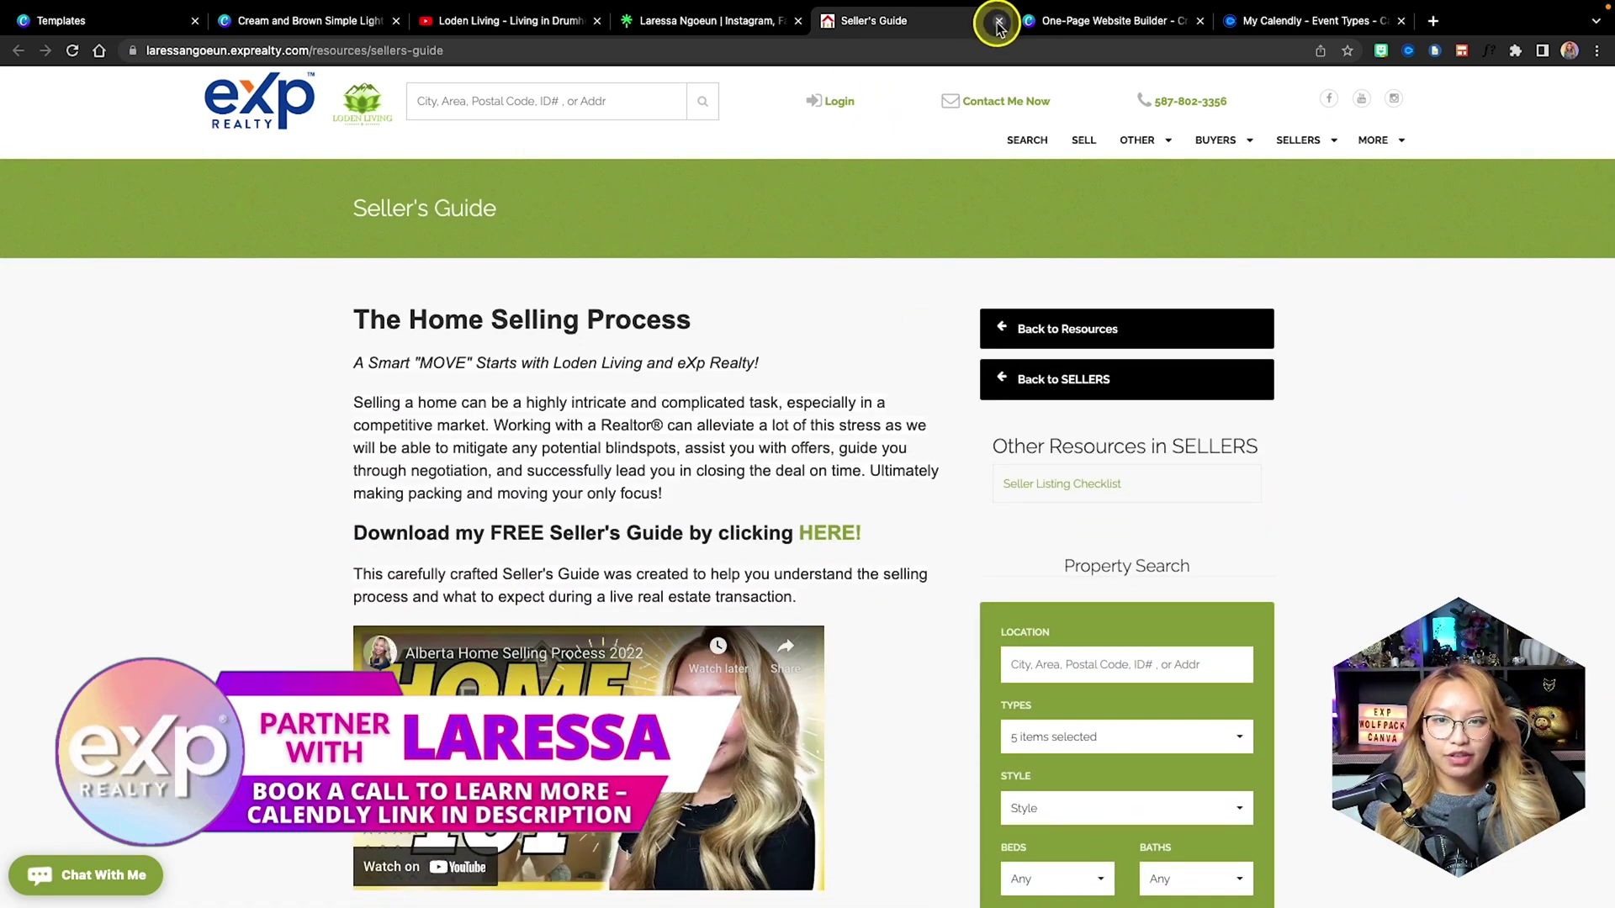
left_click(998, 20)
left_click(286, 15)
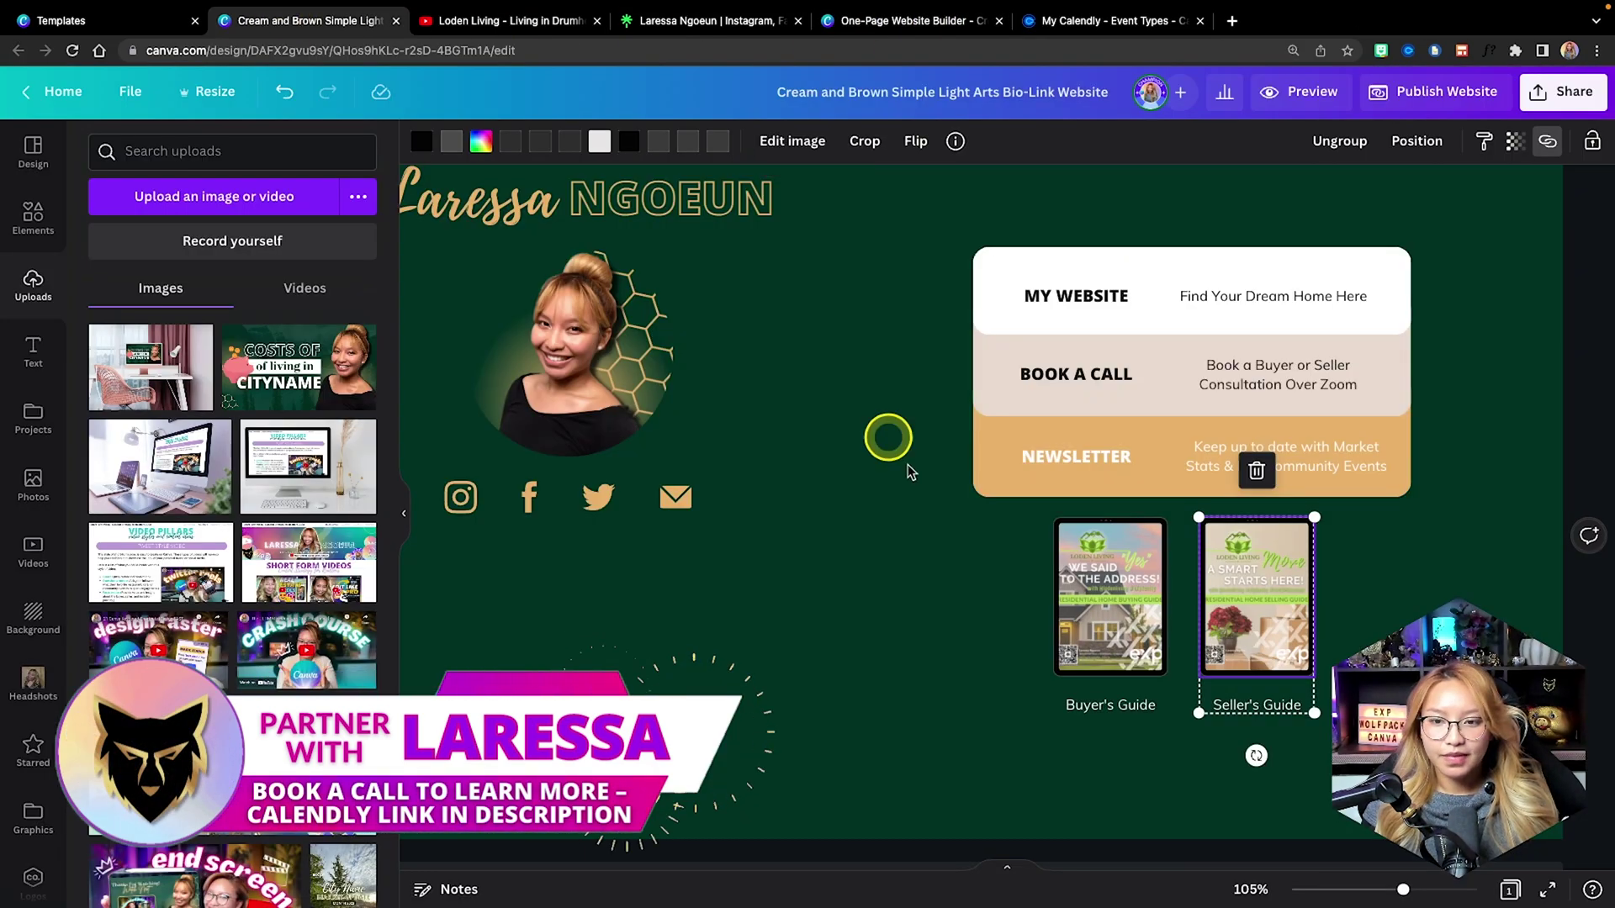
left_click(973, 717)
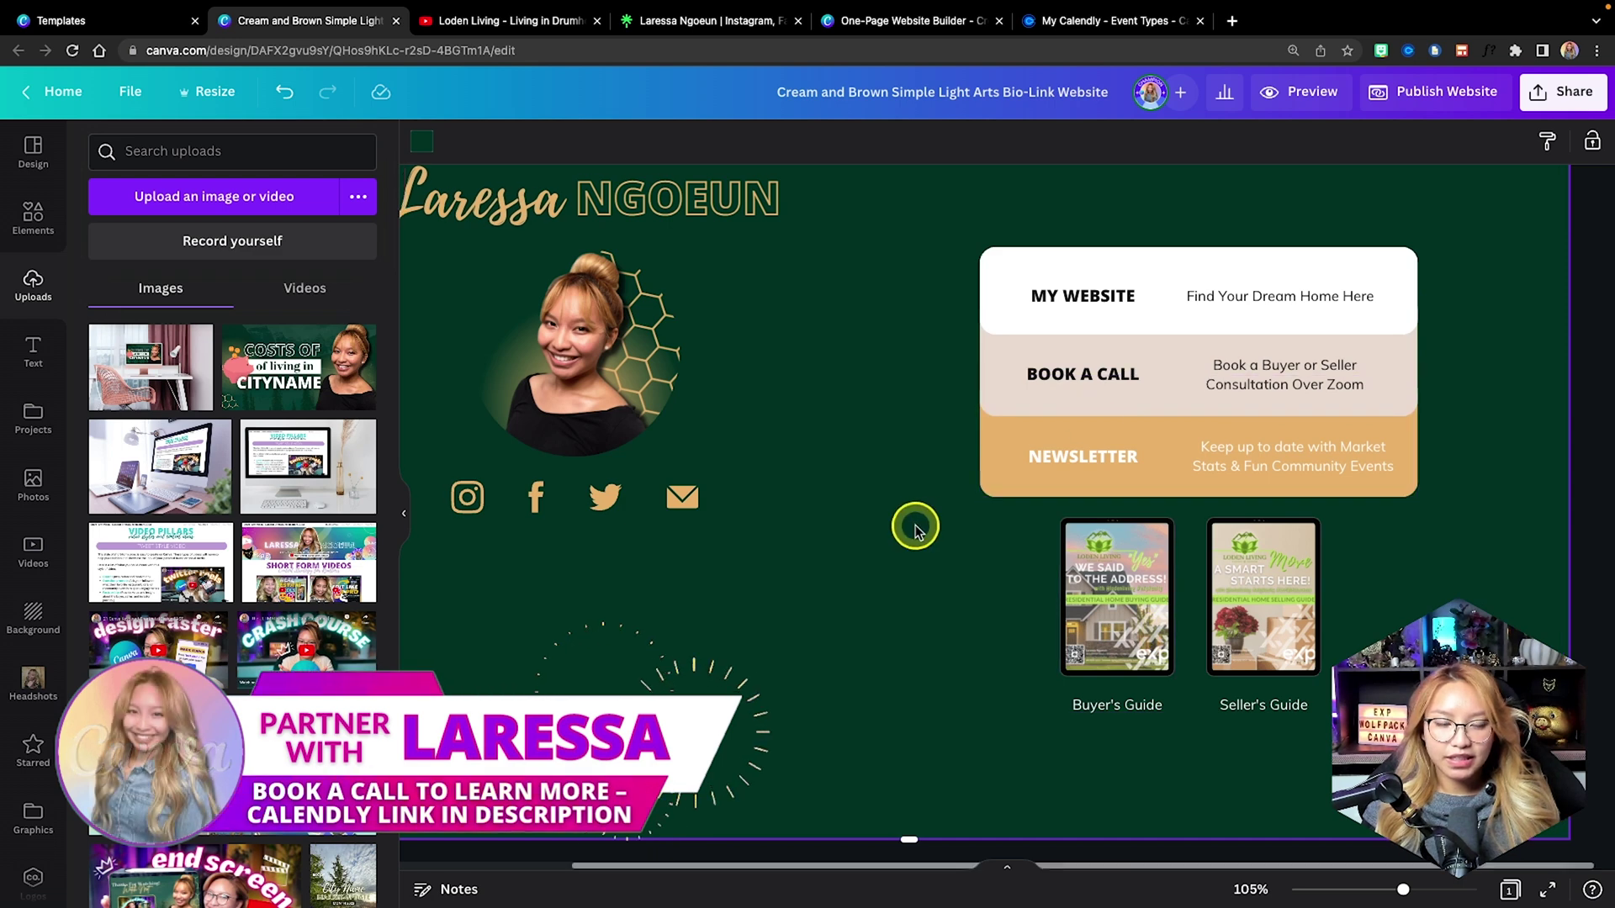
scroll(919, 530, "left", 3)
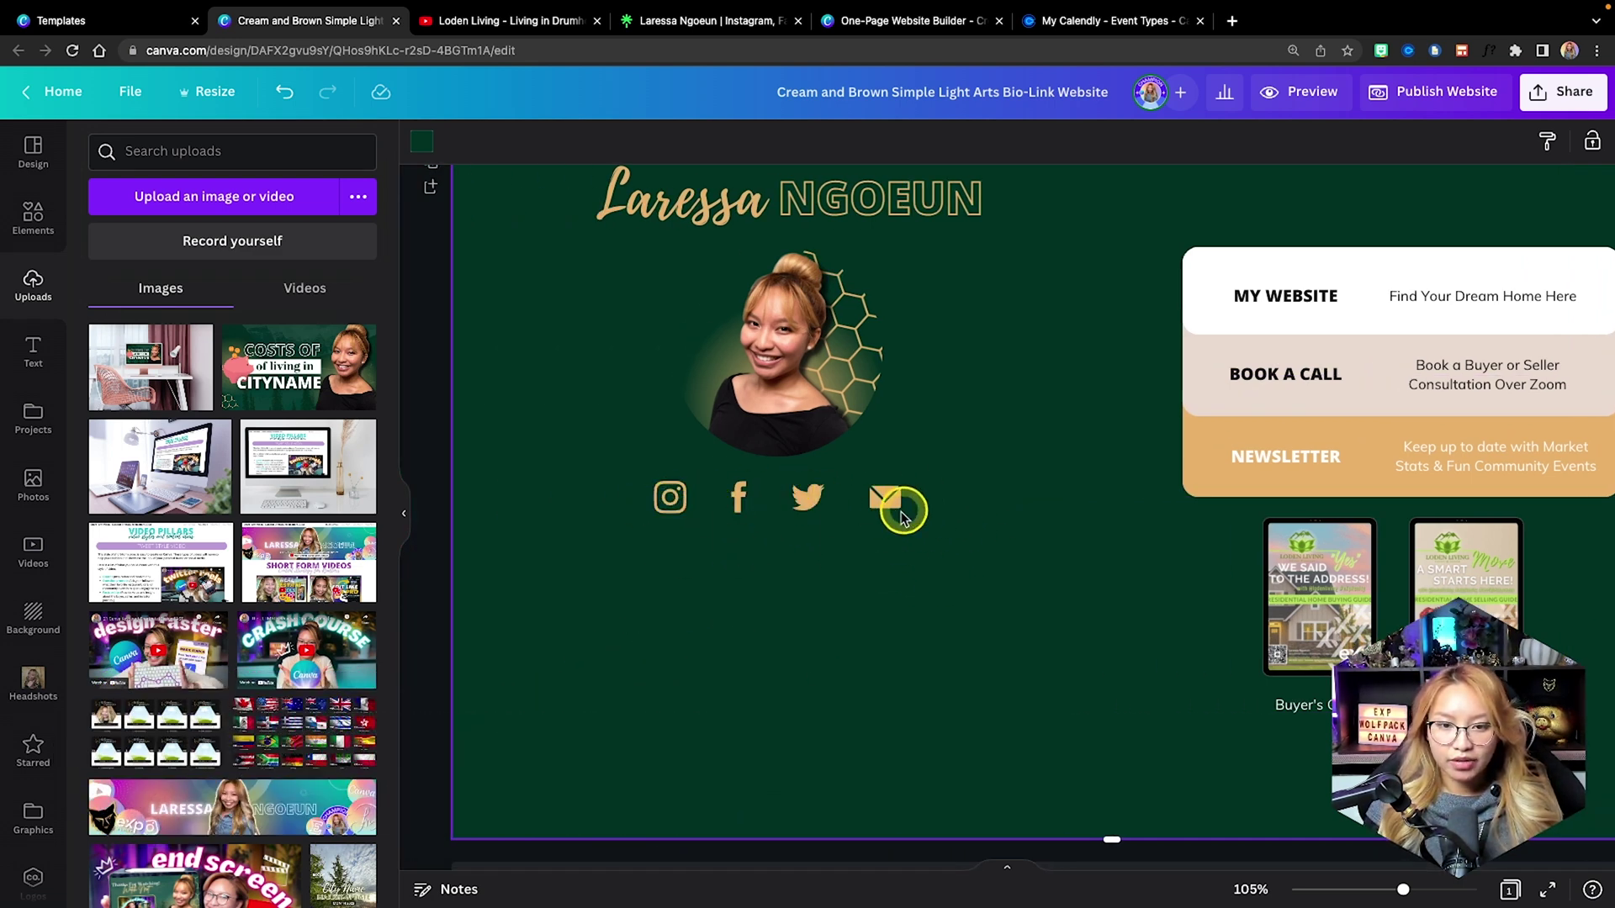
left_click(809, 497)
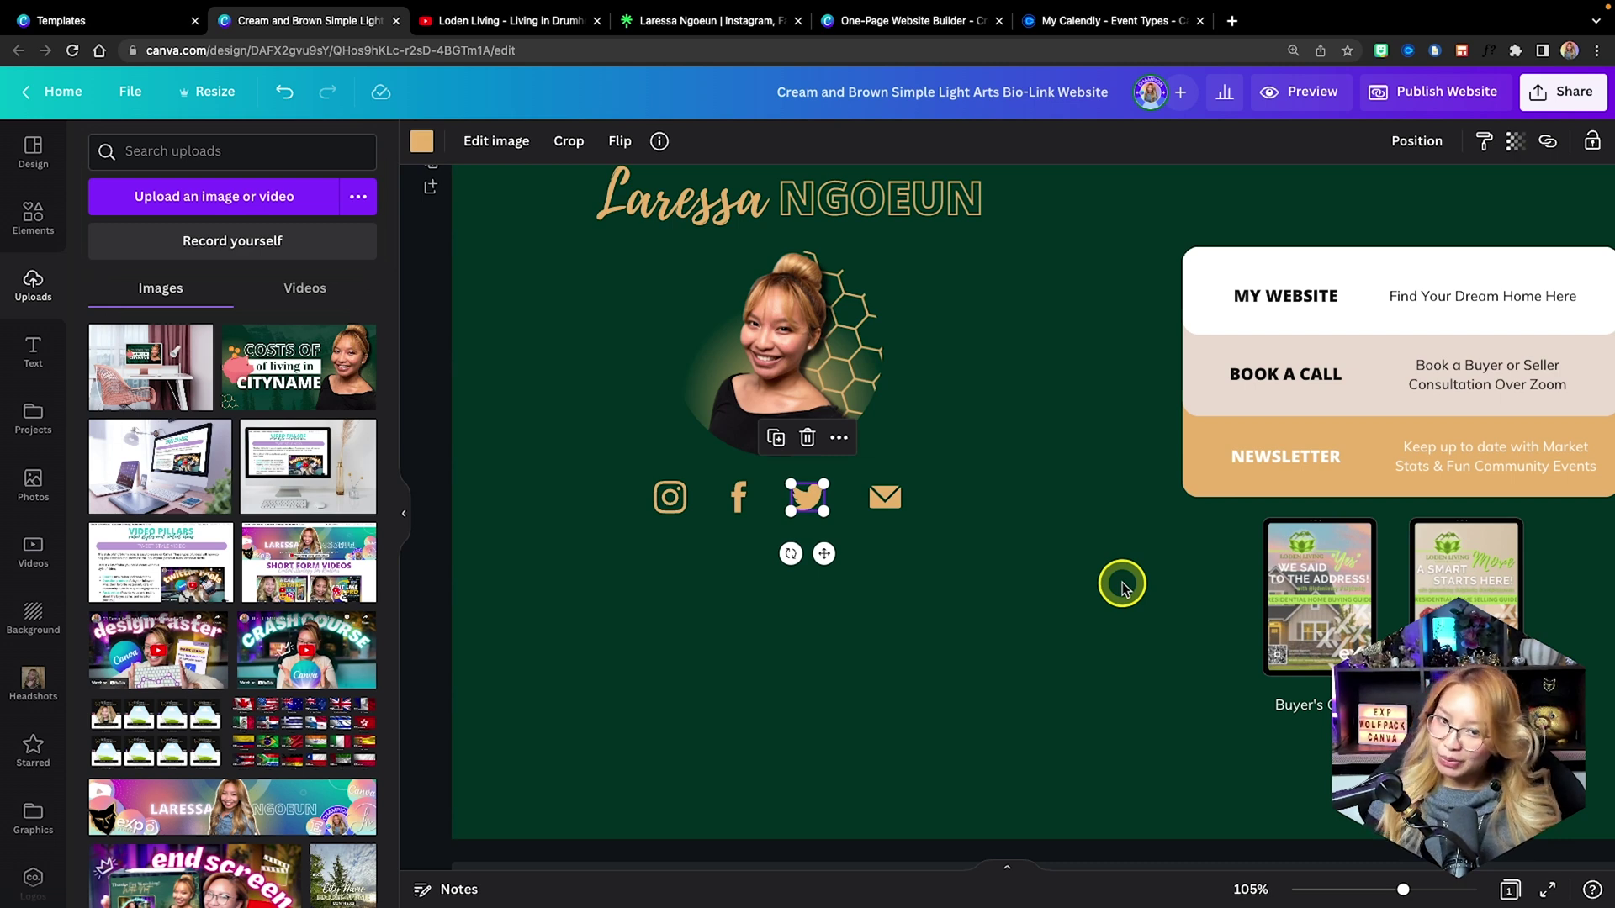
Replace the Twitter icon with a YouTube play-button graphic recoloured tan.
key("Delete")
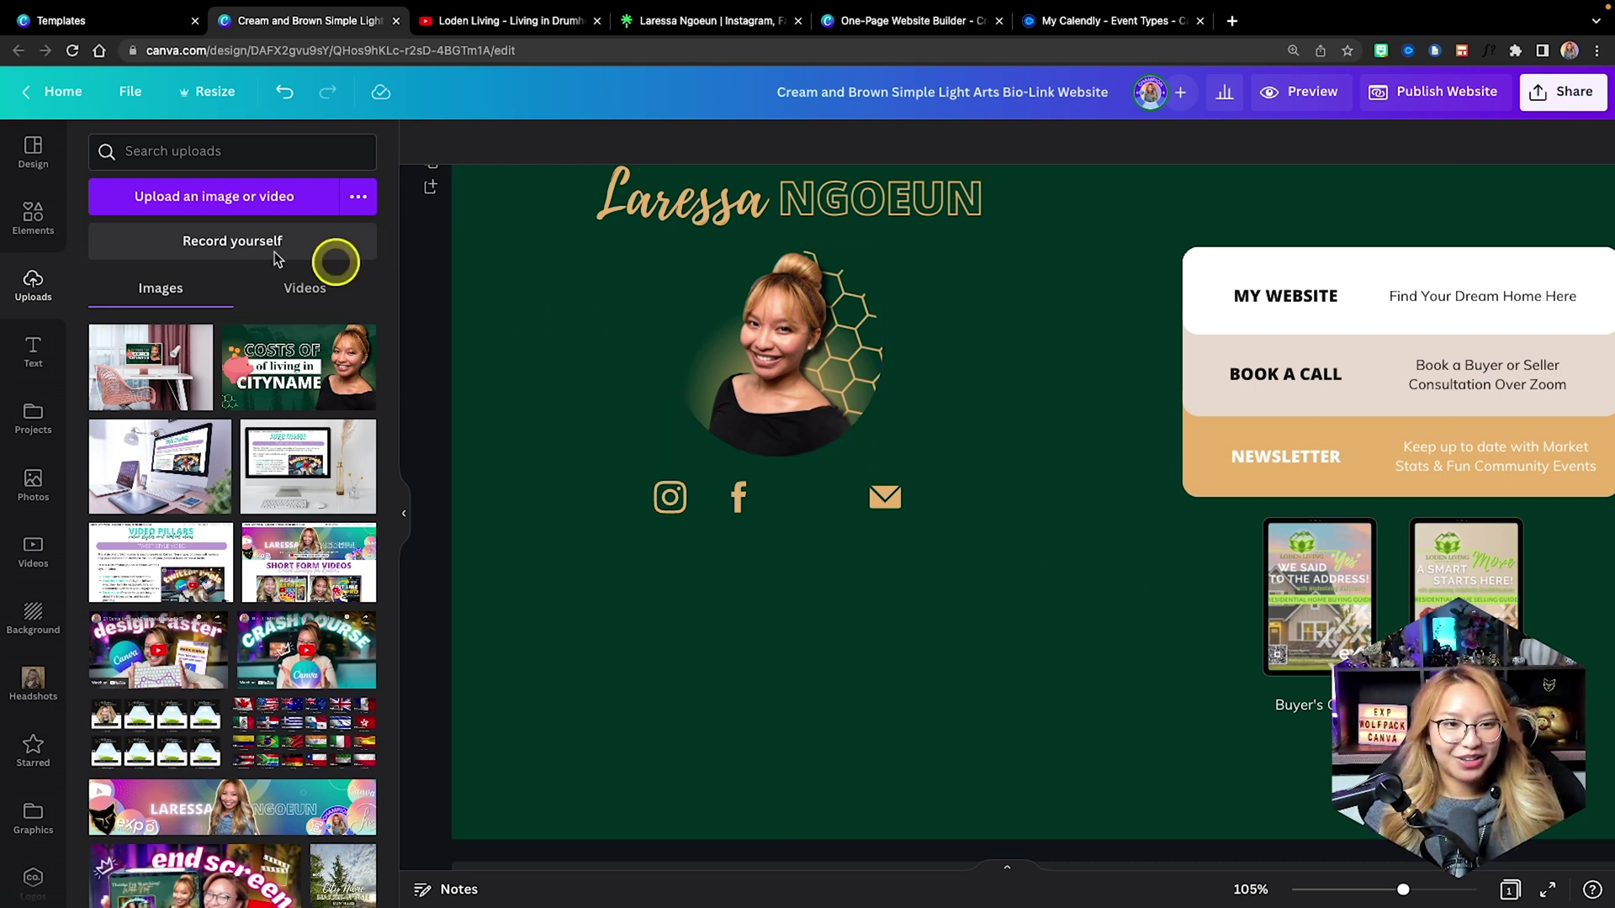
left_click(39, 213)
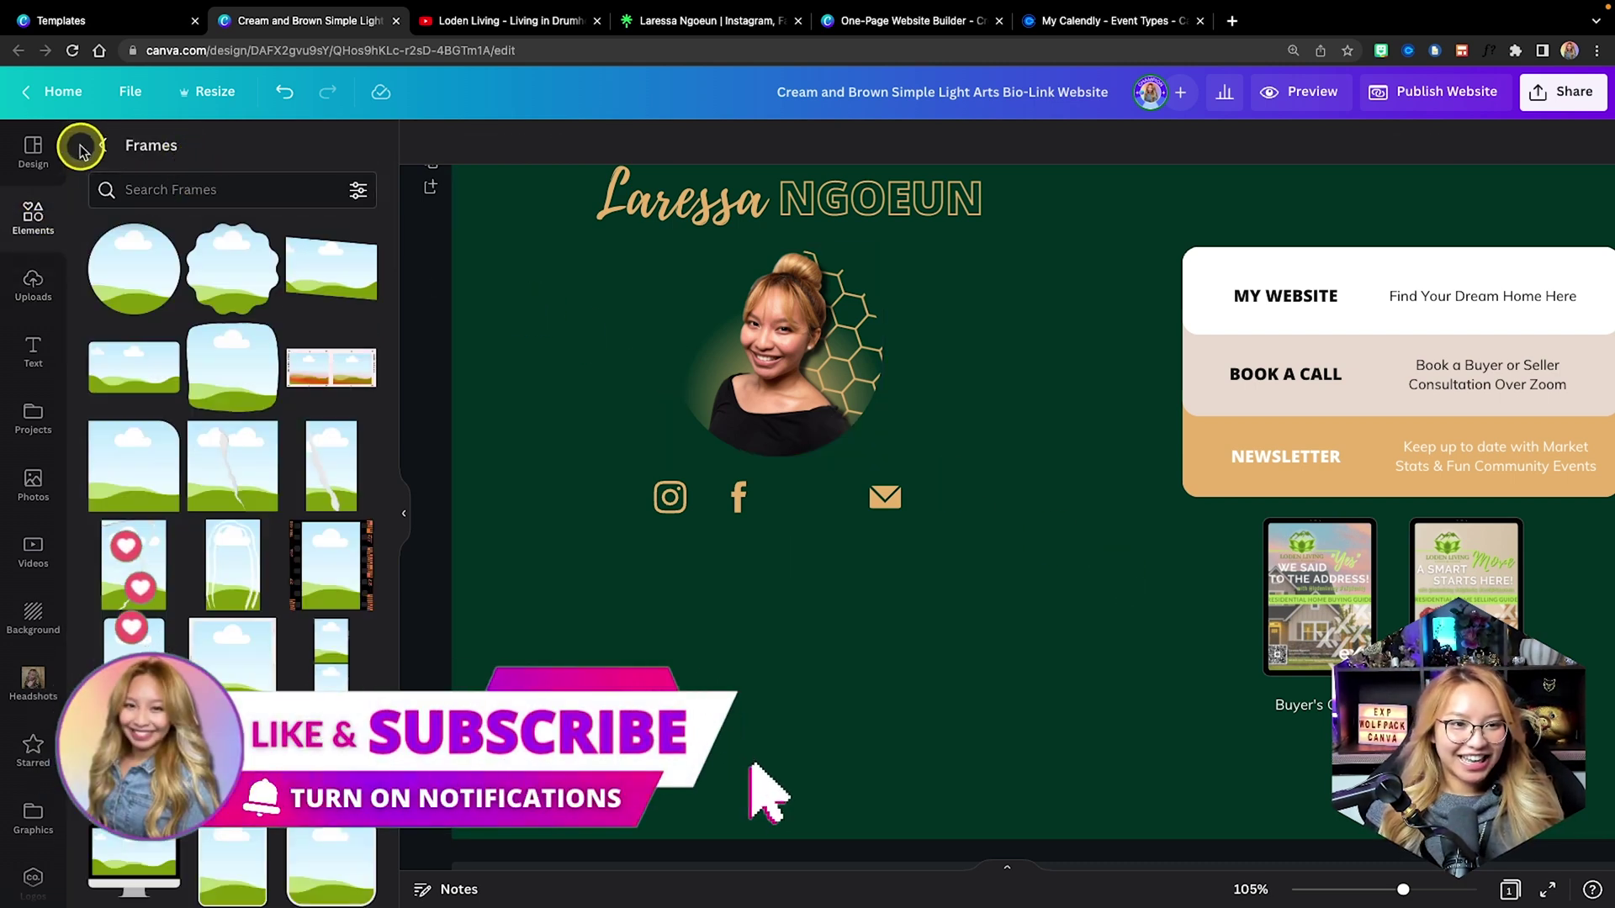
left_click(87, 151)
left_click(173, 160)
type("yo")
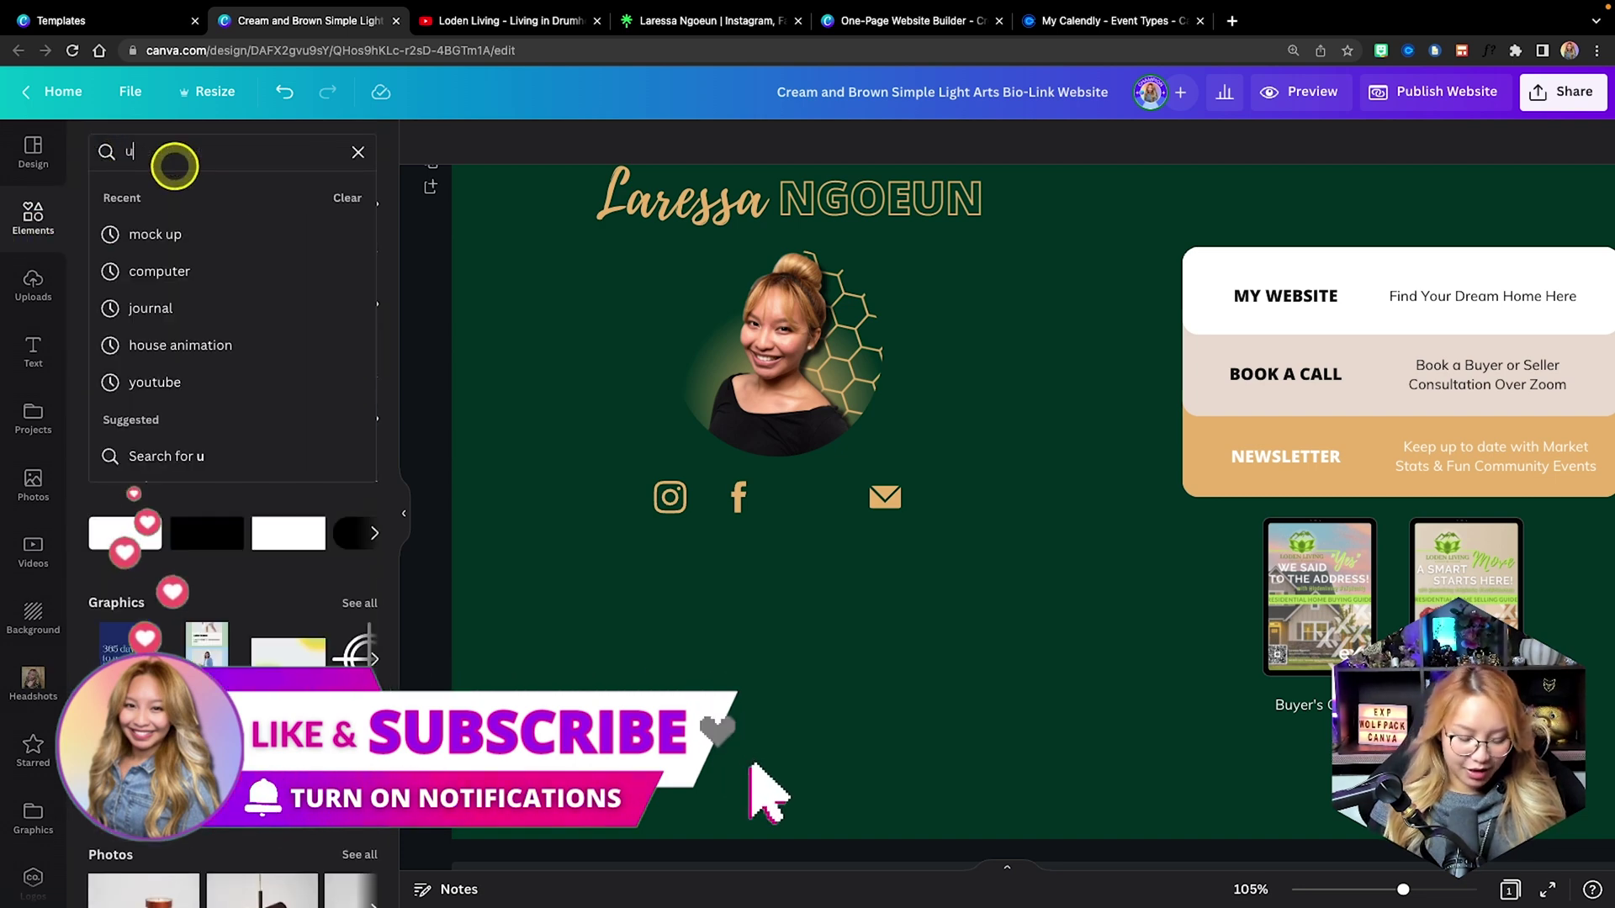
type("utube")
key("Return")
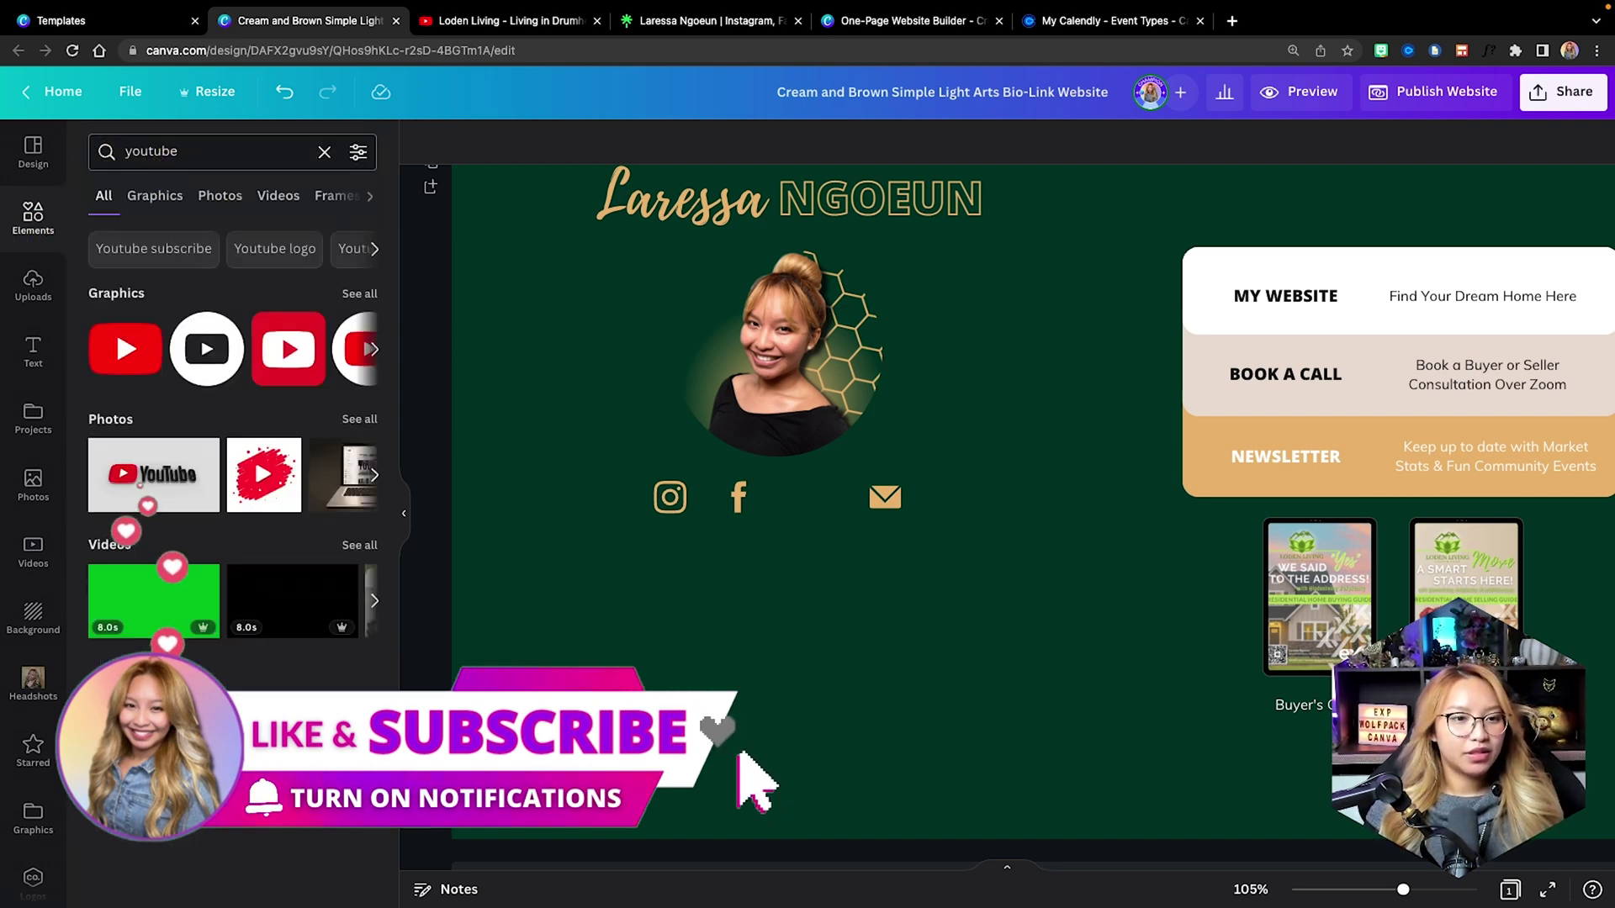
left_click(375, 349)
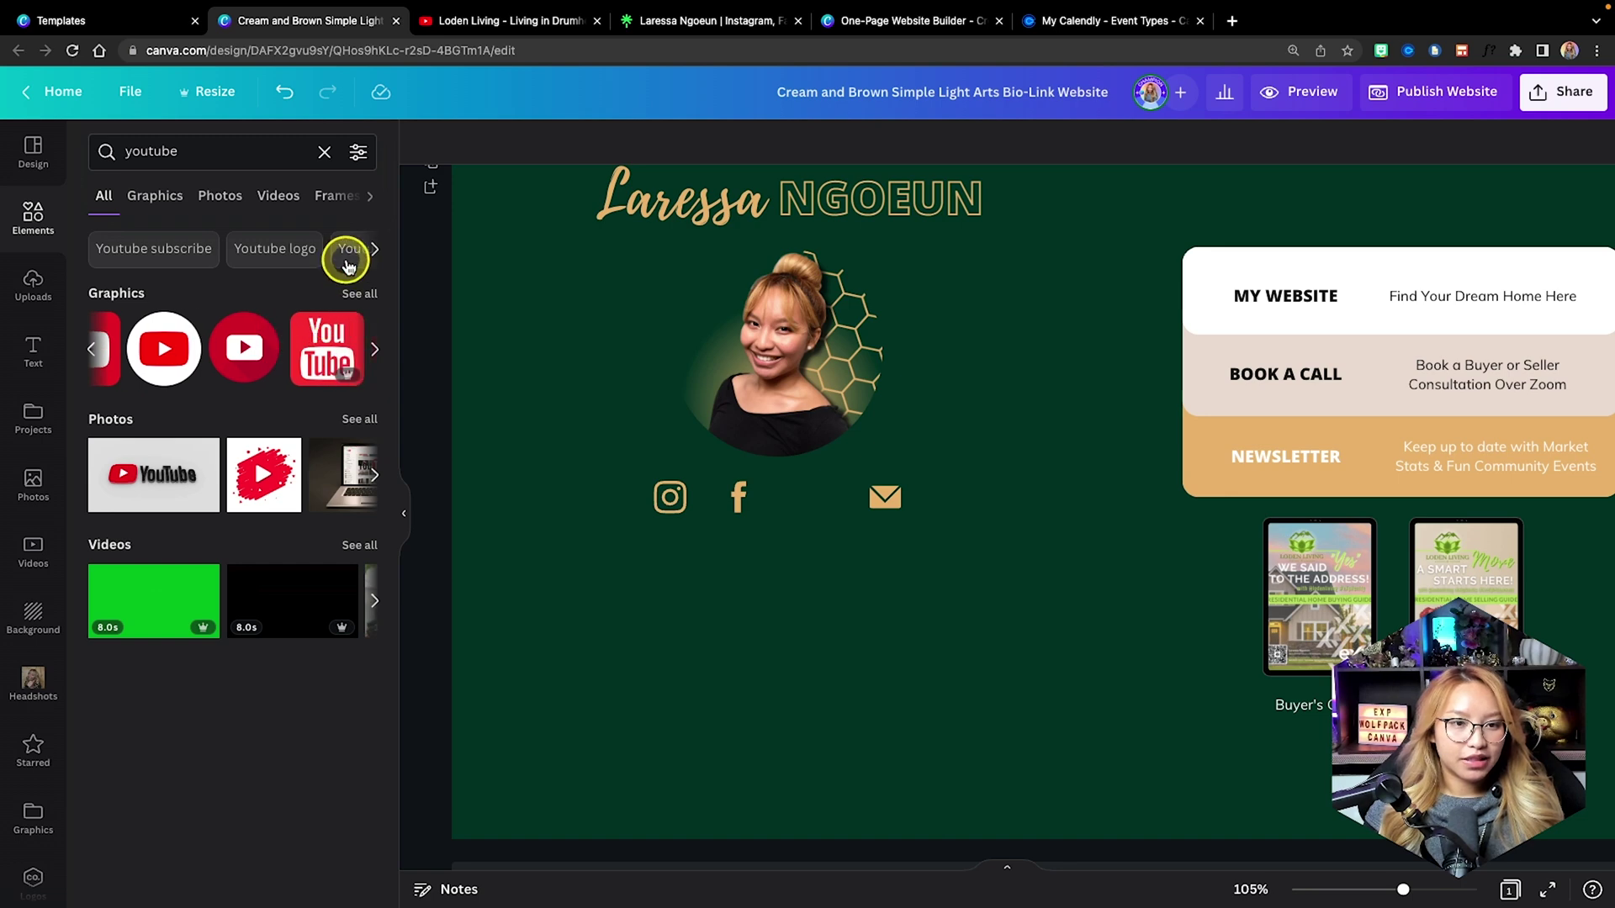
left_click(91, 349)
left_click(122, 345)
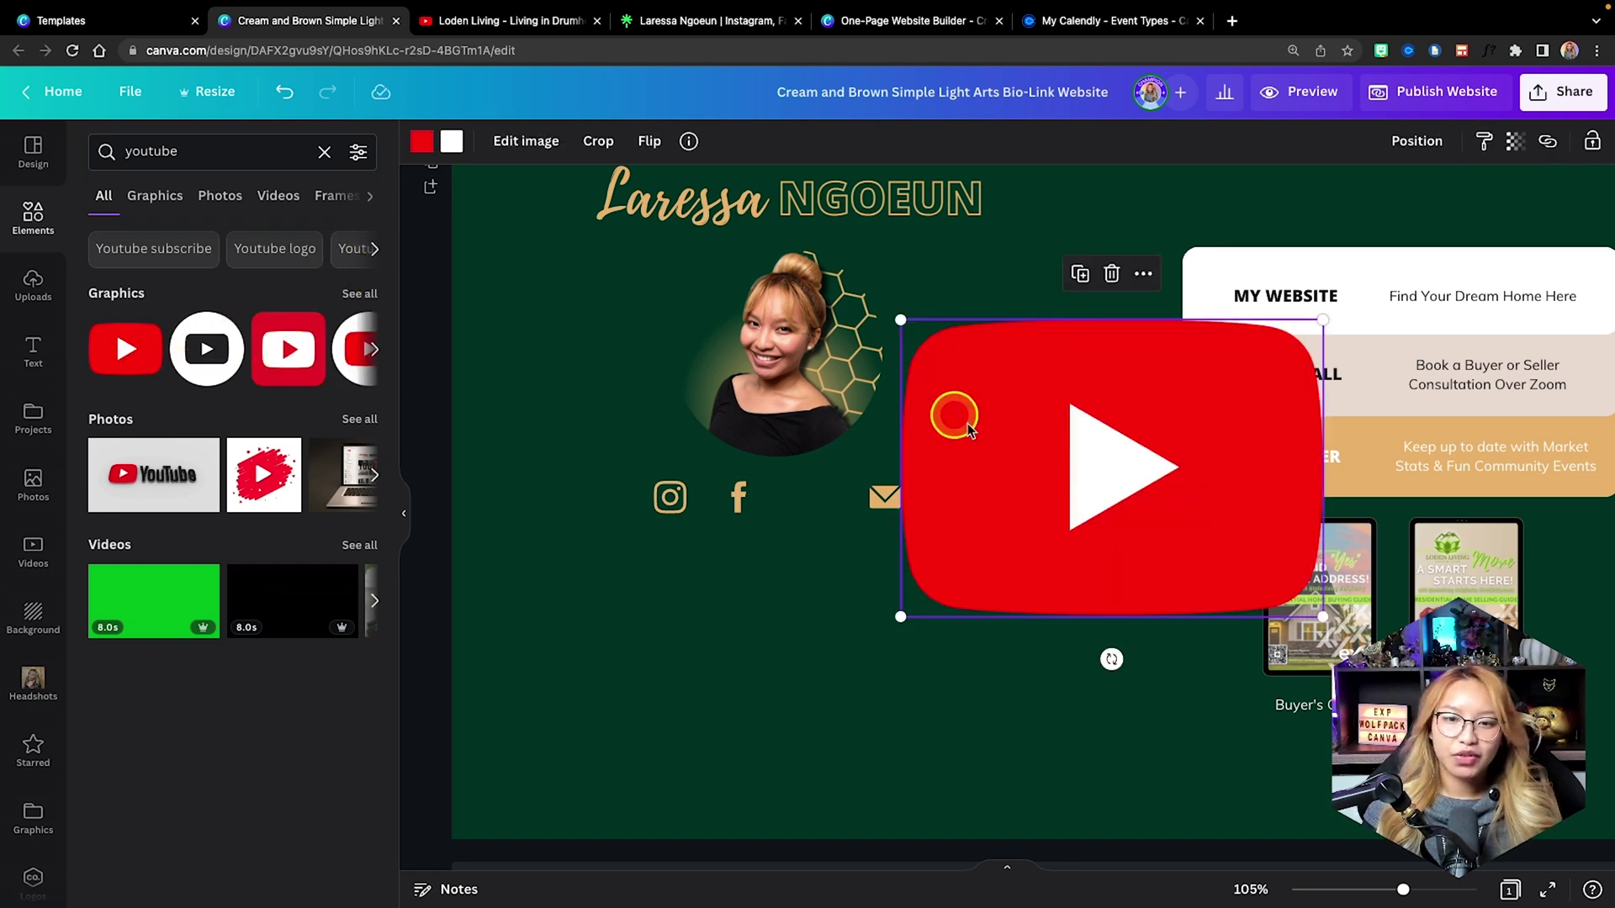
left_click(421, 141)
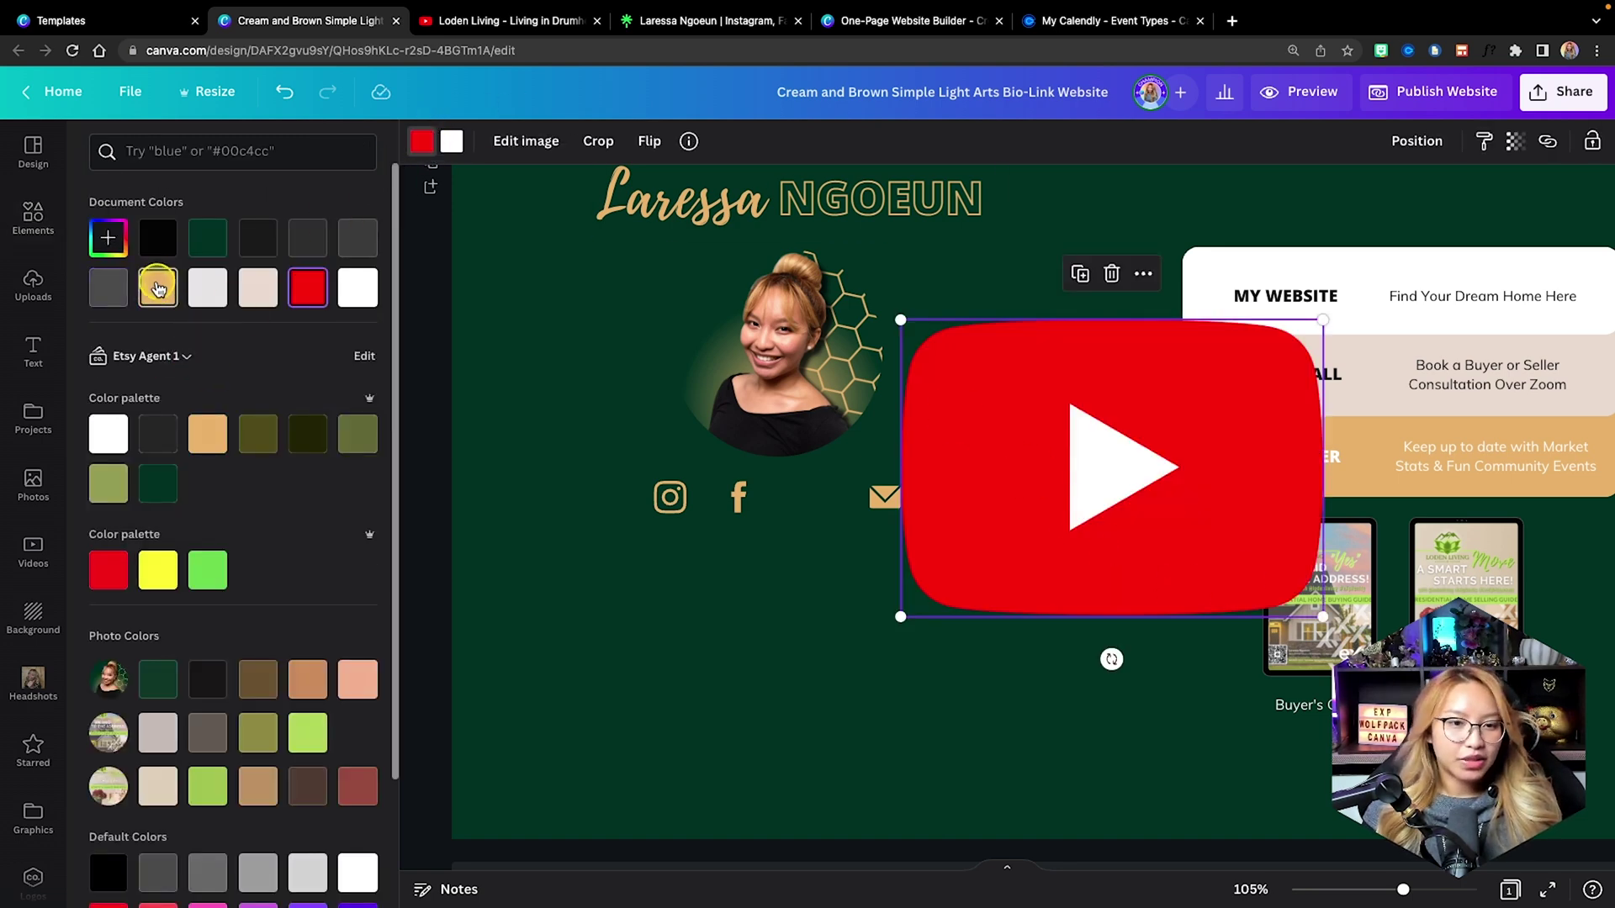
left_click(158, 288)
Shrink the YouTube icon to social-icon size, even its spacing, and enlarge the envelope icon.
left_click_drag(1323, 319, 806, 513)
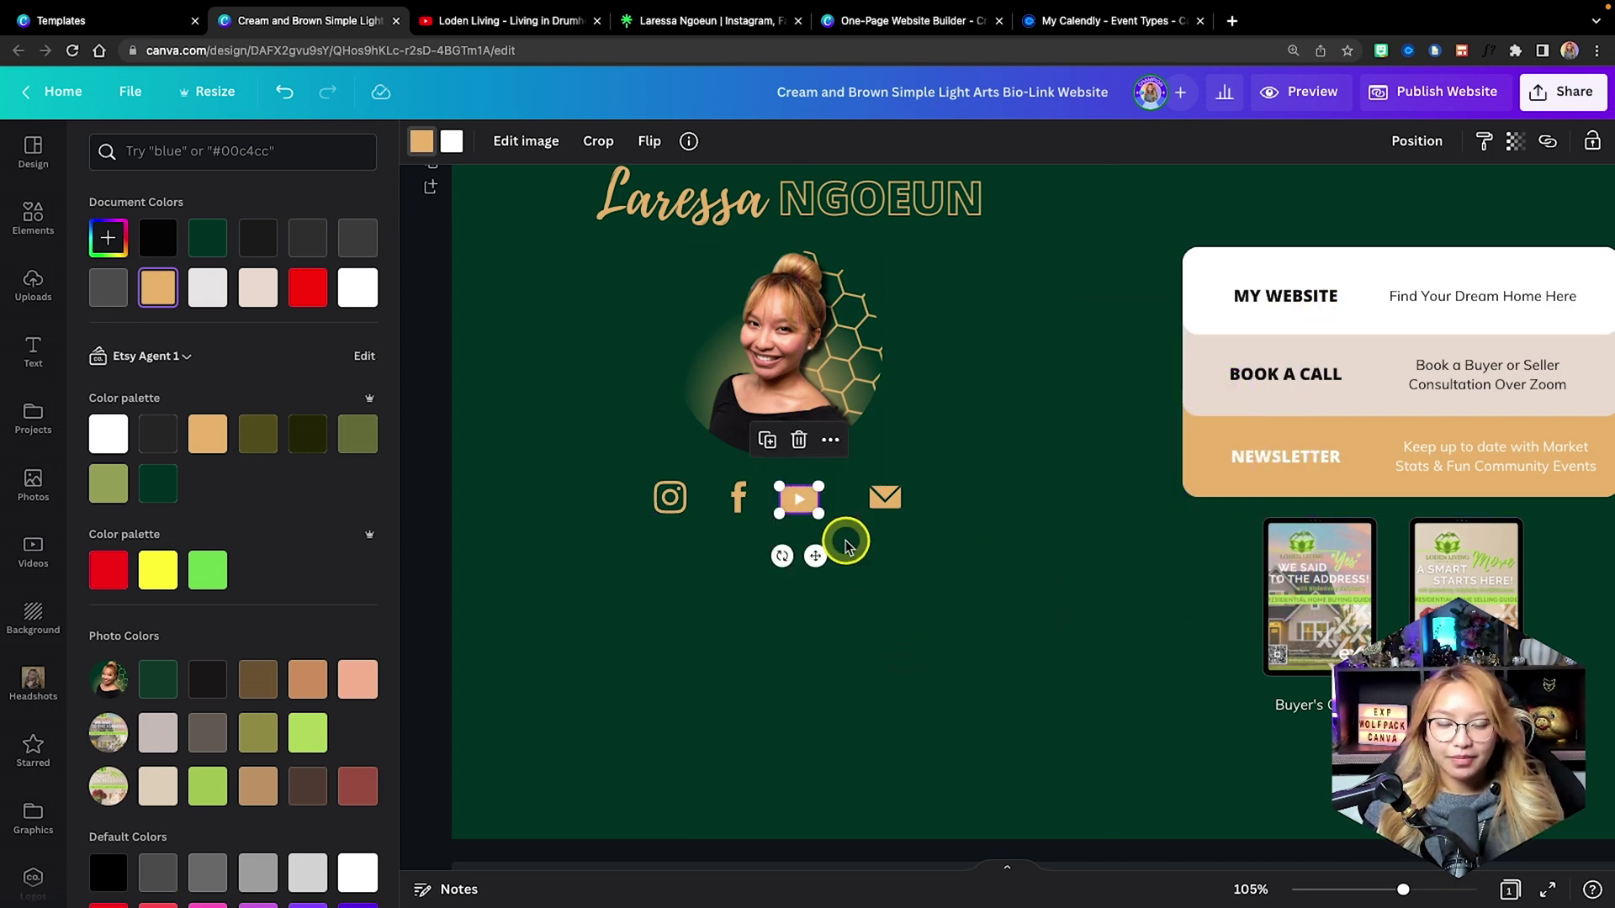
scroll(844, 542, "up", 5)
left_click_drag(742, 454, 760, 449)
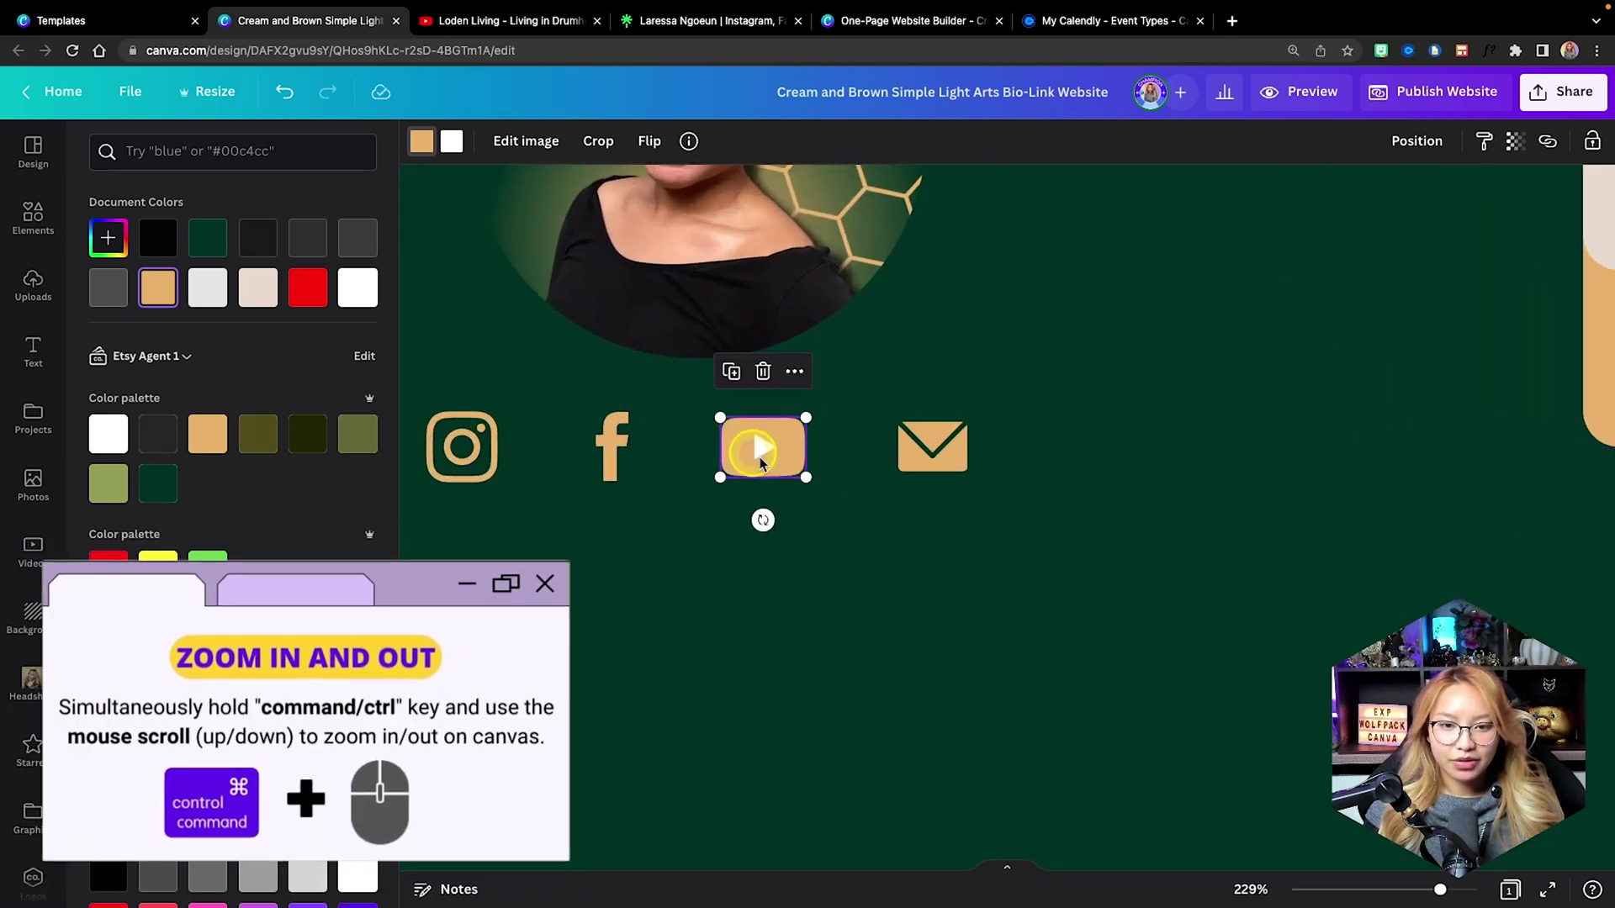
left_click(955, 458)
left_click_drag(964, 472, 974, 473)
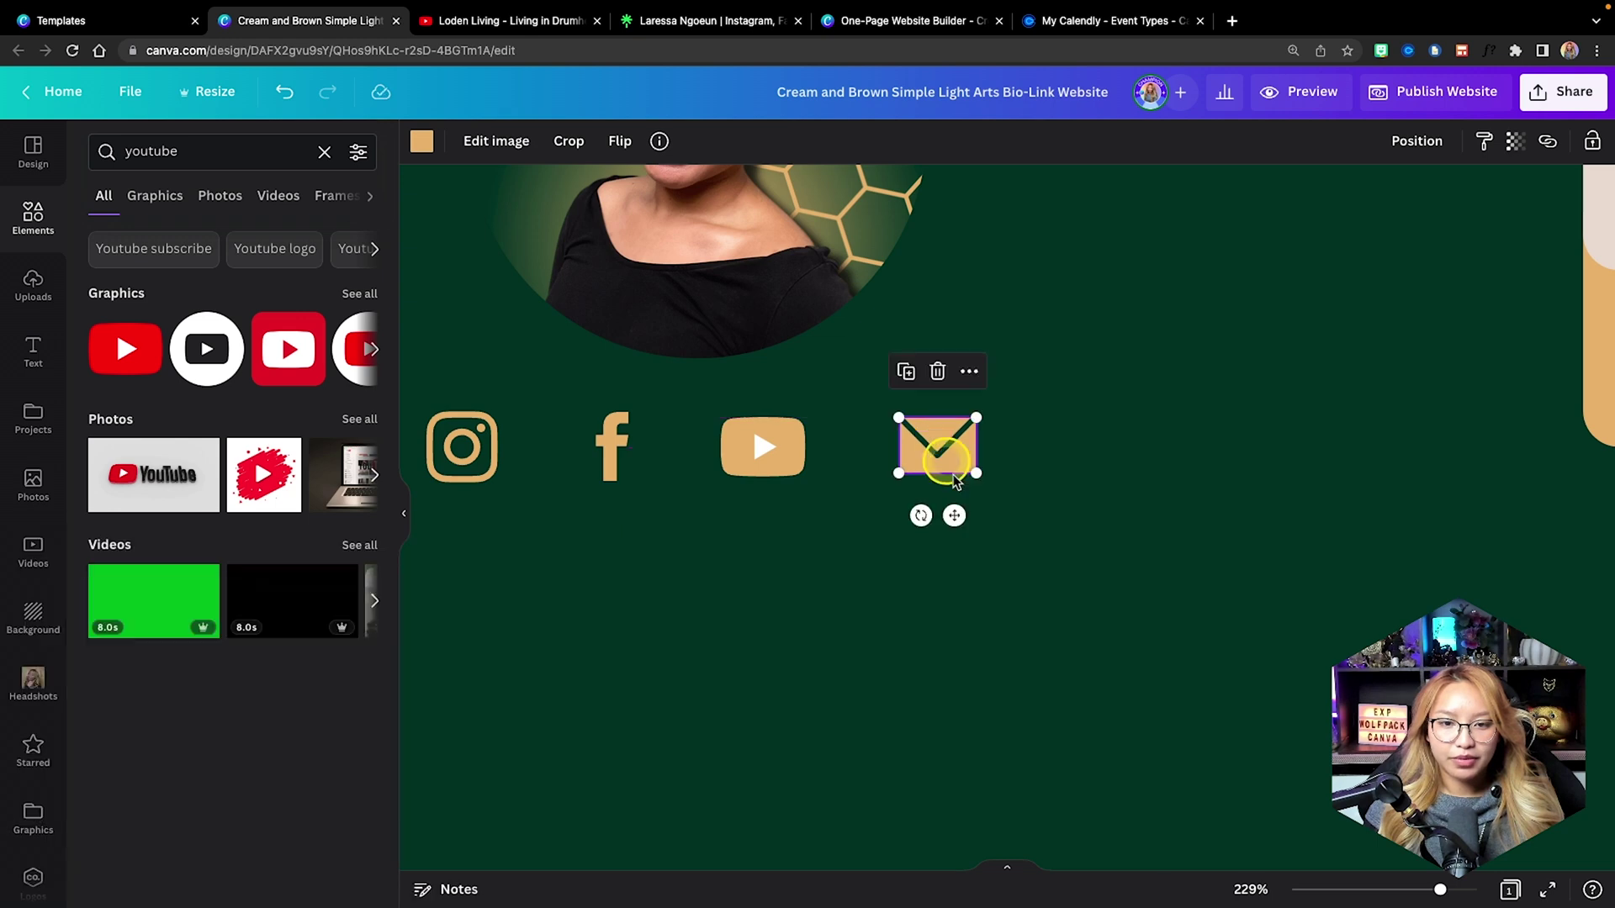
left_click(1039, 577)
scroll(1038, 576, "down", 5)
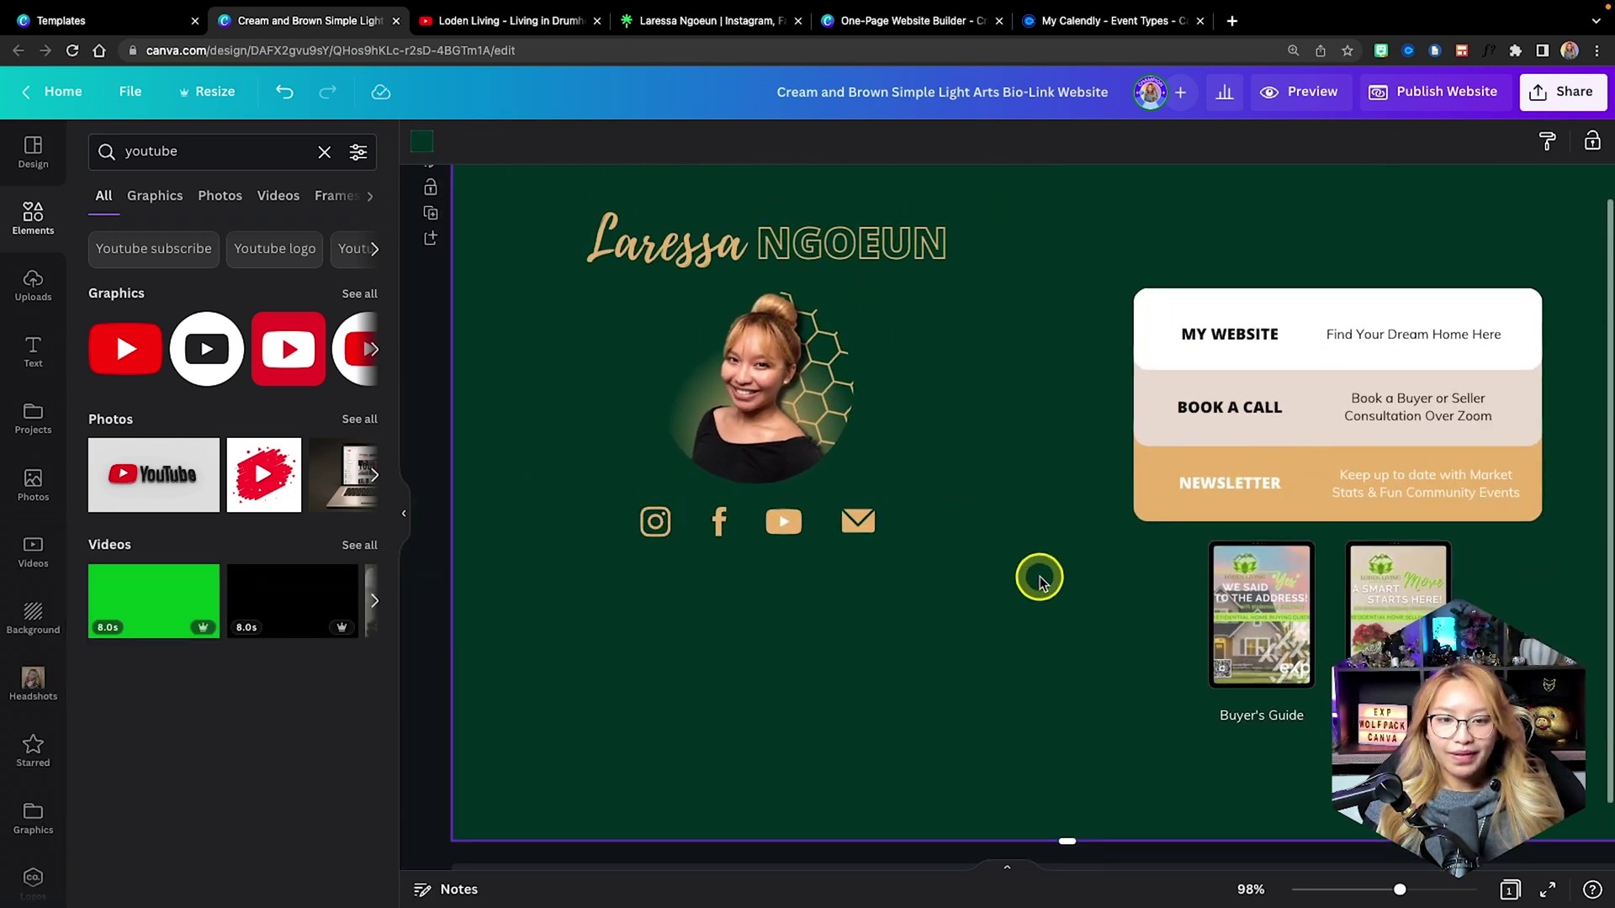
Link the Instagram icon to the Instagram profile address copied from Linktree.
left_click(655, 522)
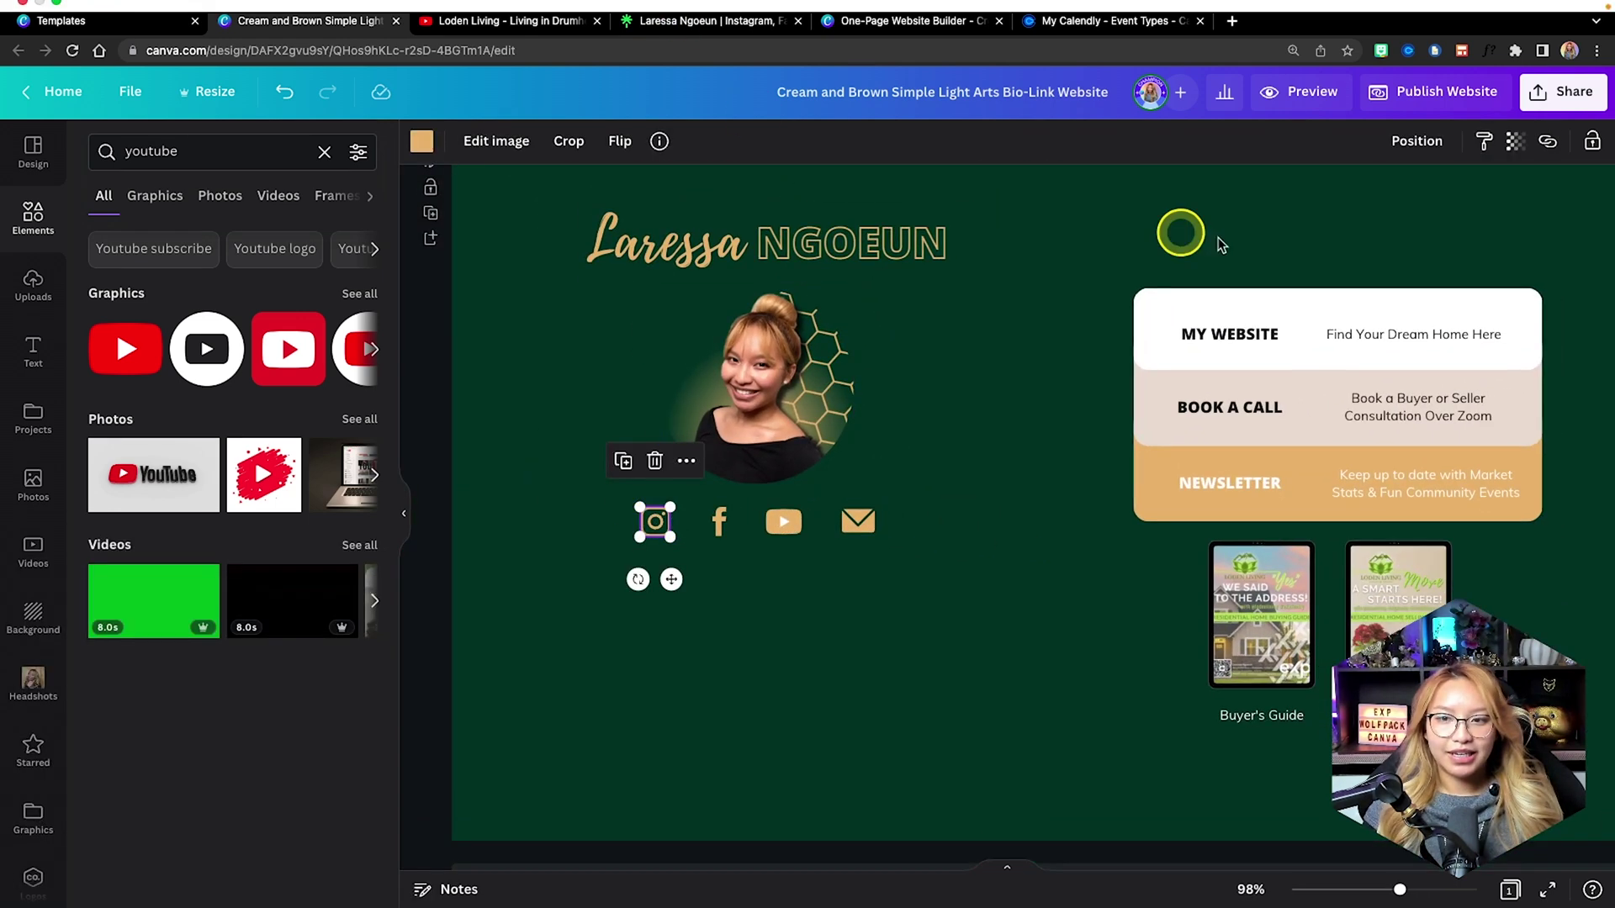
left_click(699, 34)
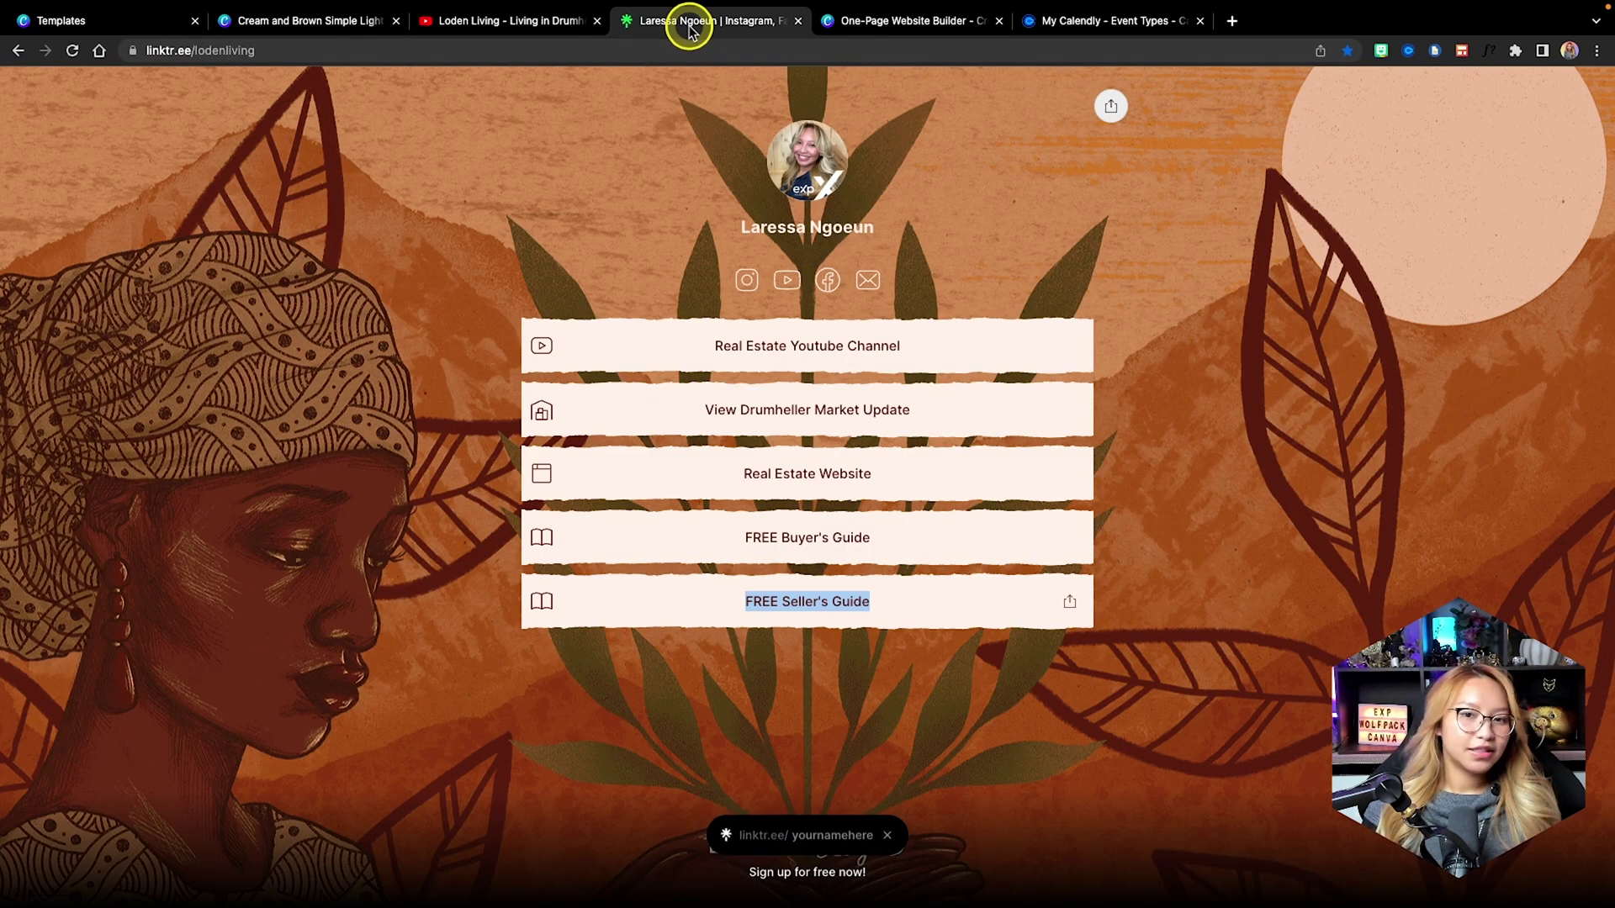
right_click(745, 288)
left_click(850, 375)
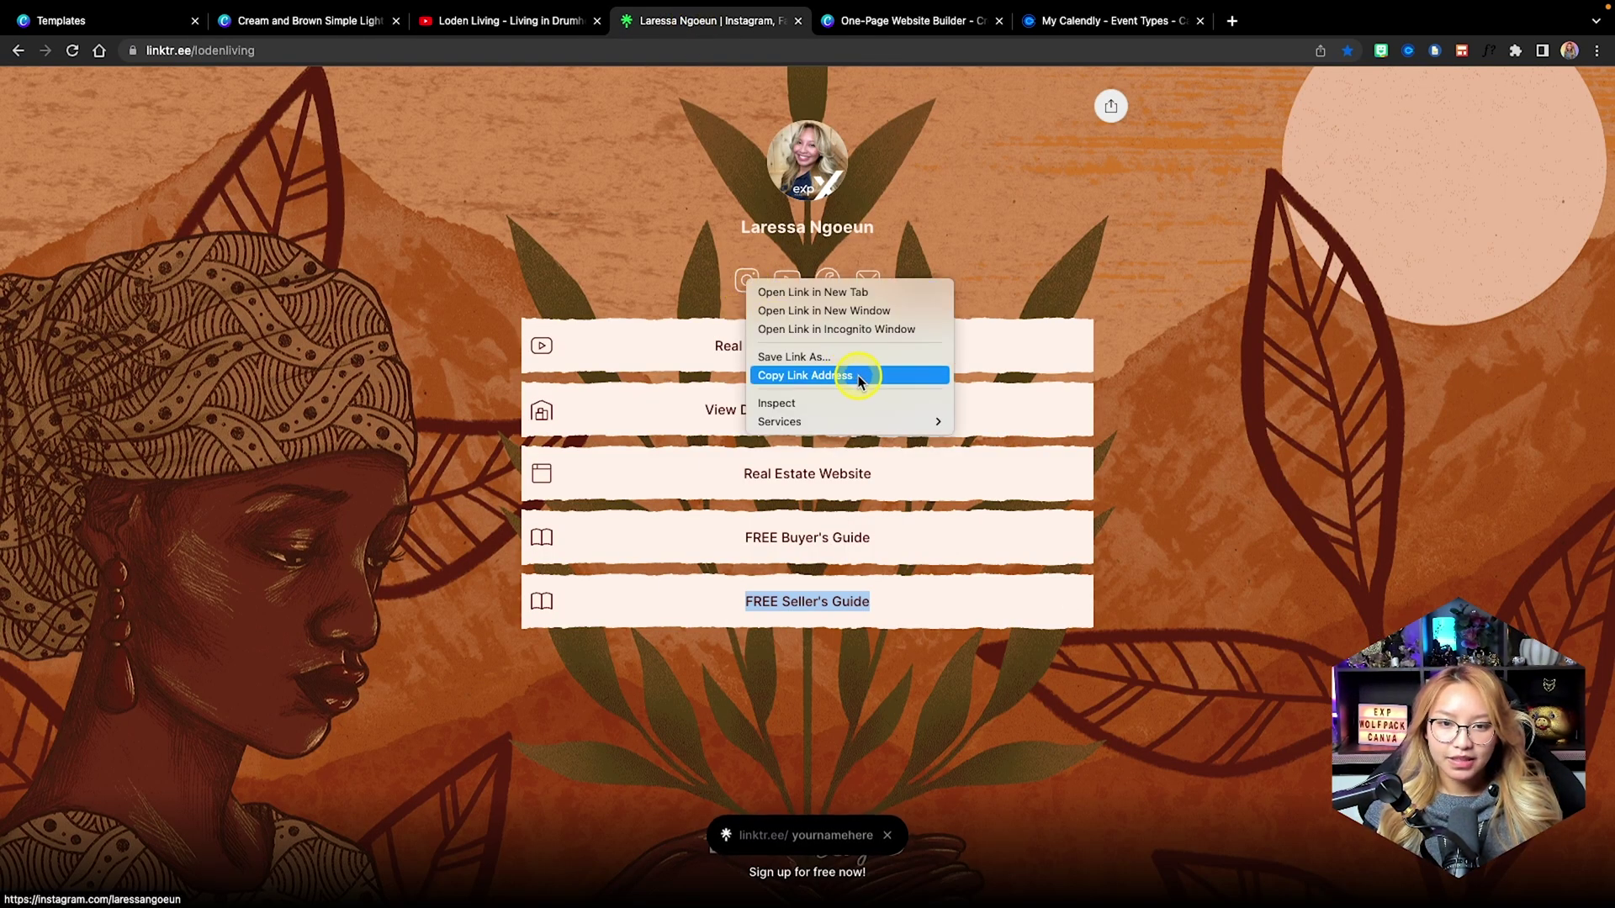
left_click(307, 20)
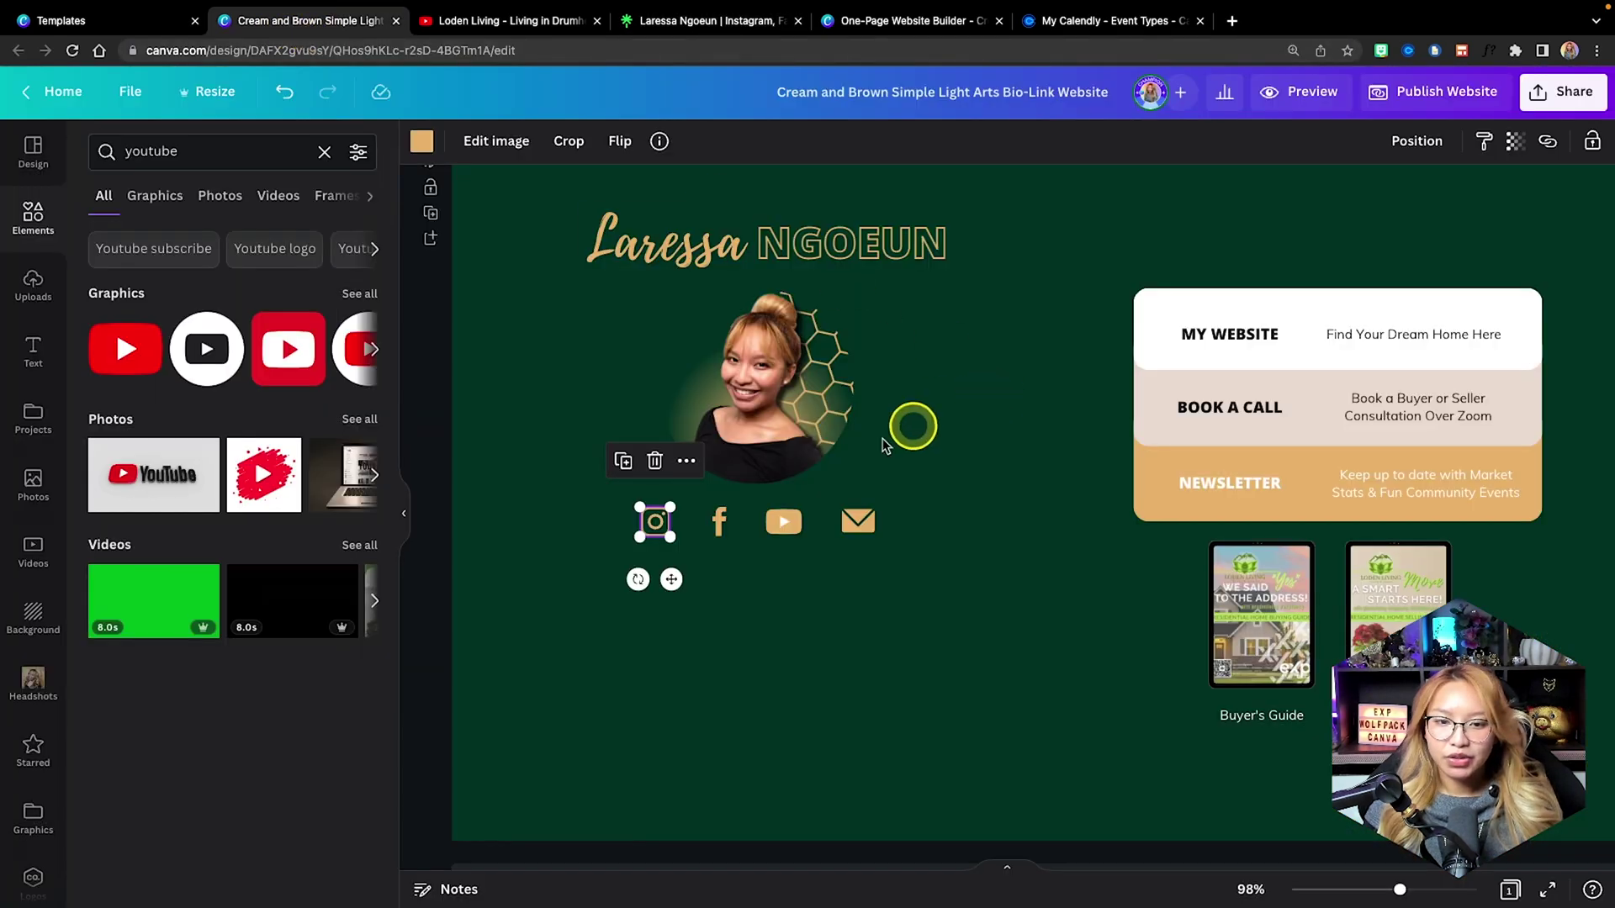
left_click(1548, 141)
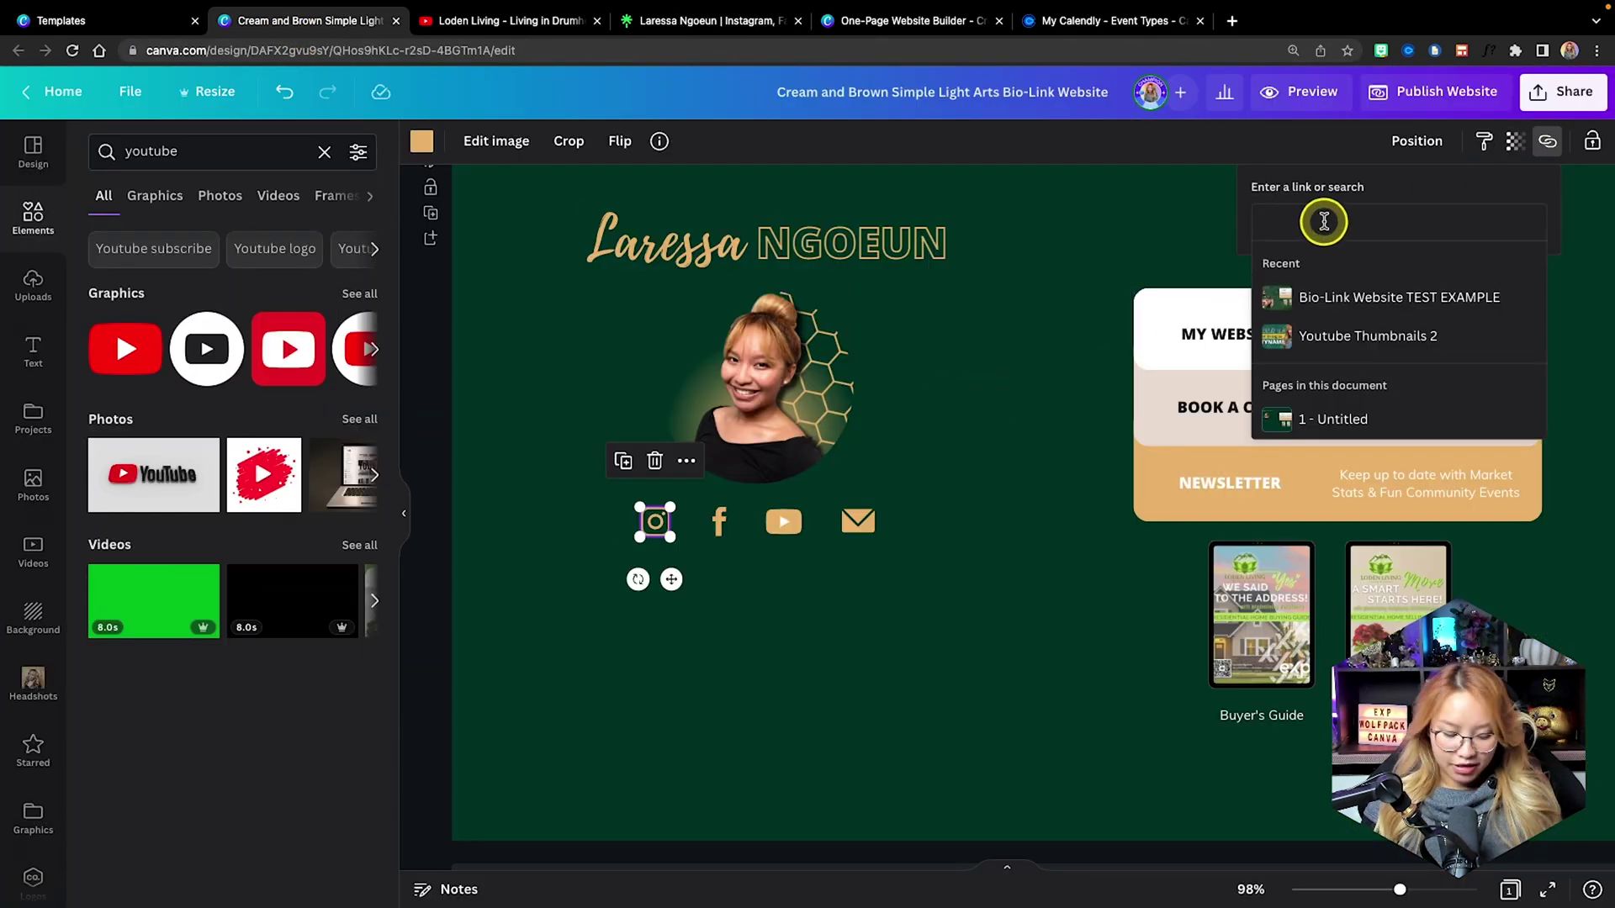
left_click(1324, 220)
key("ctrl+v")
key("Return")
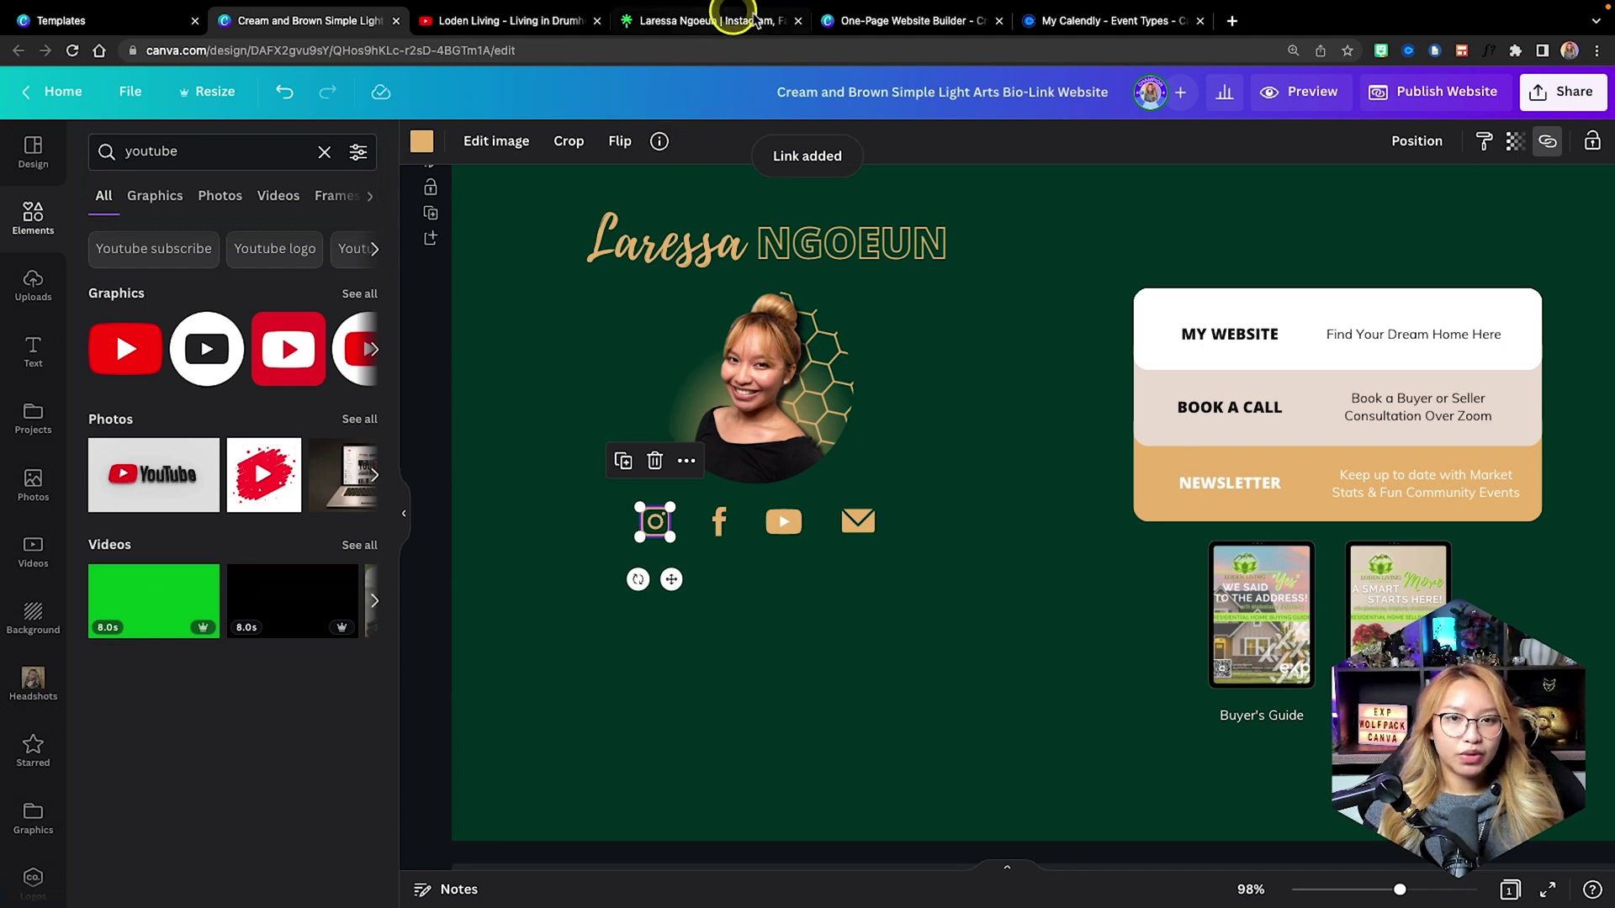
Open the Facebook business page from Linktree and copy its address.
left_click(685, 21)
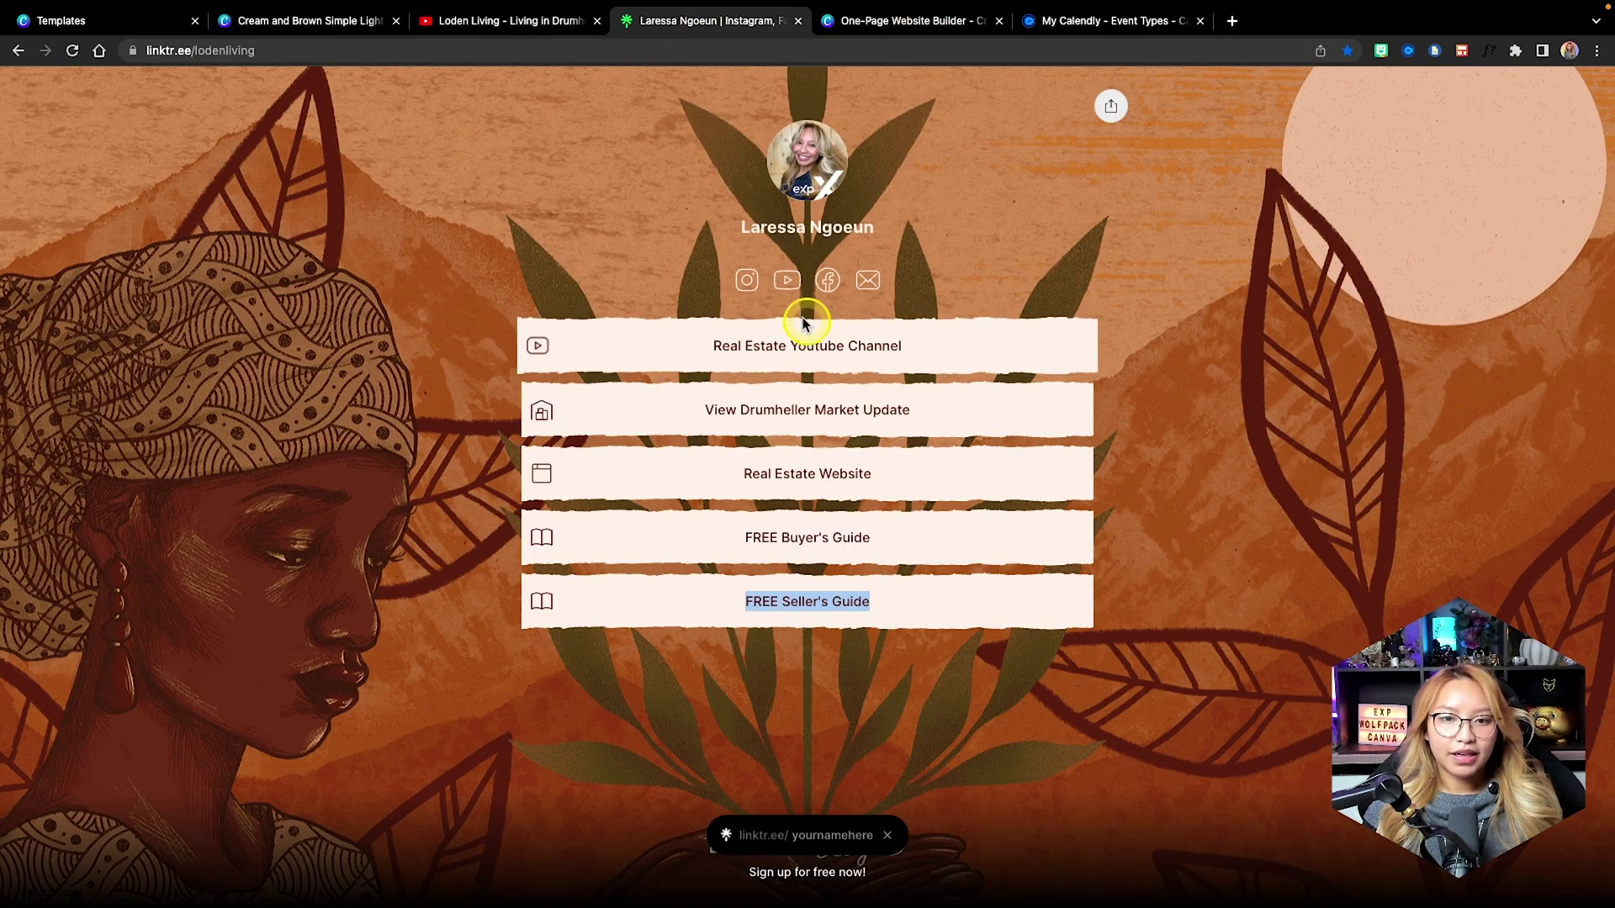
left_click(828, 286)
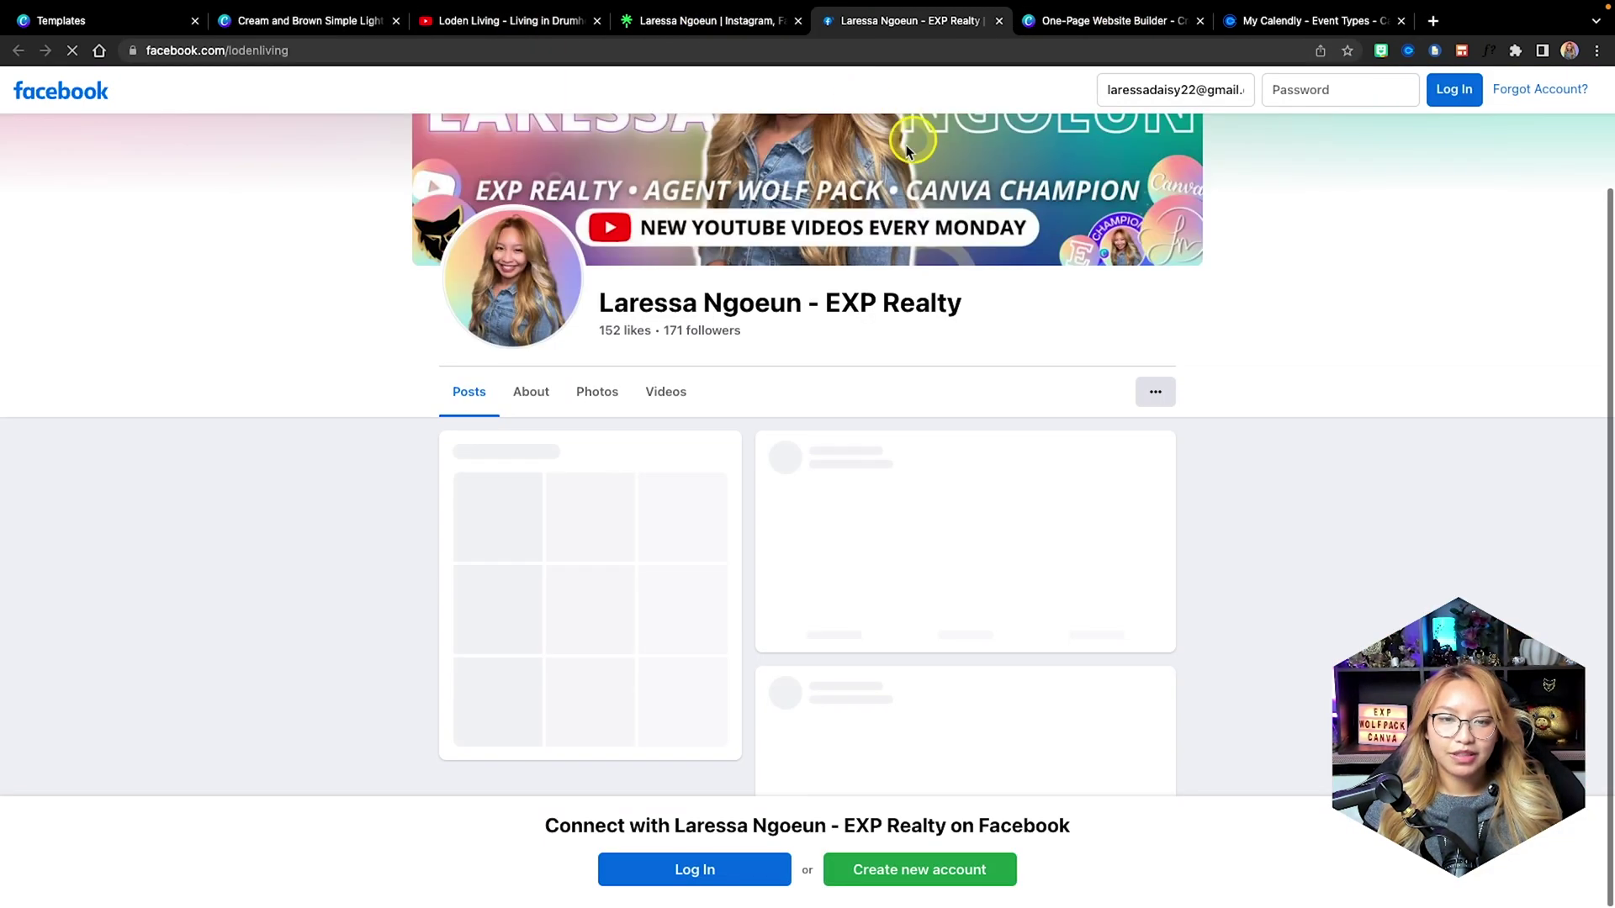
left_click(286, 52)
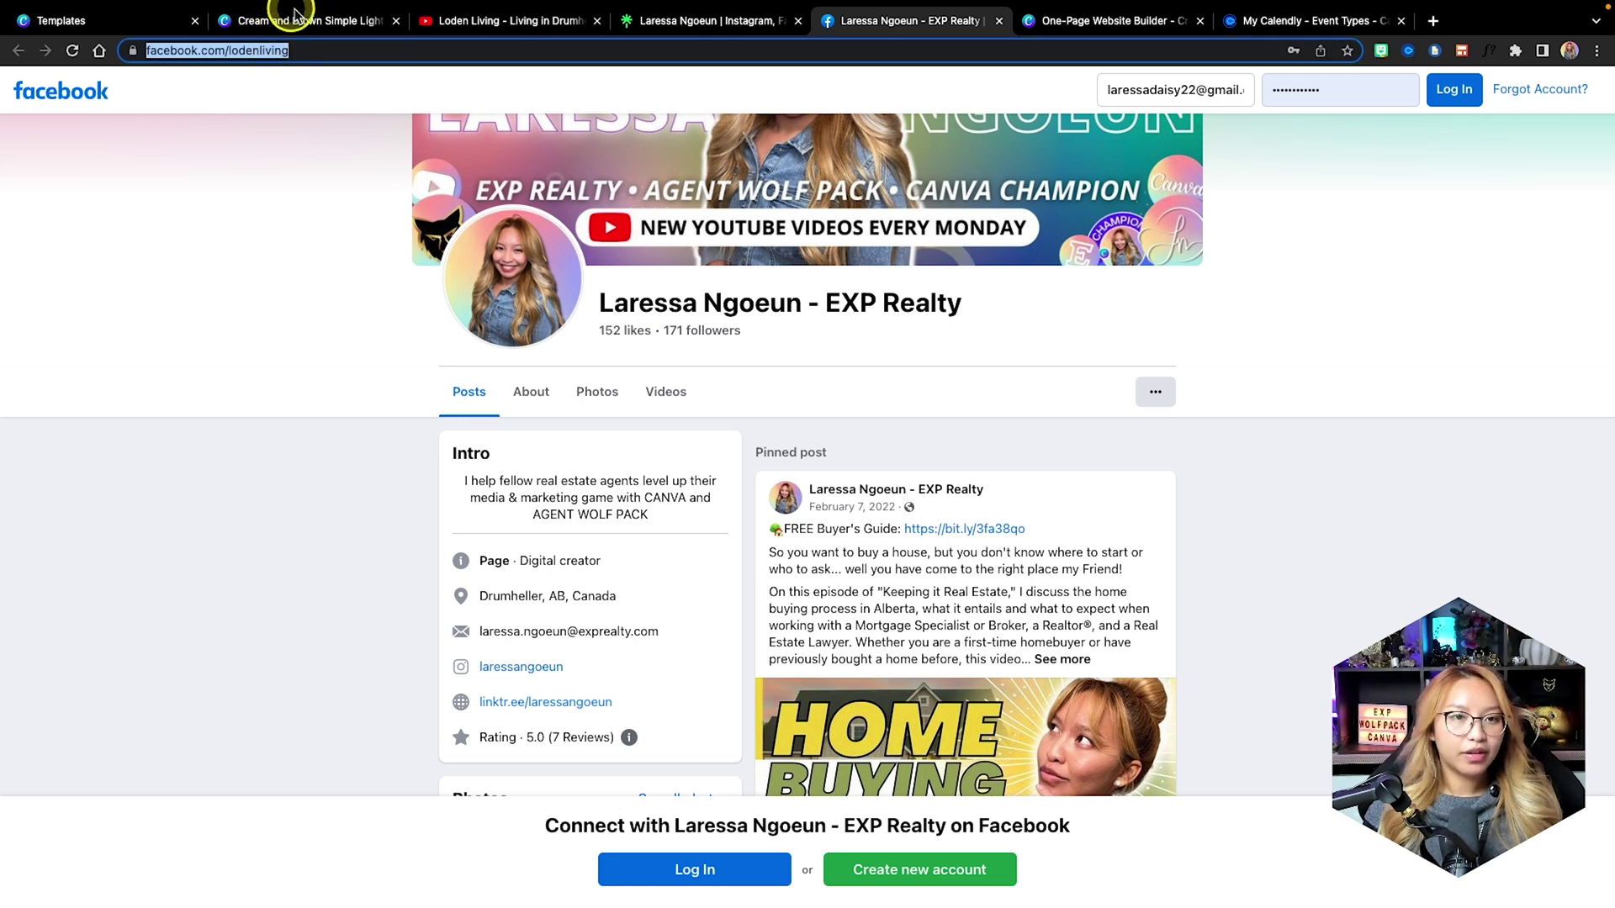
left_click(295, 17)
Link the Facebook icon to the copied Facebook business page address.
left_click(724, 523)
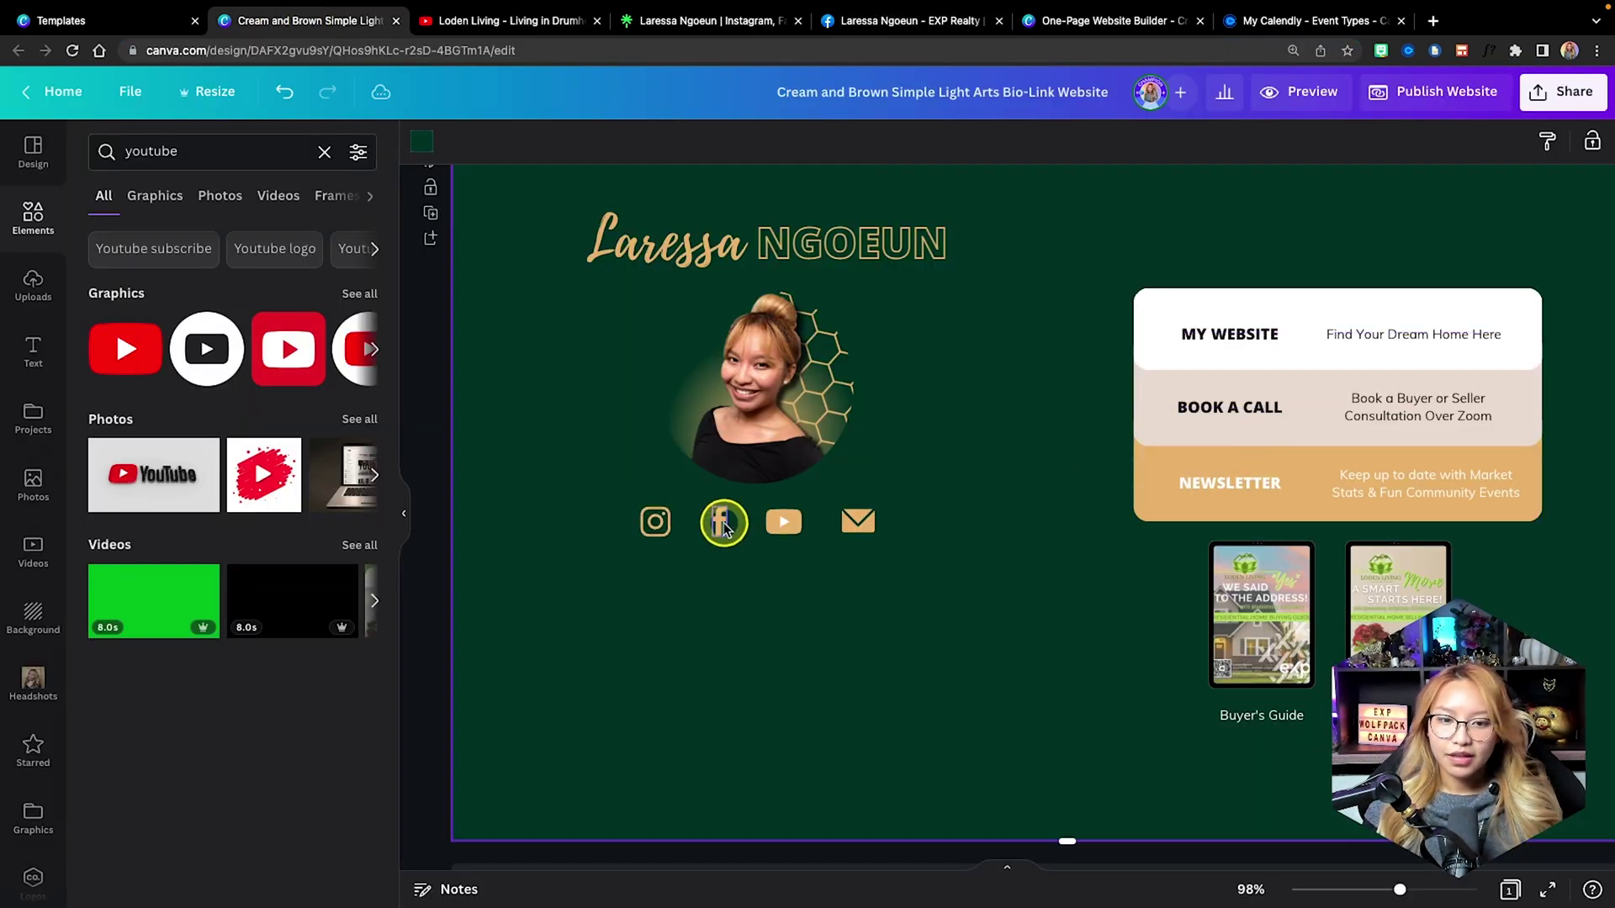
left_click(721, 522)
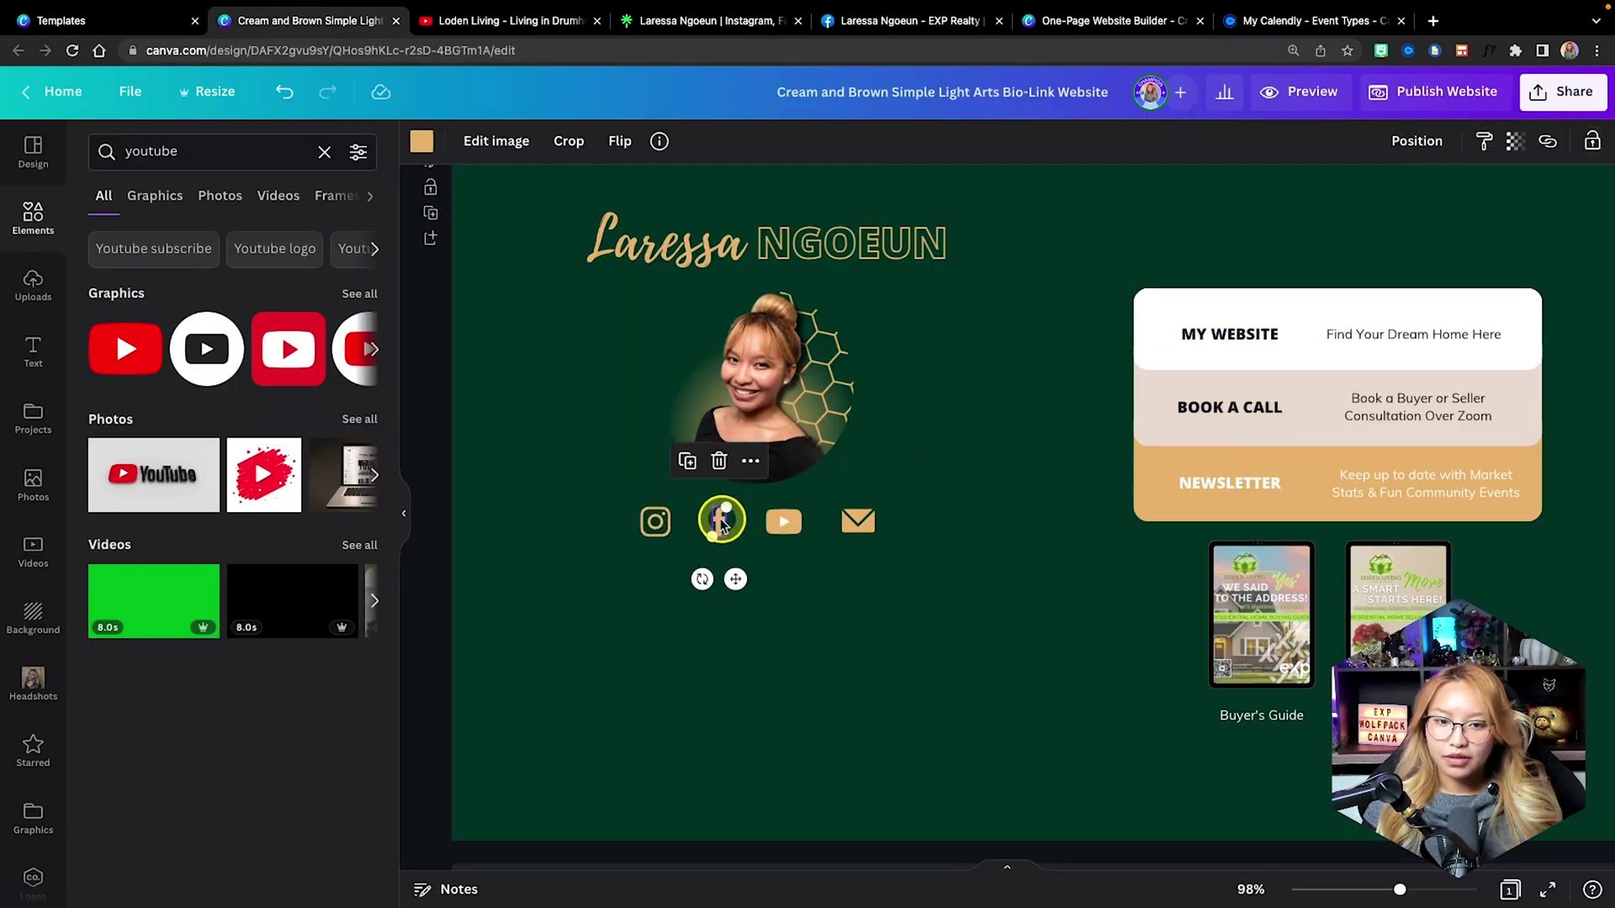
left_click(1552, 145)
key("ctrl+v")
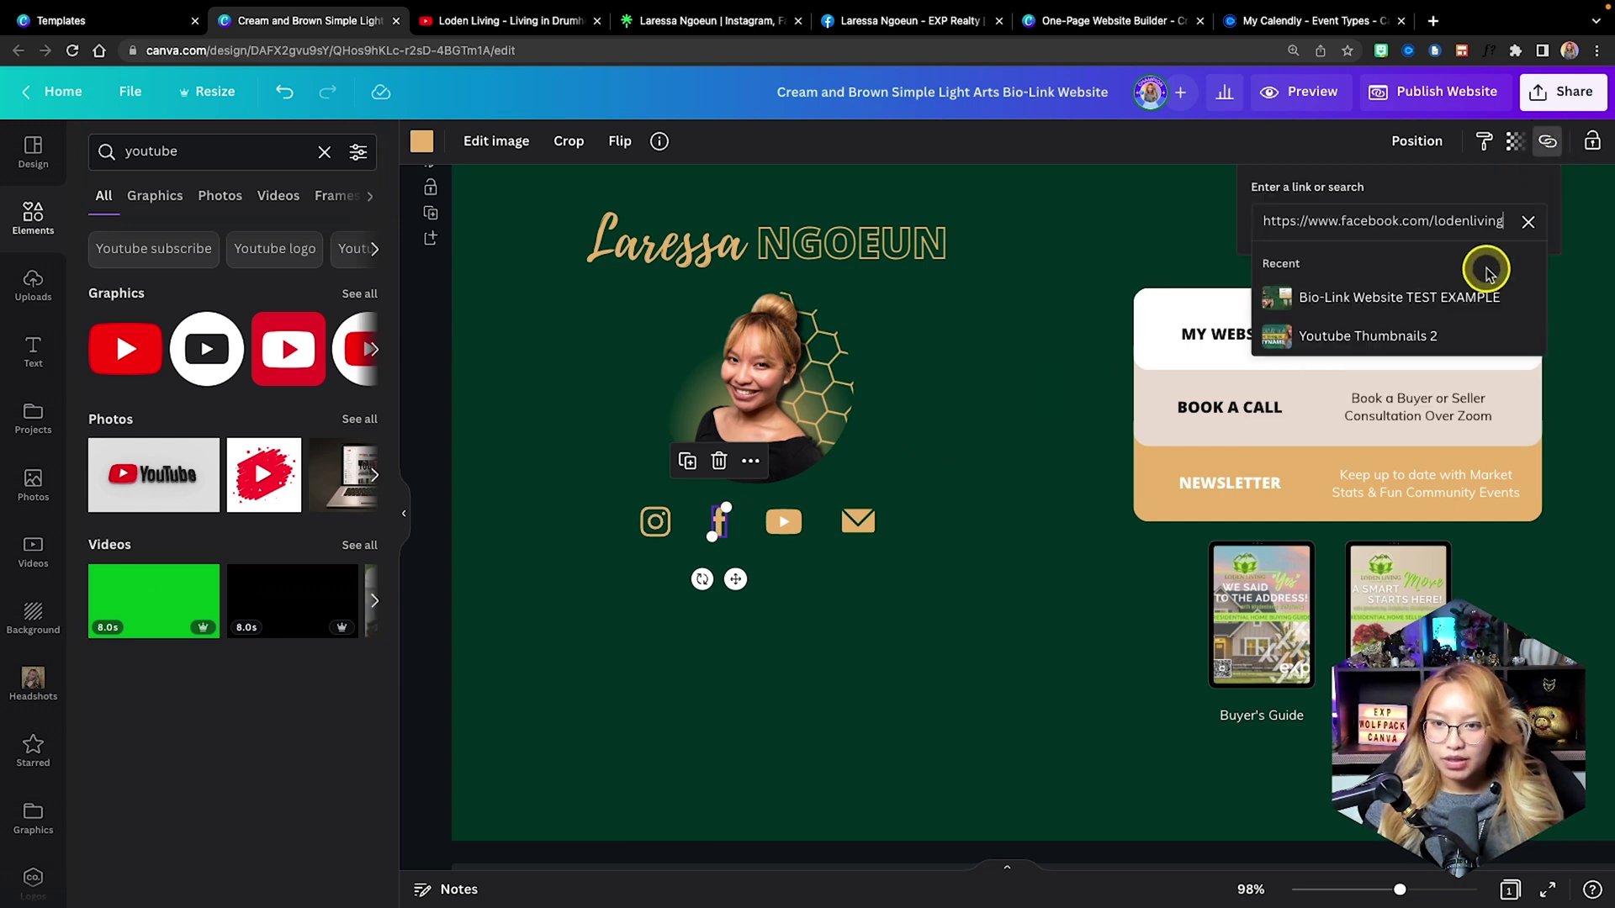
key("Return")
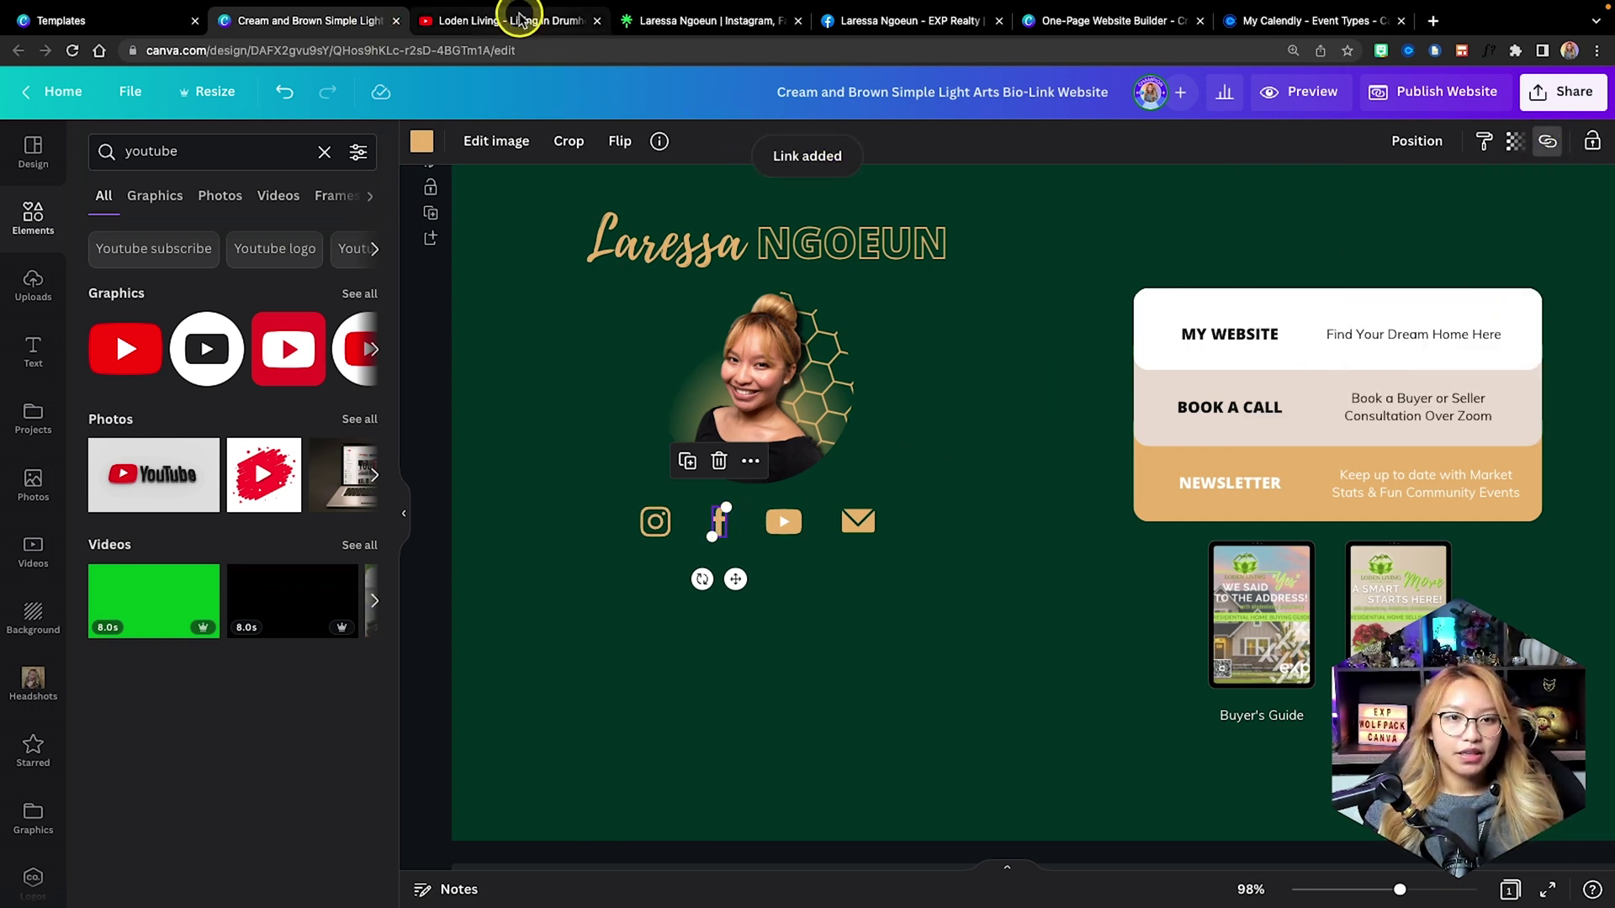
Copy the YouTube channel's videos page address and link the YouTube icon to it.
left_click(510, 20)
left_click(461, 49)
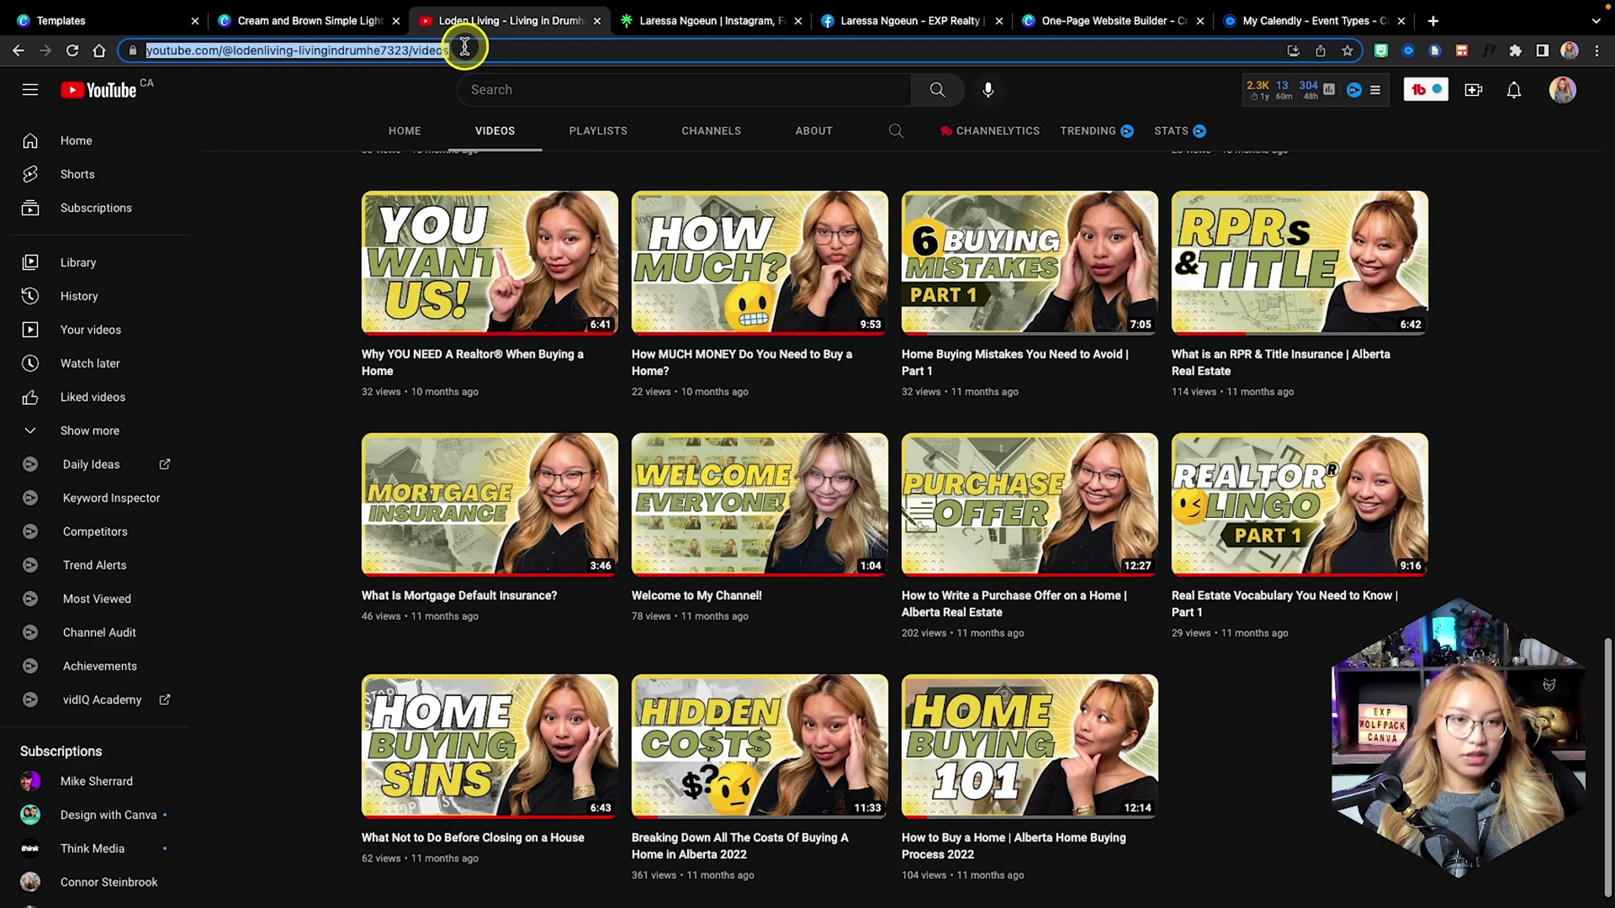
left_click(277, 20)
left_click(780, 522)
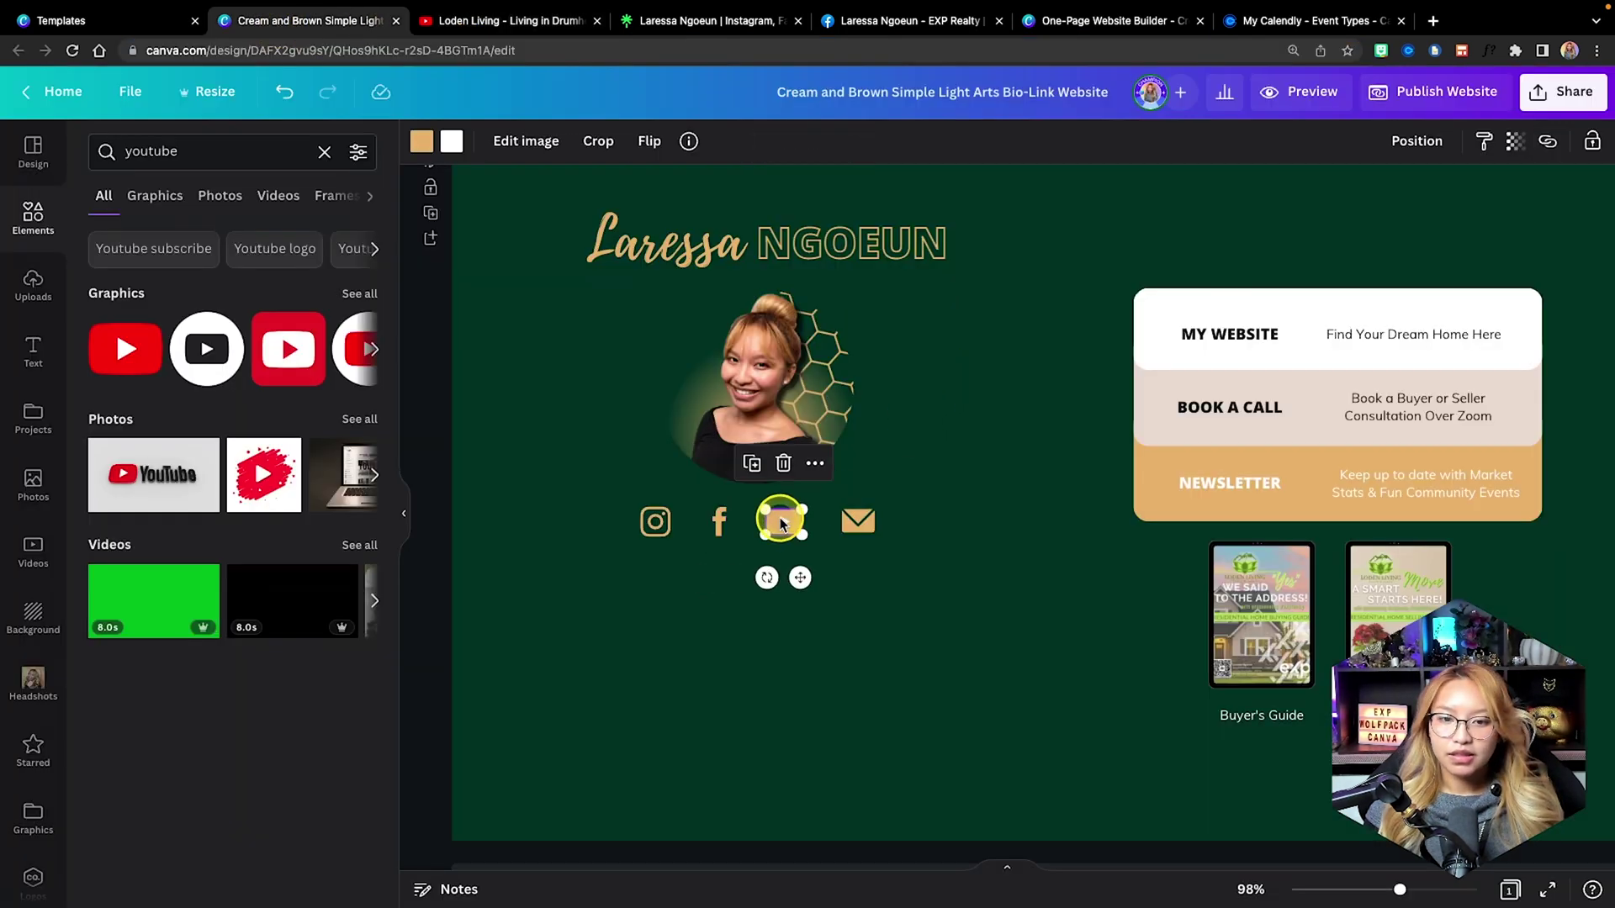
left_click(1550, 142)
type("https://www.youtube.com/@lodenlivinglivingindrumhe7323/videos")
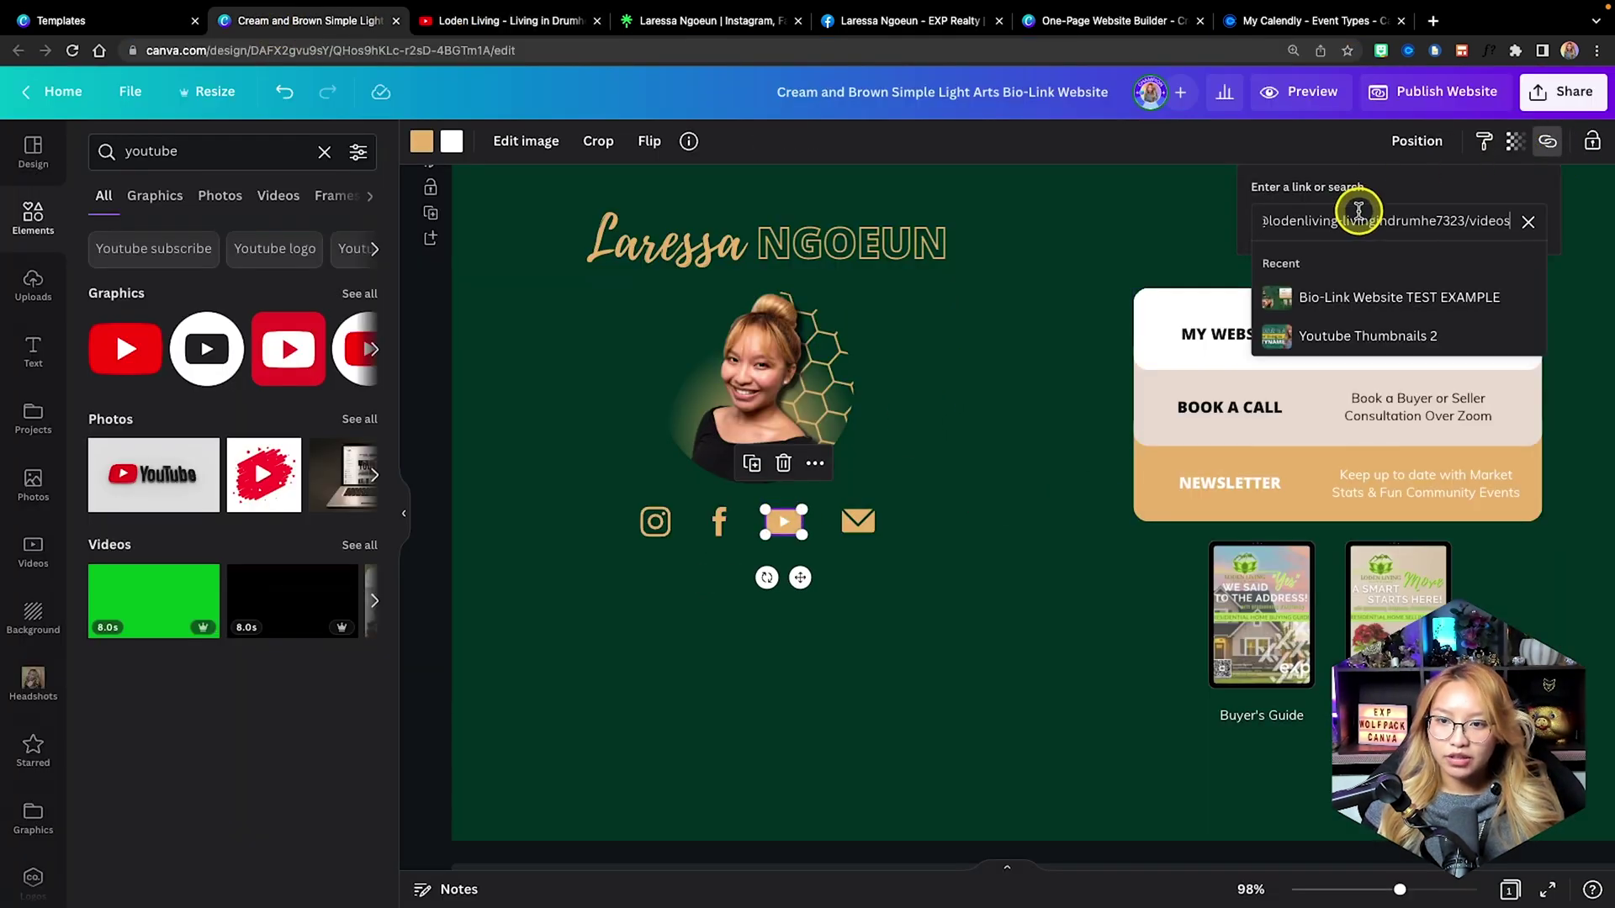
key("Return")
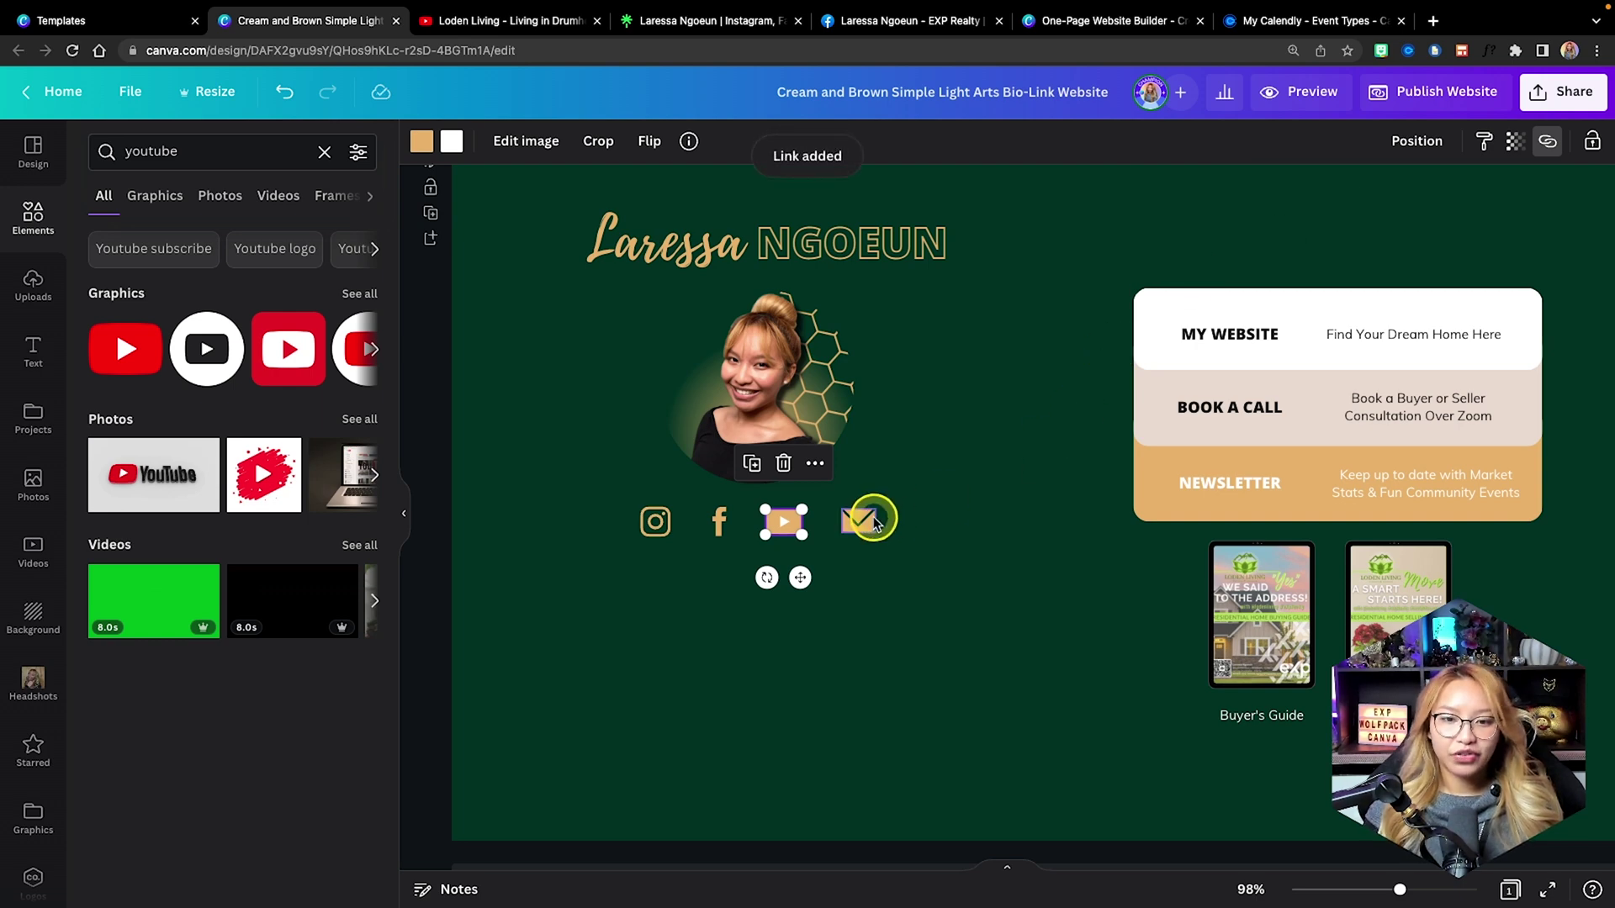
left_click(874, 522)
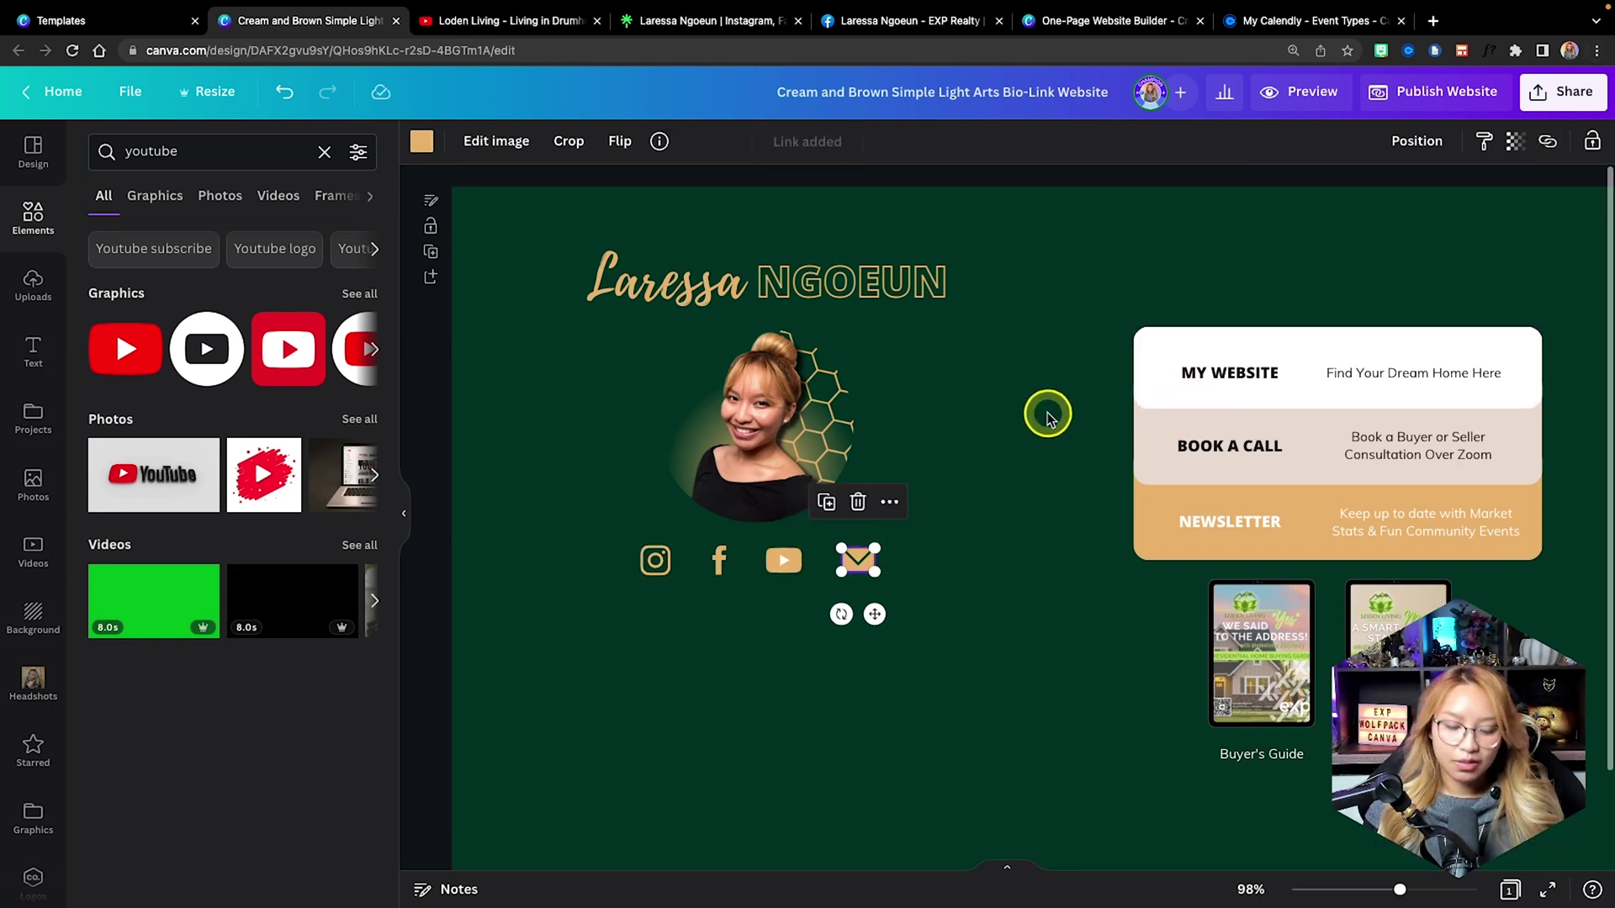
Enter the contact email address as the envelope icon's link, then confirm it saved as mailto.
scroll(974, 444, "up", 2, "ctrl")
scroll(974, 444, "up", 5, "ctrl")
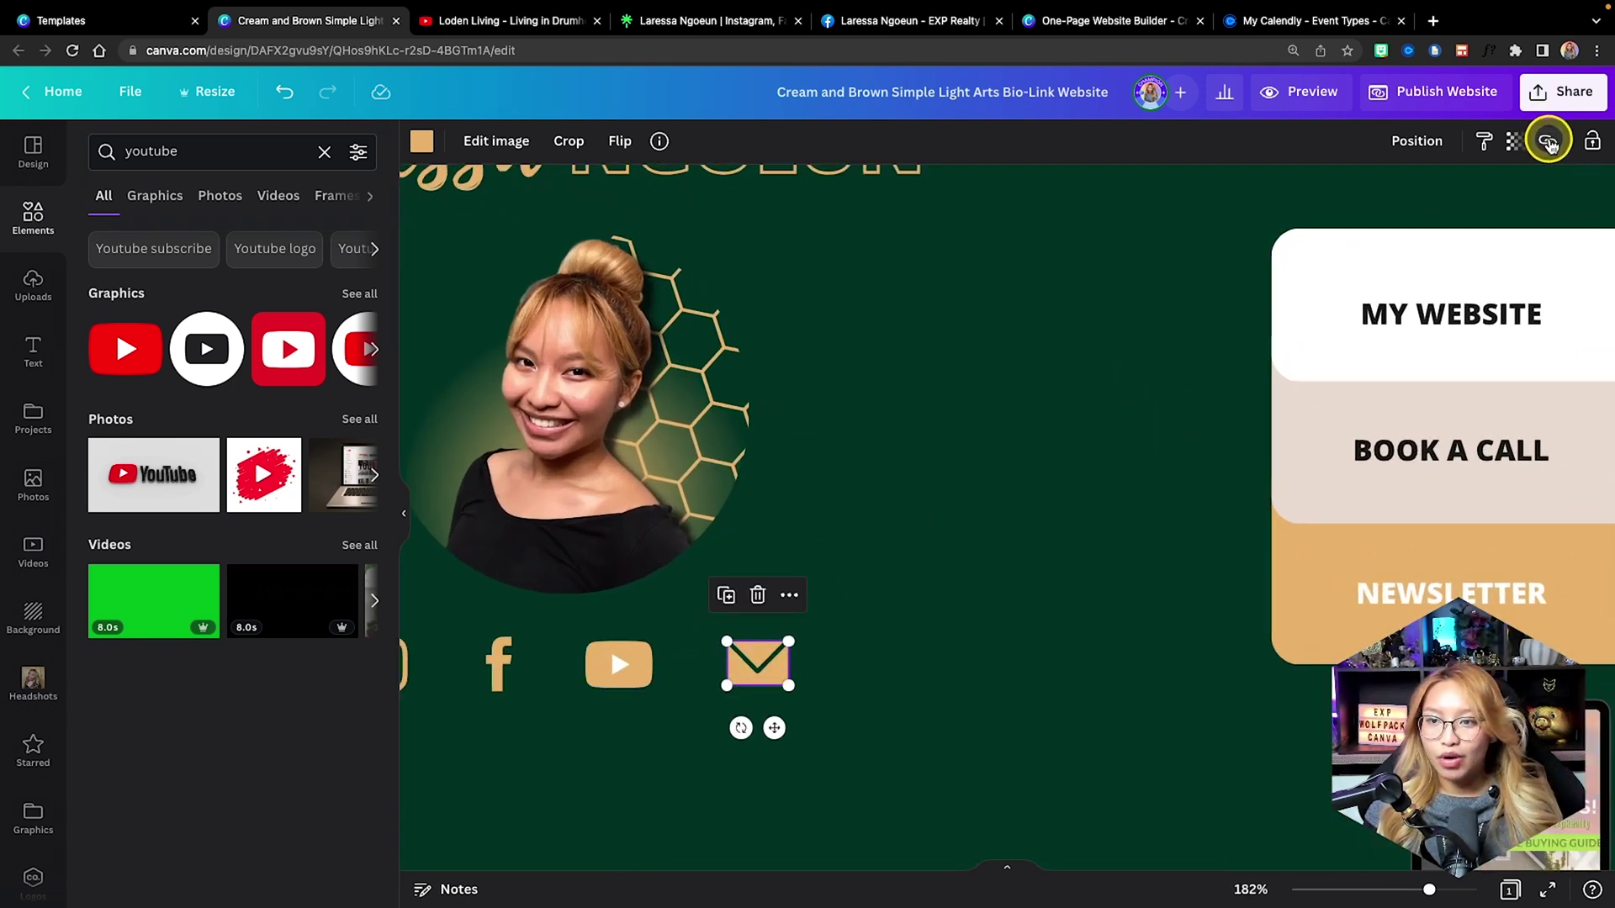
left_click(1548, 141)
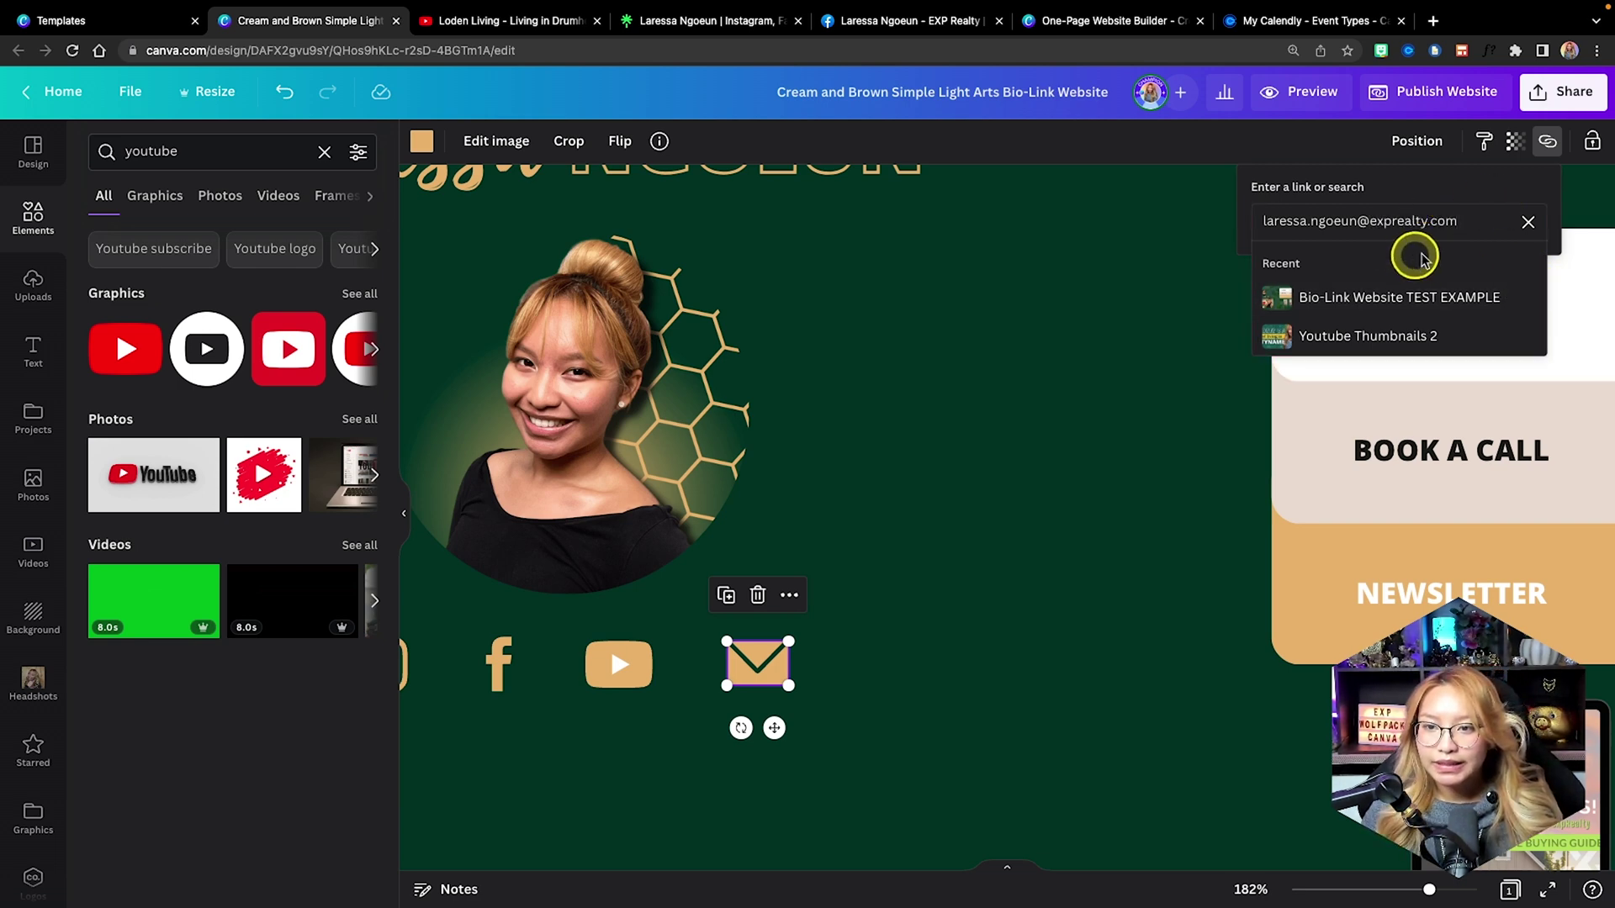
key("Return")
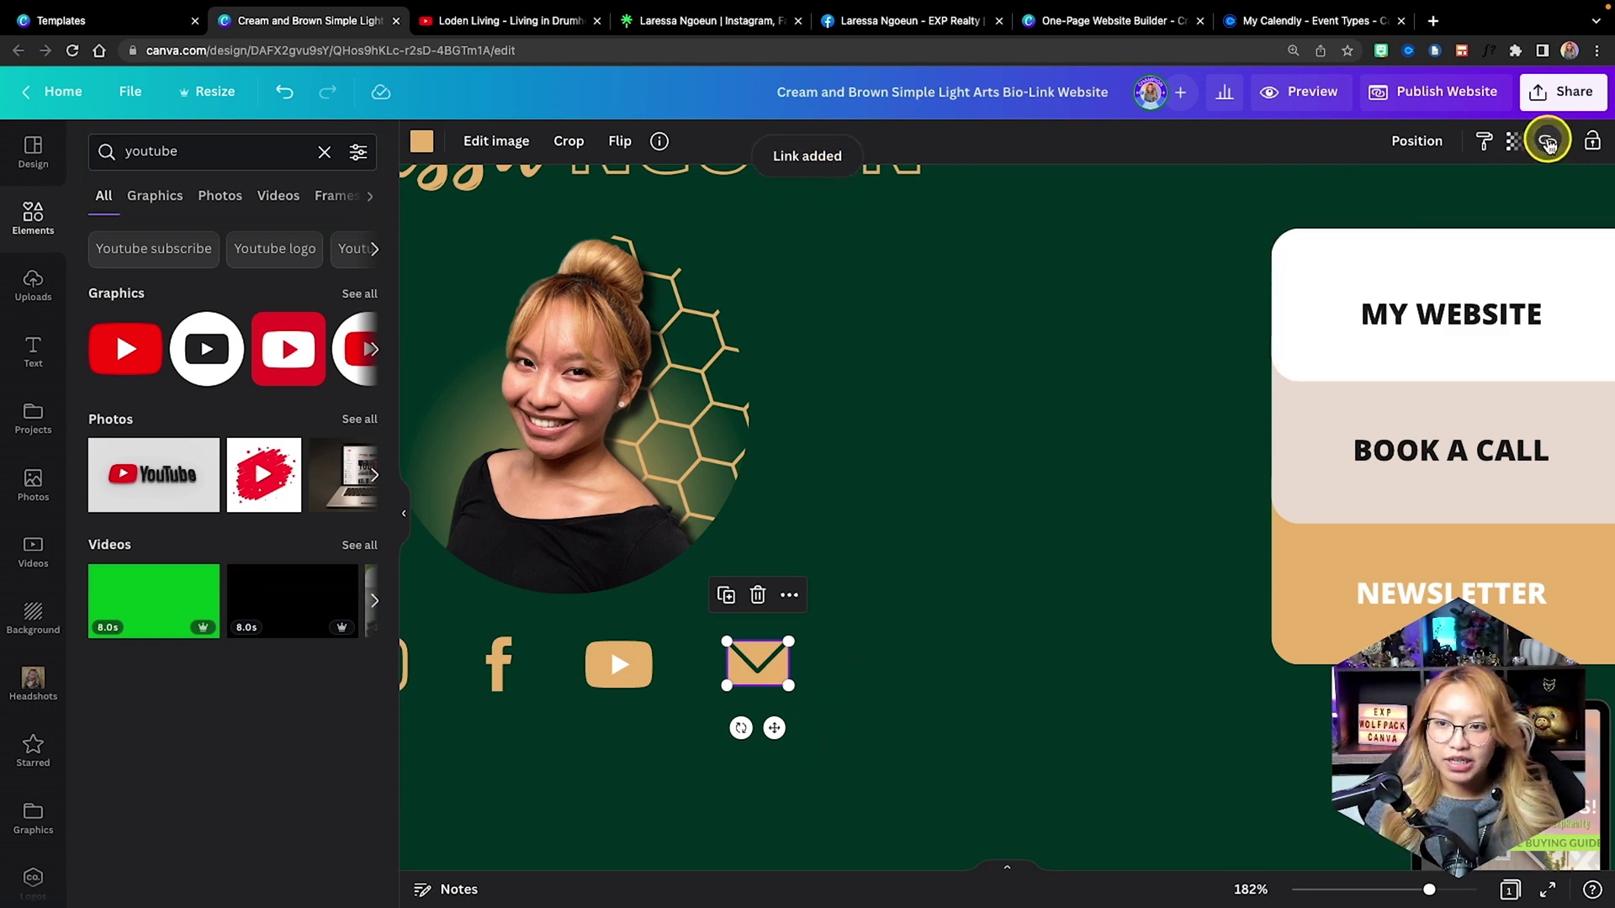
left_click(1548, 143)
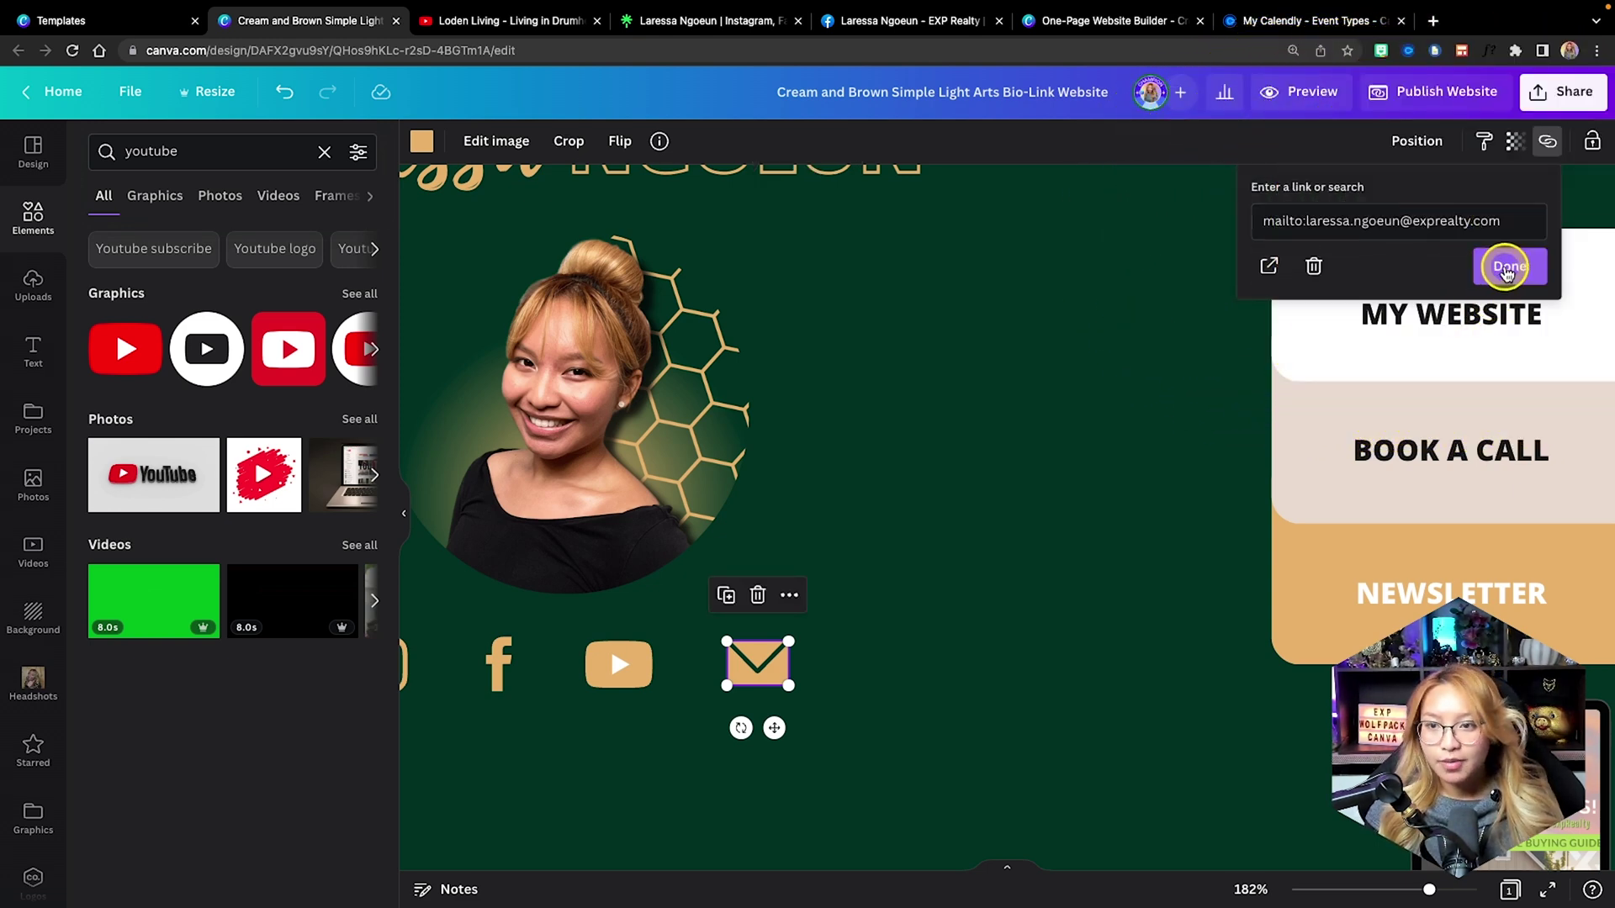
left_click(1508, 267)
scroll(1027, 667, "down", 2)
scroll(1027, 667, "left", 3)
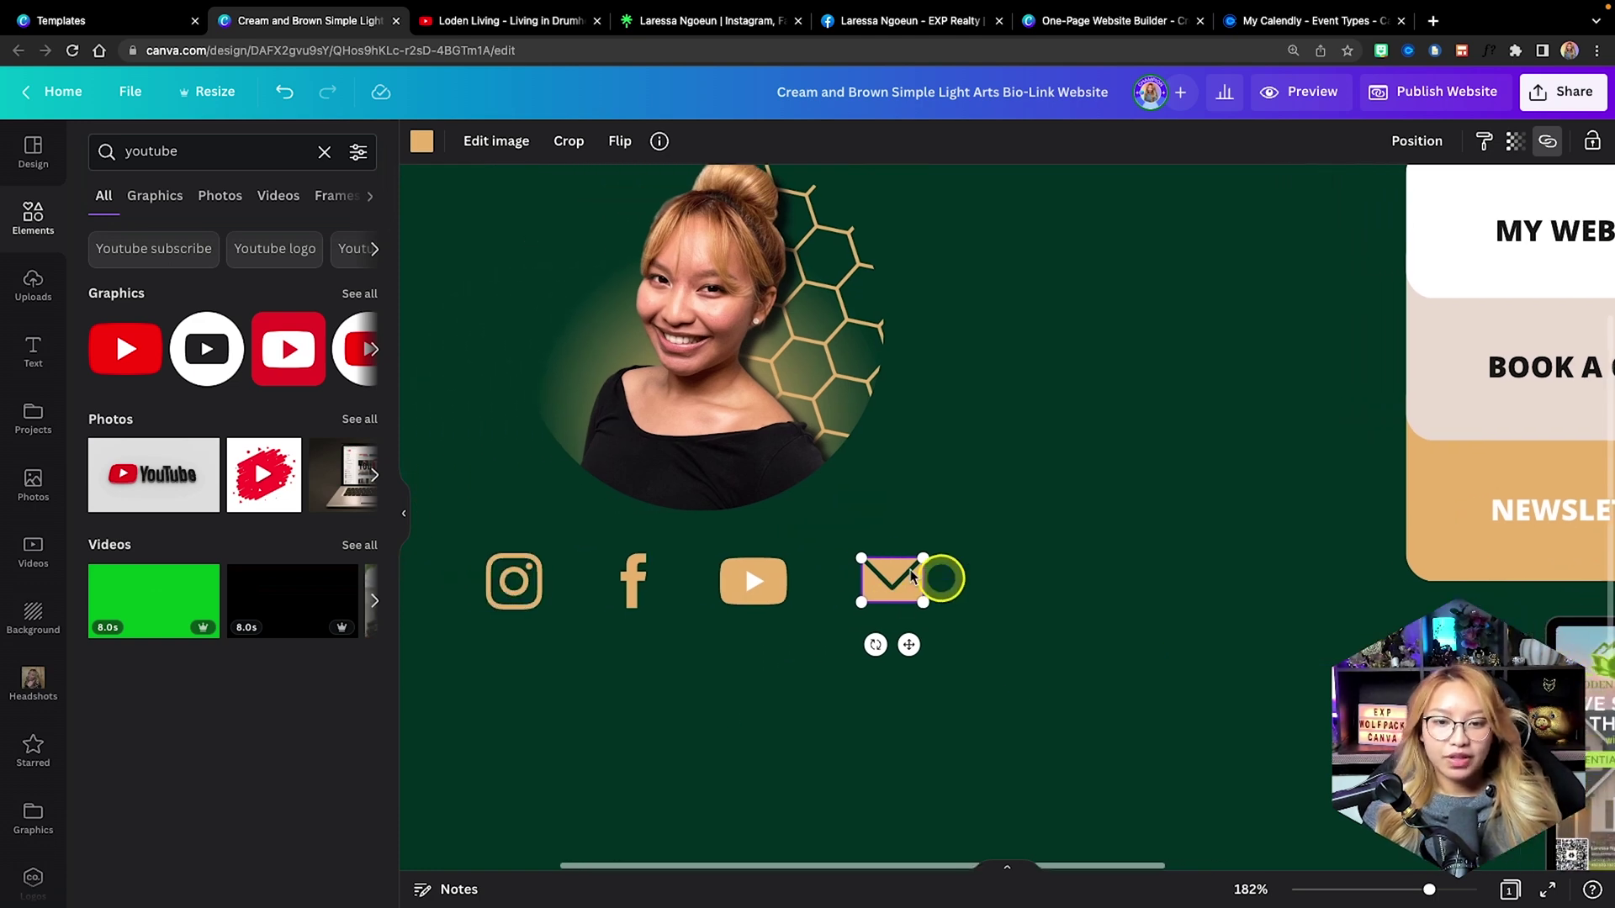
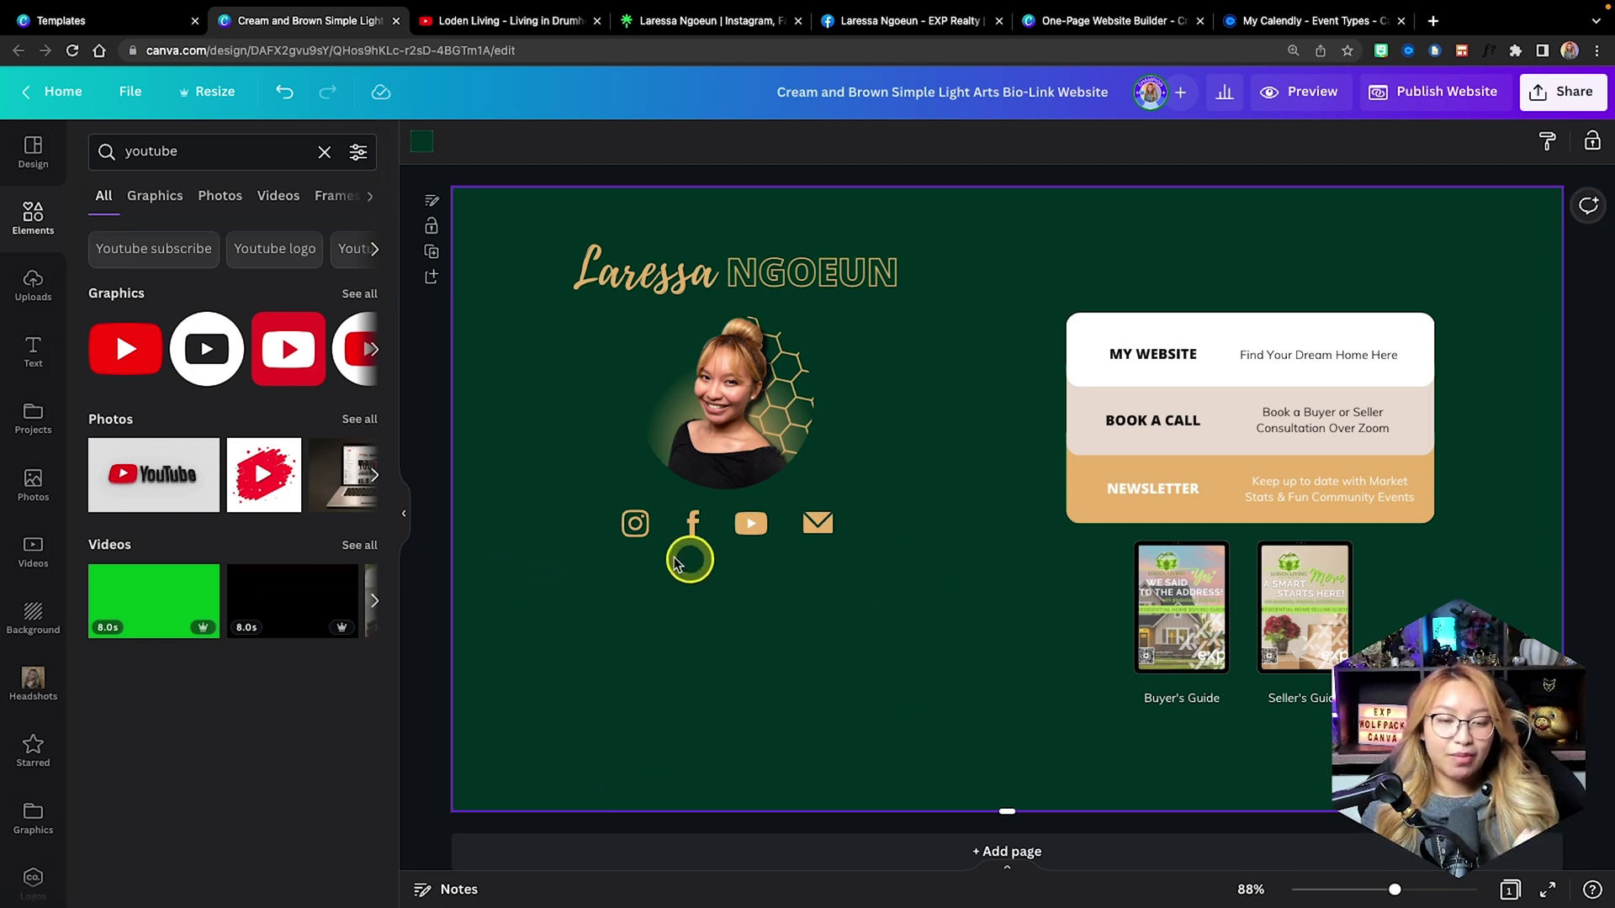
Copy the Realtor Lingo Part 1 video's YouTube share link and return to the Canva tab.
left_click(511, 17)
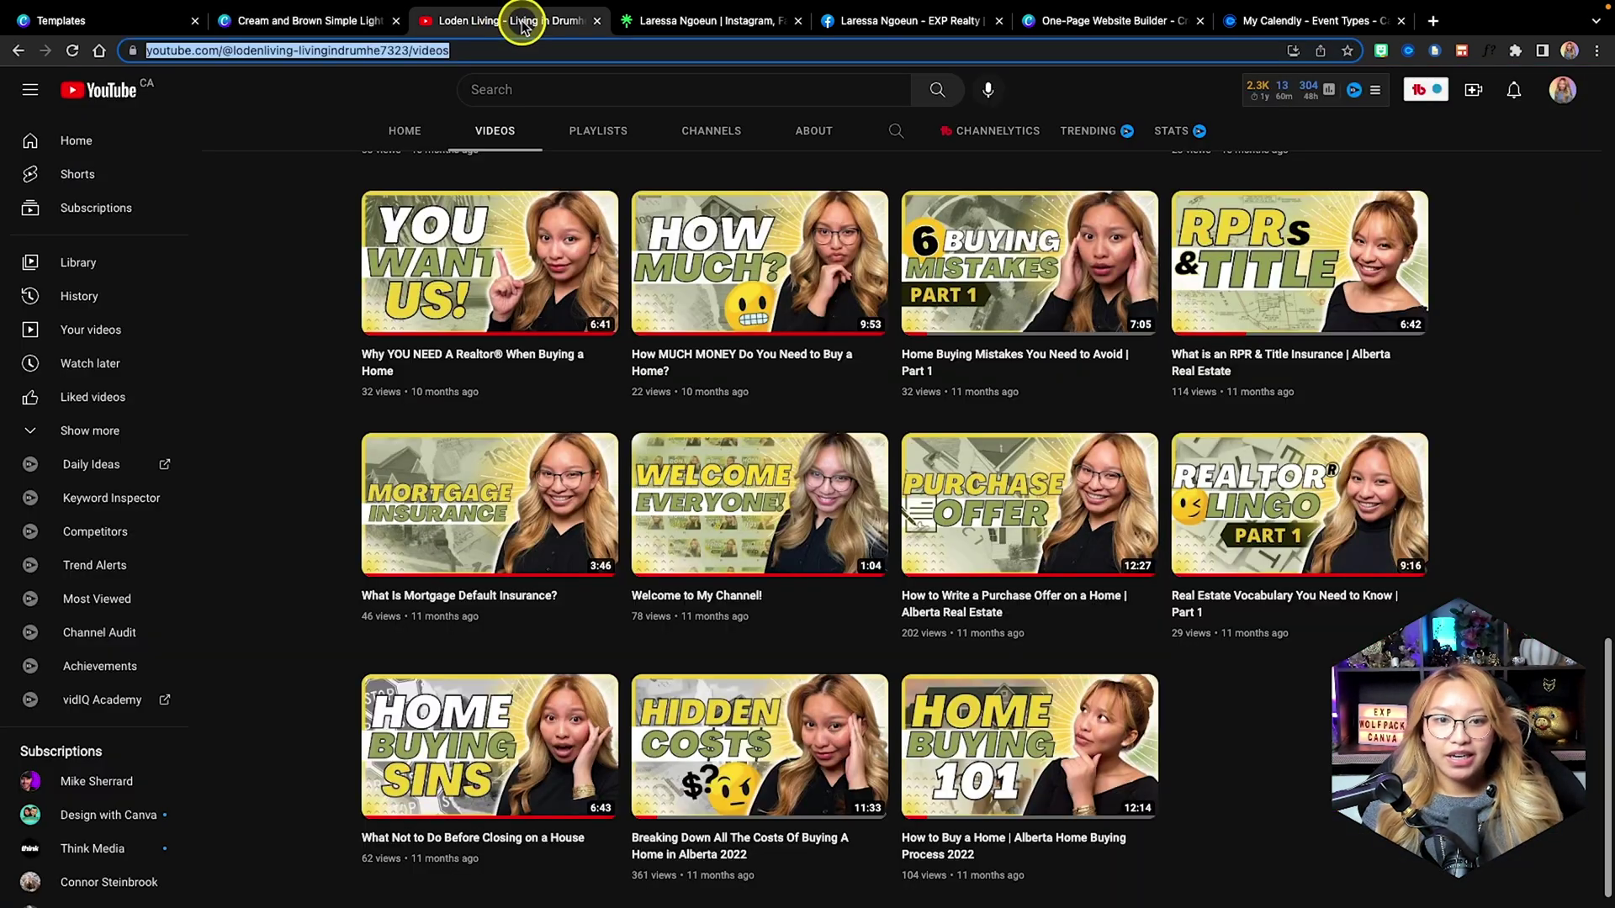
left_click(1429, 600)
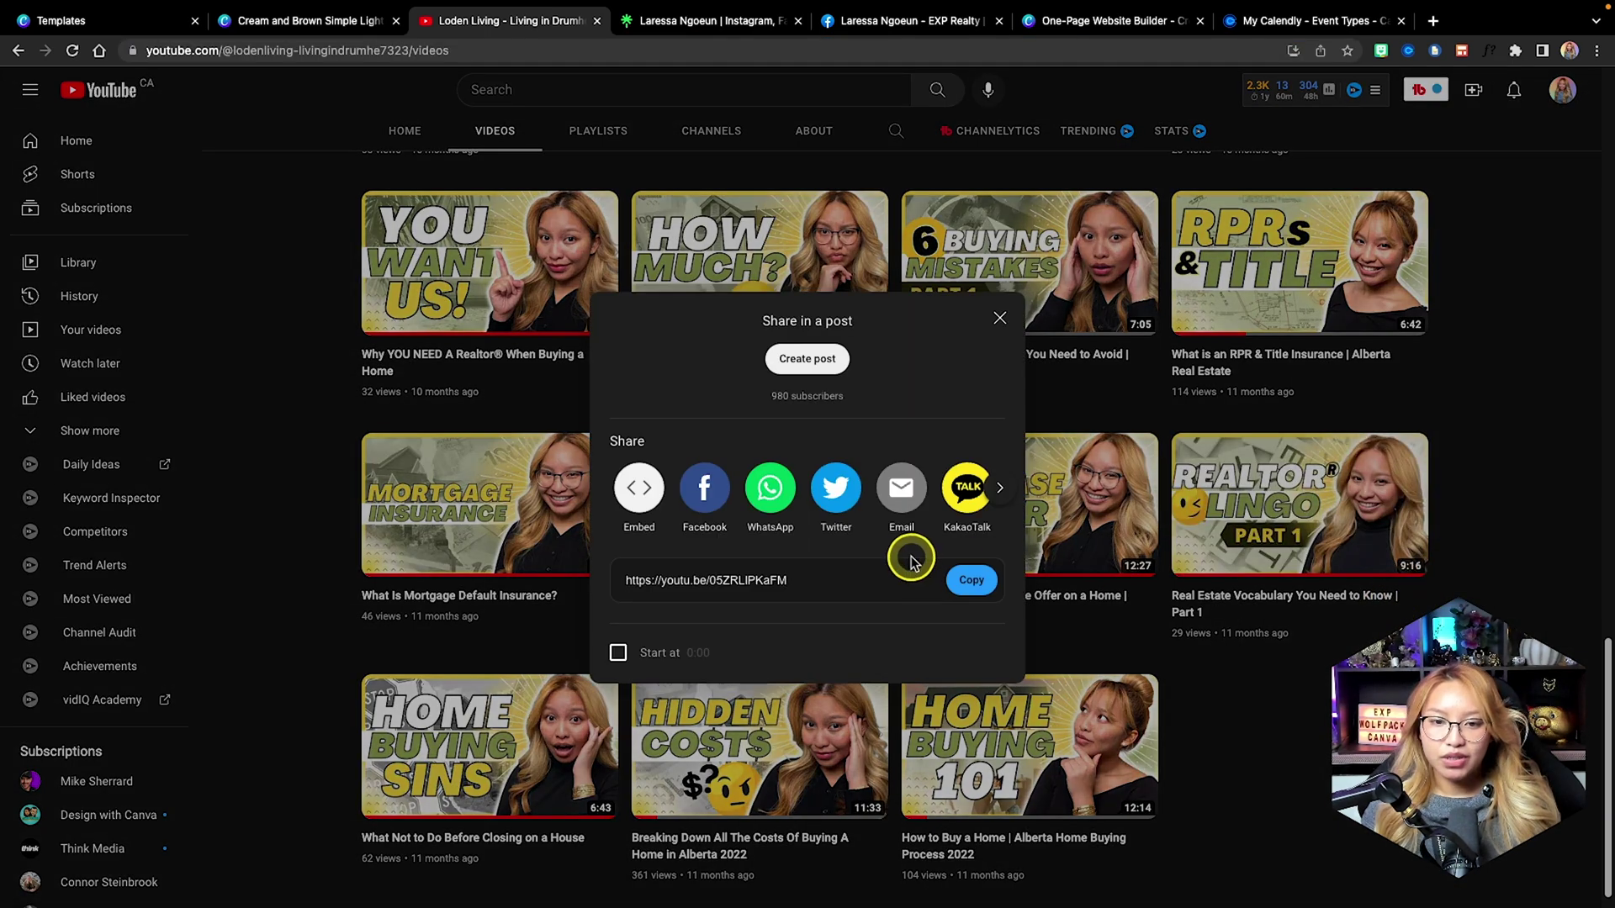
left_click(970, 580)
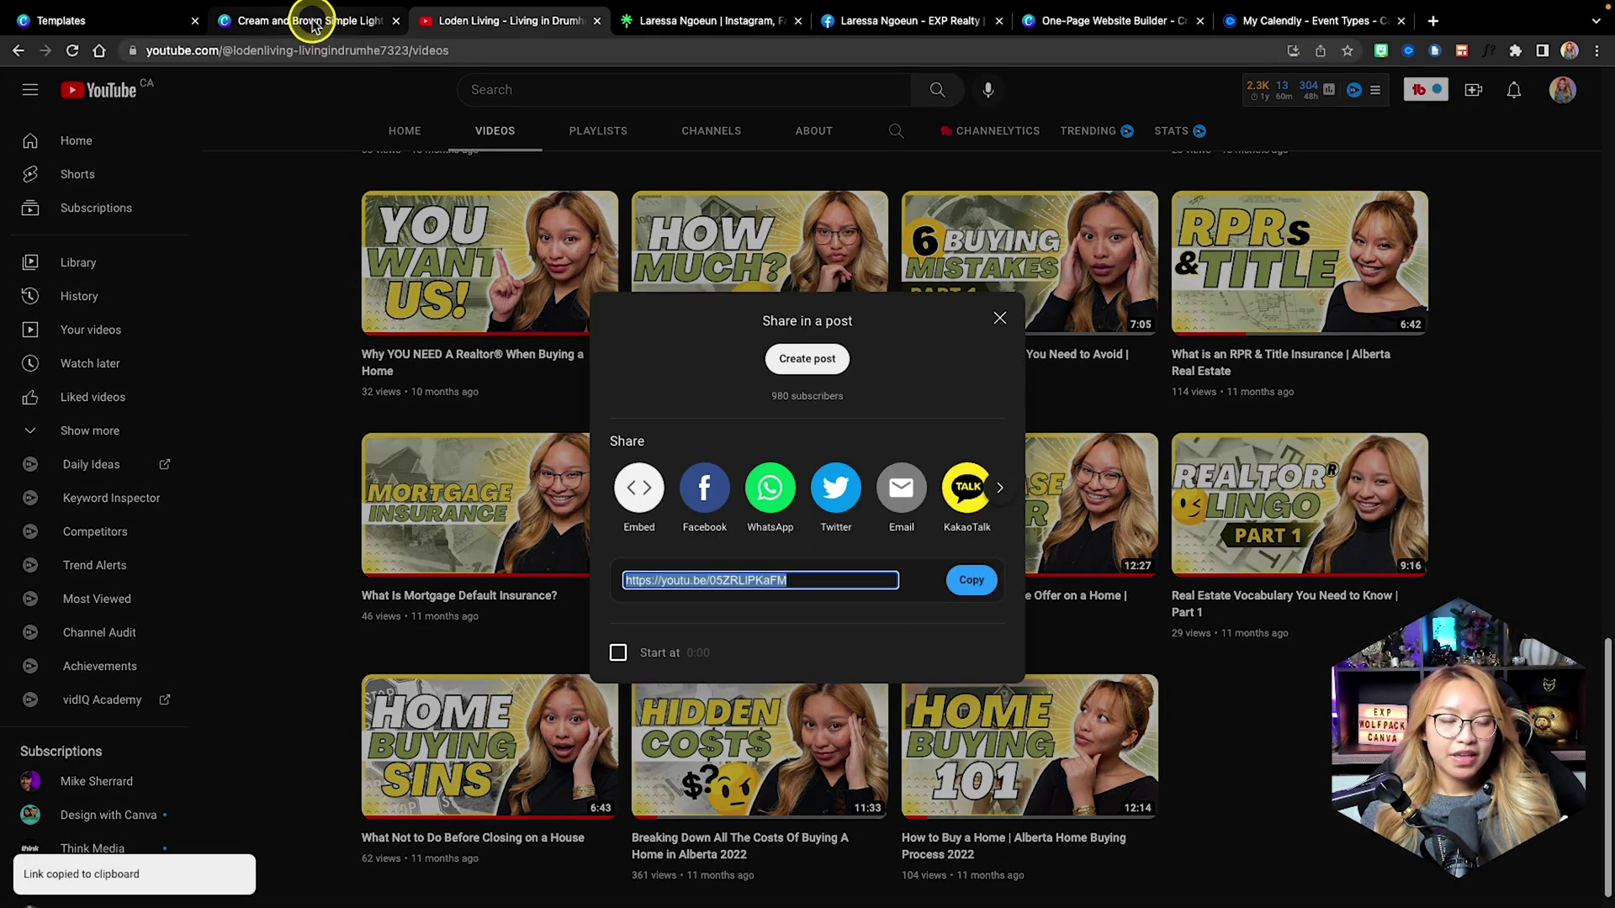
left_click(304, 19)
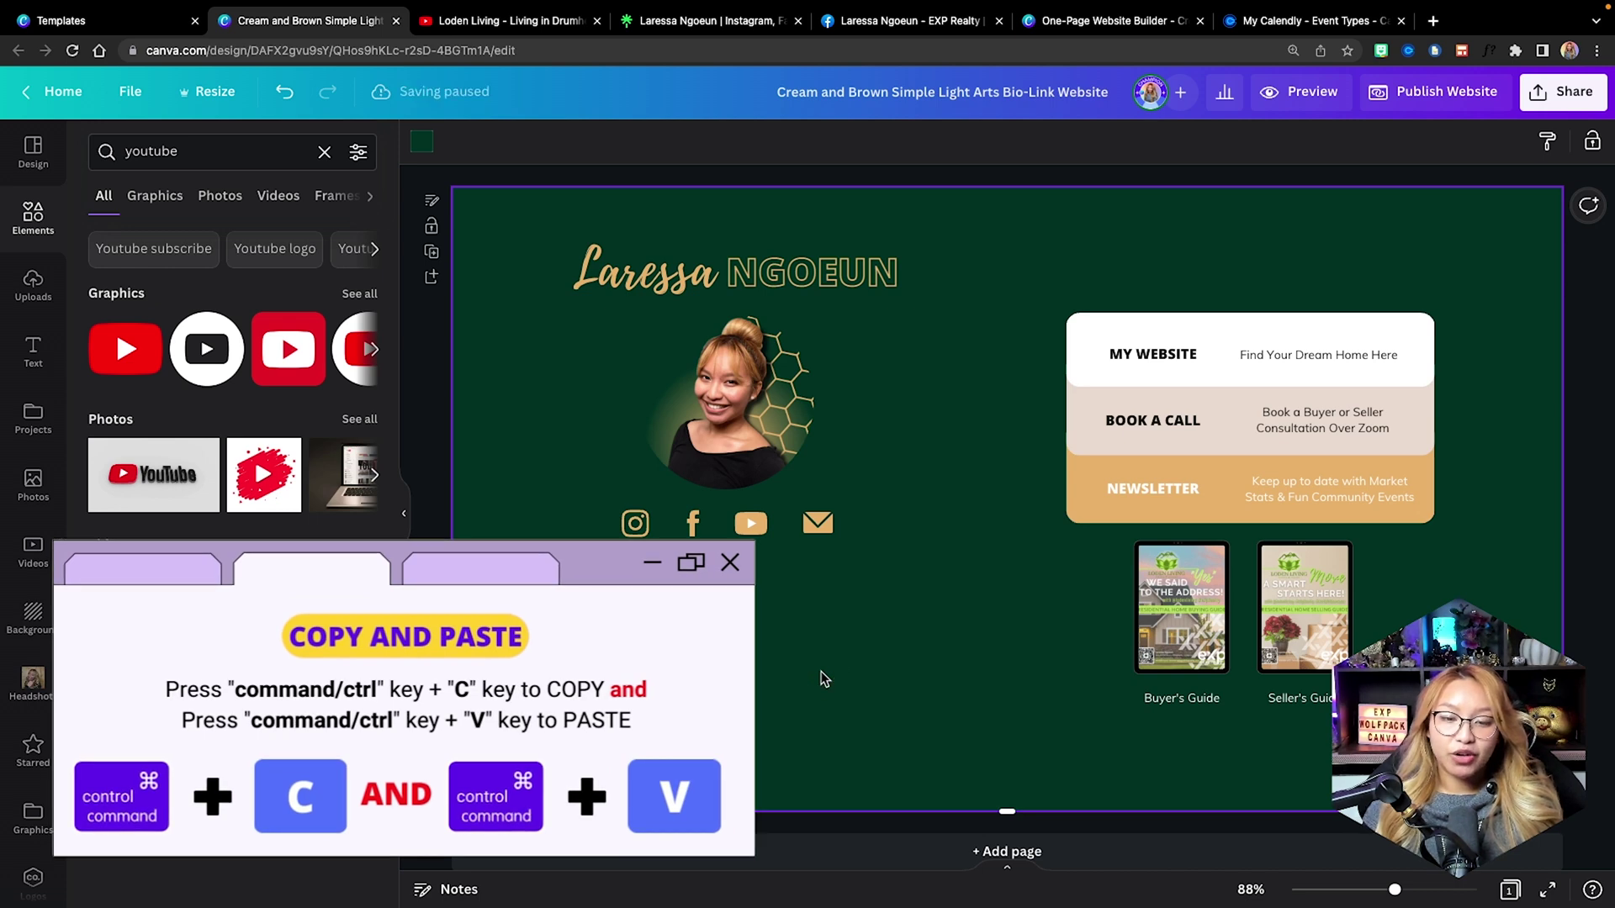
Paste the YouTube link as an embed, then shrink it and place it at the page's lower left.
key("ctrl+v")
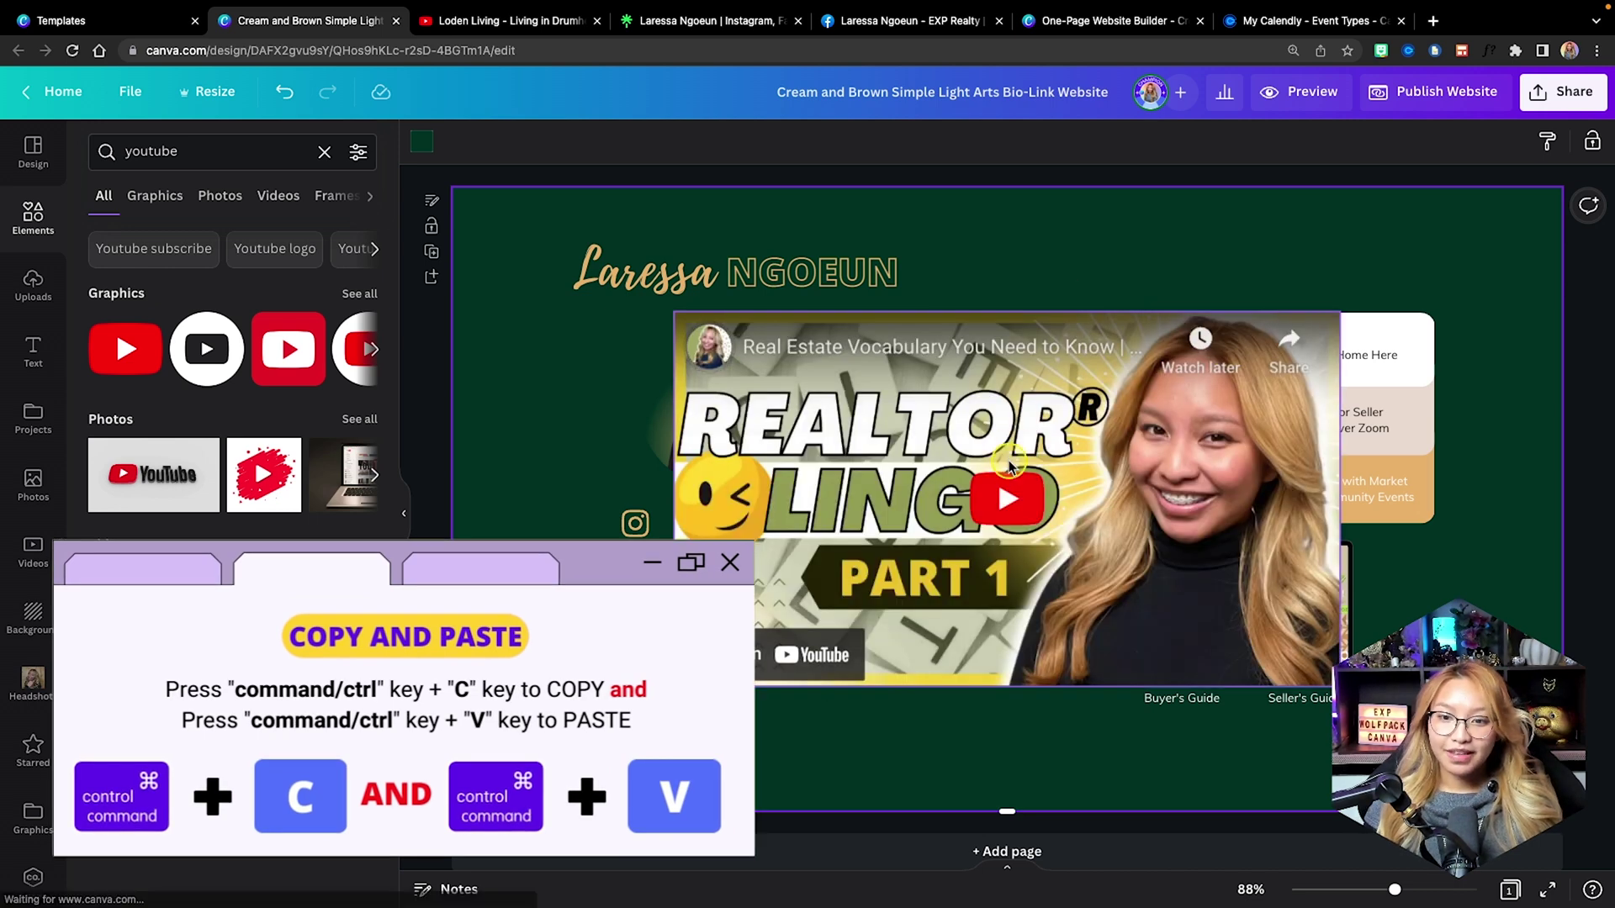
left_click_drag(1337, 311, 967, 518)
left_click_drag(888, 617, 797, 679)
left_click(963, 538)
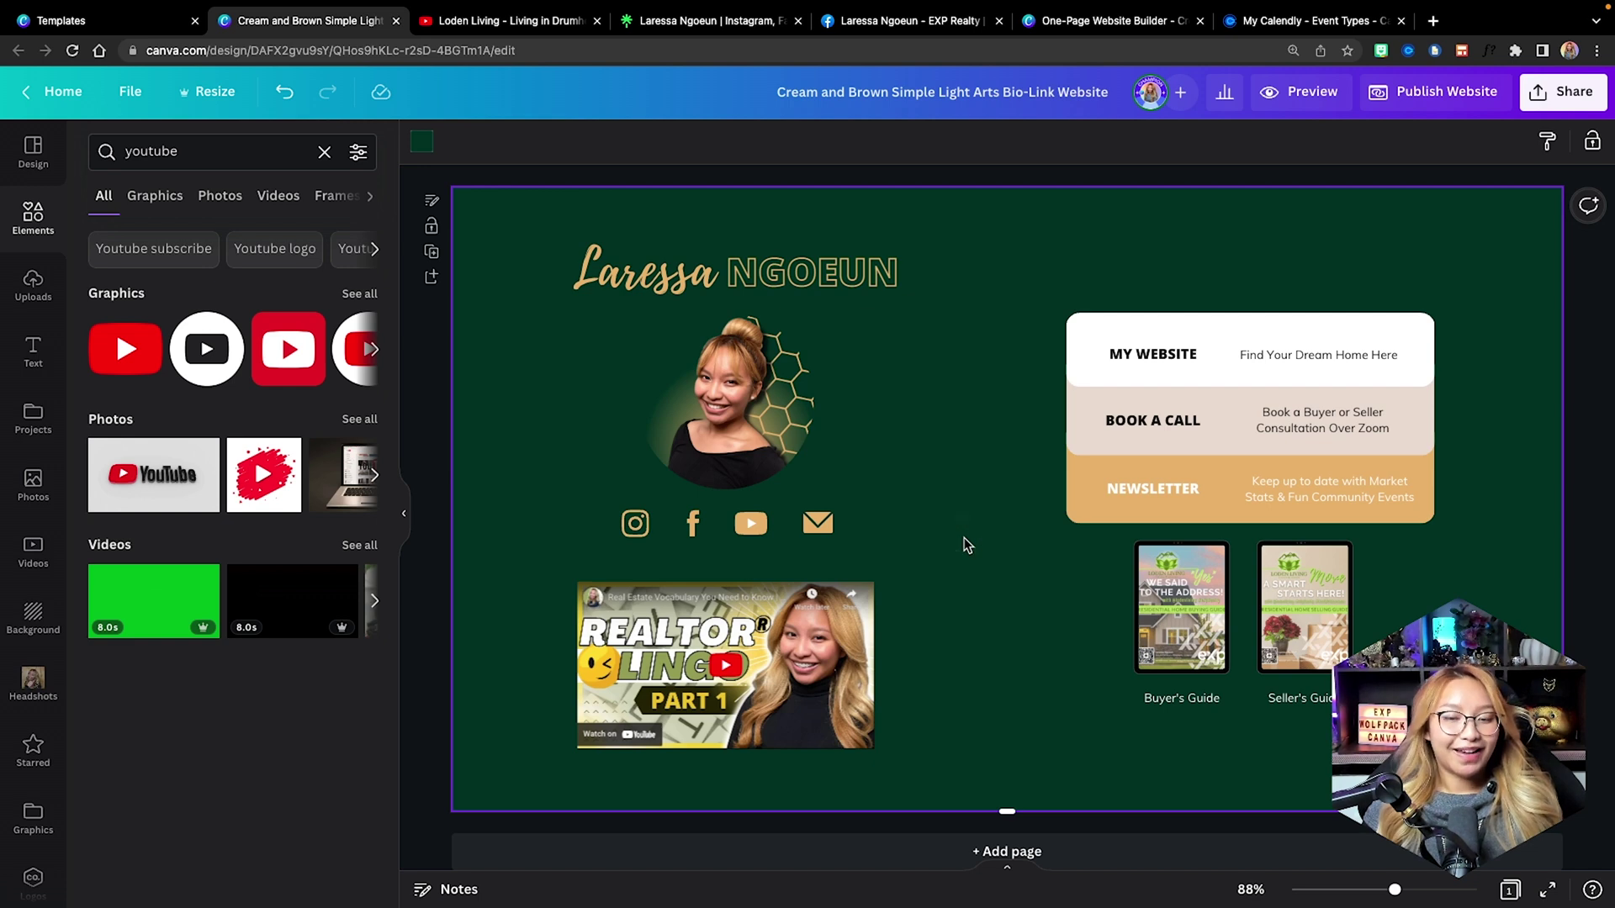
Add a second embed of the same video link through the 'emb' quick search.
key("slash")
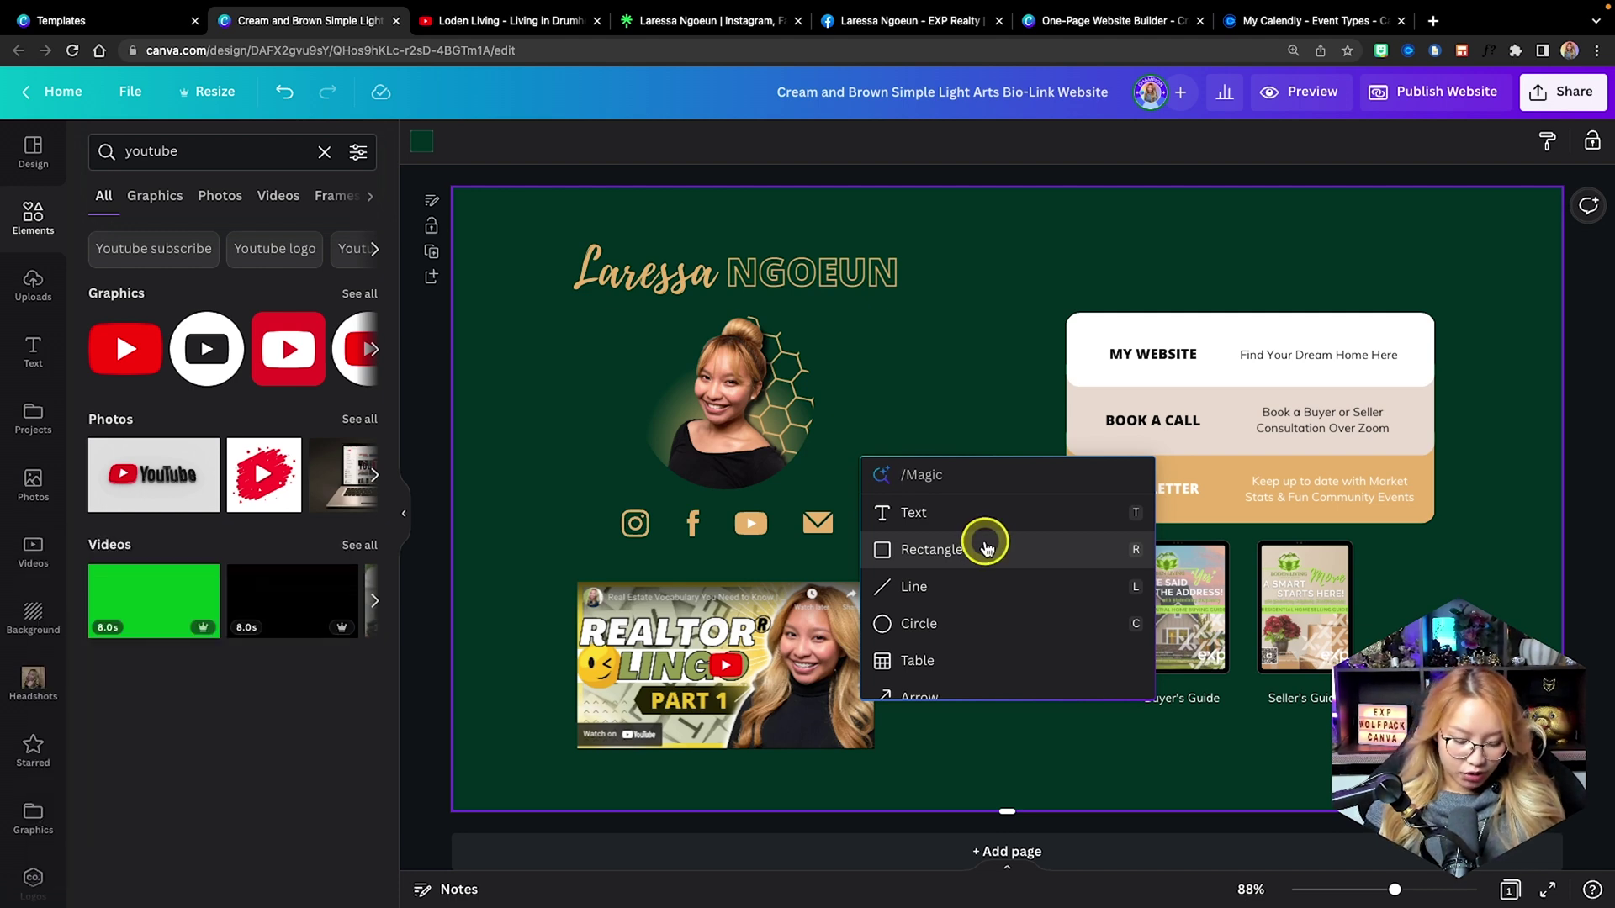
type("emb")
left_click(956, 512)
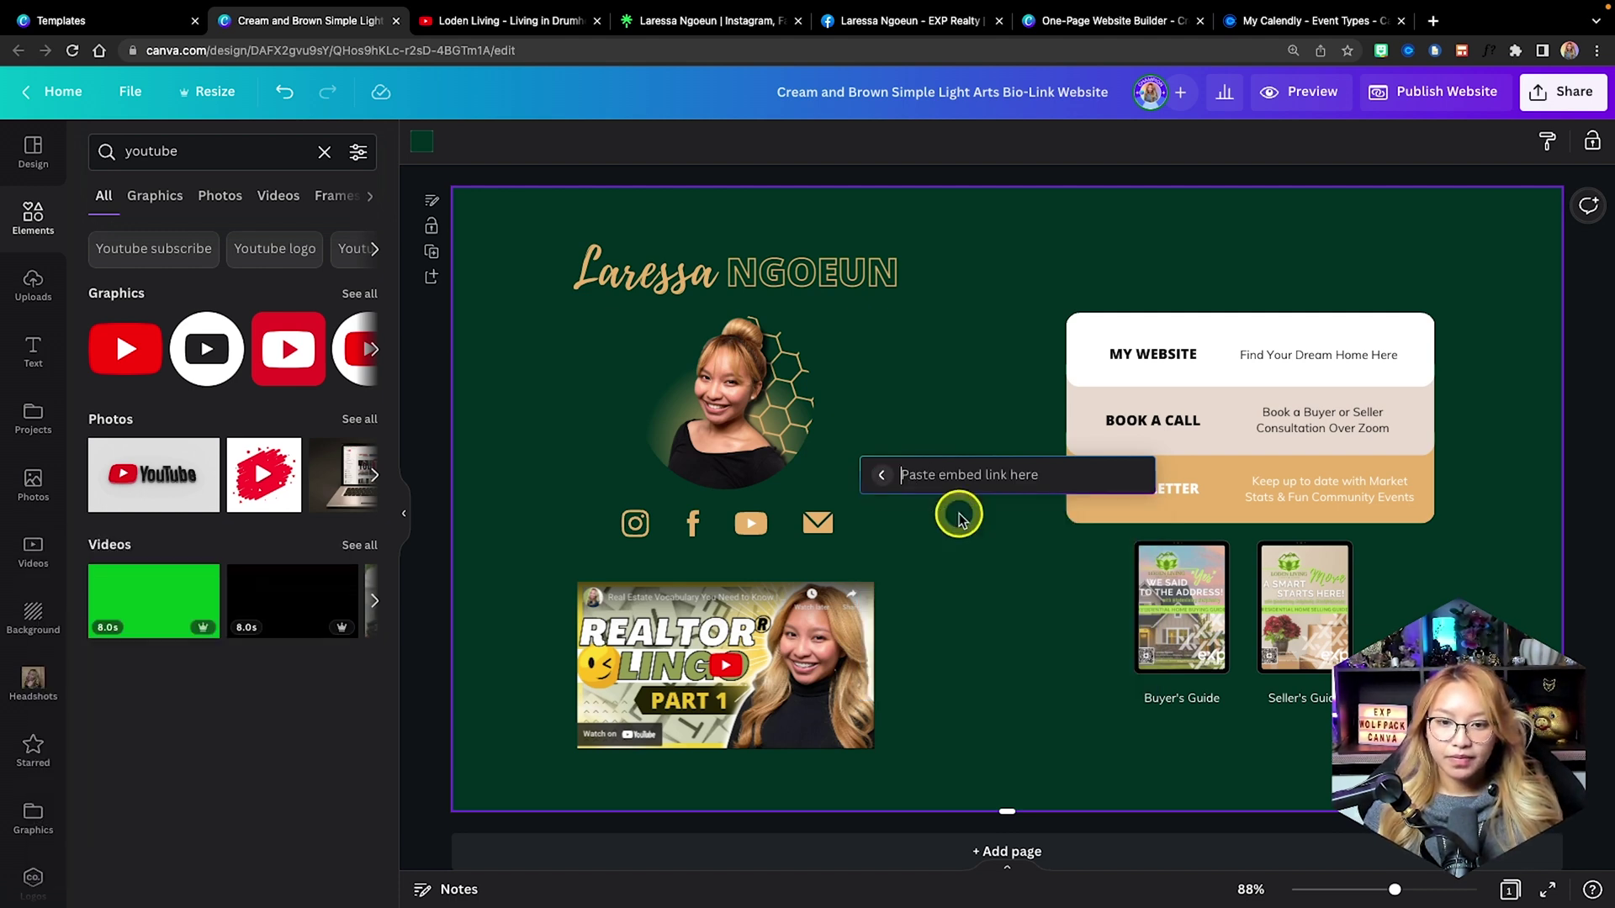
key("Return")
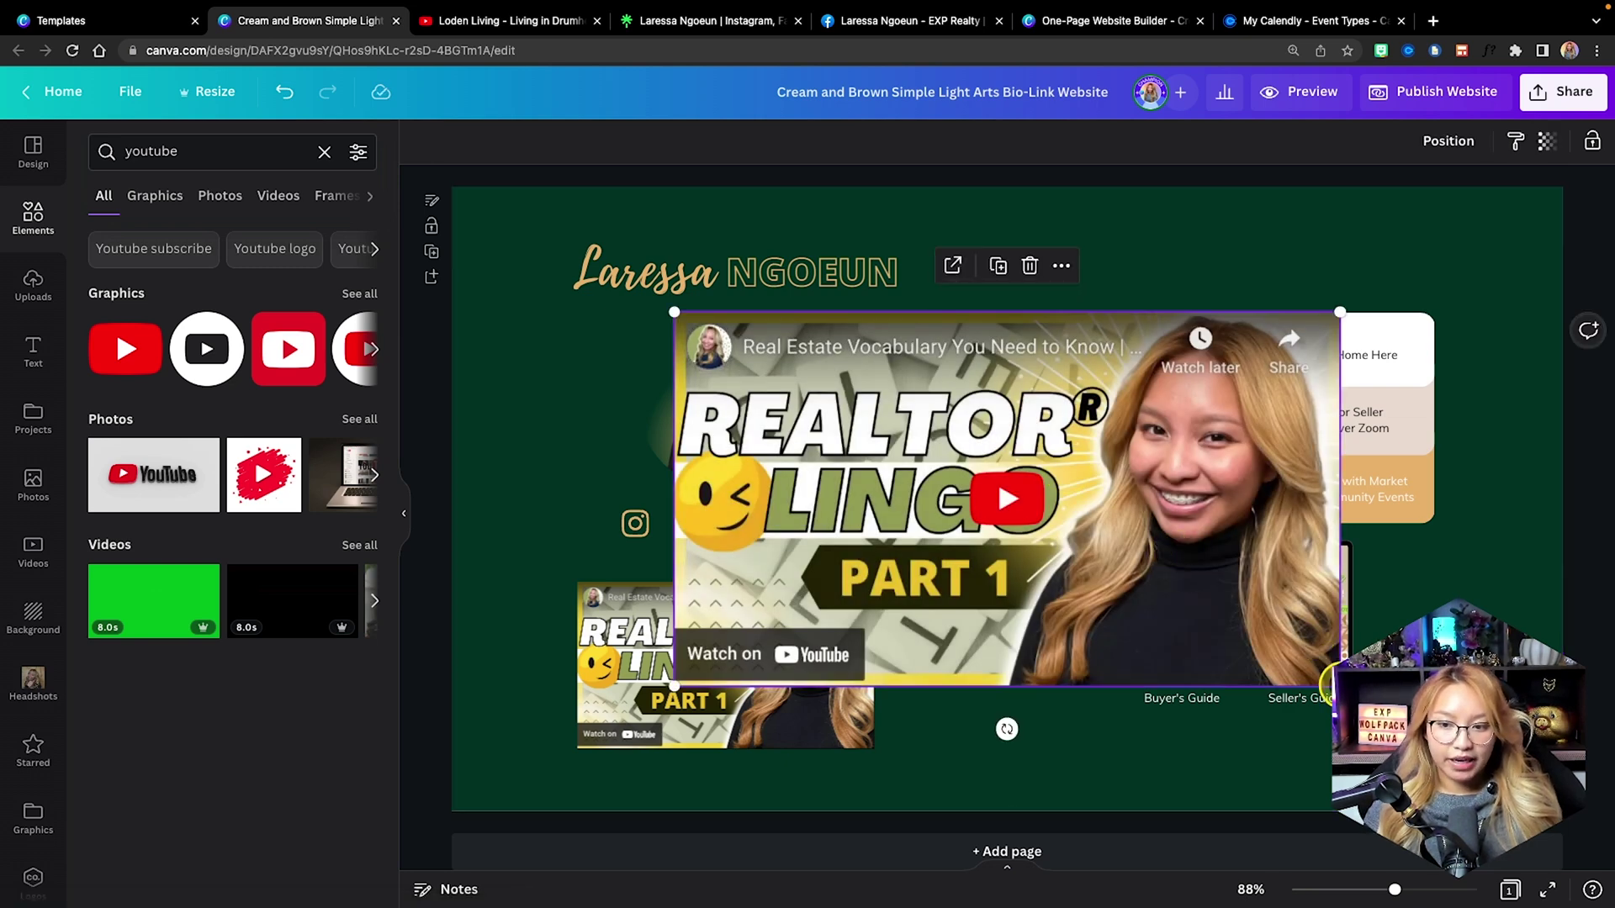
scroll(37, 665, "down", 2)
Search the pasted link in the YouTube app, drag the video in, and delete the extra copy.
left_click(38, 866)
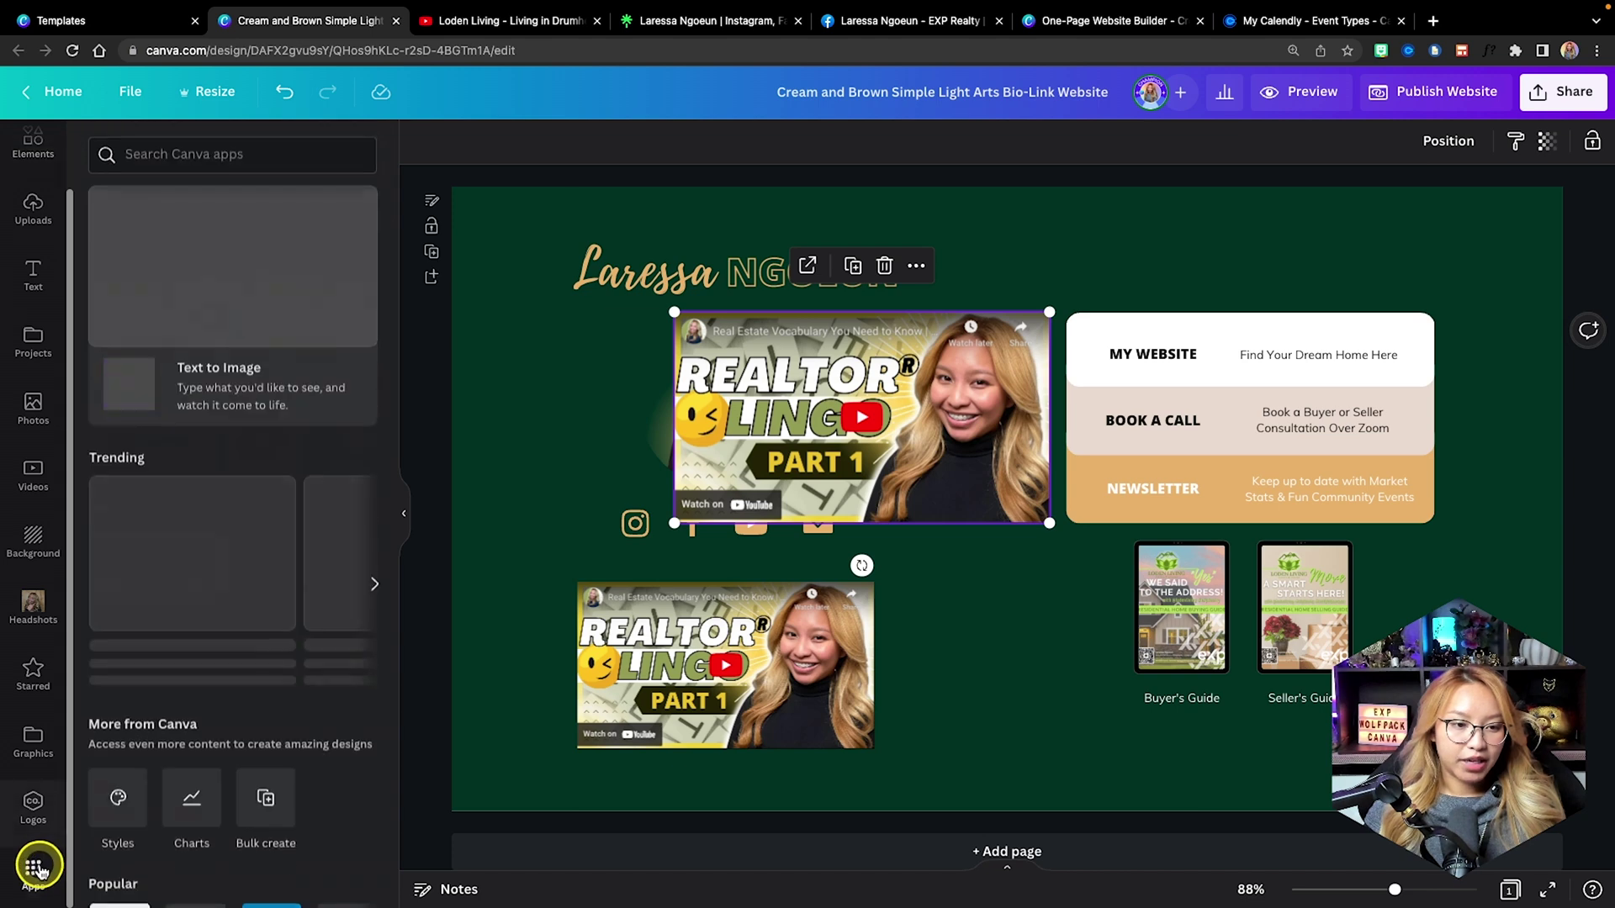
scroll(236, 665, "down", 3)
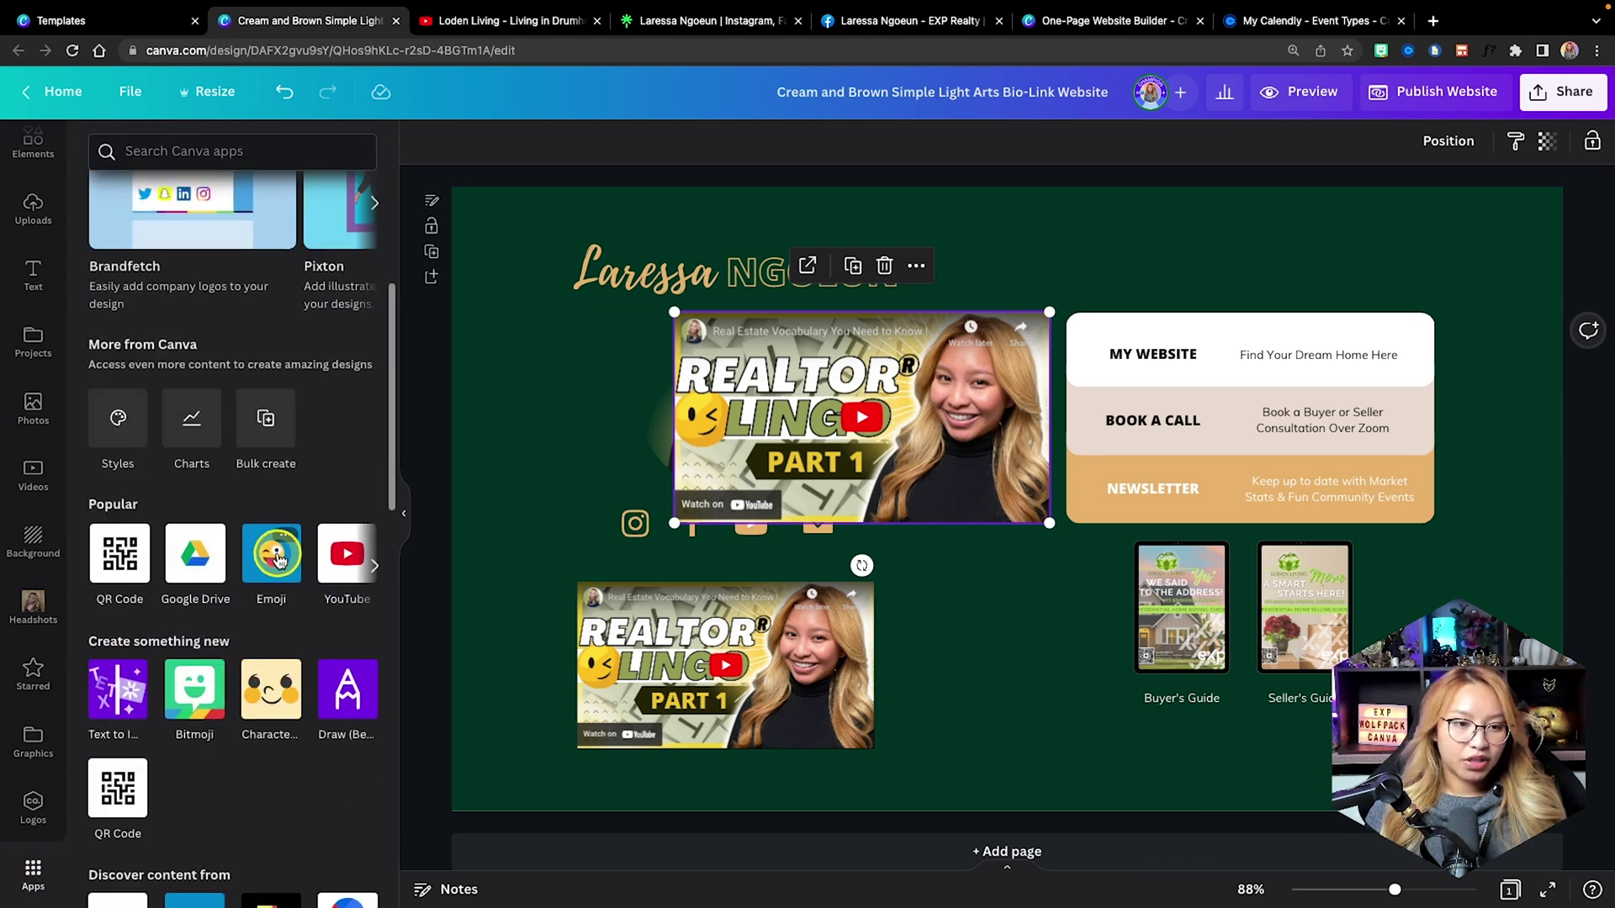
scroll(281, 561, "right", 3)
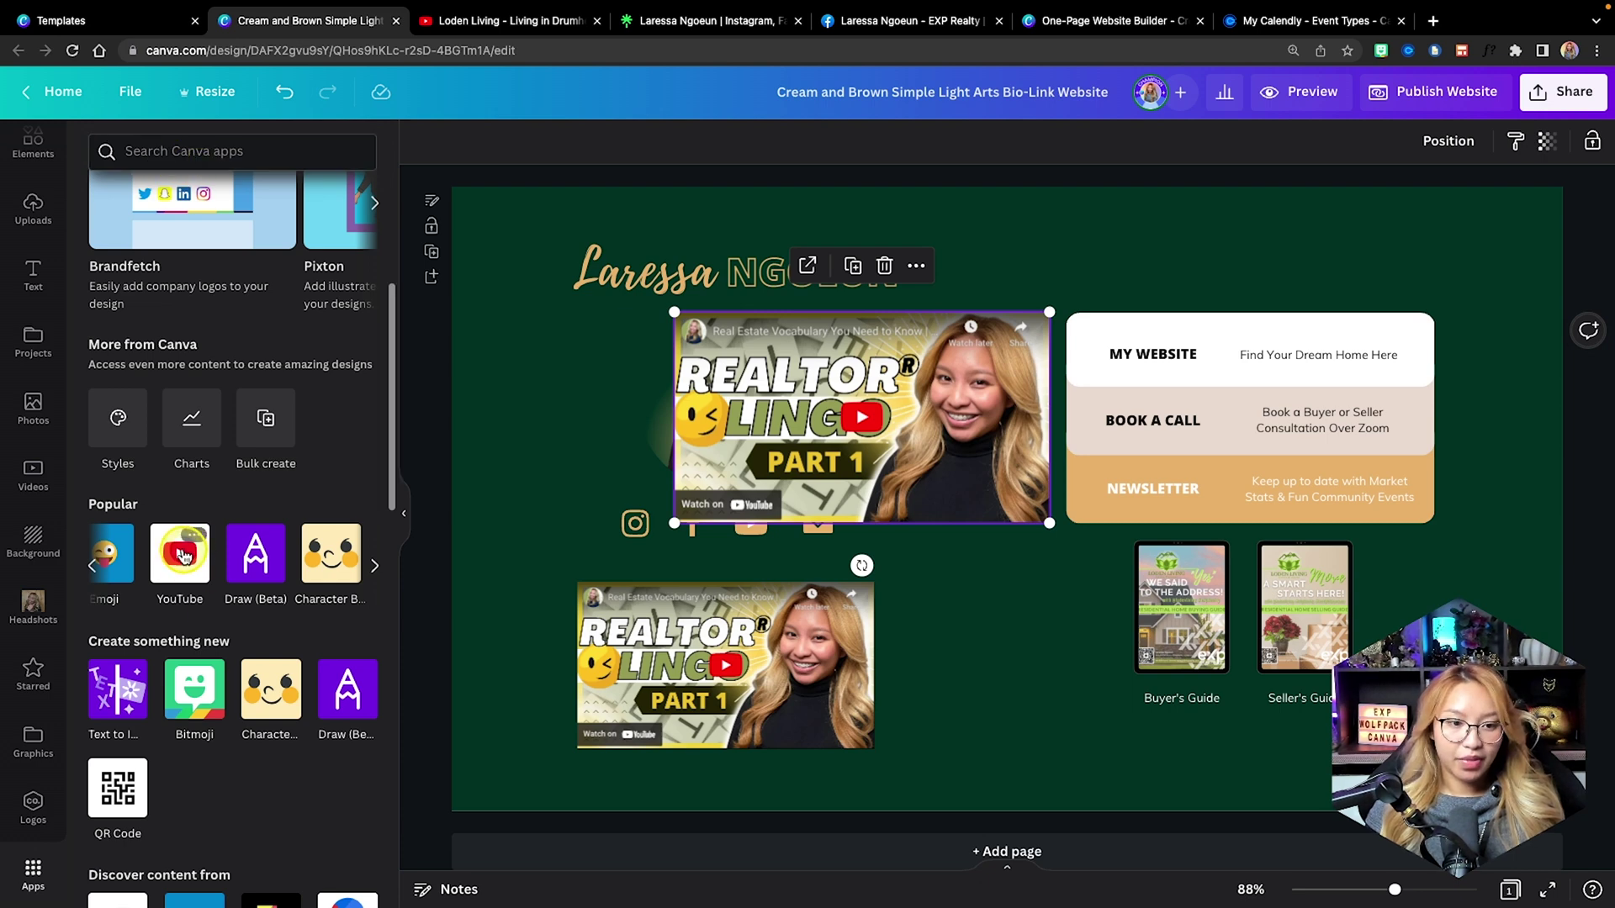
left_click(179, 554)
key("ctrl+v")
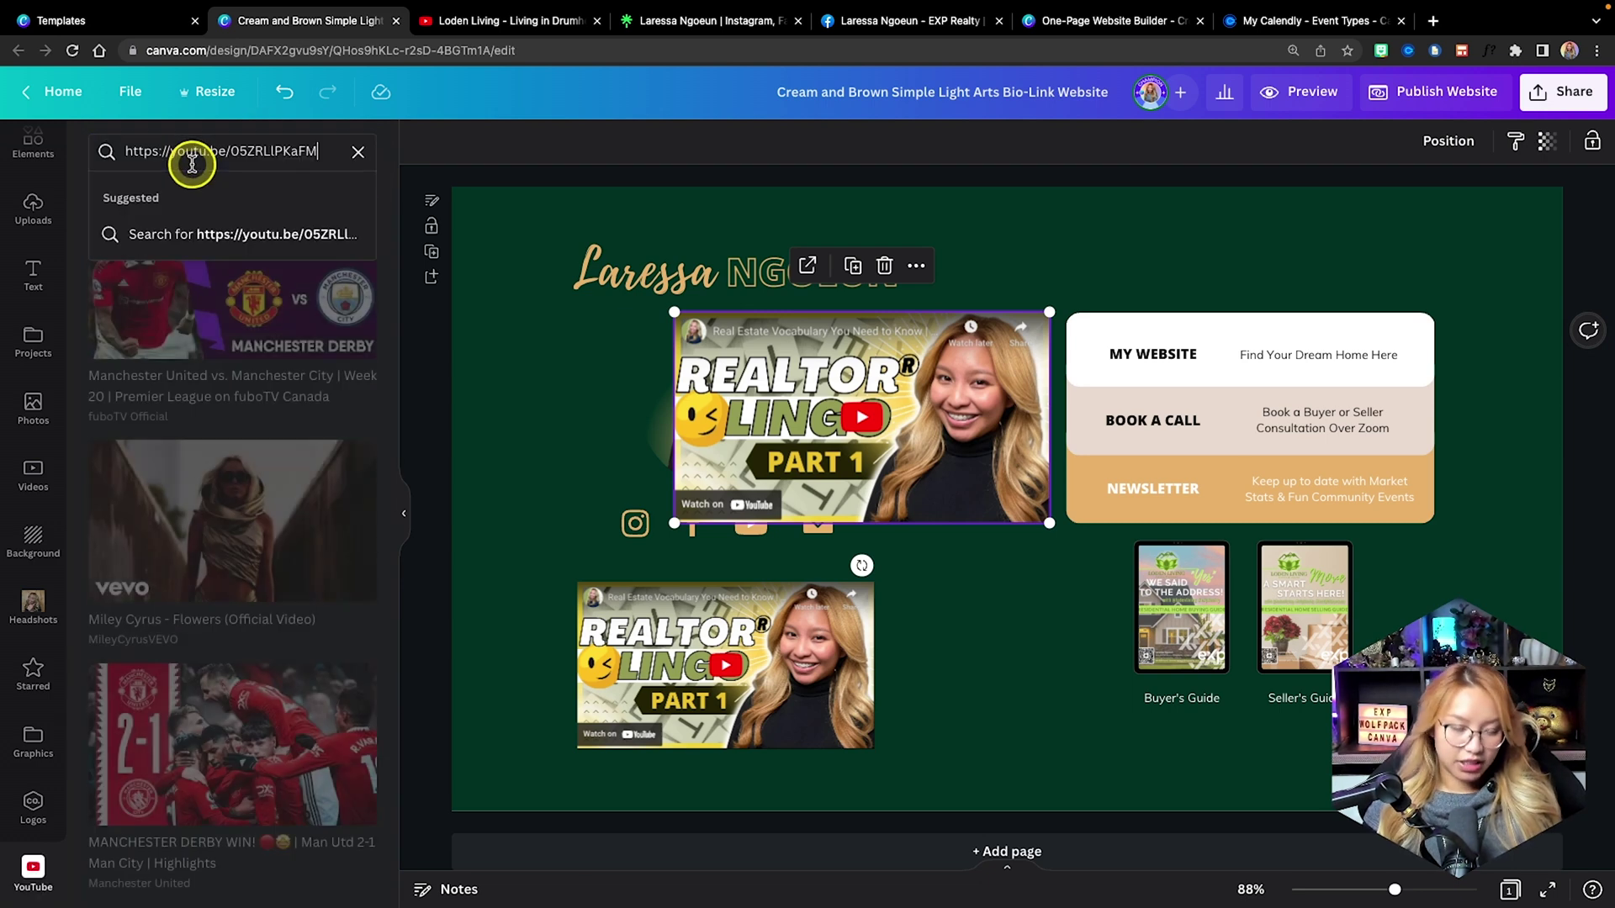
key("Return")
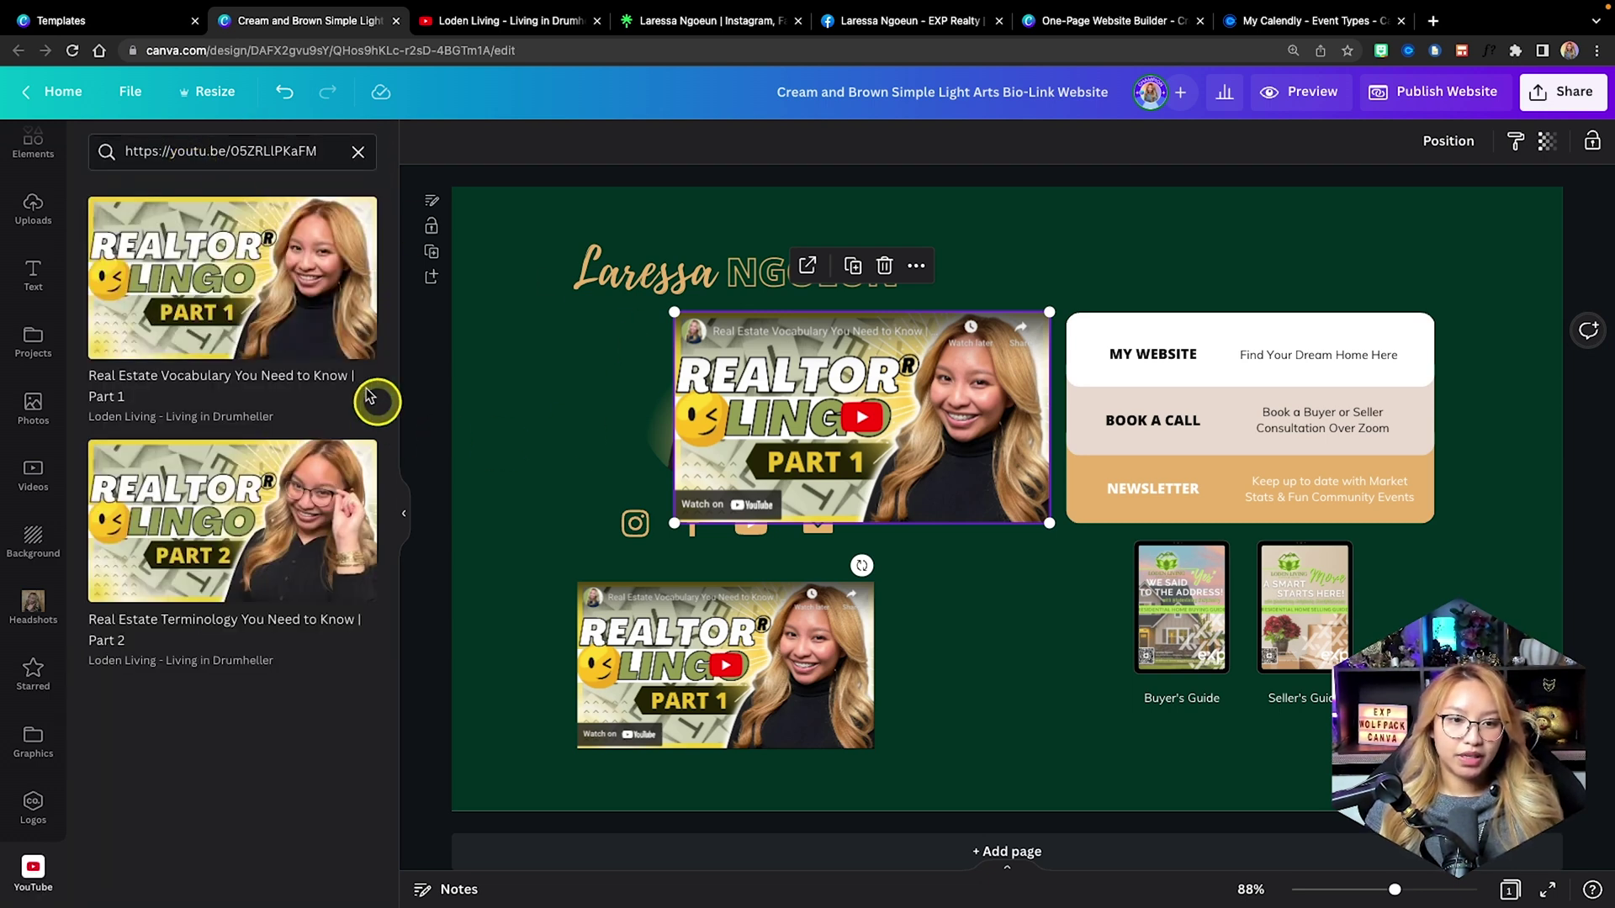
left_click_drag(278, 277, 1145, 514)
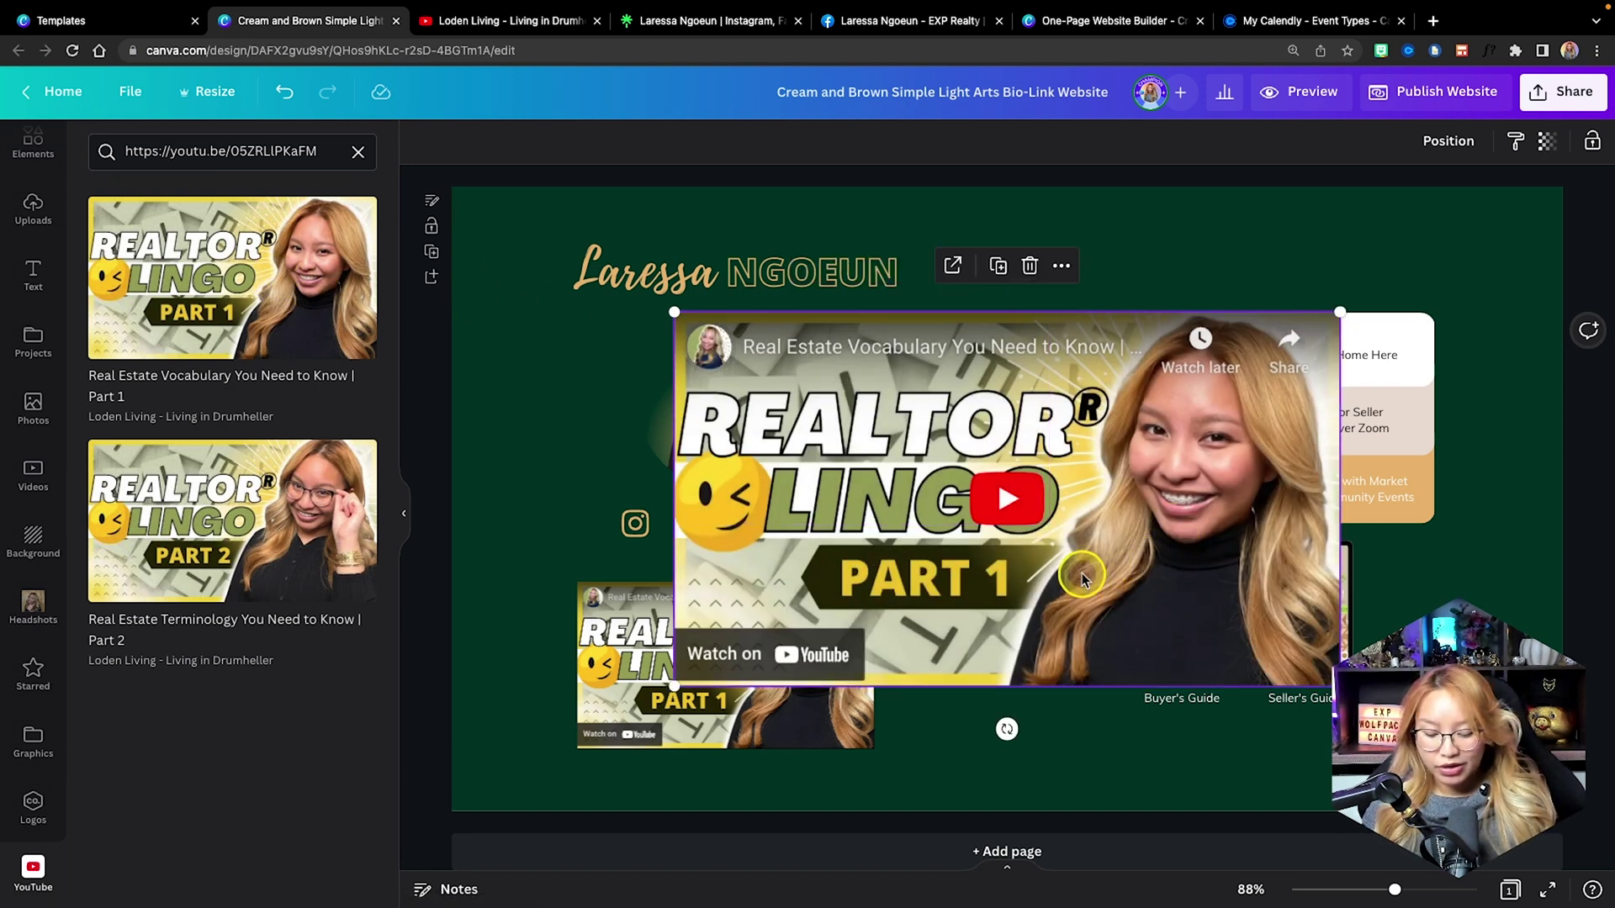
key("Delete")
left_click(1000, 663)
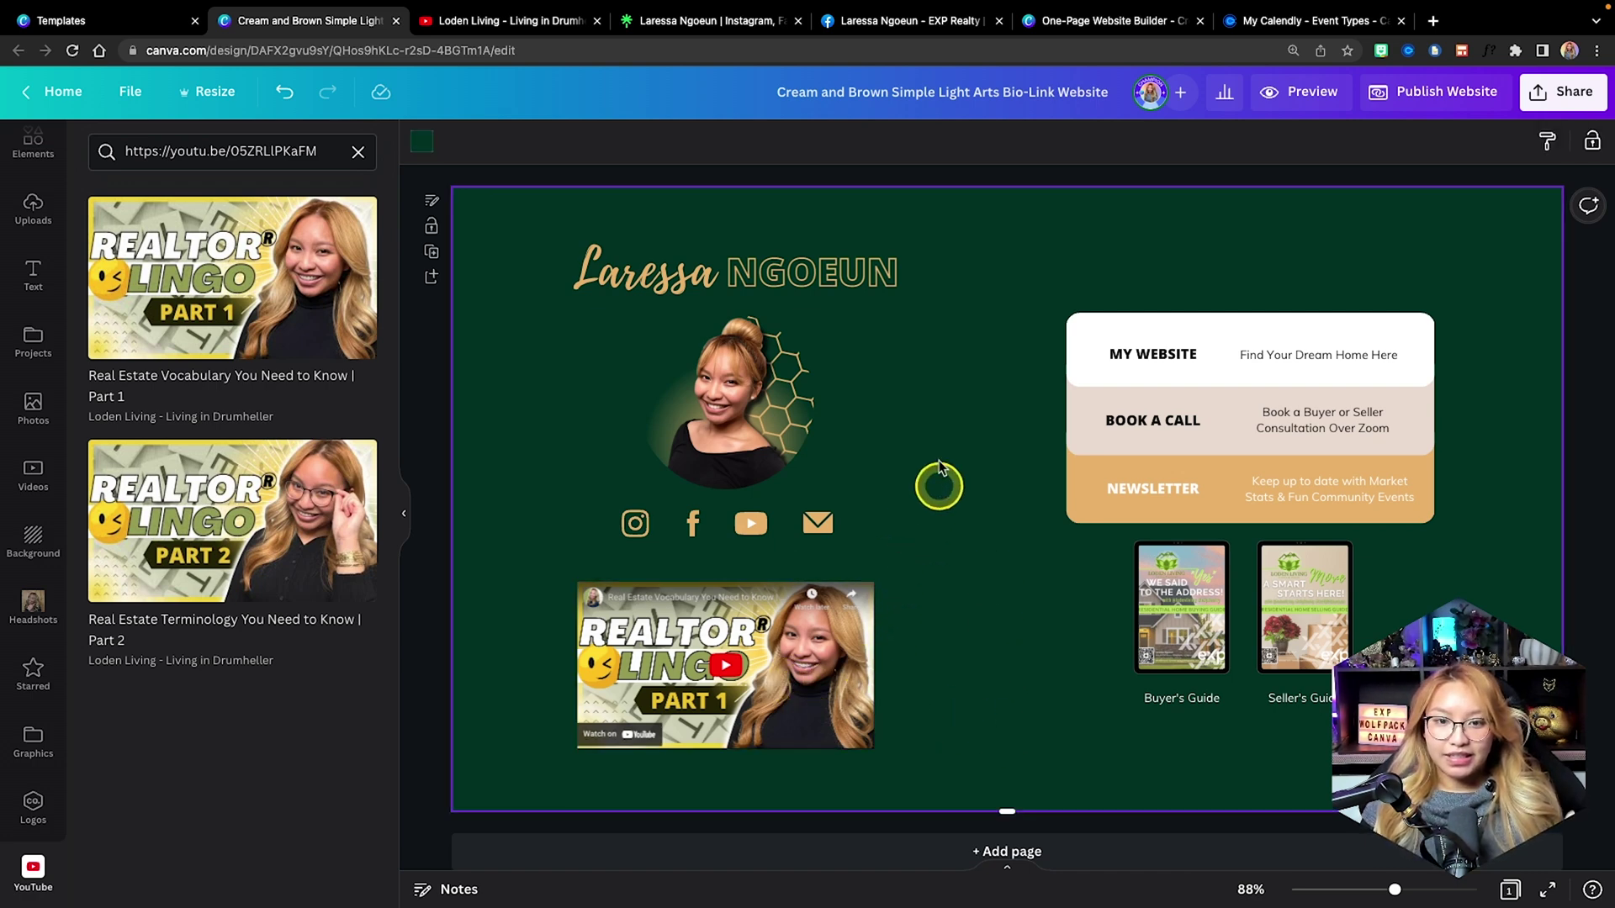
left_click(899, 295)
left_click_drag(915, 305, 901, 299)
left_click(859, 281)
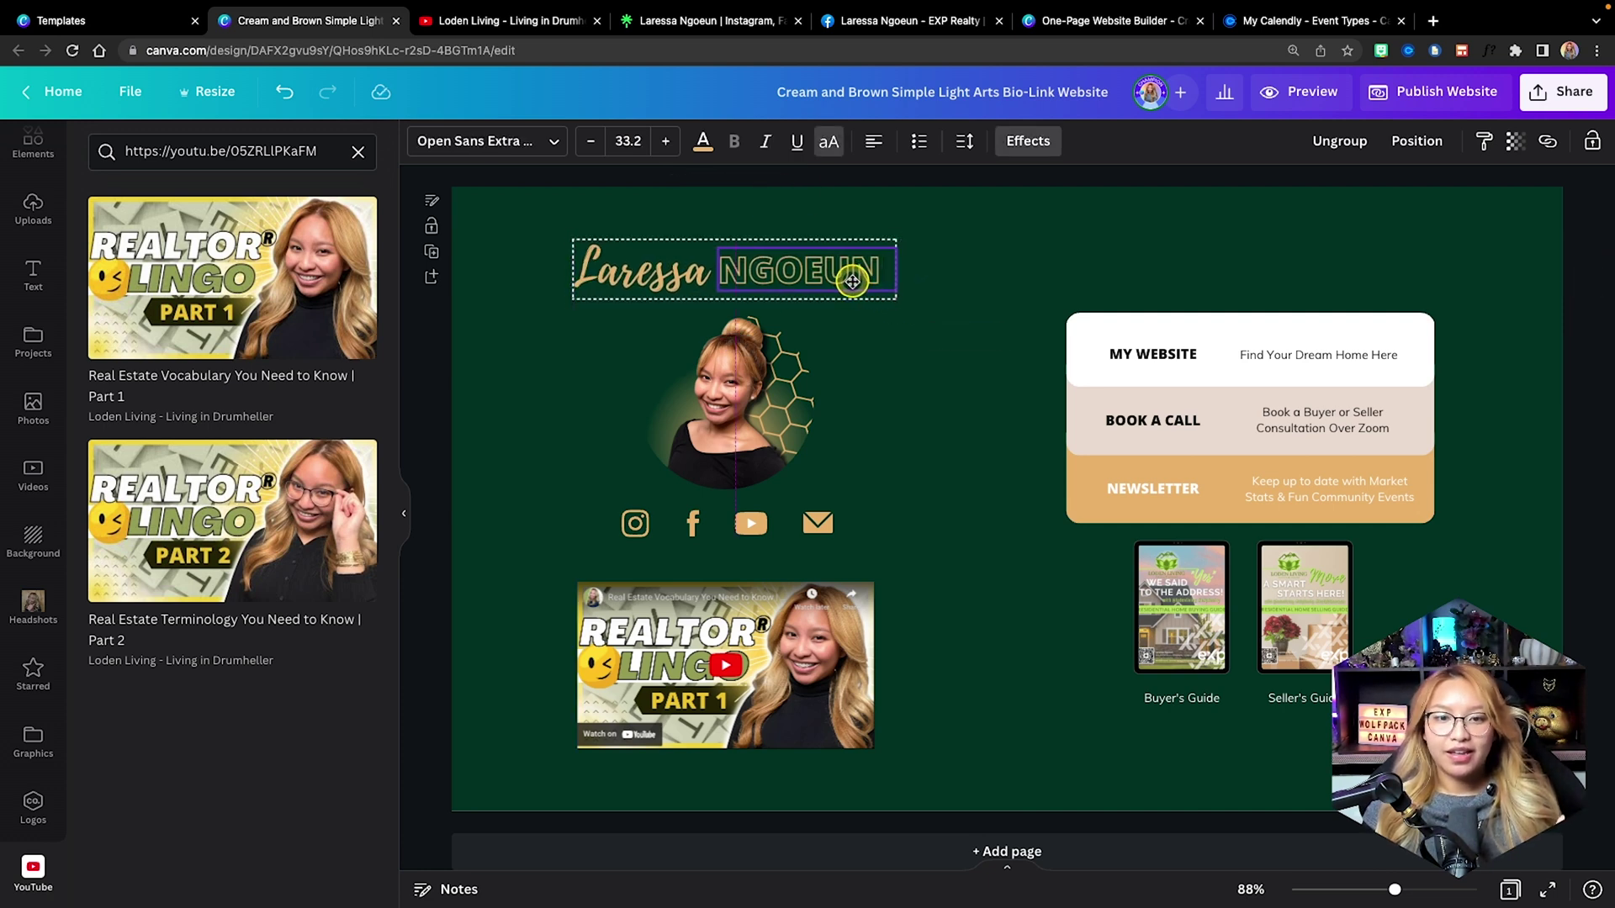
left_click(997, 478)
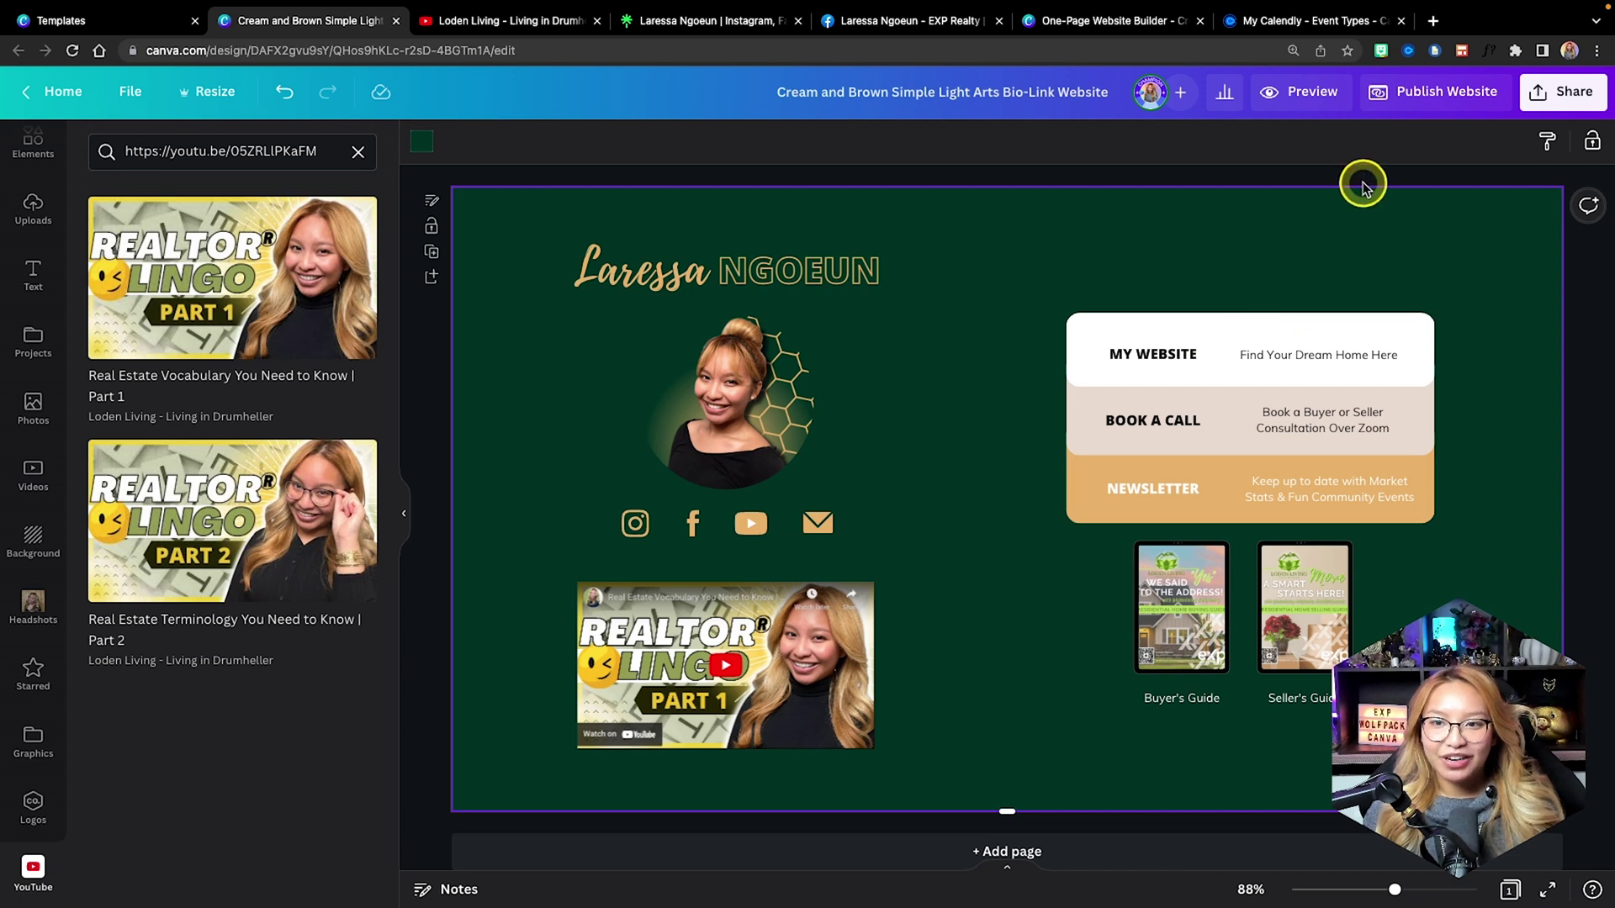
left_click(1293, 102)
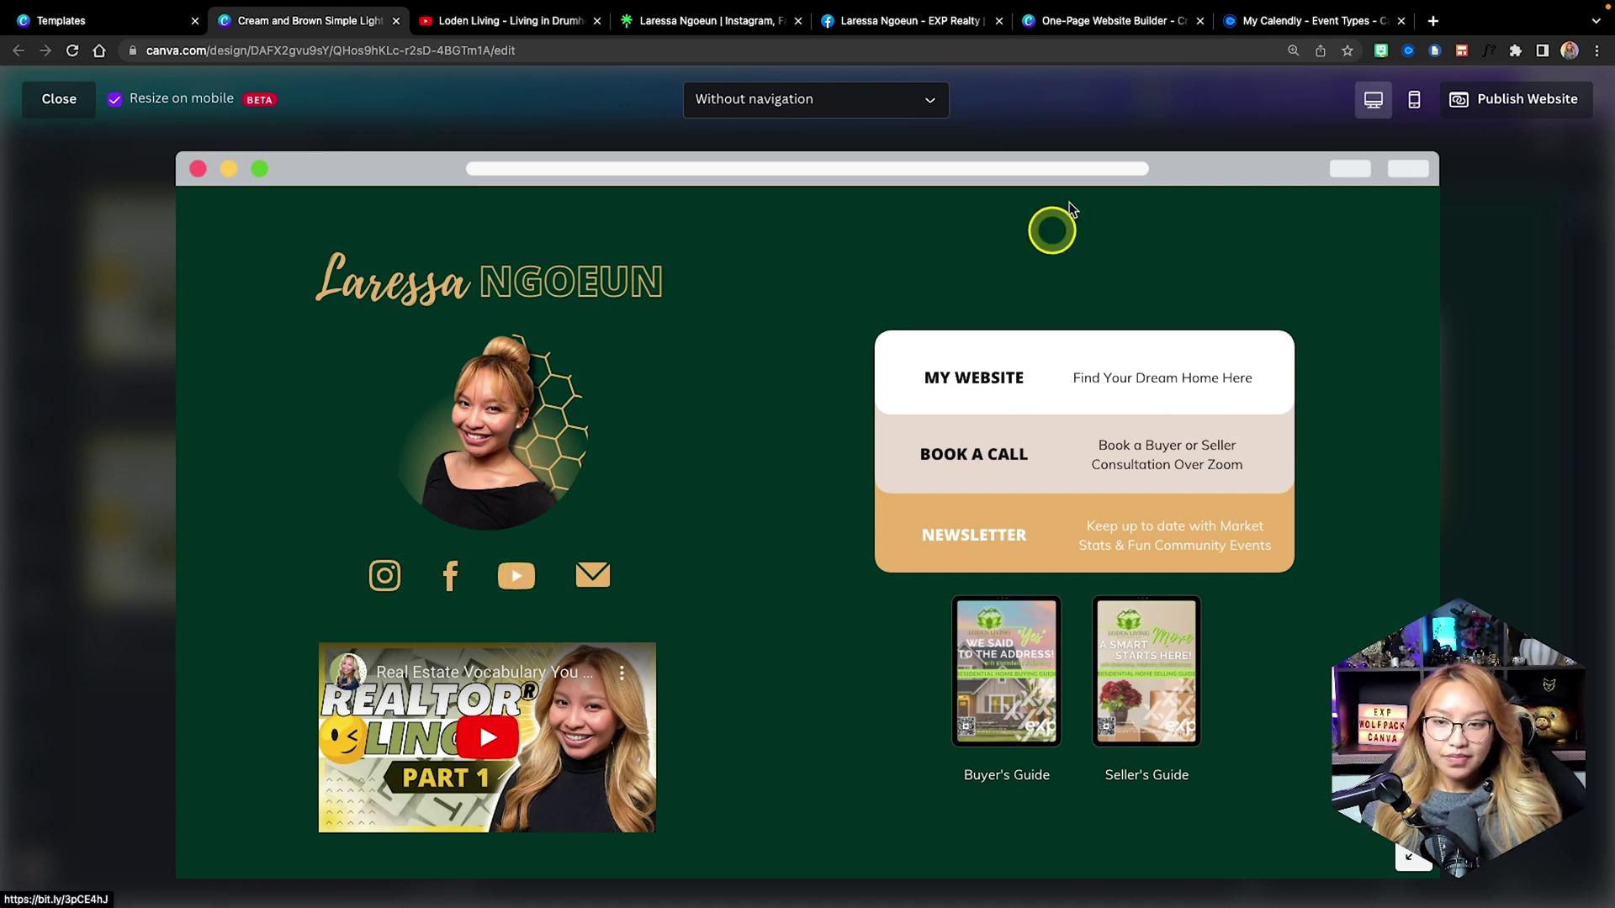
left_click(1416, 102)
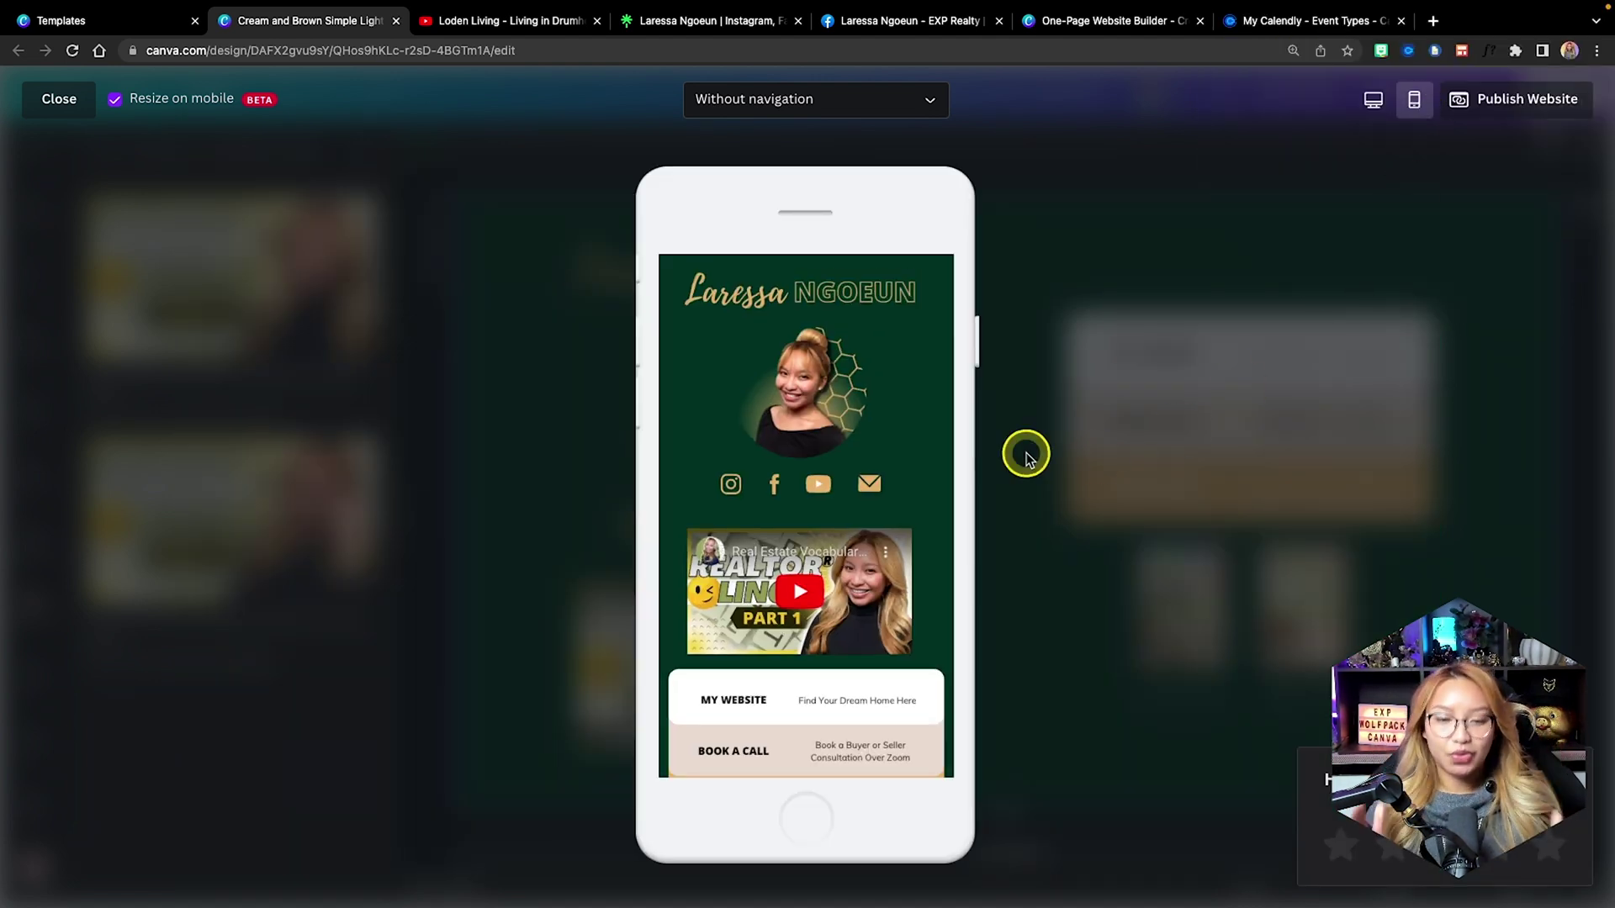
scroll(876, 457, "down", 3)
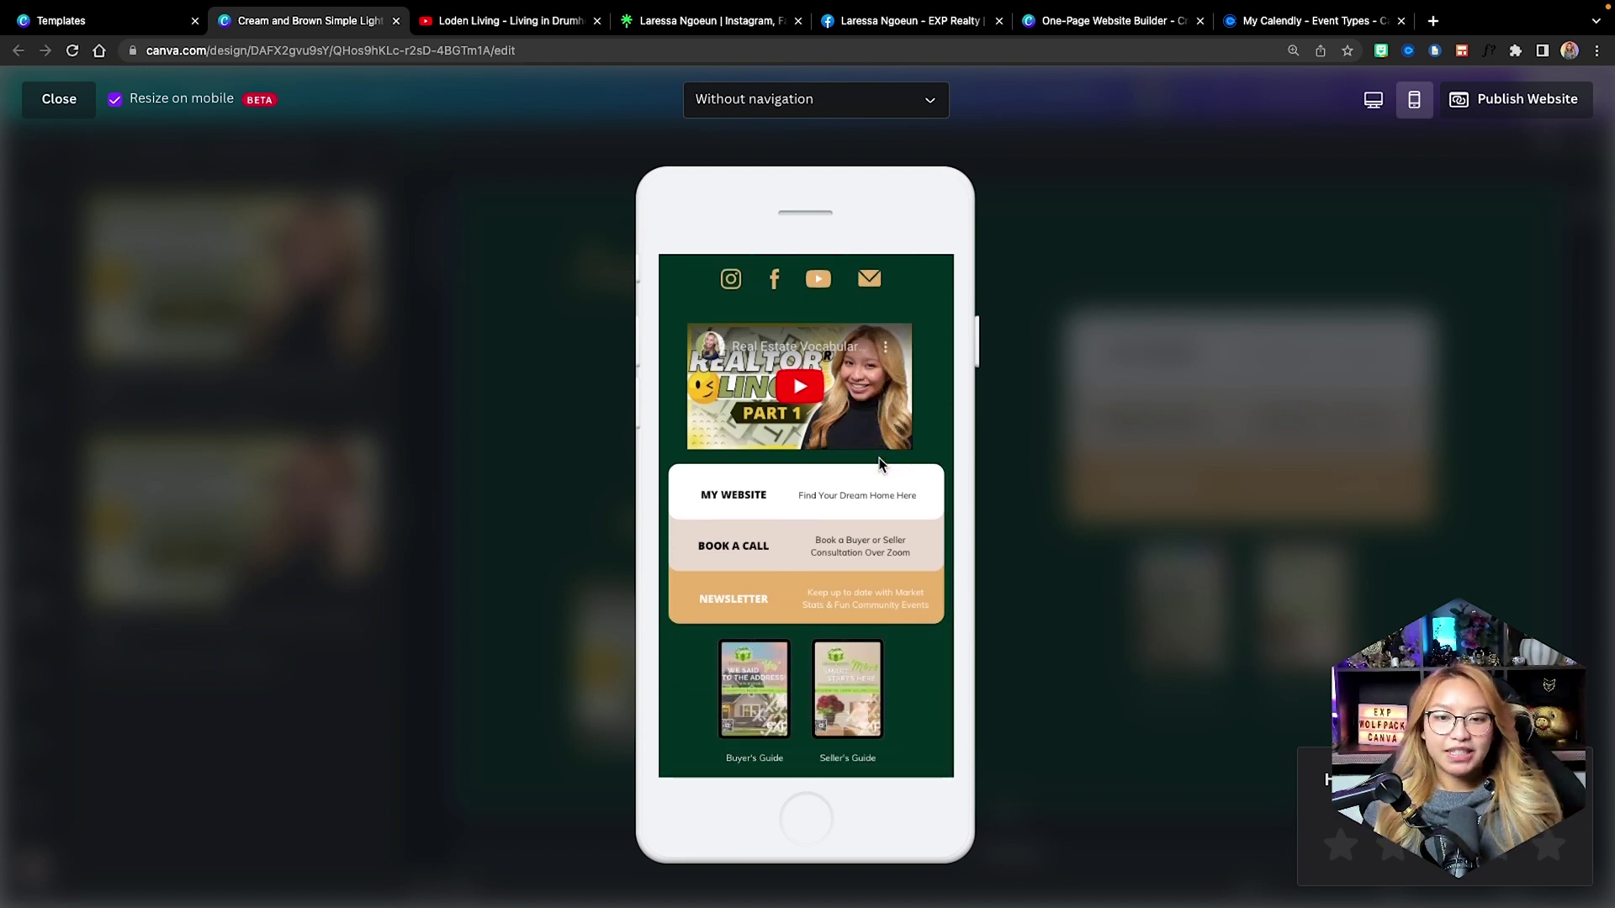
left_click(31, 102)
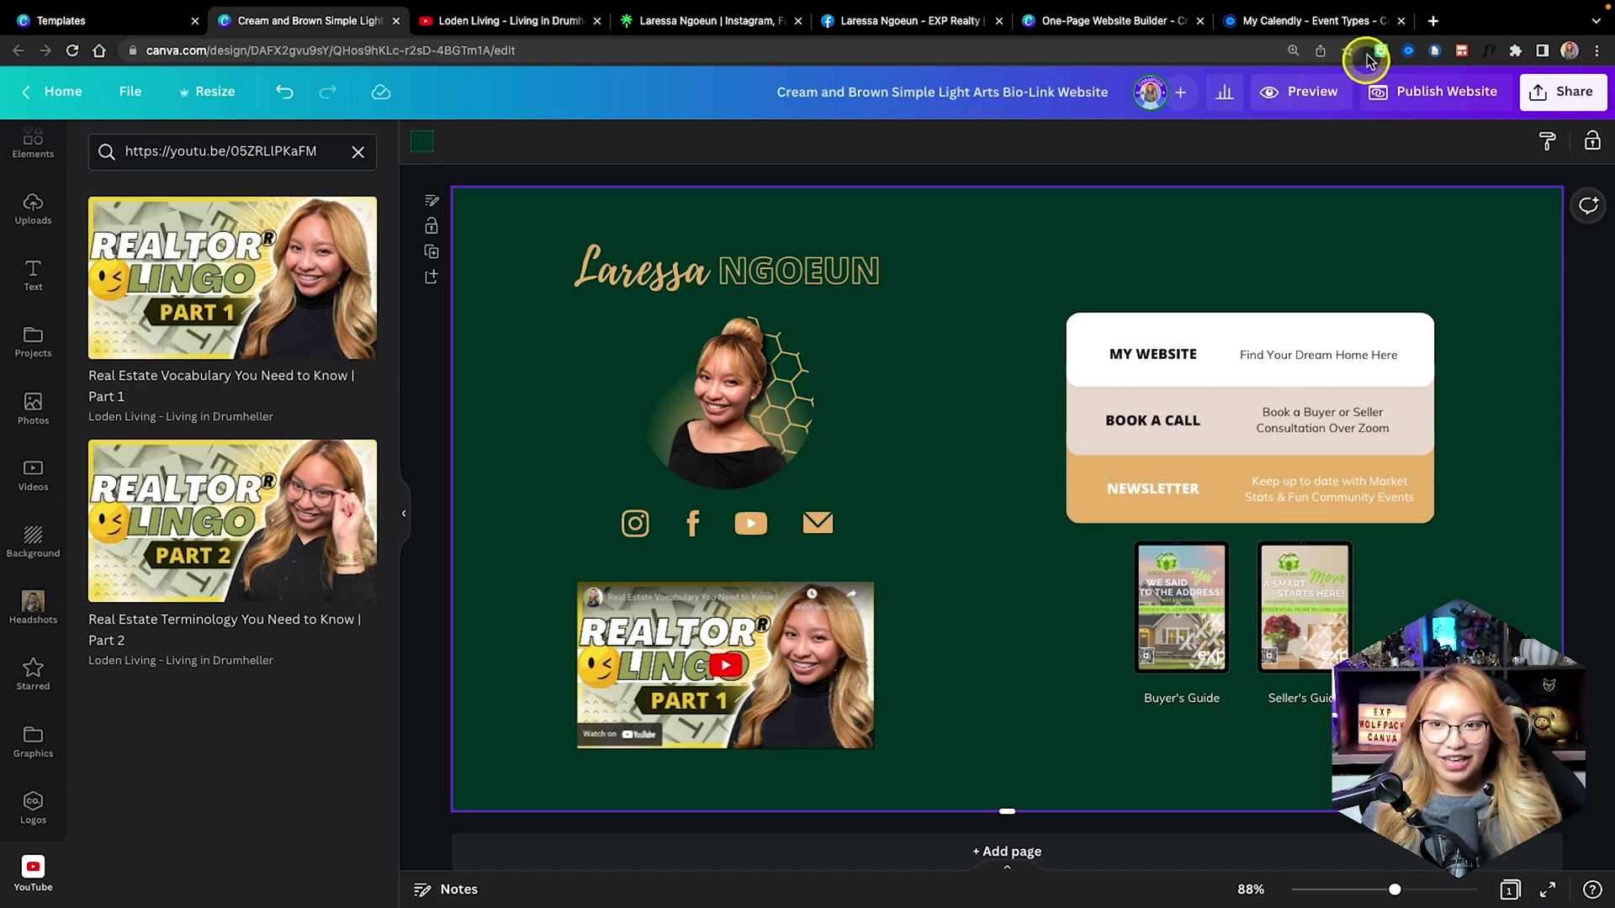
Reopen the website preview and test the My Website, Book a Call and Newsletter links.
left_click(1330, 95)
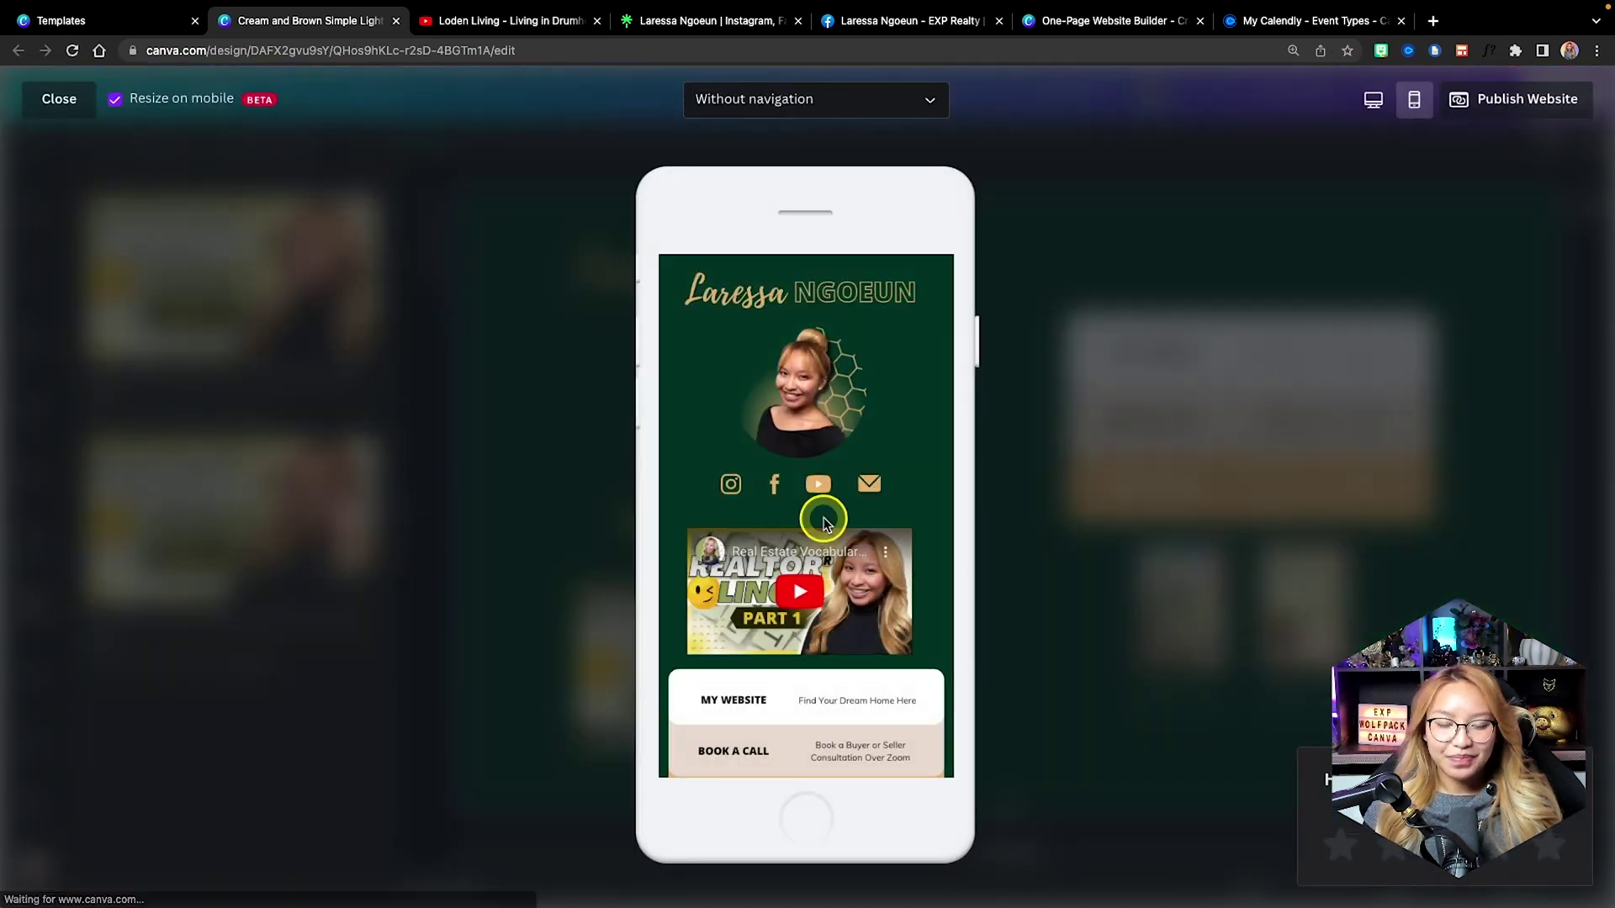
scroll(822, 516, "down", 3)
scroll(824, 523, "down", 1)
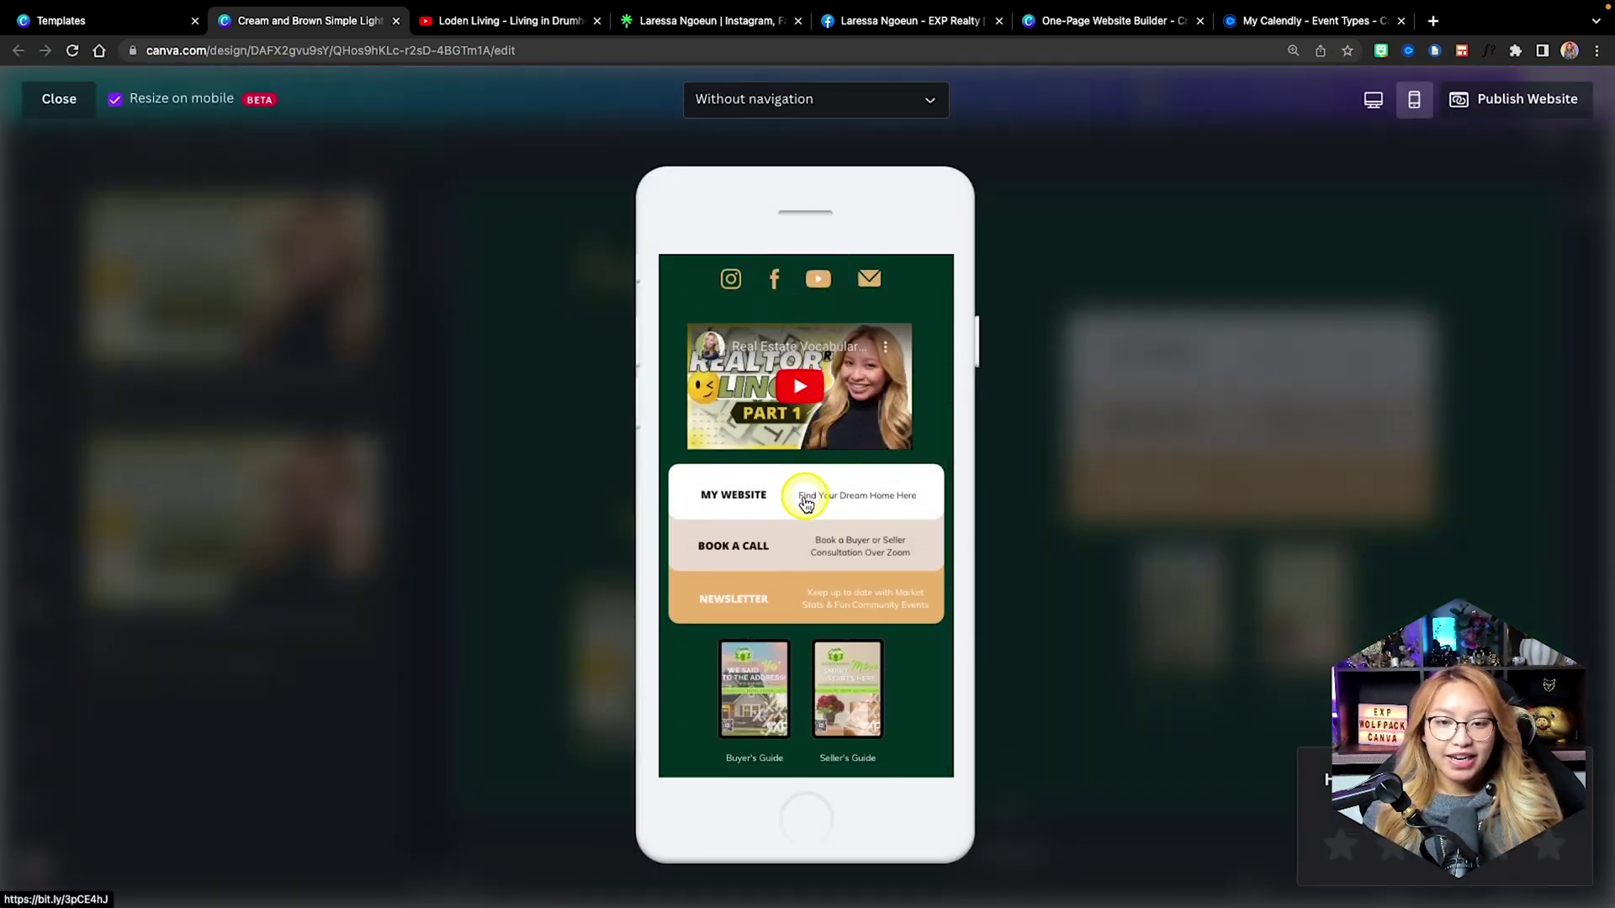
scroll(812, 503, "up", 5)
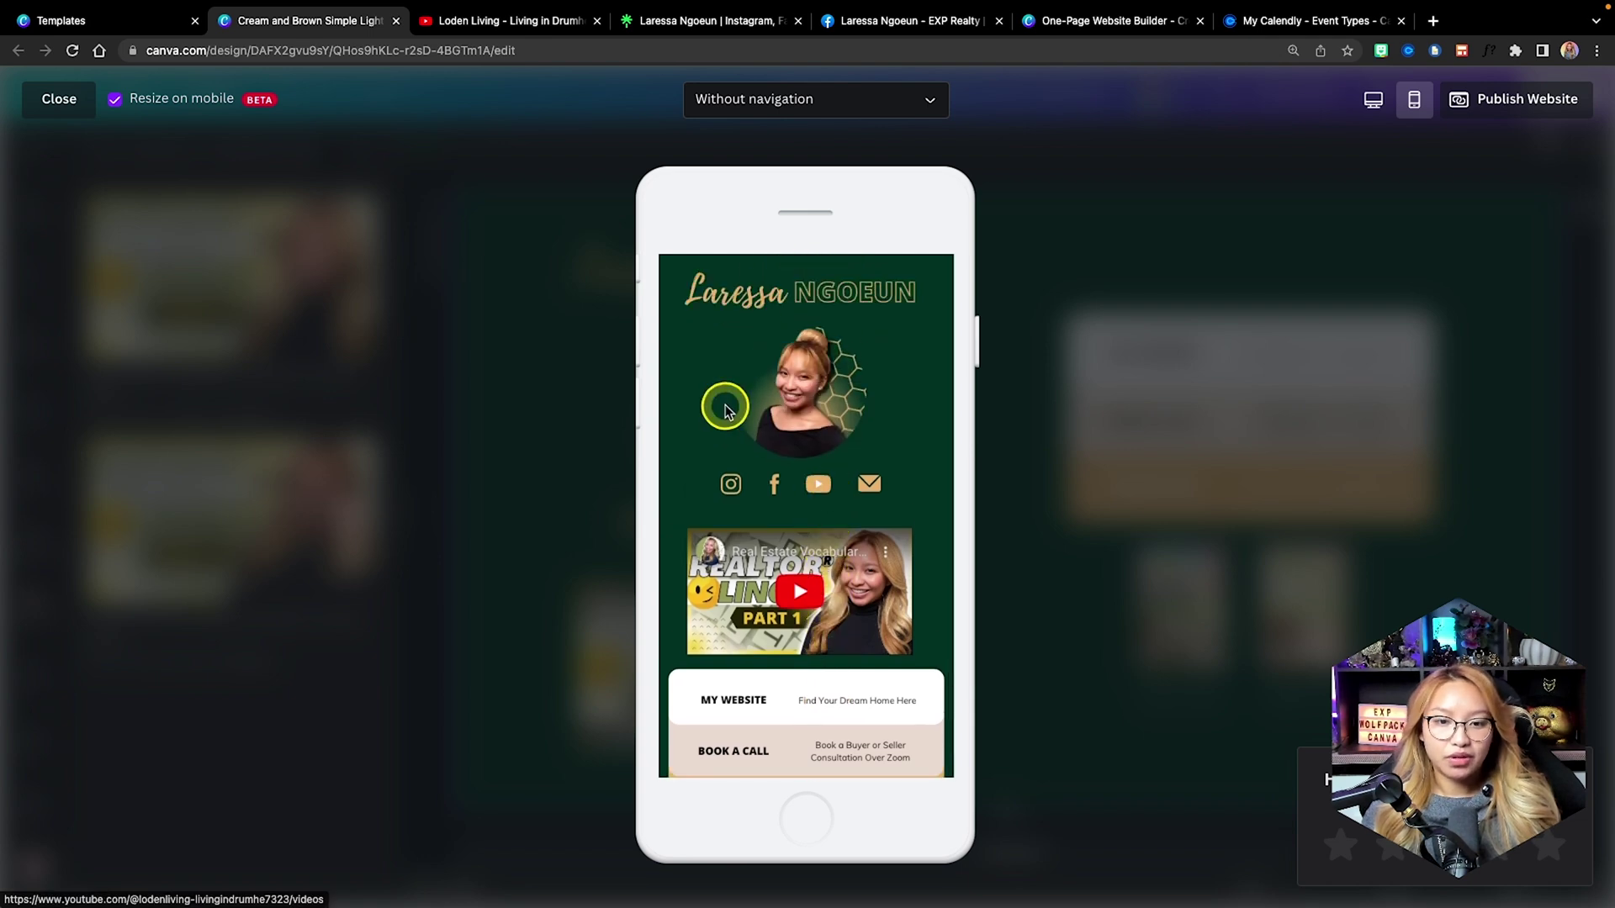
scroll(736, 395, "down", 5)
scroll(728, 412, "down", 1)
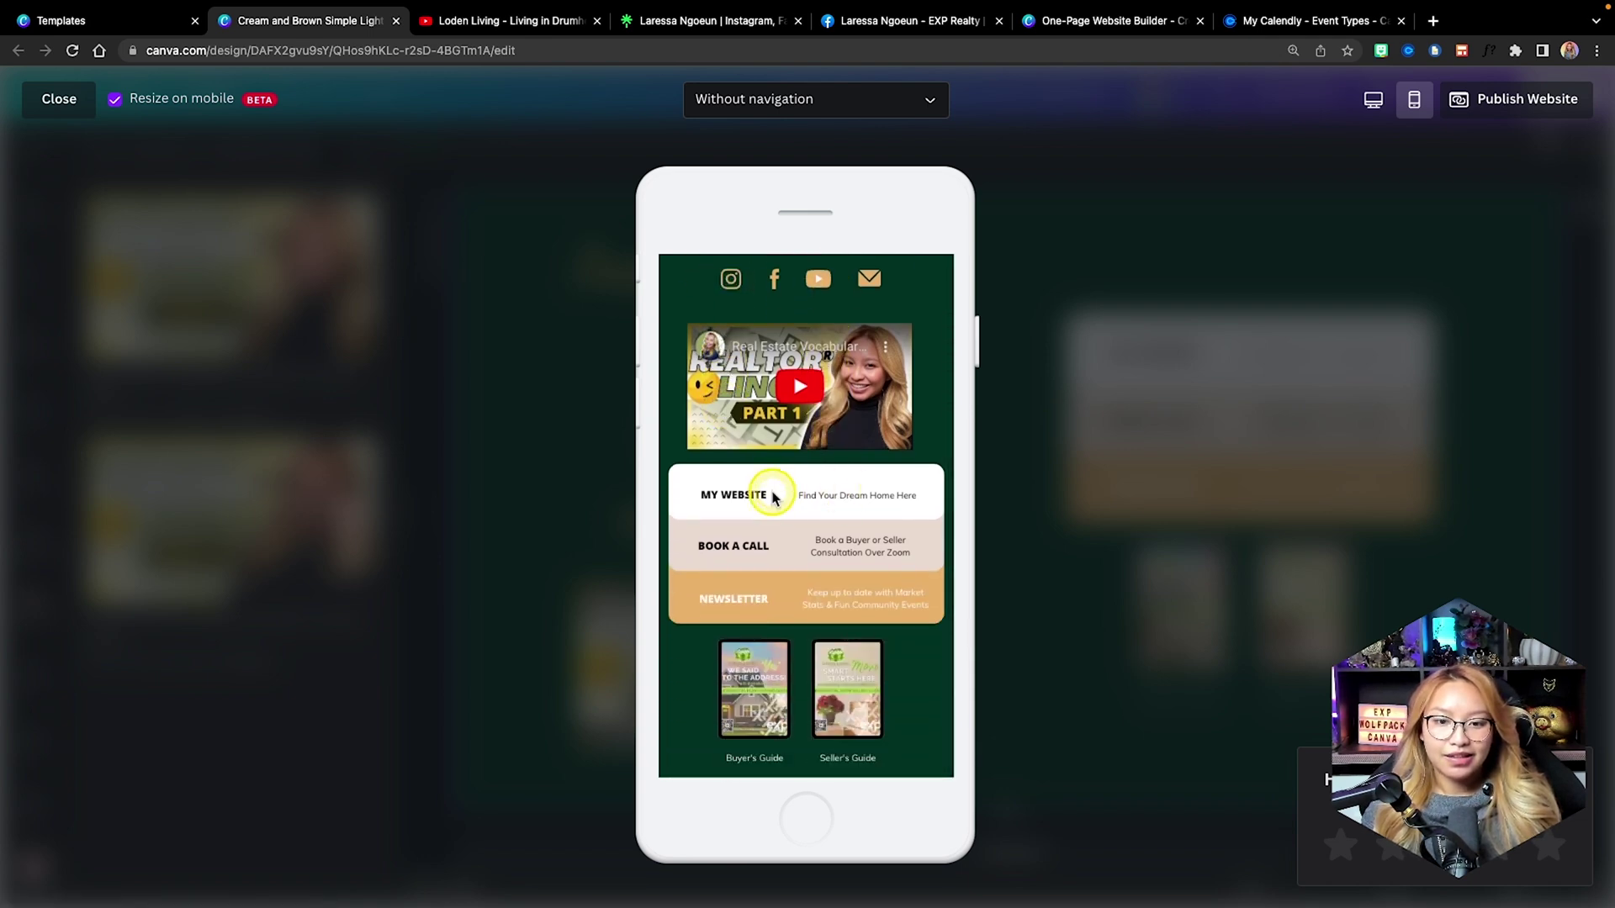
left_click(773, 497)
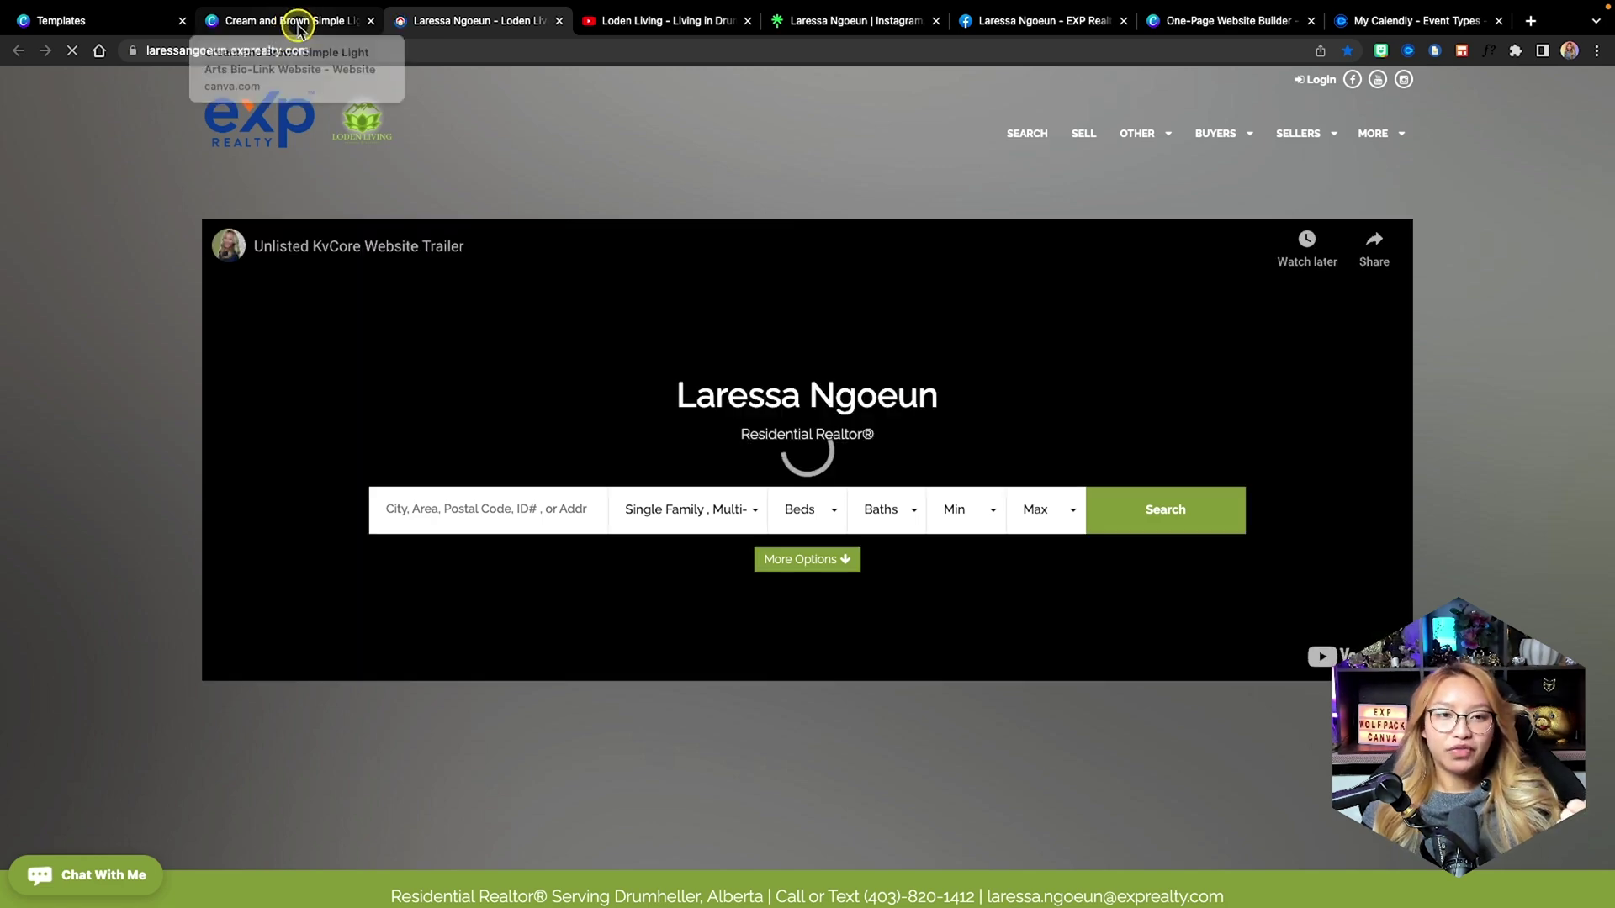
left_click(298, 24)
left_click(802, 574)
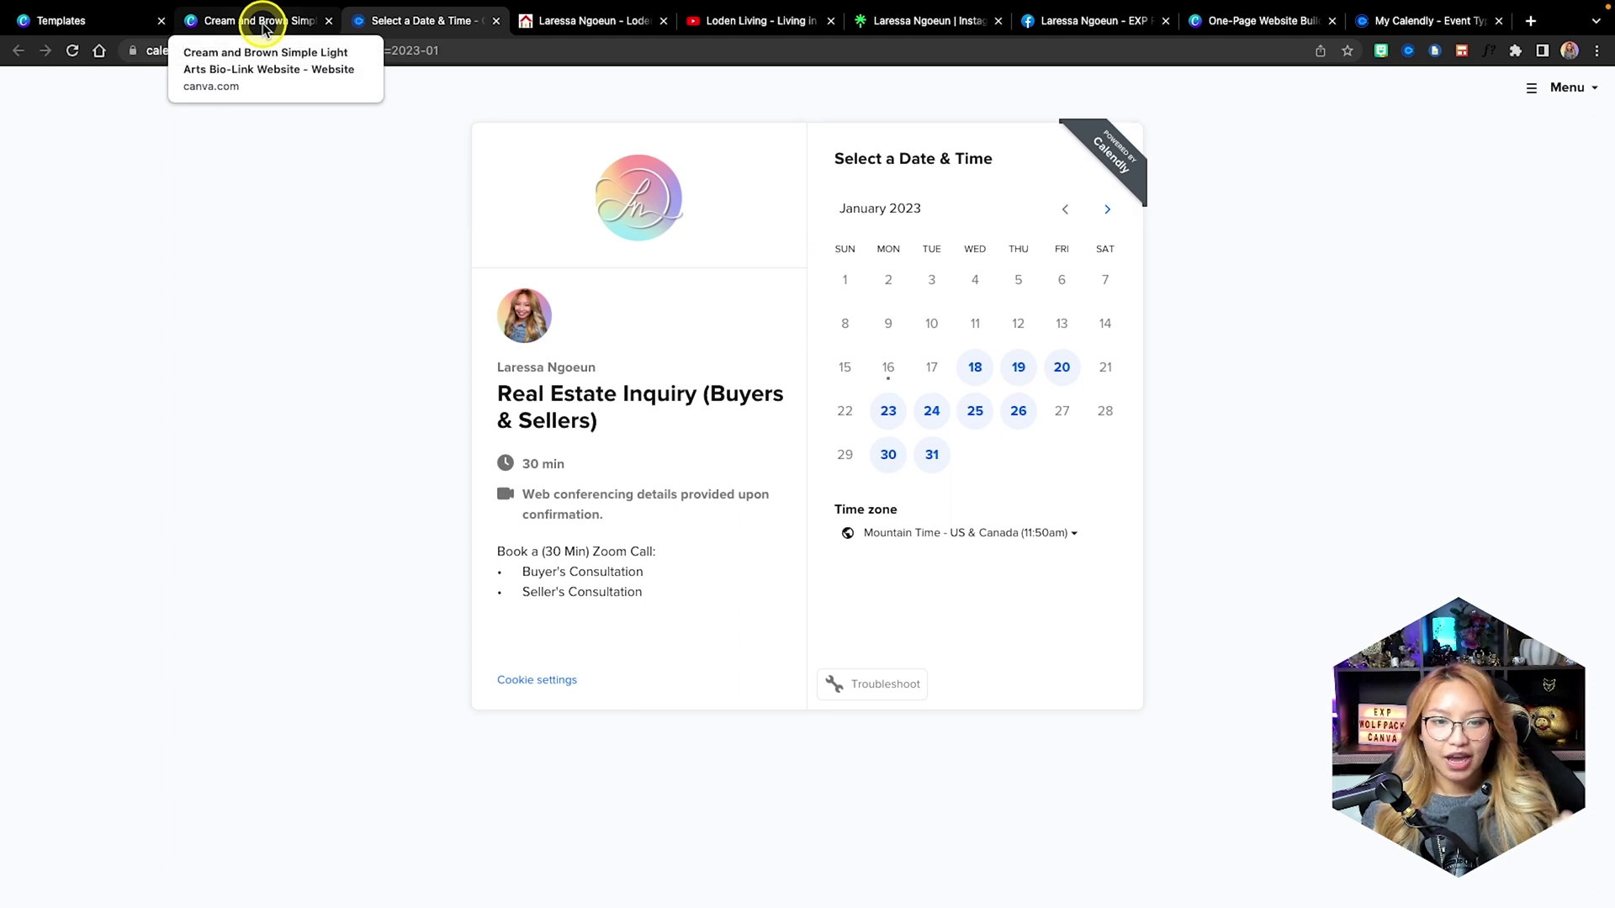
left_click(263, 27)
left_click(819, 605)
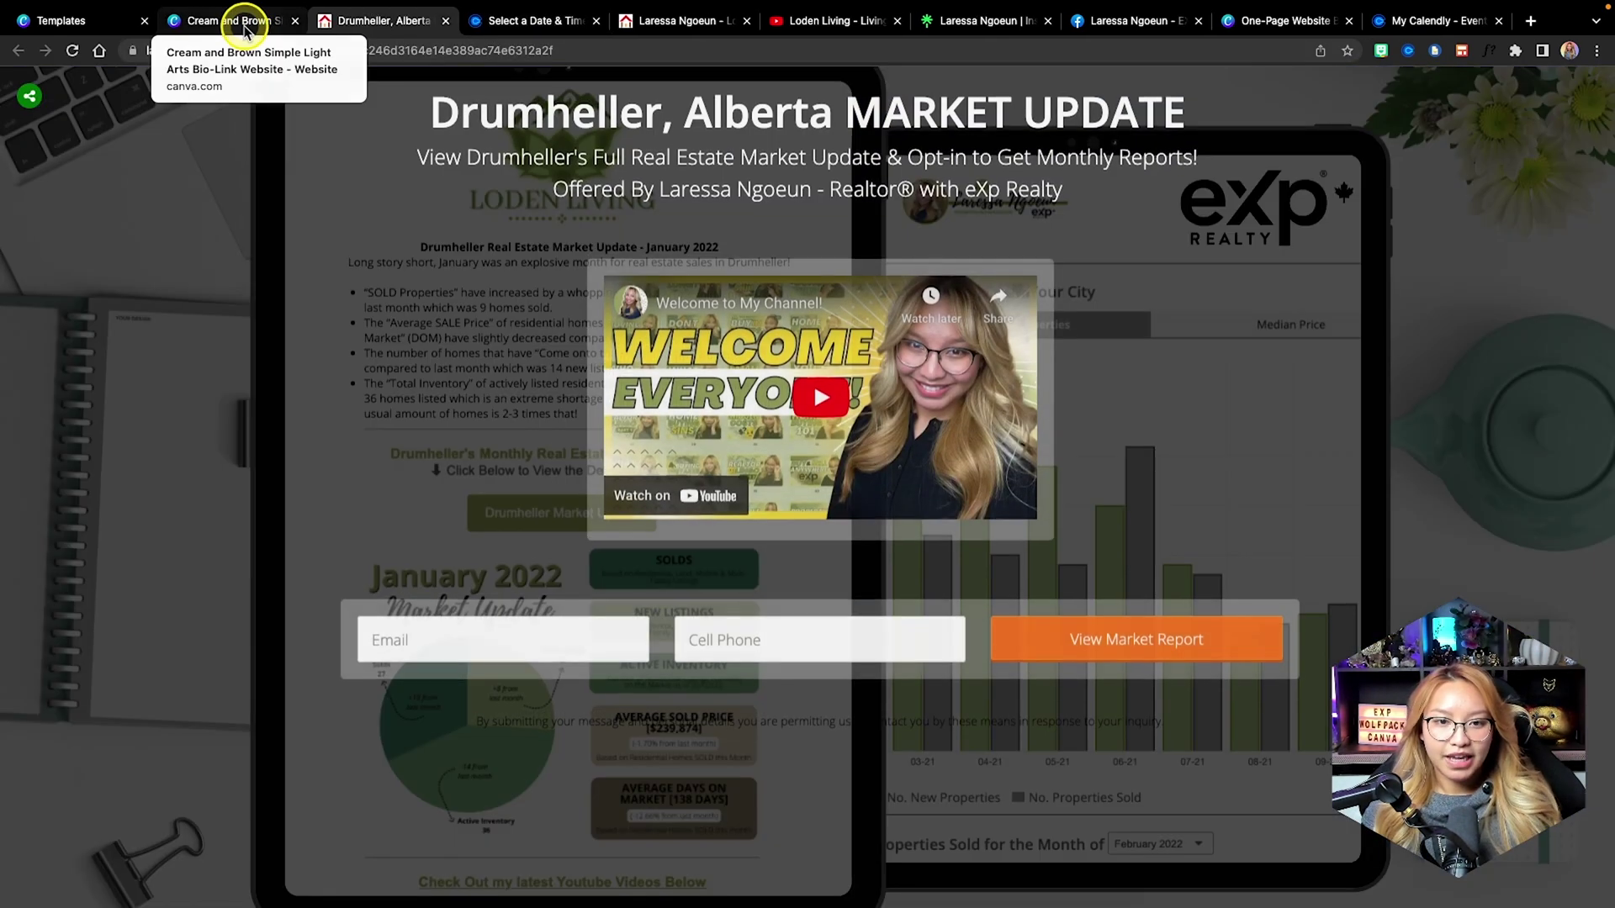
left_click(244, 29)
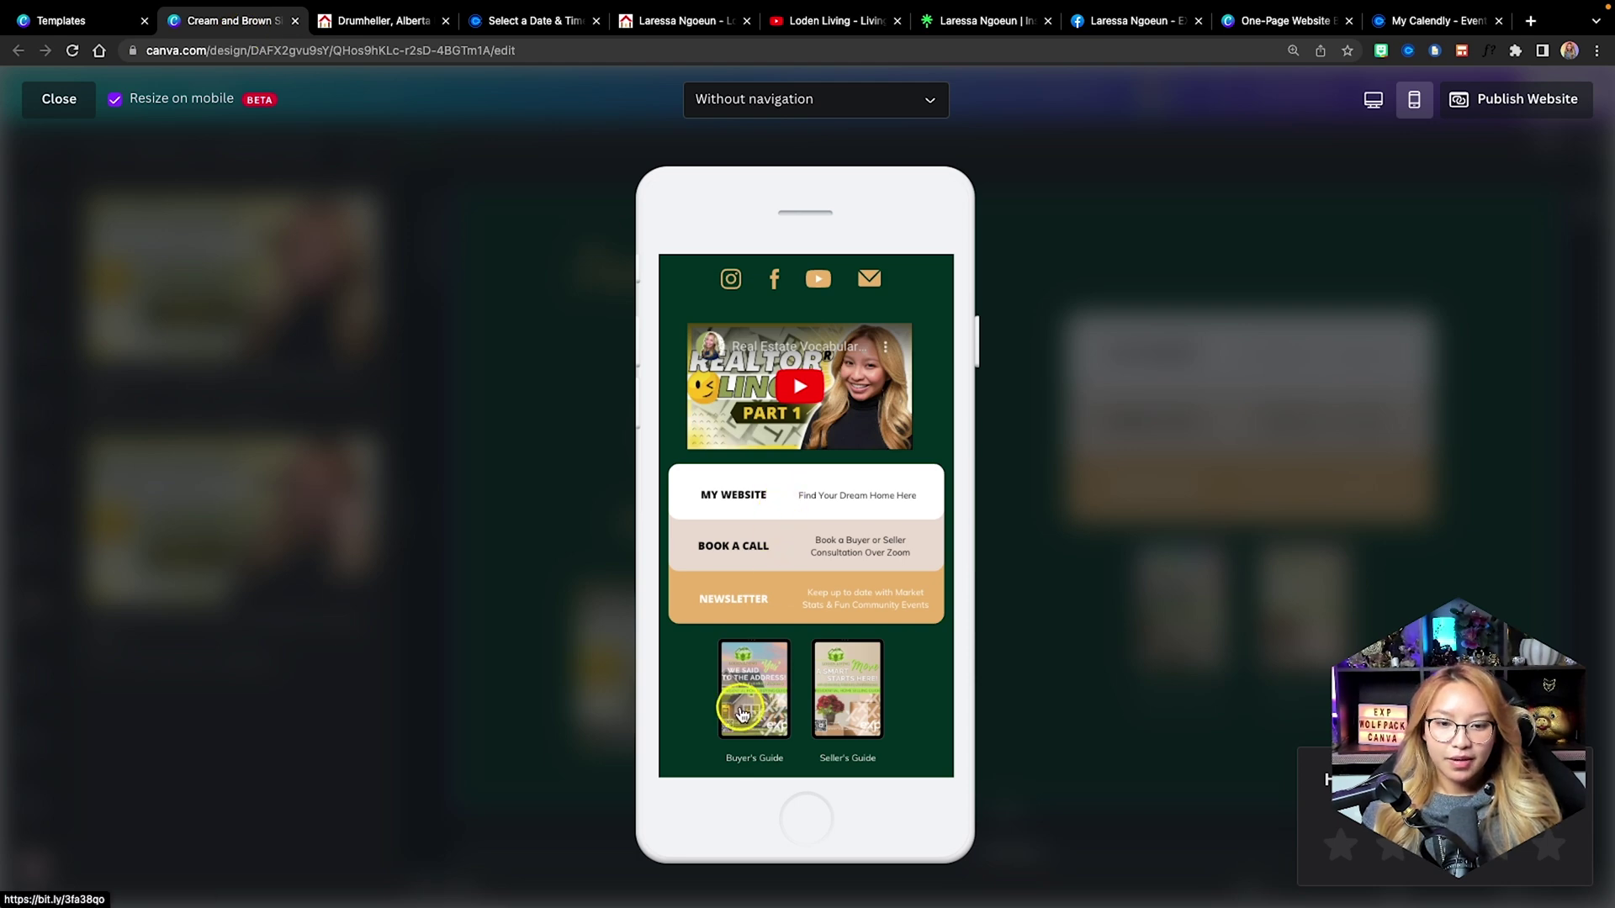
Test the Buyer's Guide and Seller's Guide links in the preview.
left_click(740, 705)
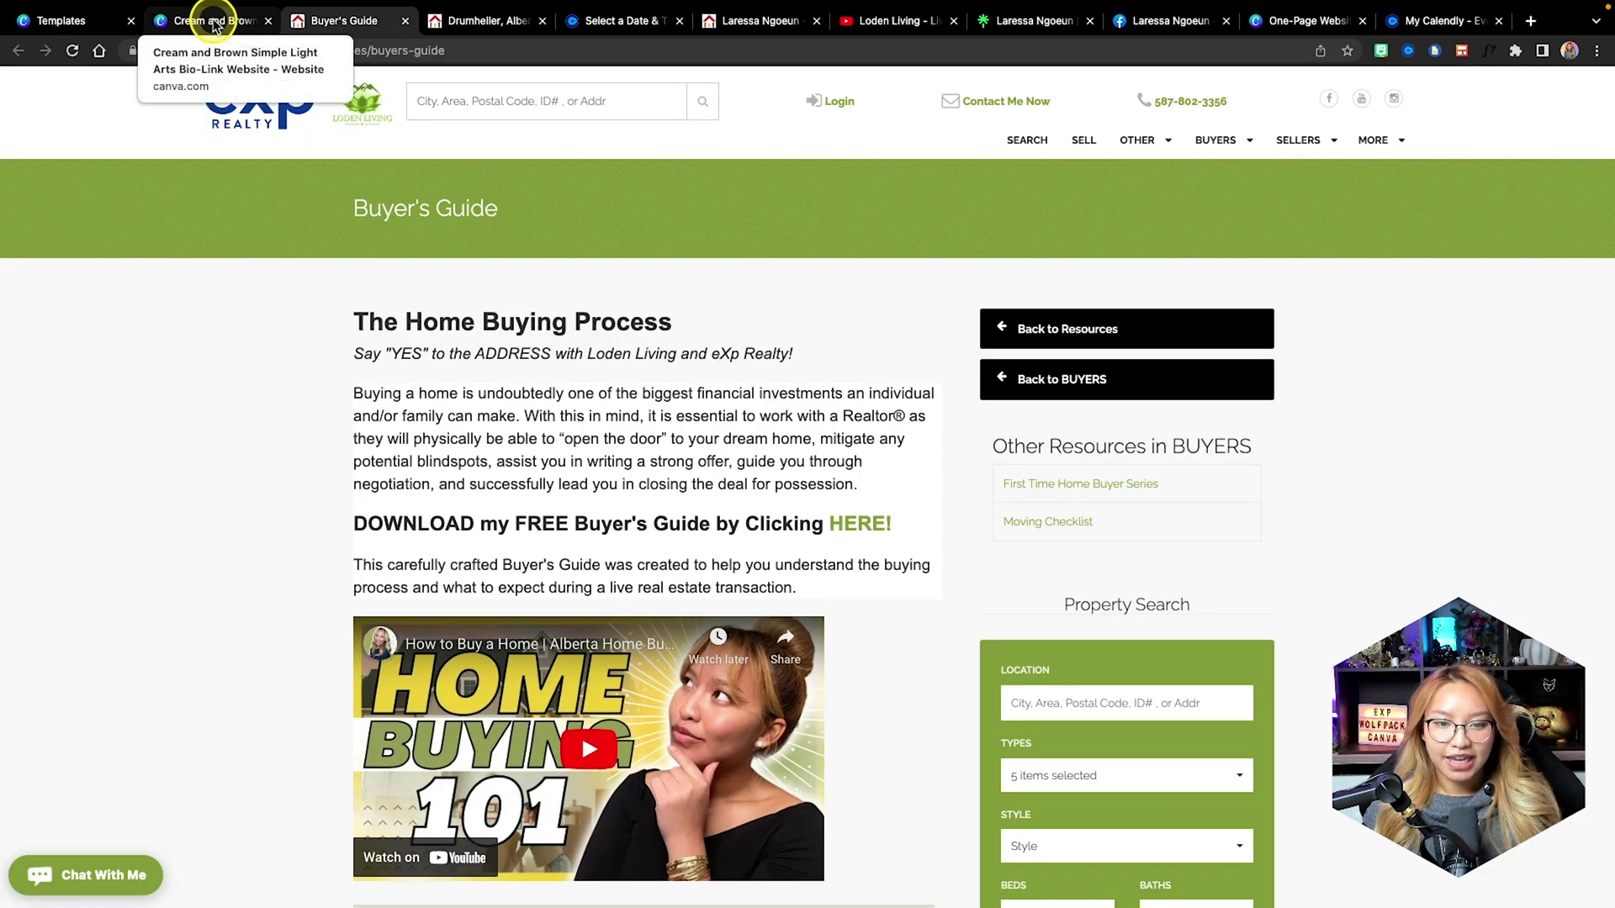
left_click(215, 26)
left_click(857, 685)
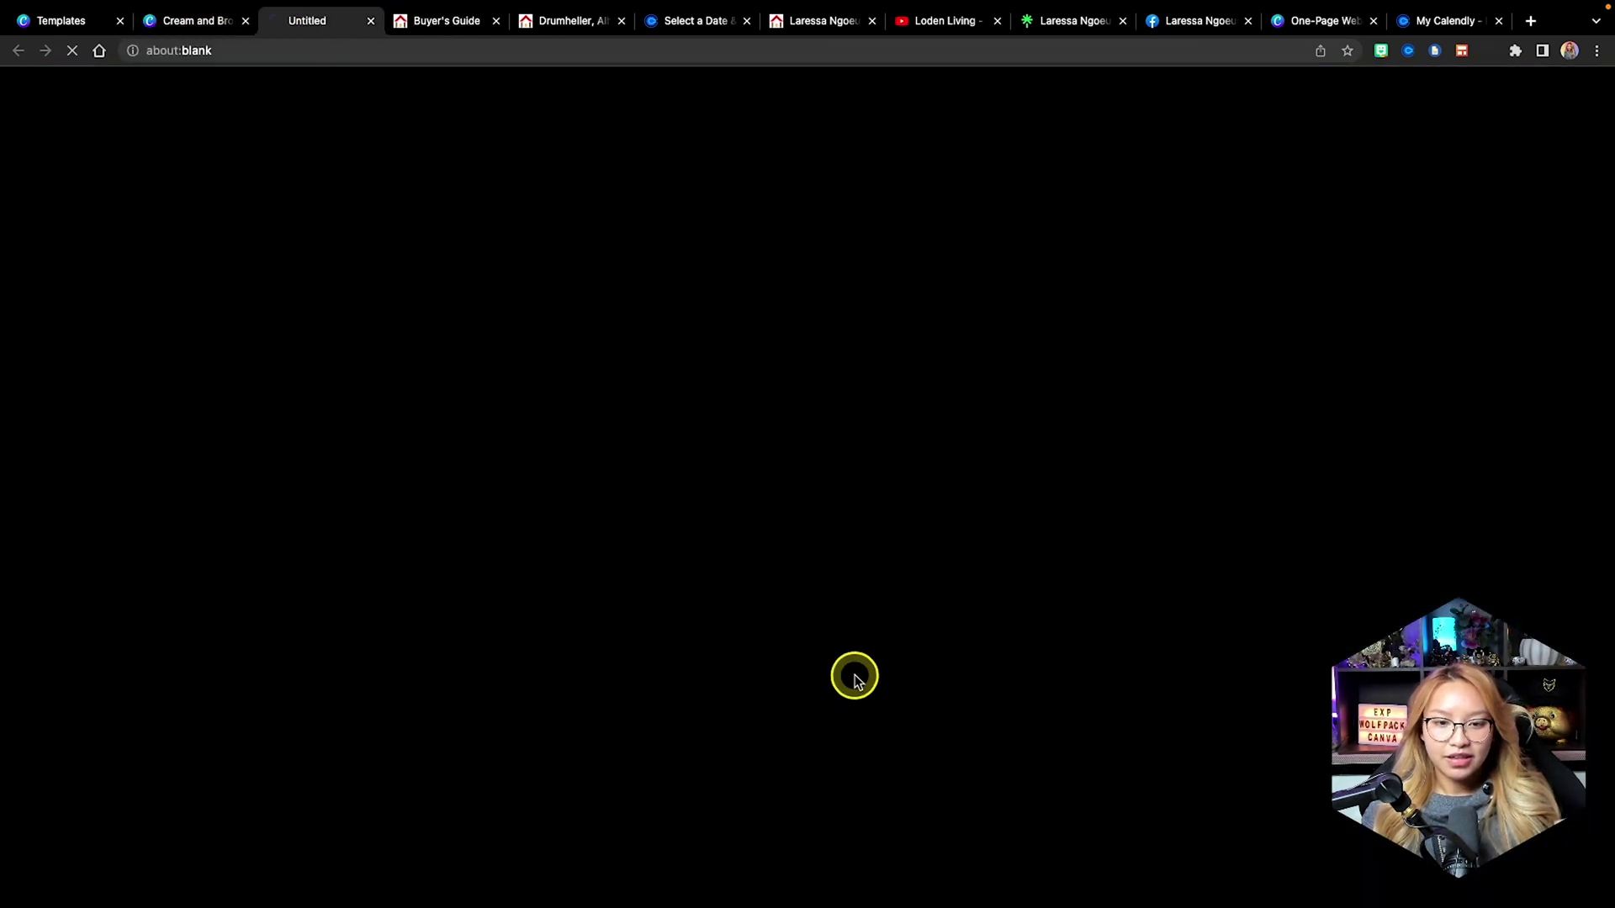
left_click(198, 23)
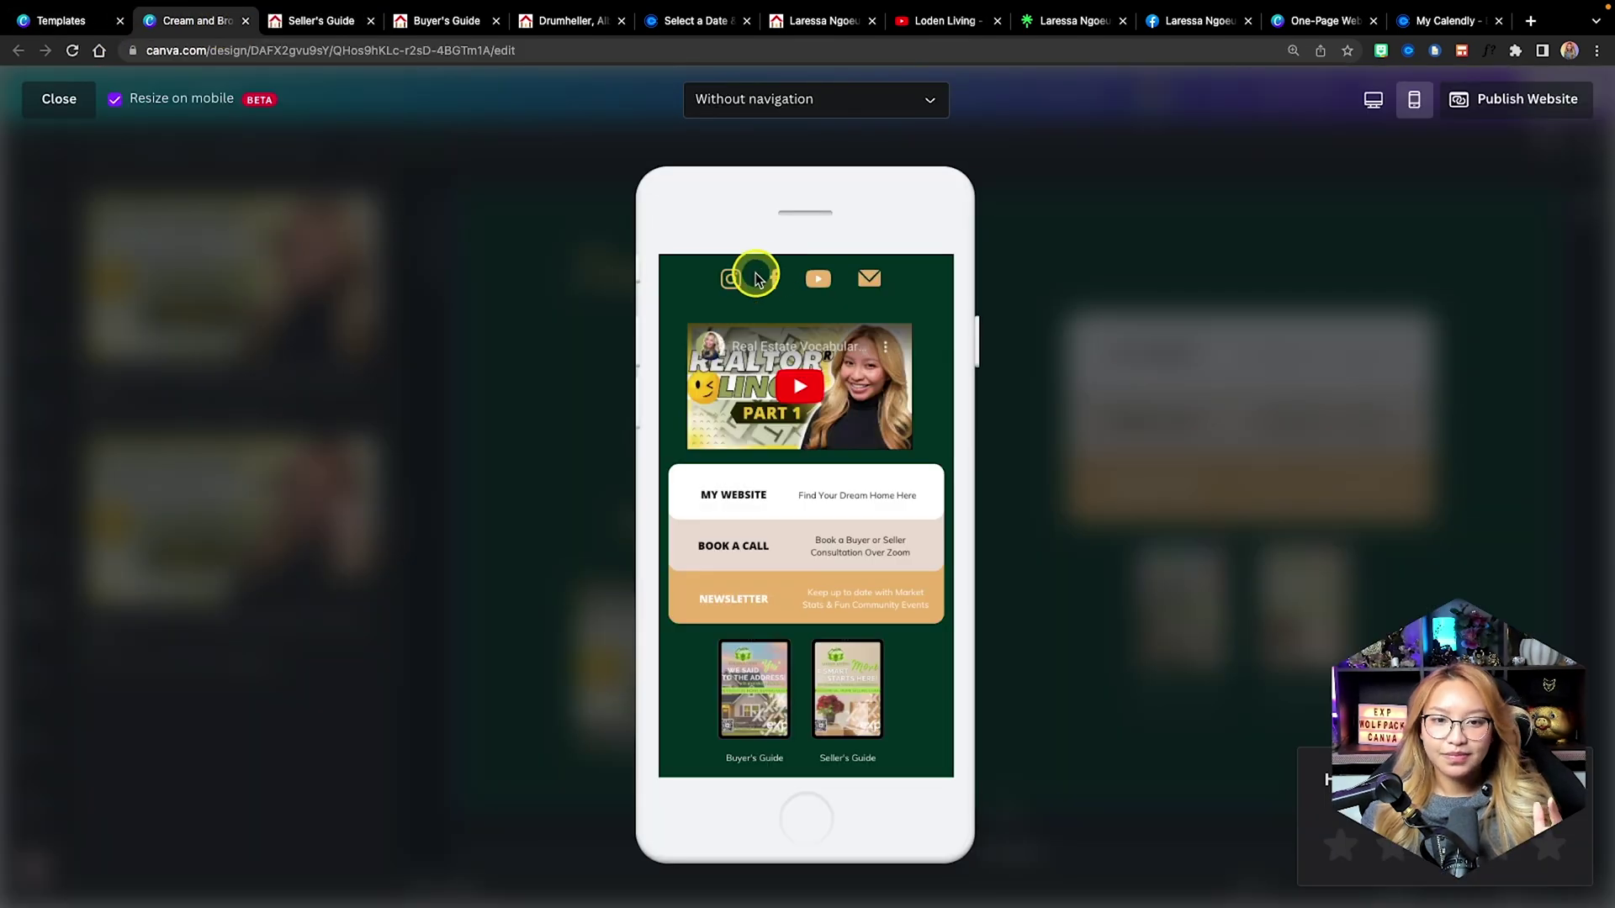
Test the Instagram, Facebook and YouTube icons, each opening in a new tab.
scroll(757, 277, "up", 3)
left_click(734, 485)
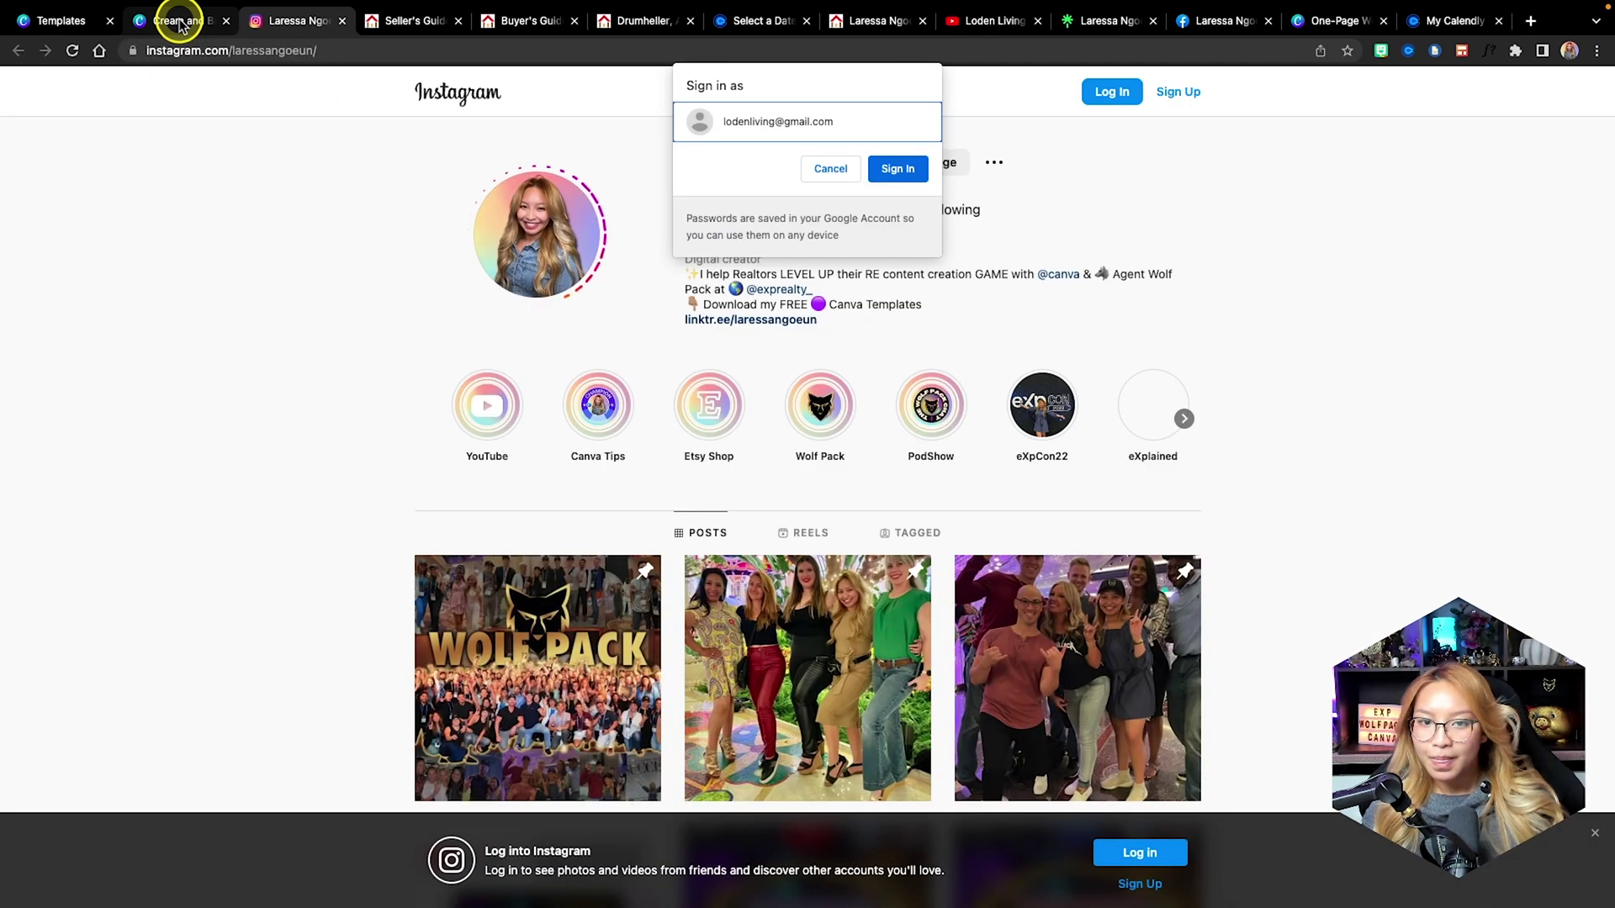
left_click(179, 22)
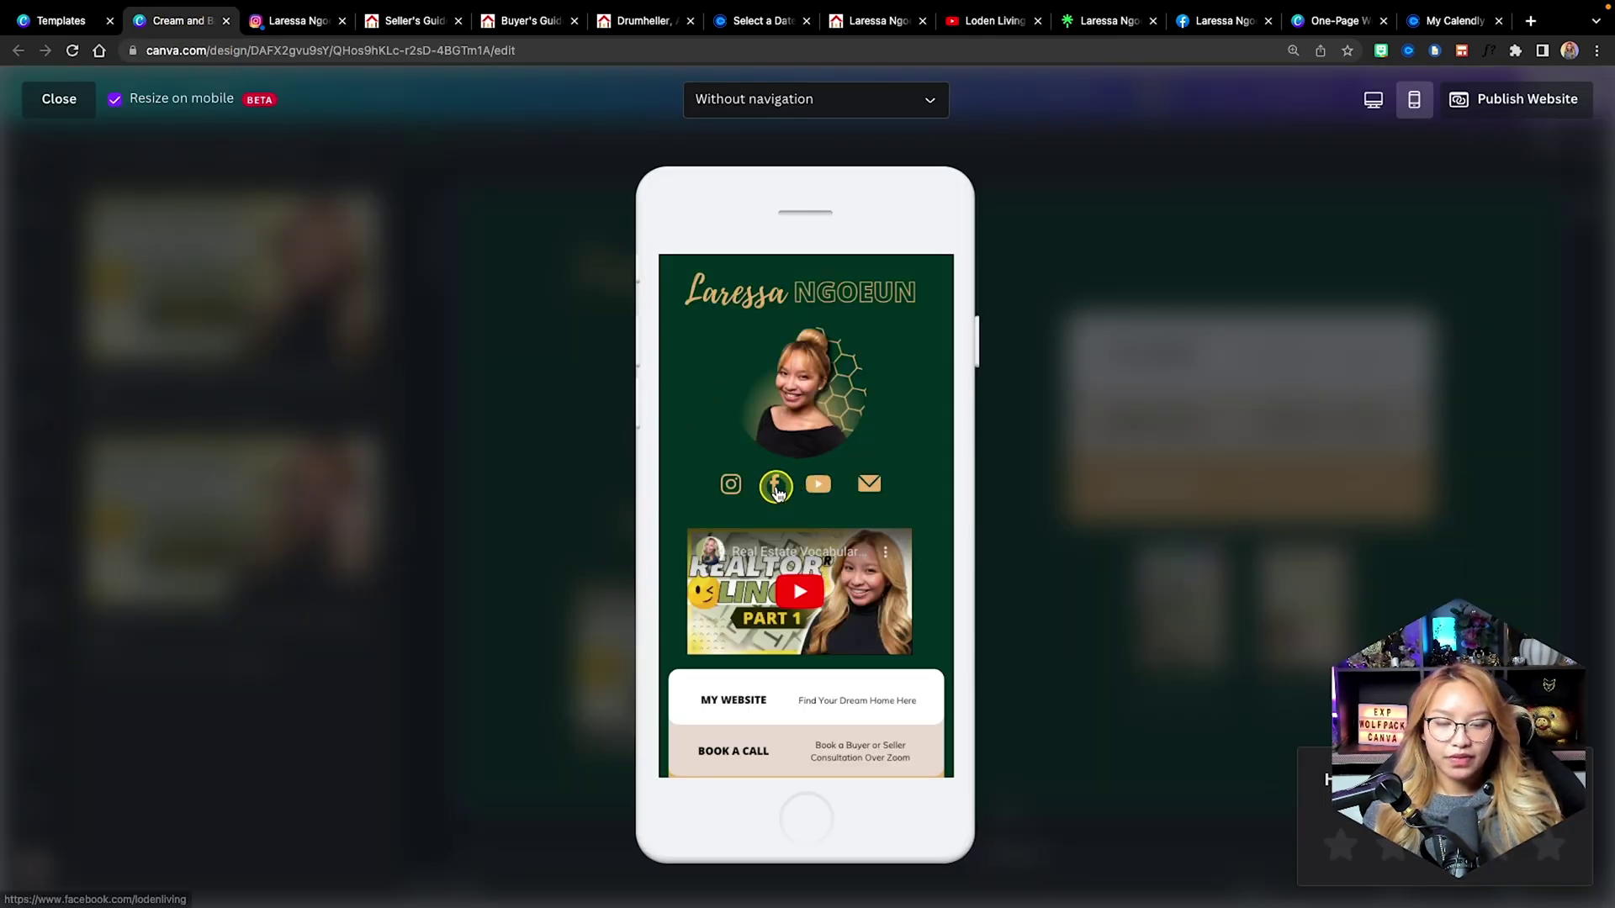
left_click(775, 487)
left_click(161, 21)
left_click(818, 483)
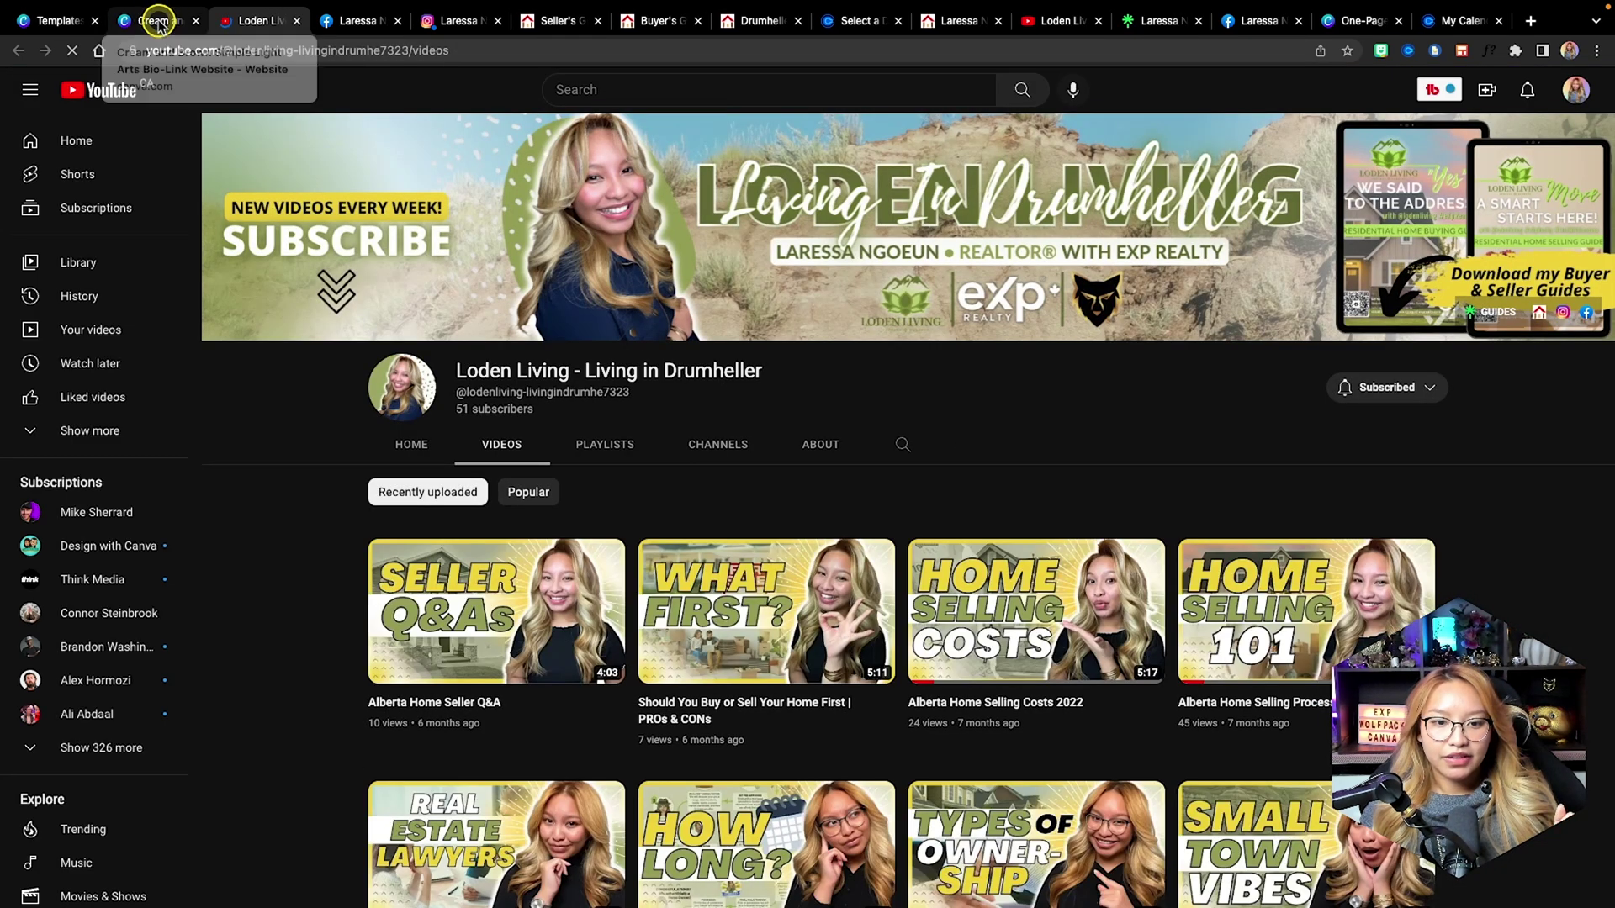
left_click(158, 21)
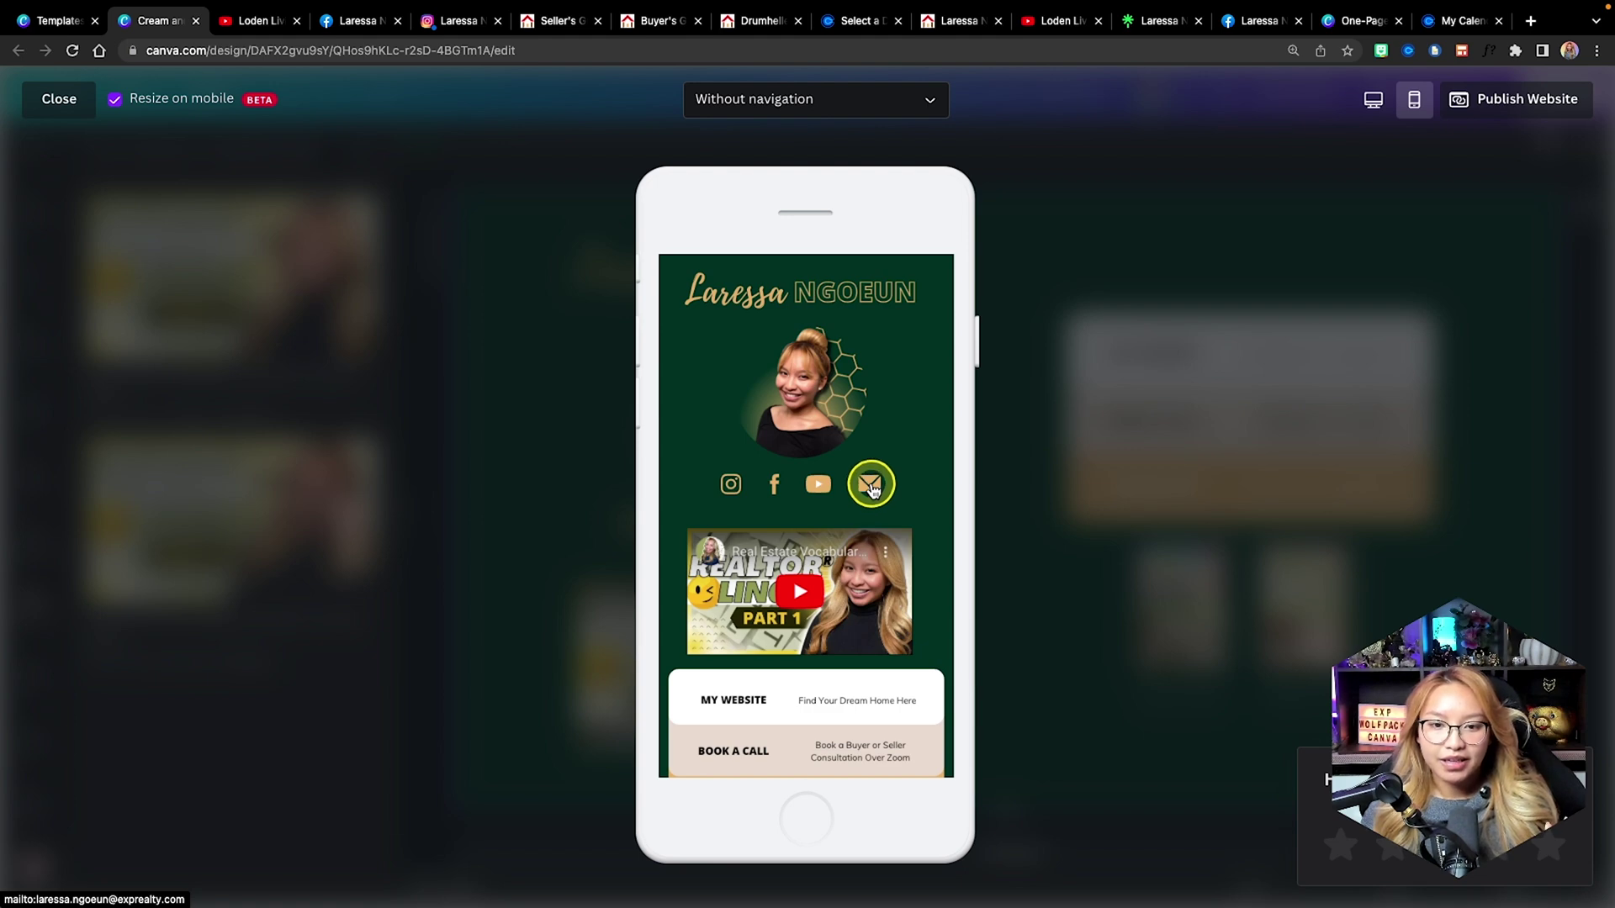
Test the email link, close the preview, and show the stock videos in the side panel.
left_click(871, 486)
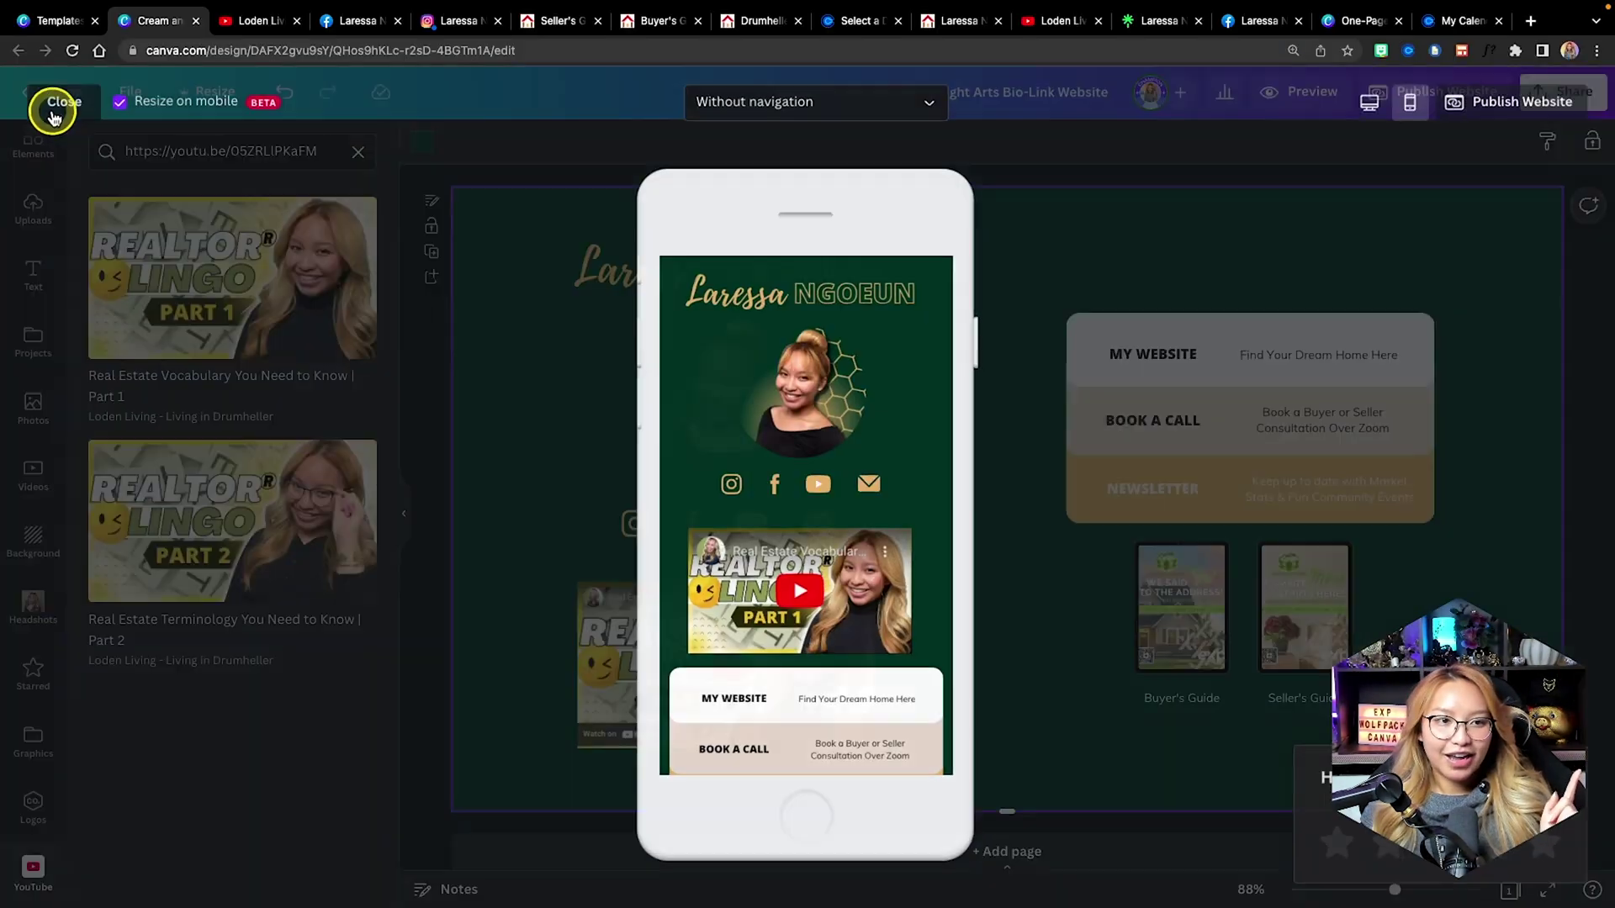
left_click(683, 415)
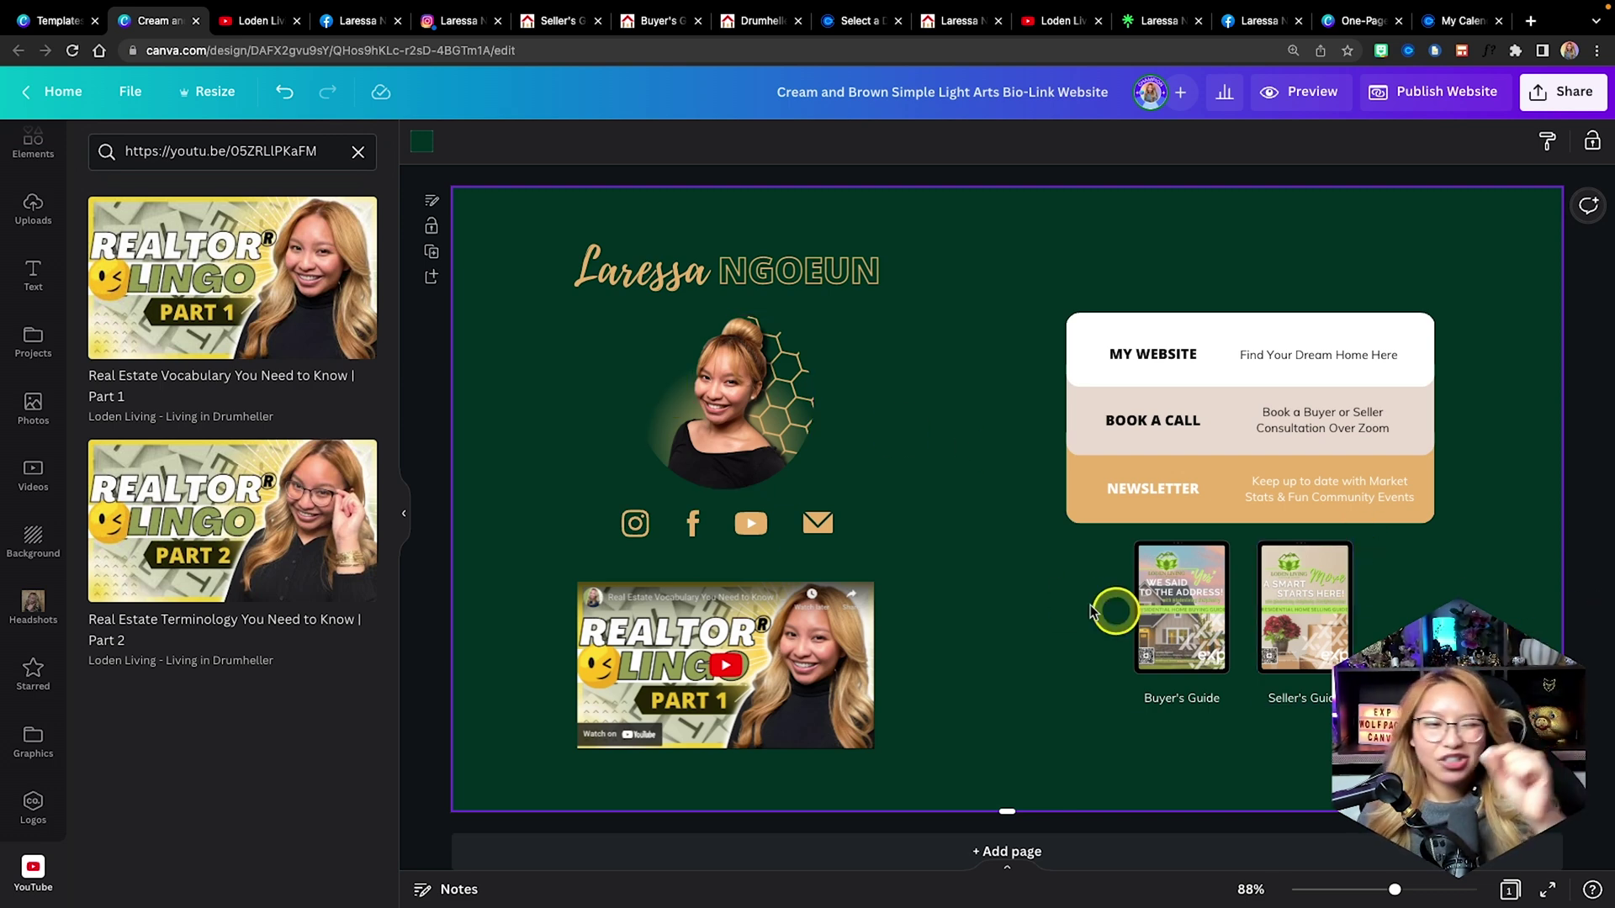
left_click(17, 421)
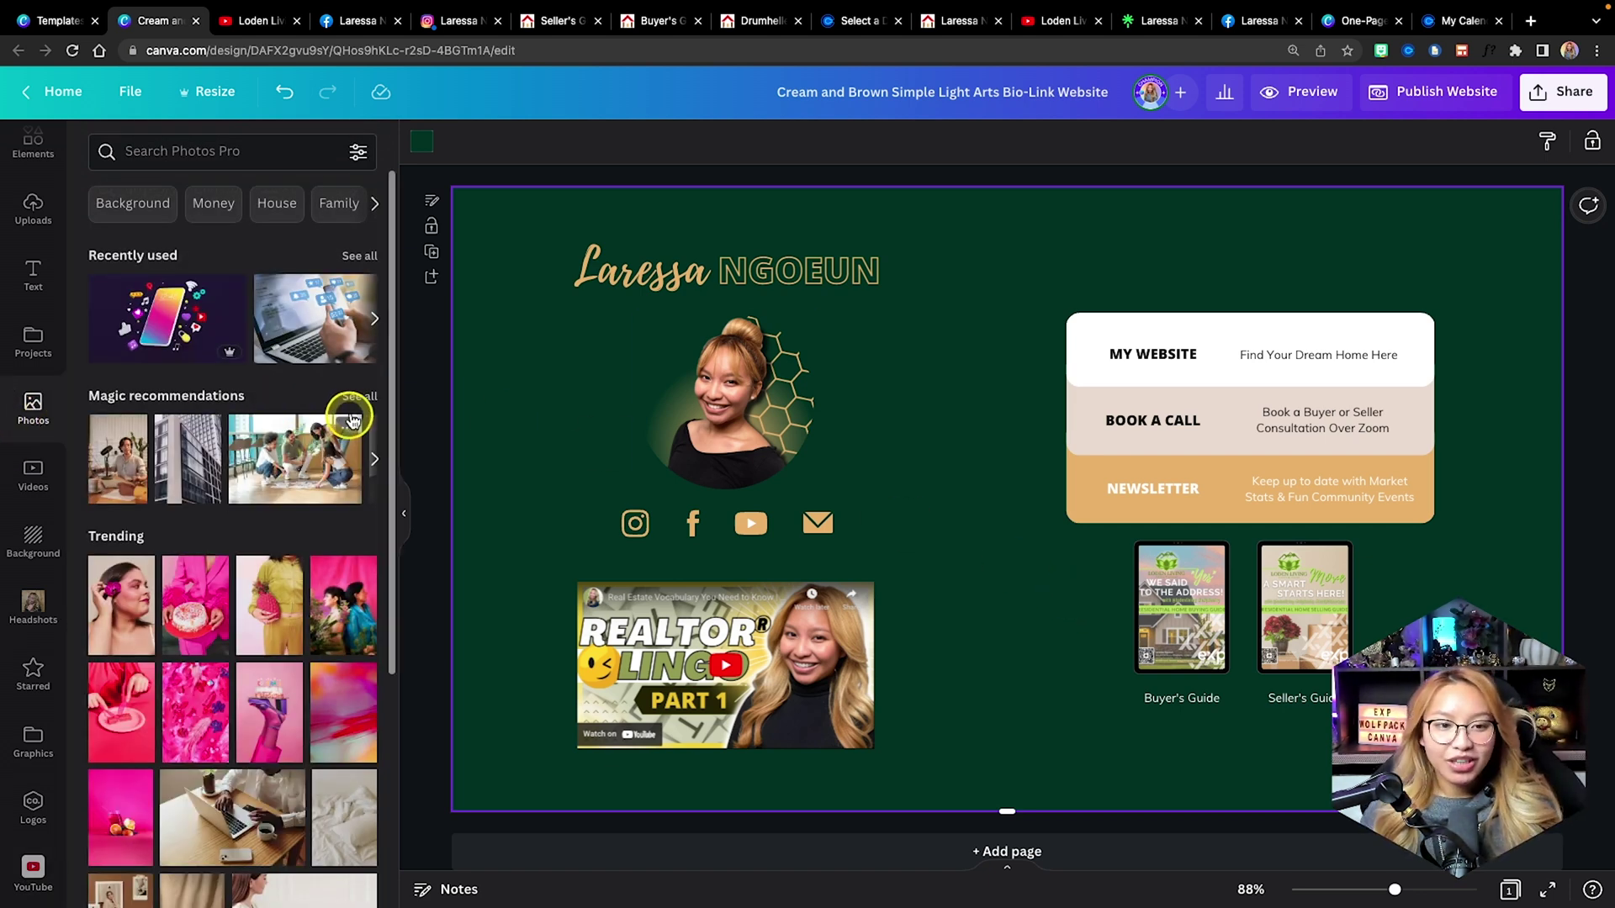
scroll(281, 469, "right", 5)
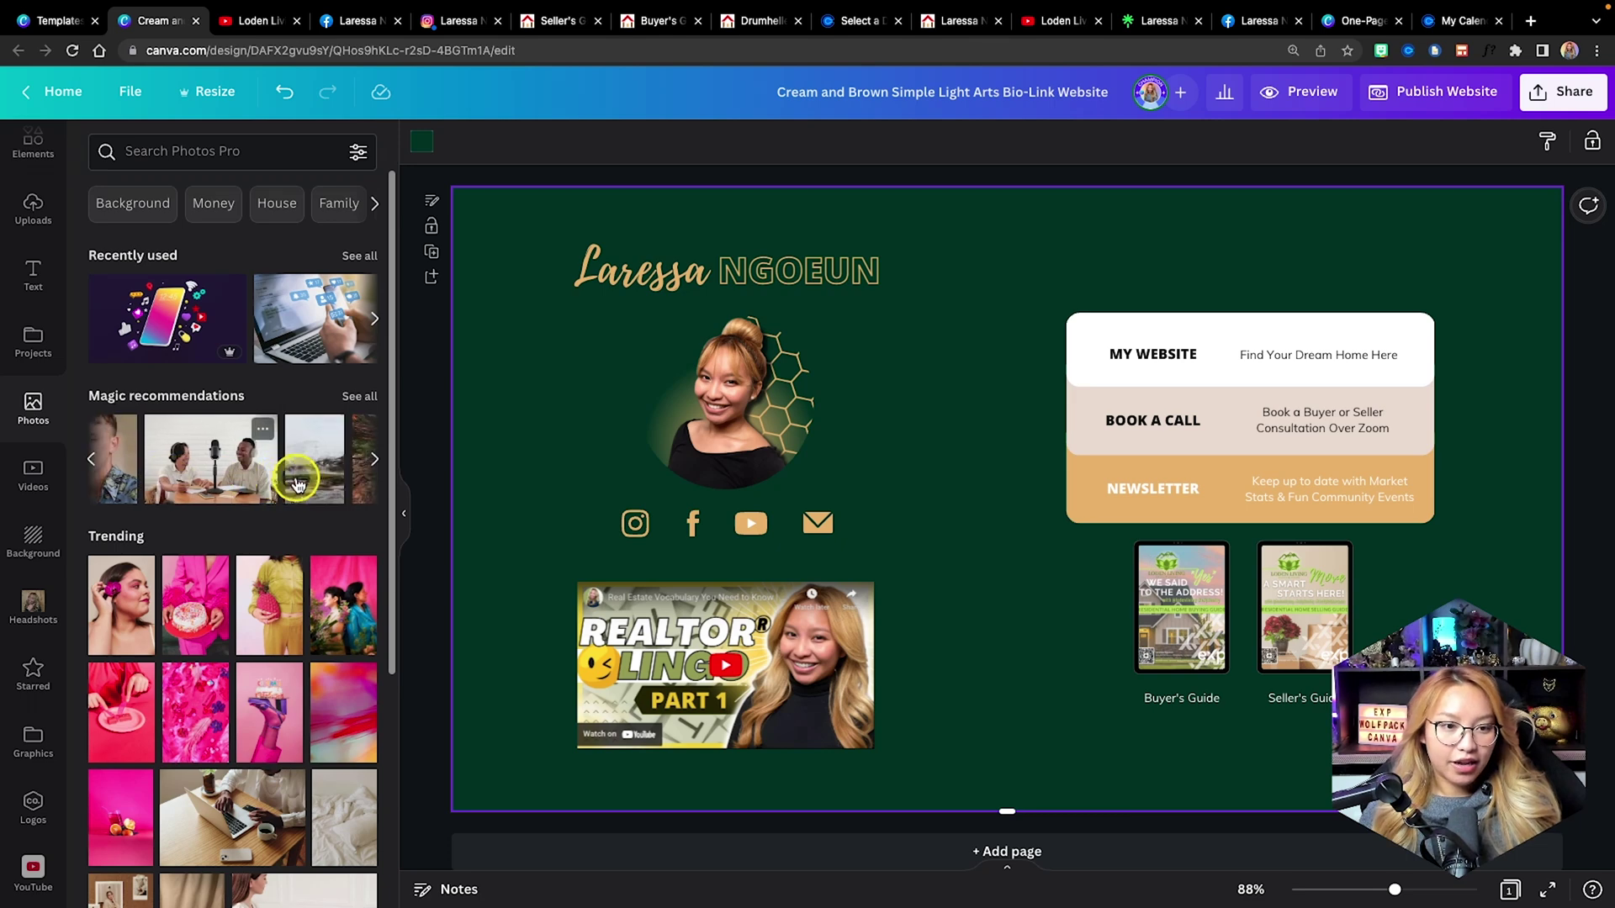
scroll(193, 454, "left", 2)
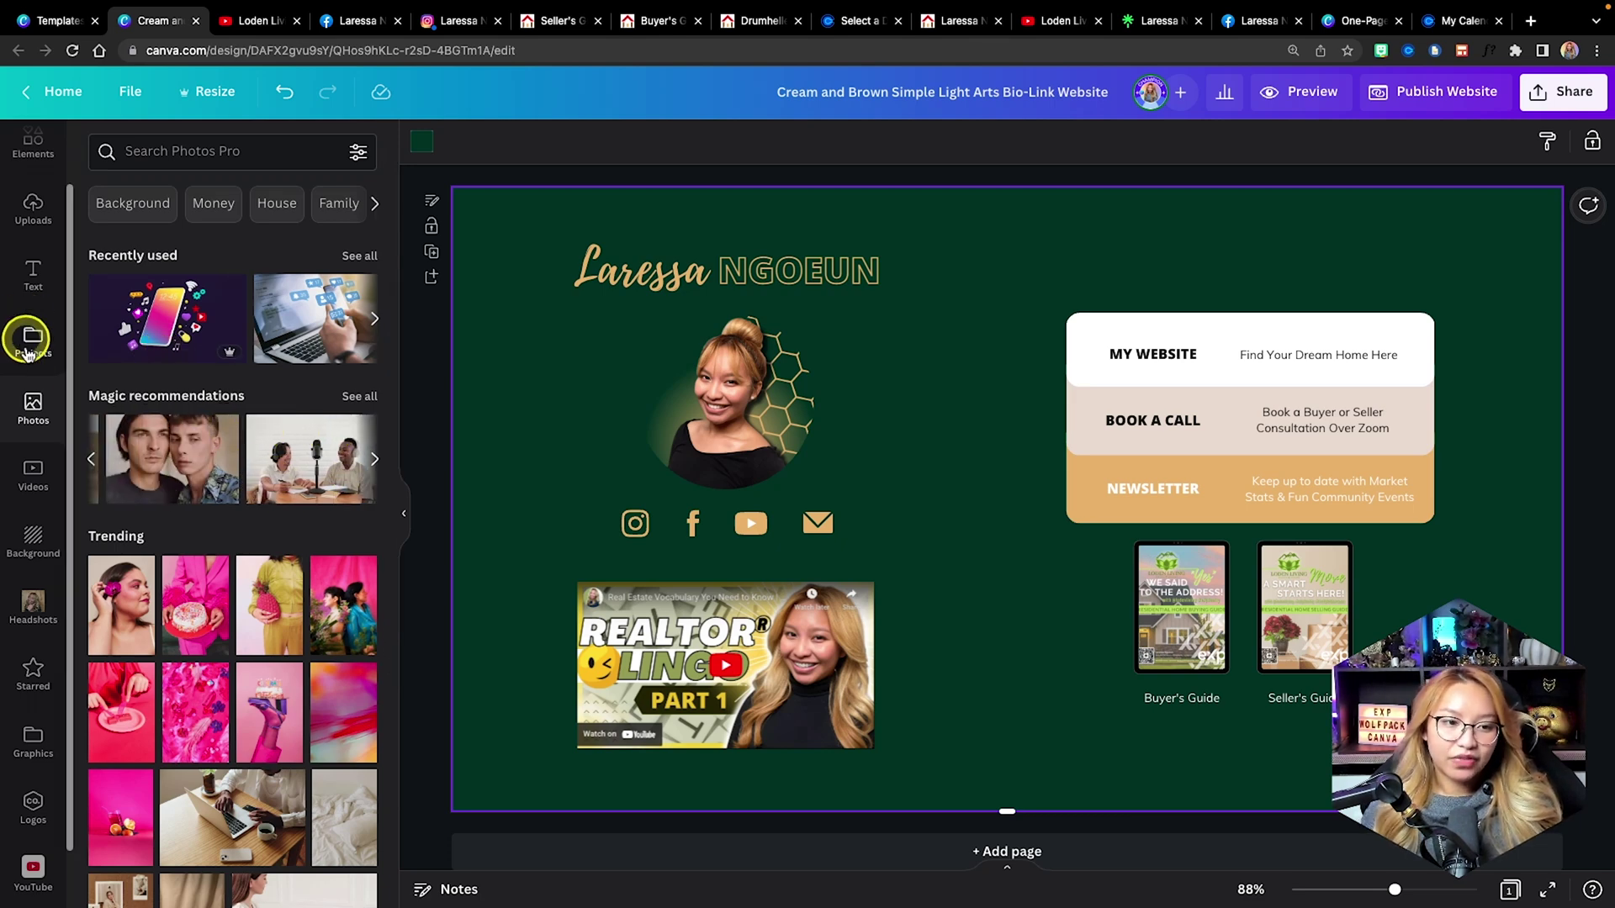
left_click(20, 477)
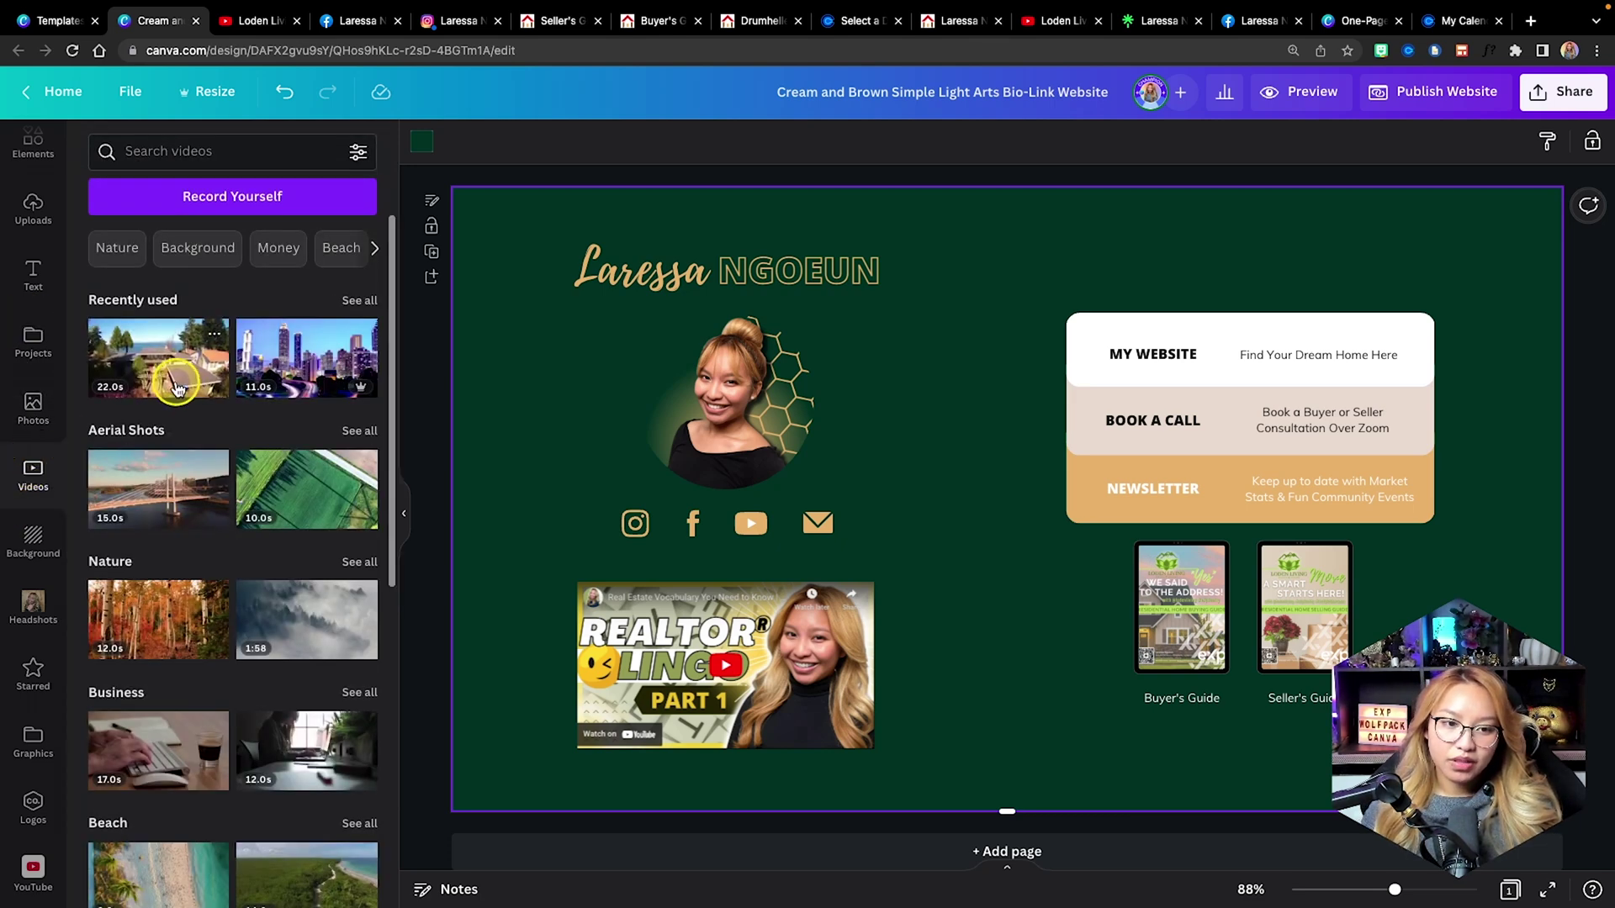
Set the aerial neighbourhood video as background at transparency 23 and preview it in desktop view.
scroll(192, 374, "down", 1)
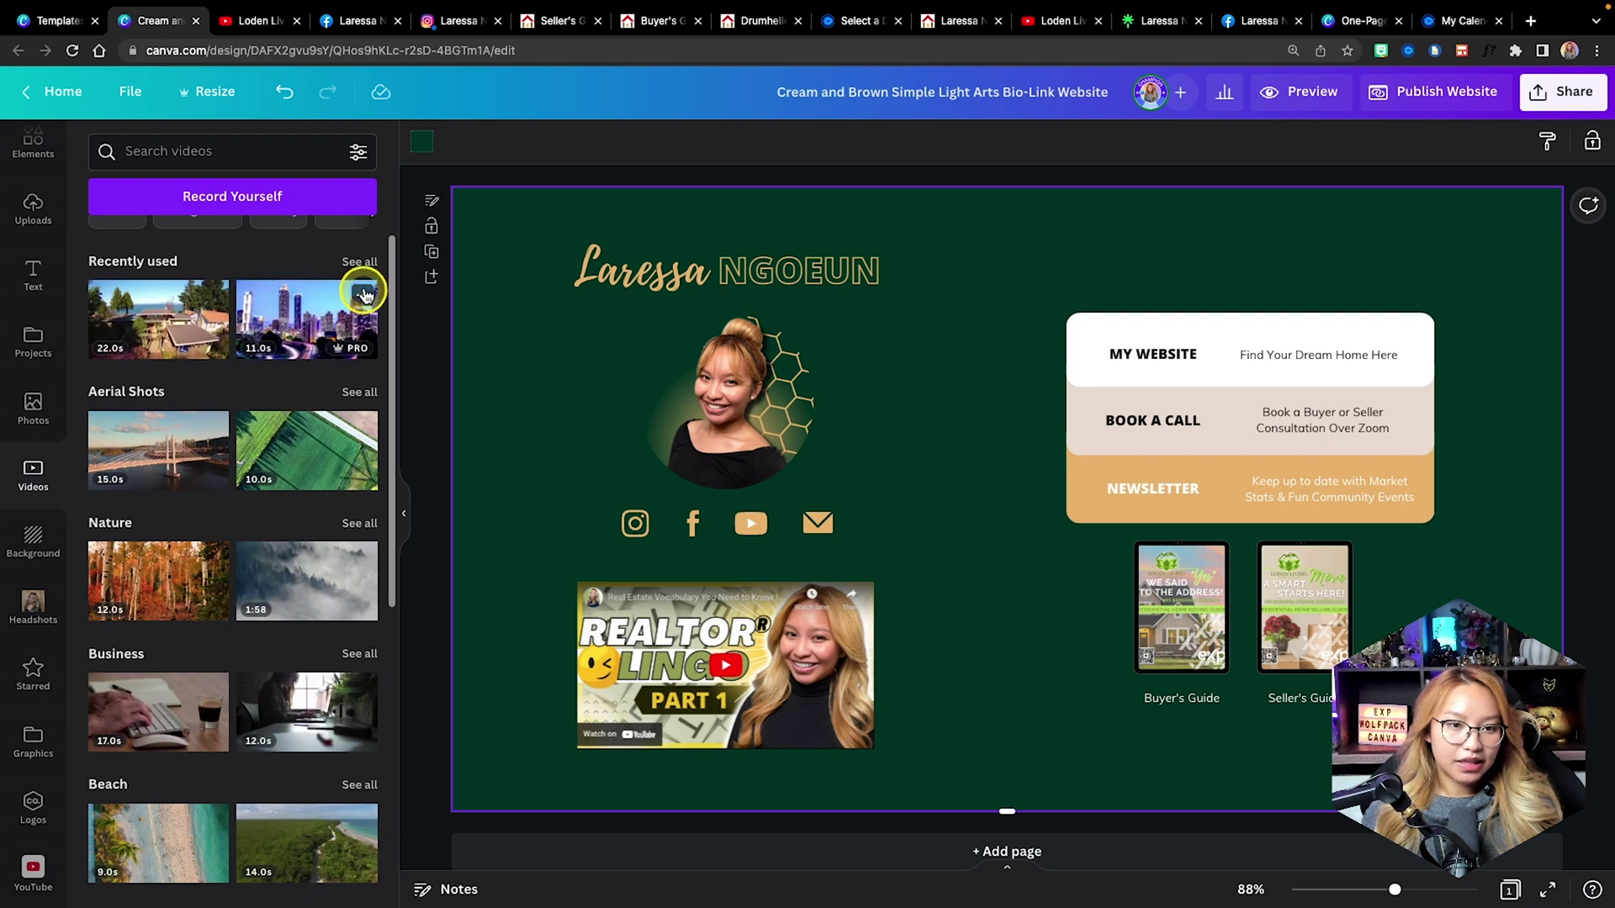
left_click(355, 263)
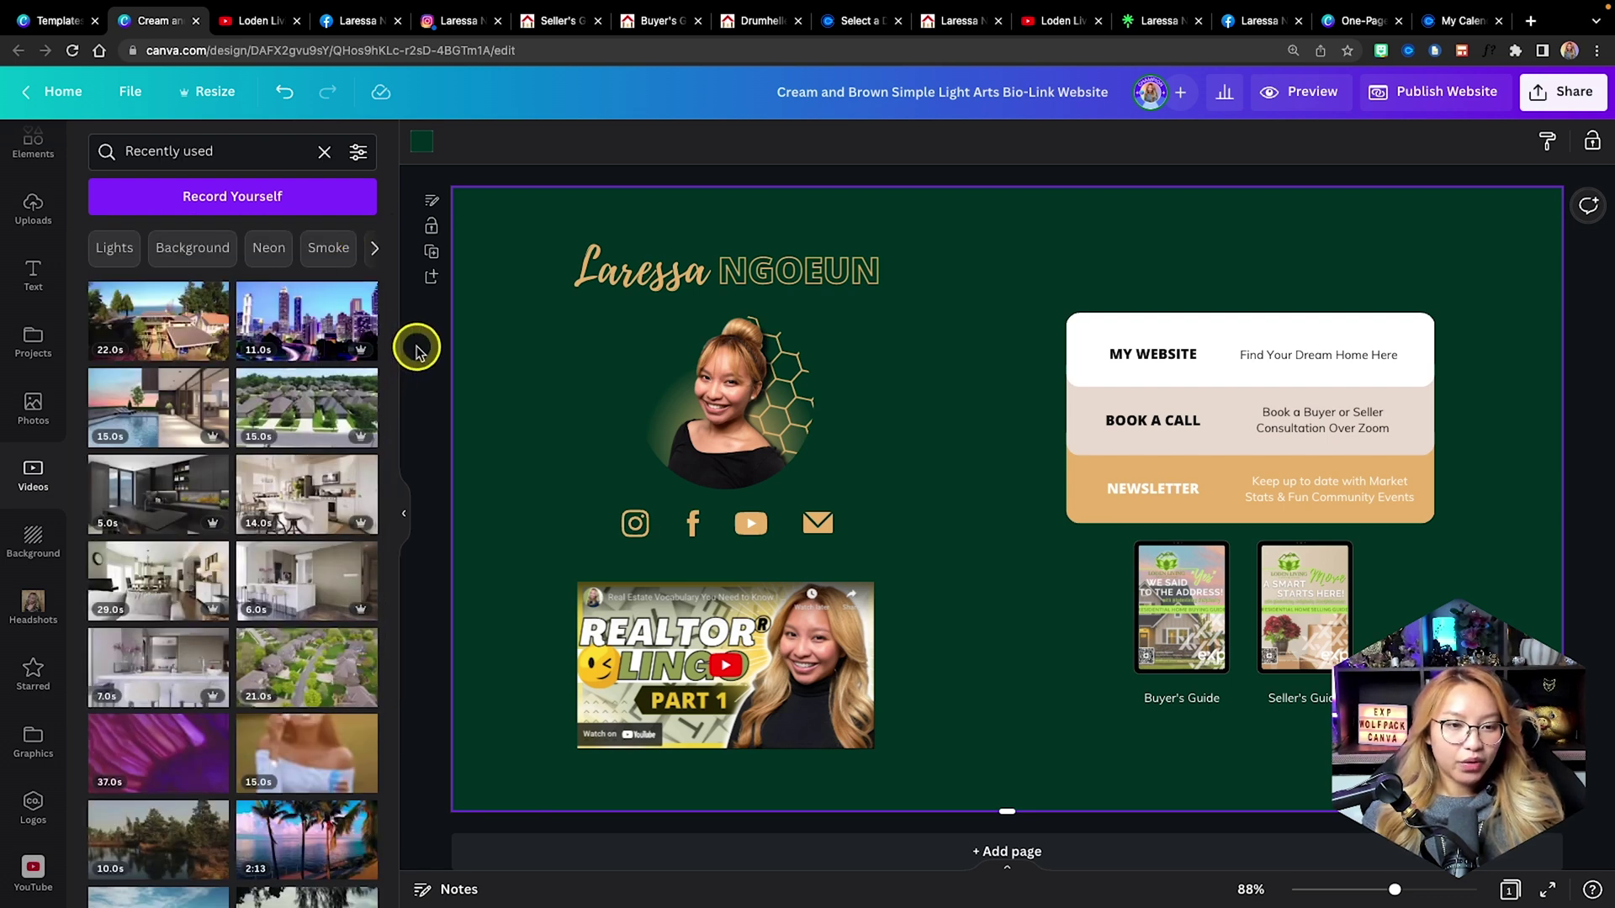
left_click_drag(307, 664, 468, 505)
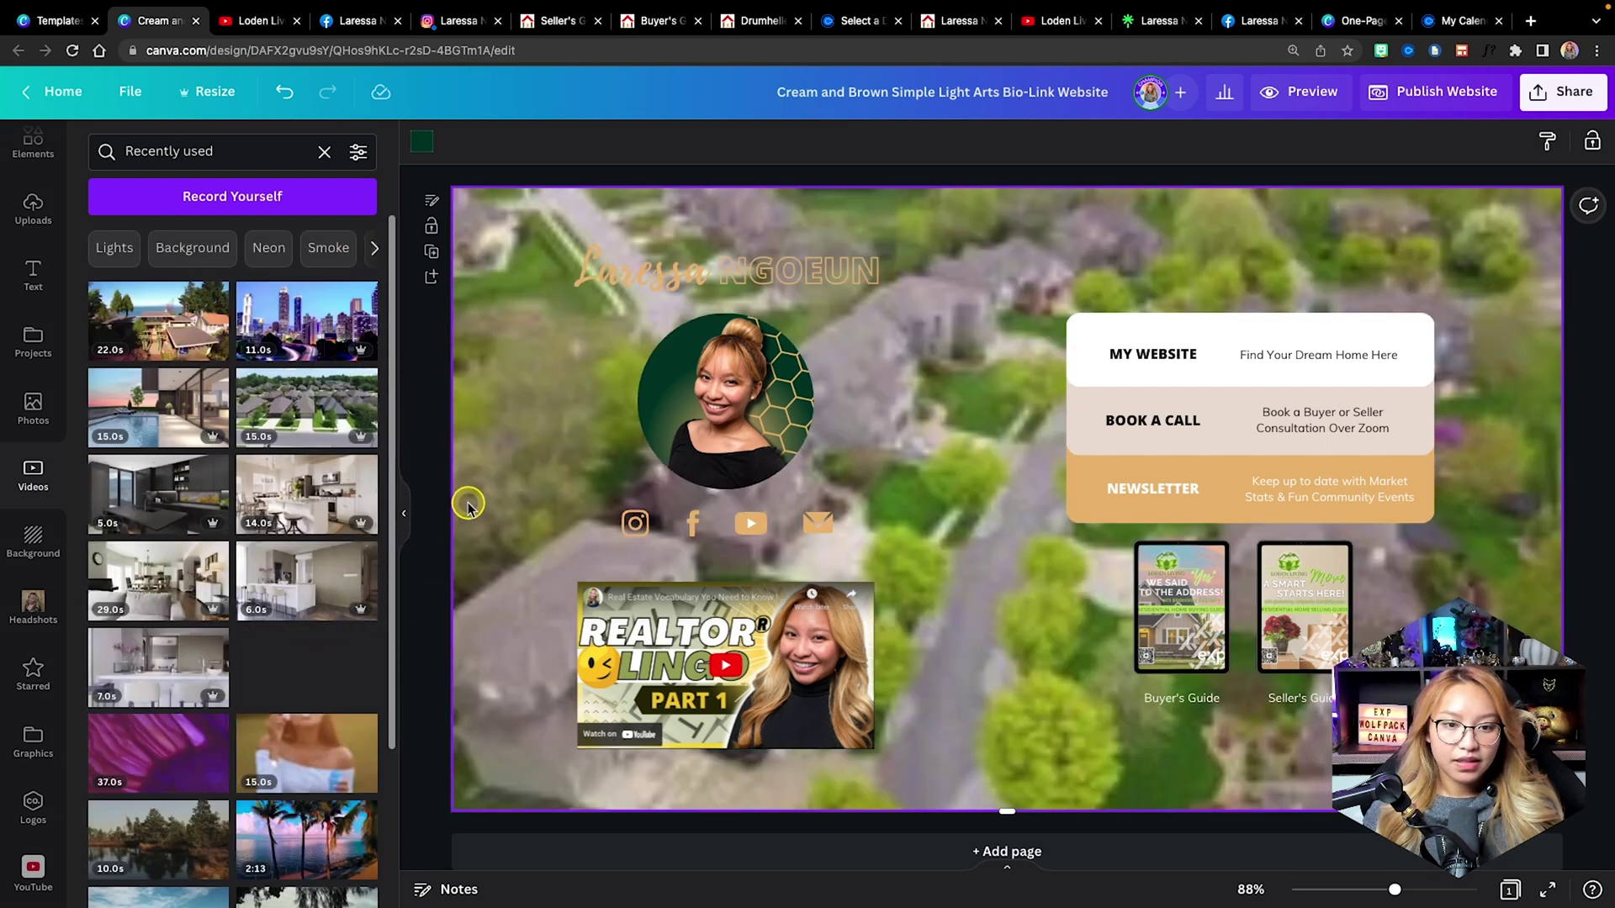
left_click(1516, 141)
left_click_drag(1473, 226, 1369, 228)
left_click(1462, 297)
left_click(1301, 92)
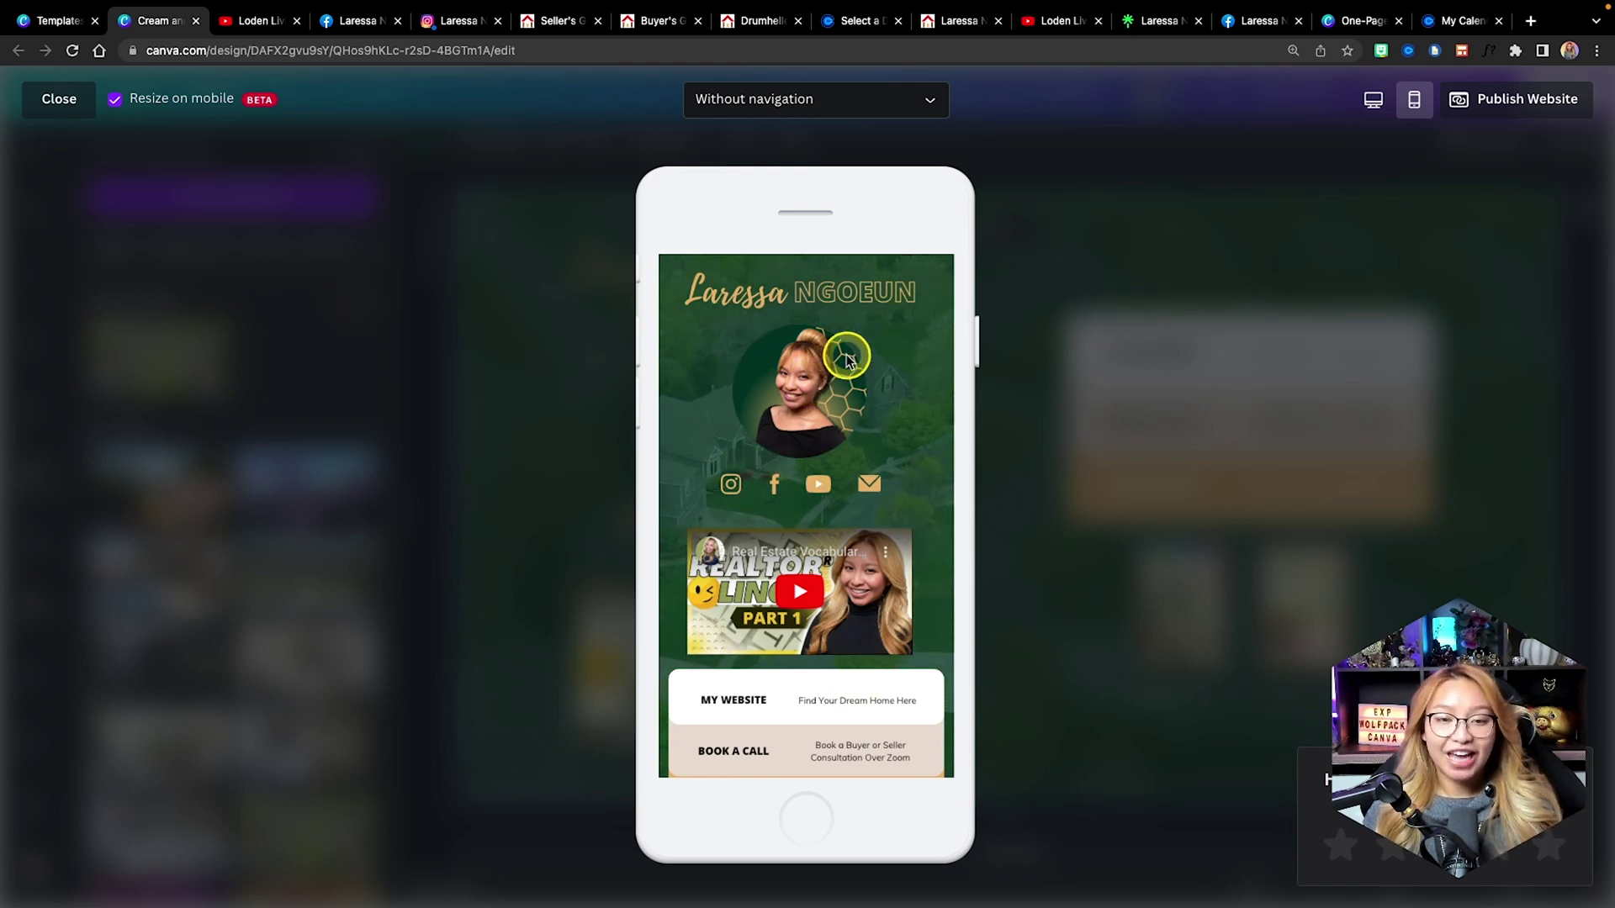
left_click(1371, 108)
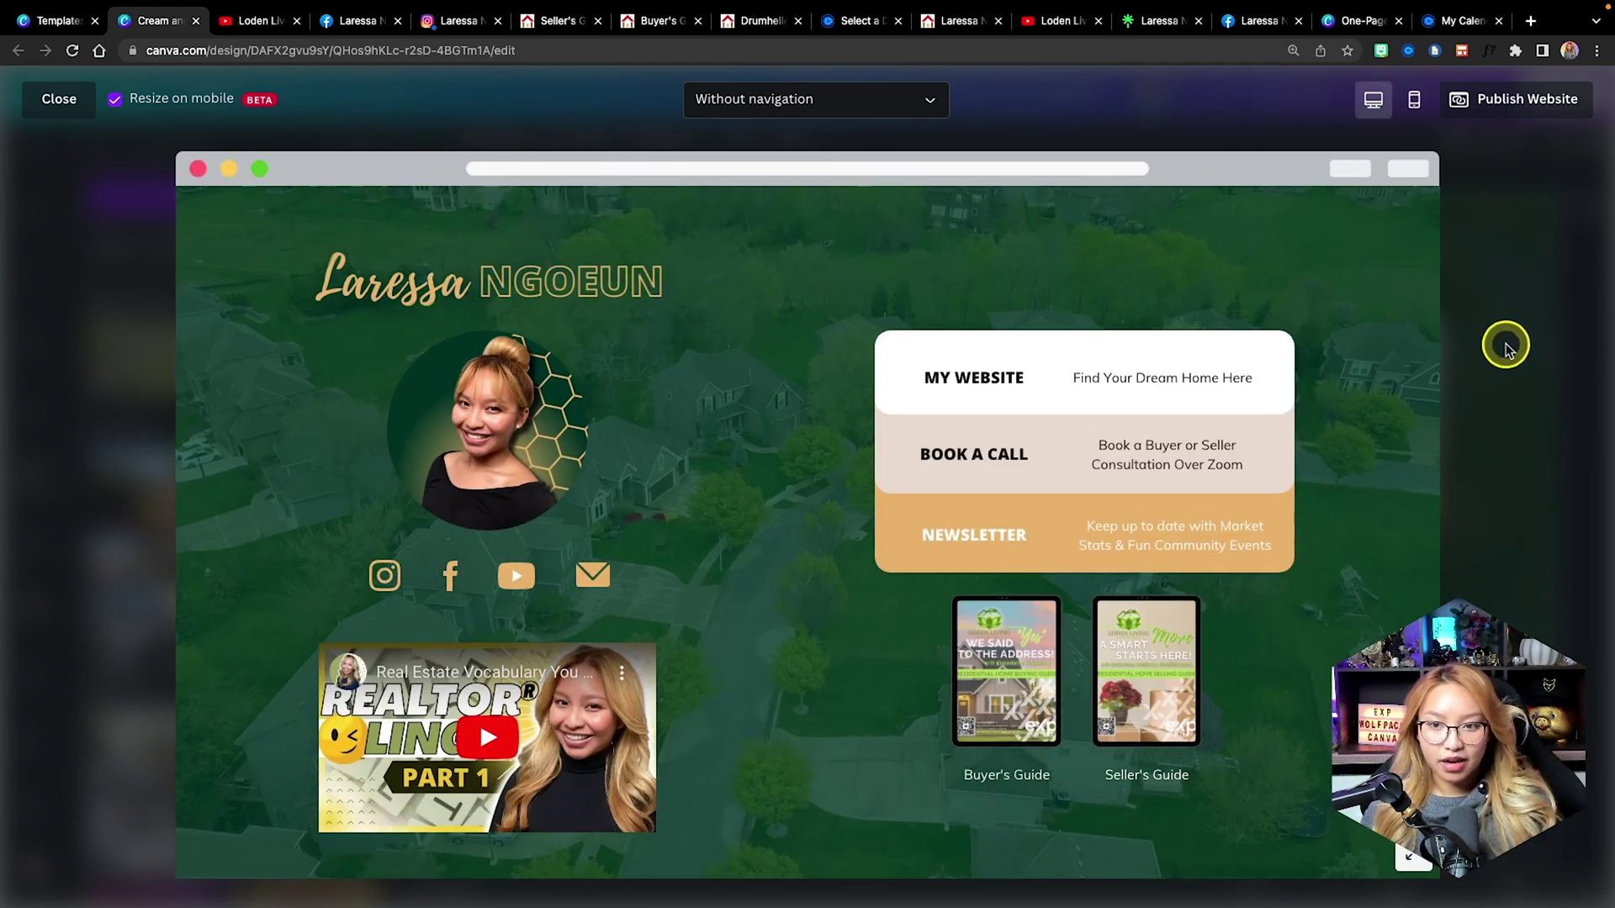
Remove the video background and open the Graphics > Example Listing Photos project folder.
key("Escape")
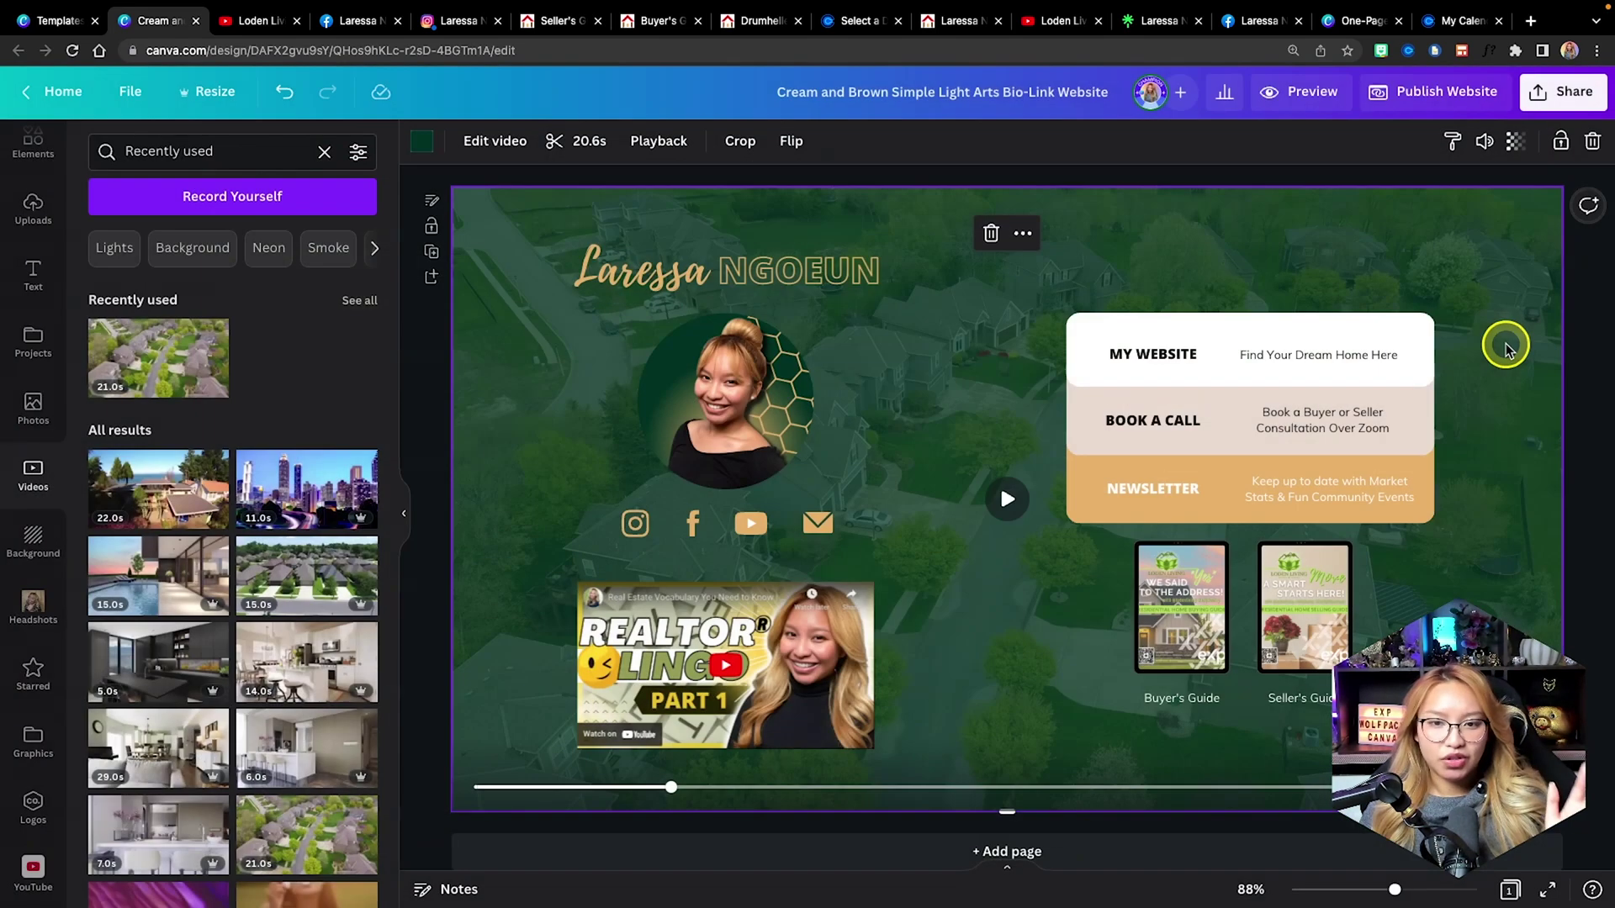
key("Delete")
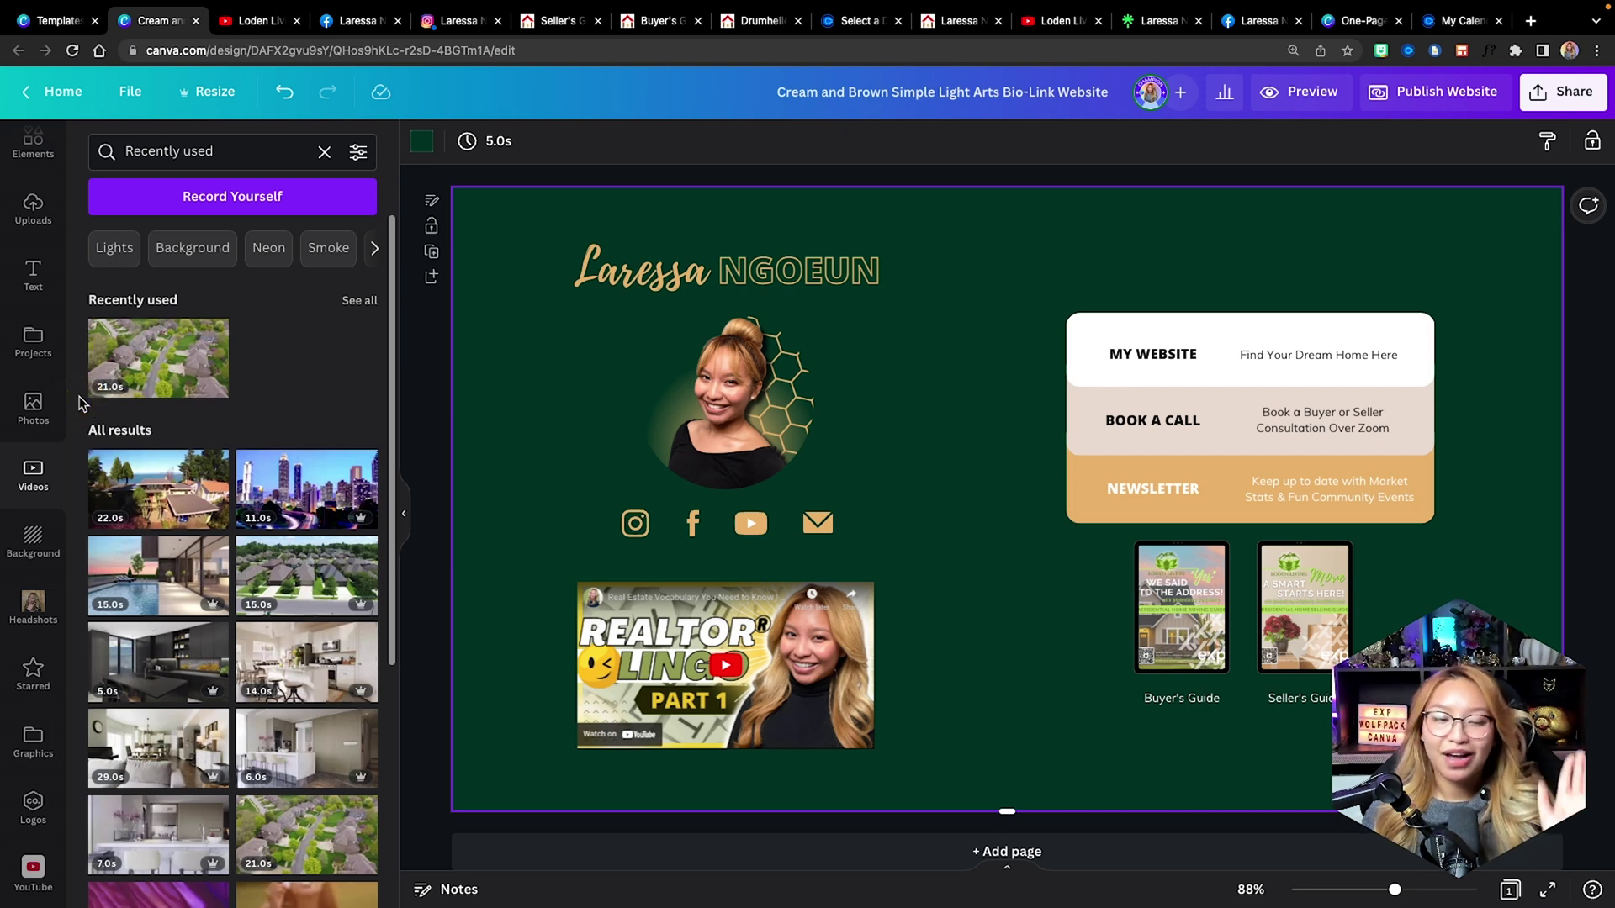
left_click(28, 406)
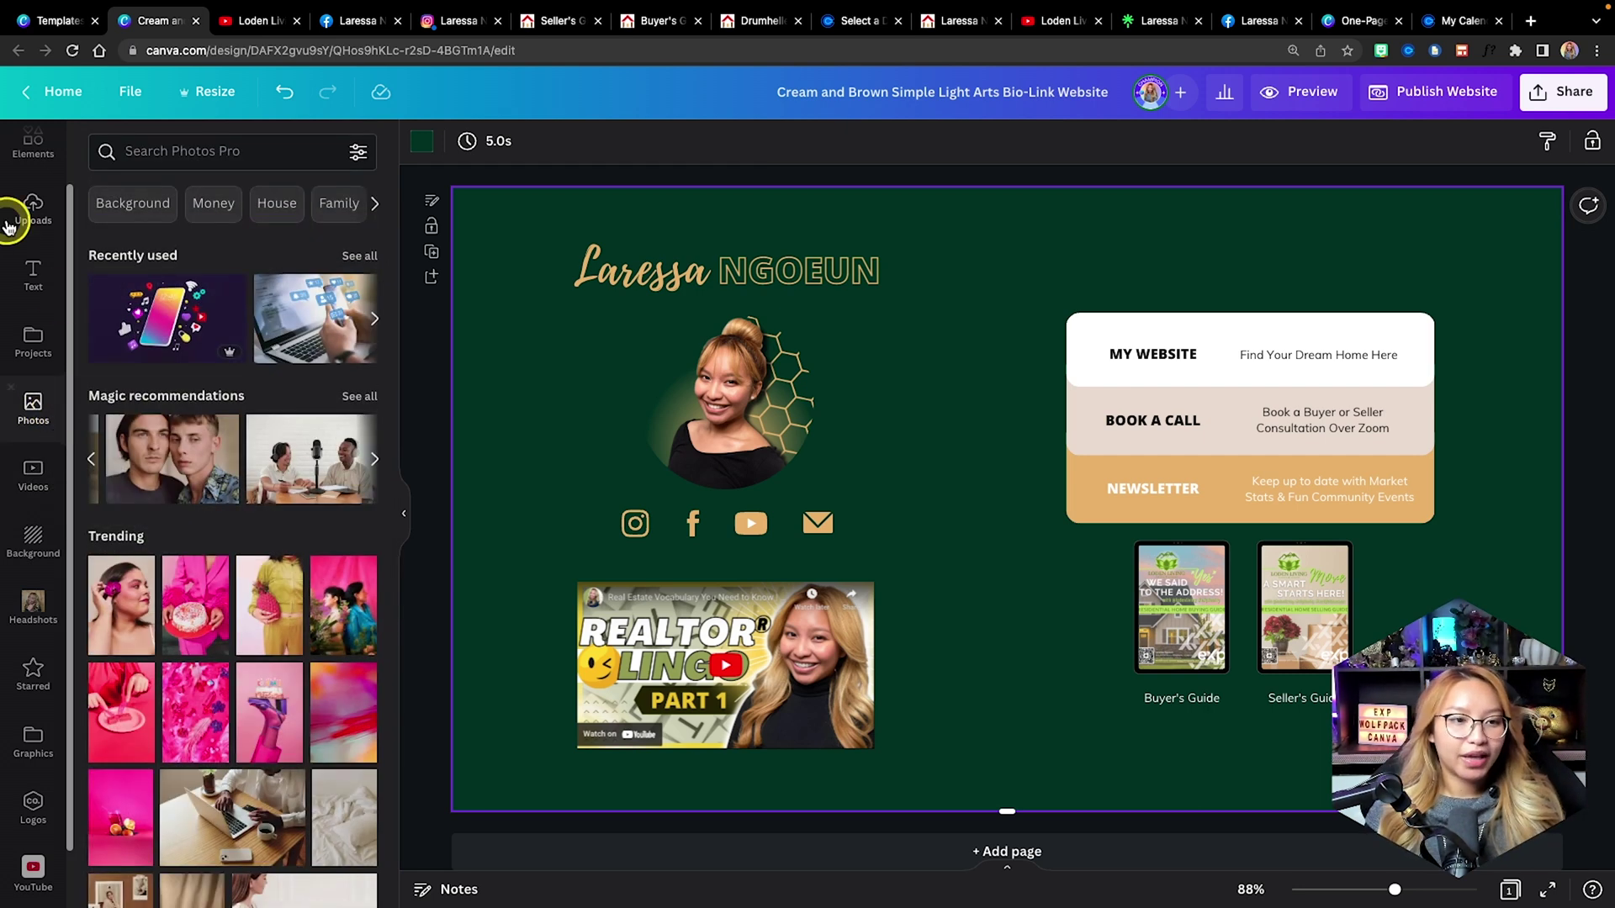
left_click(33, 341)
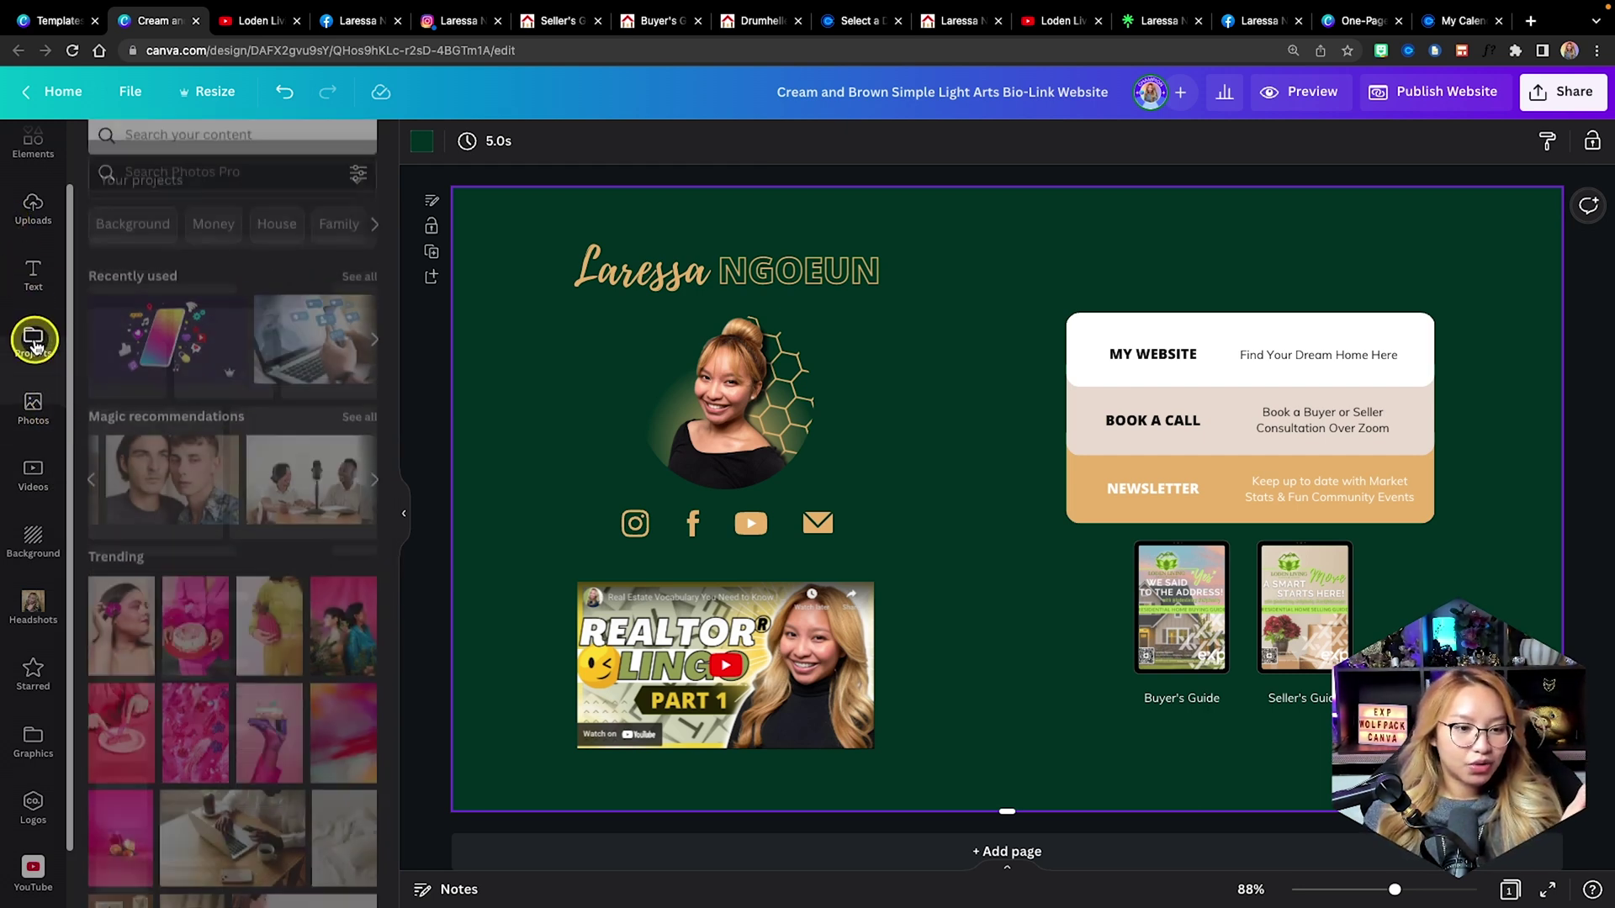
left_click(211, 264)
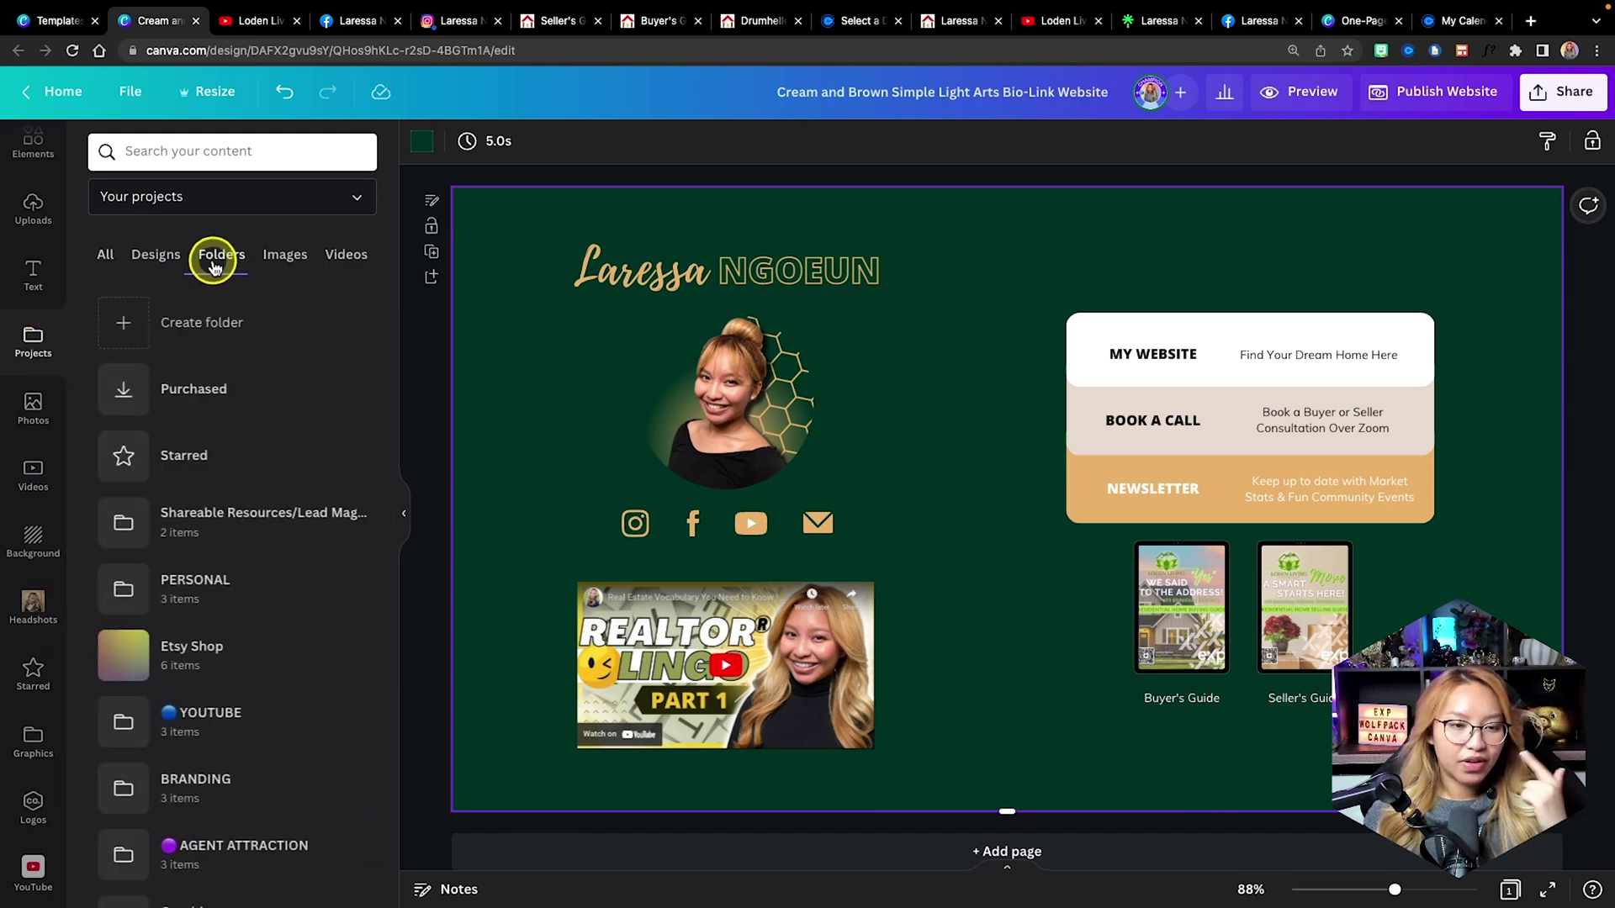
scroll(270, 422, "down", 3)
scroll(271, 430, "down", 2)
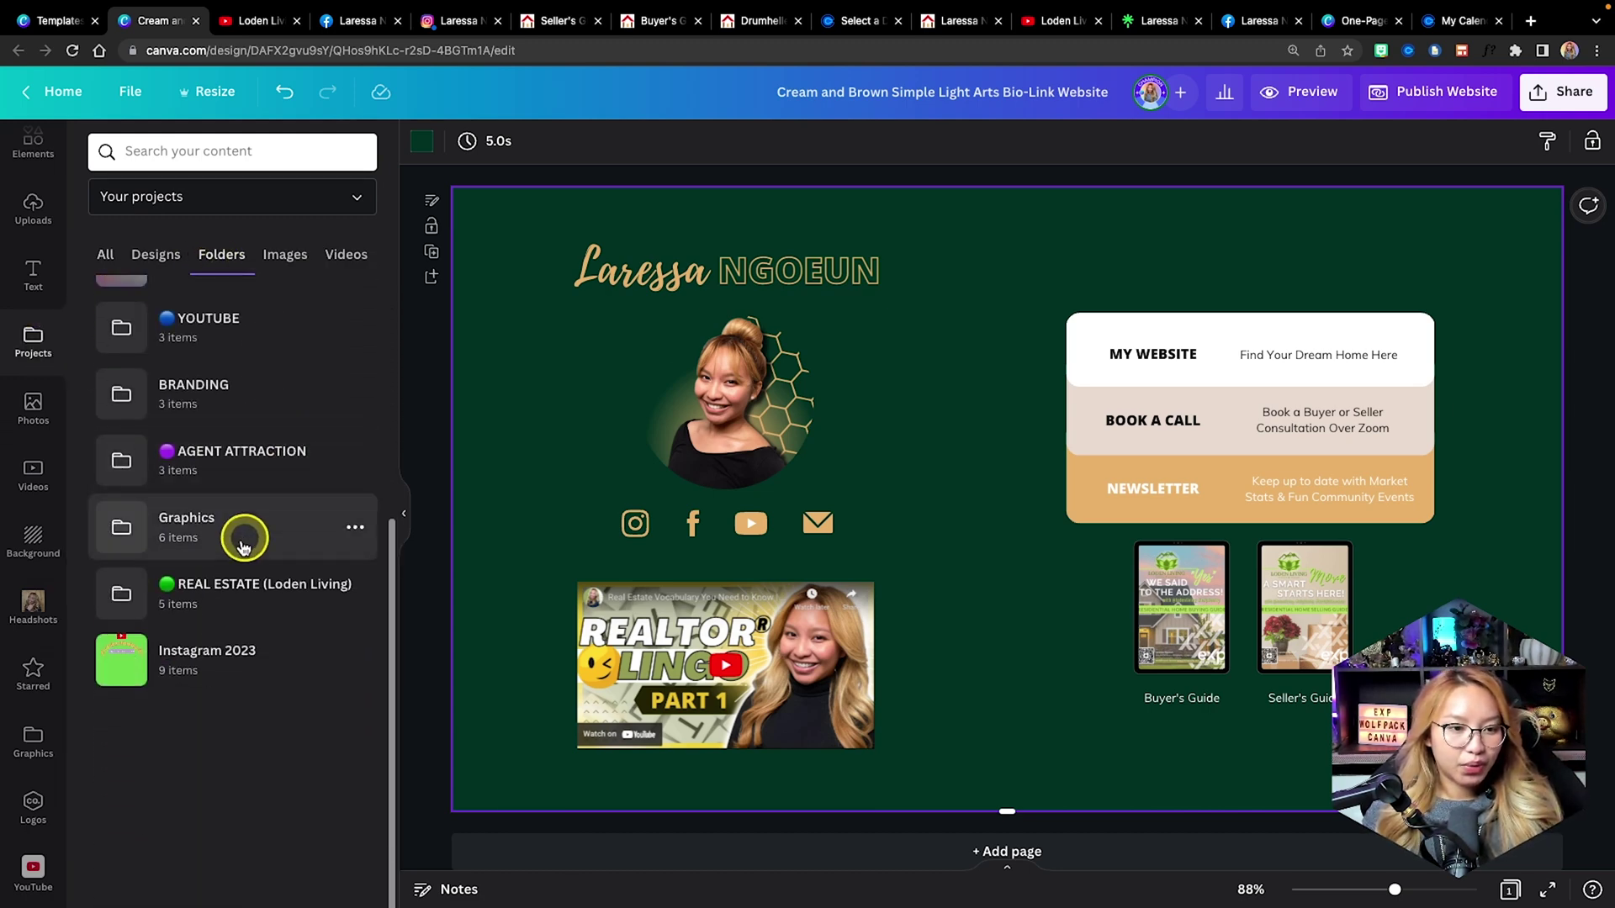
left_click(256, 523)
left_click(225, 352)
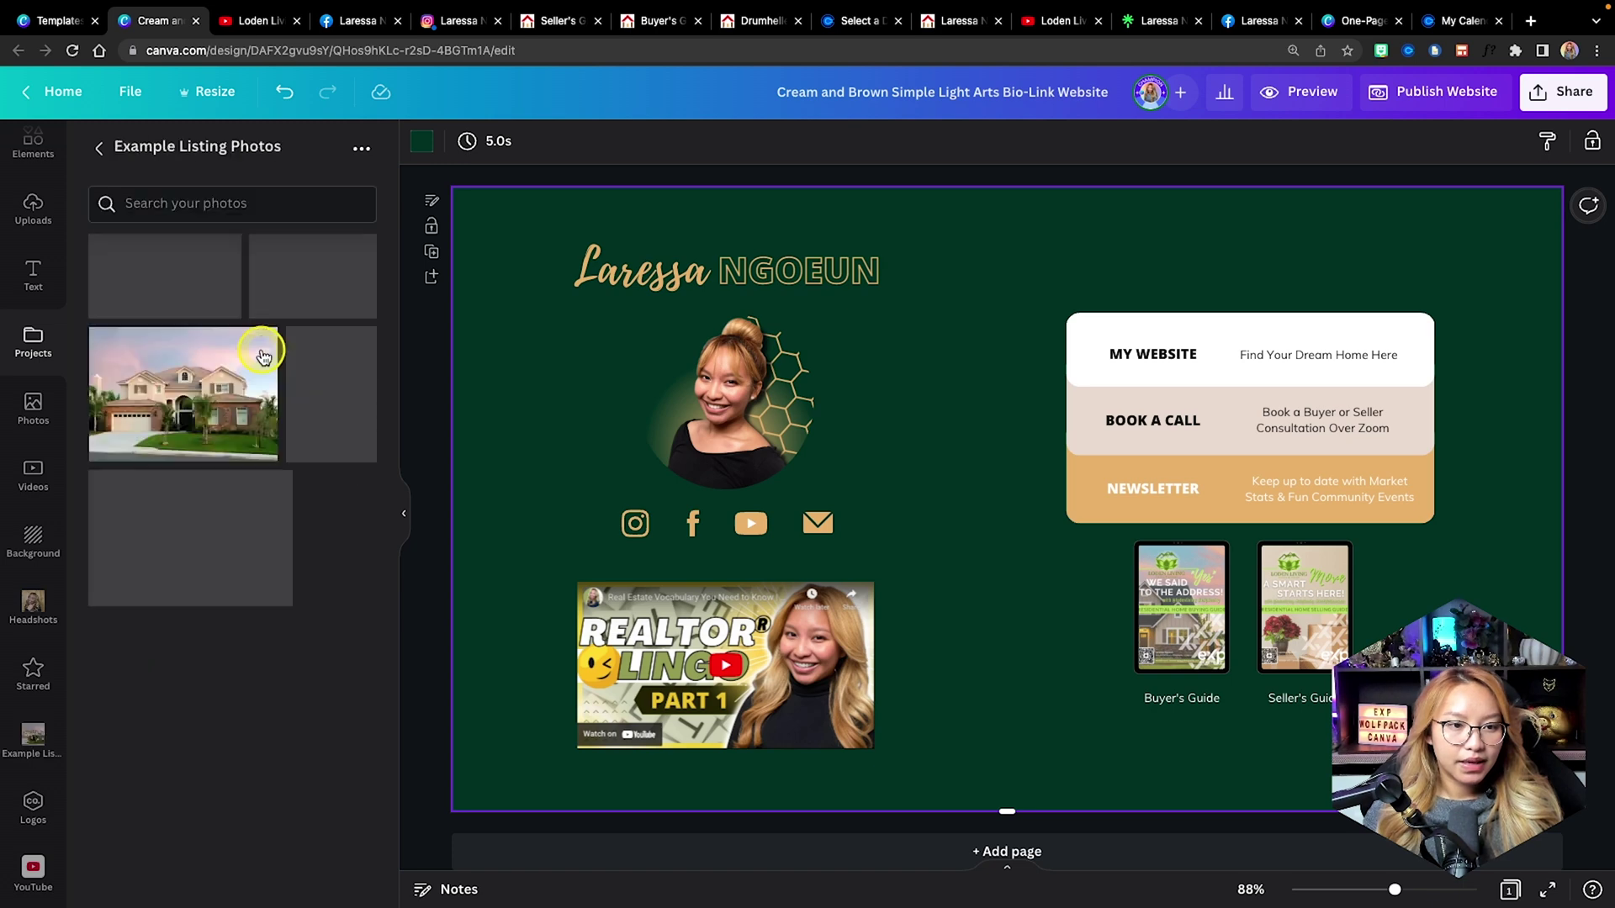
Make the aerial neighbourhood photo the background at transparency 26 and open the preview.
left_click_drag(184, 267, 504, 336)
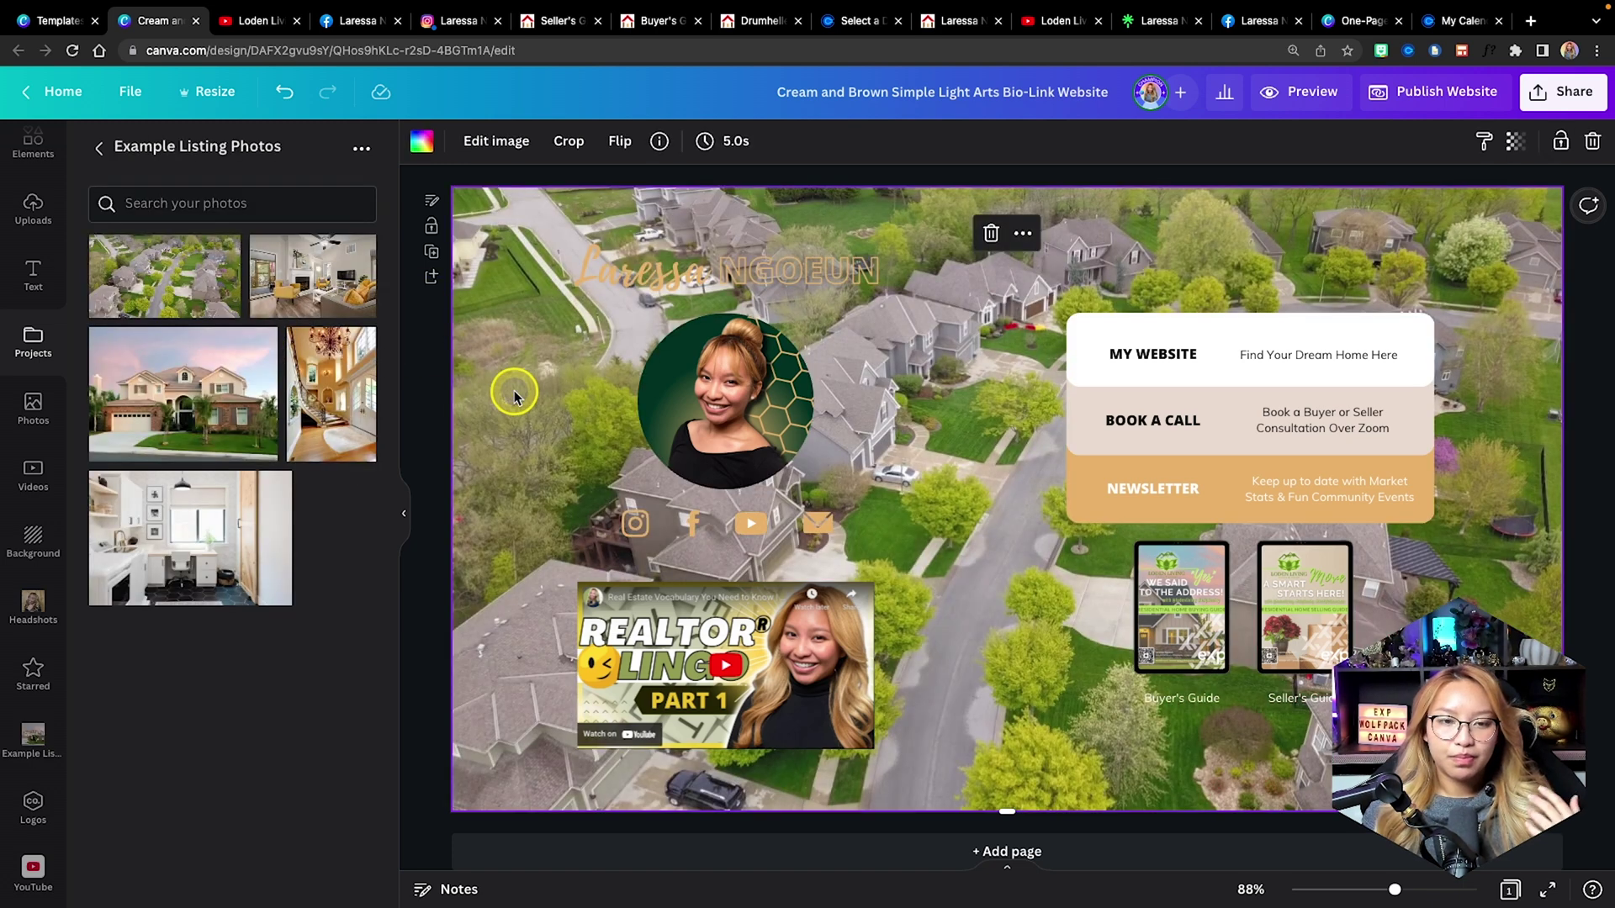
left_click(1514, 145)
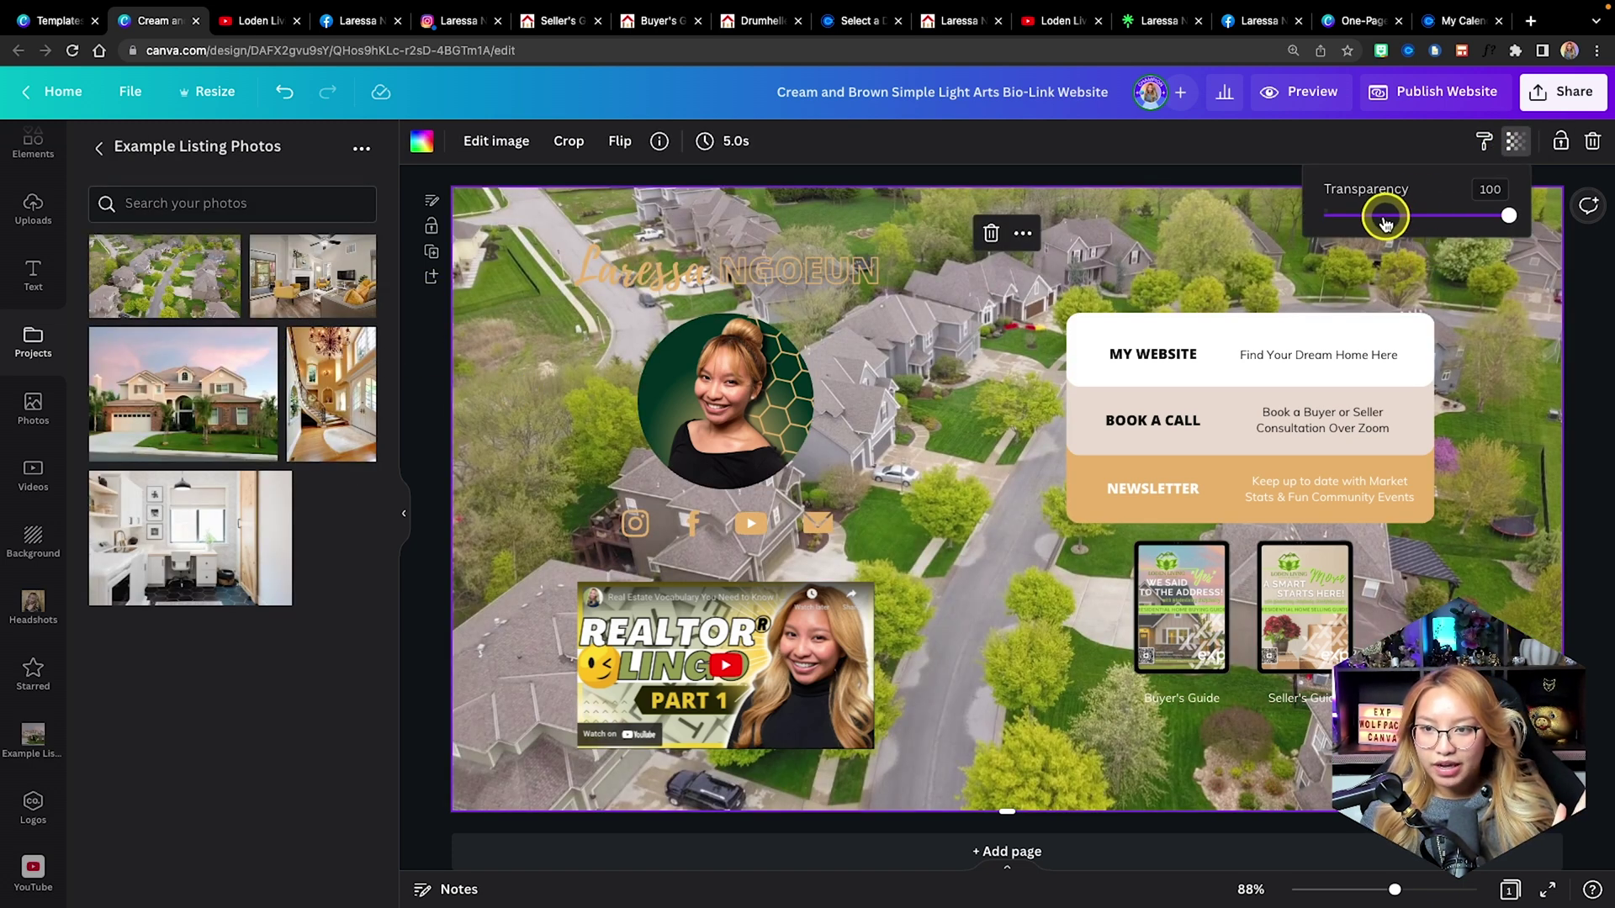
left_click_drag(1384, 216, 1367, 219)
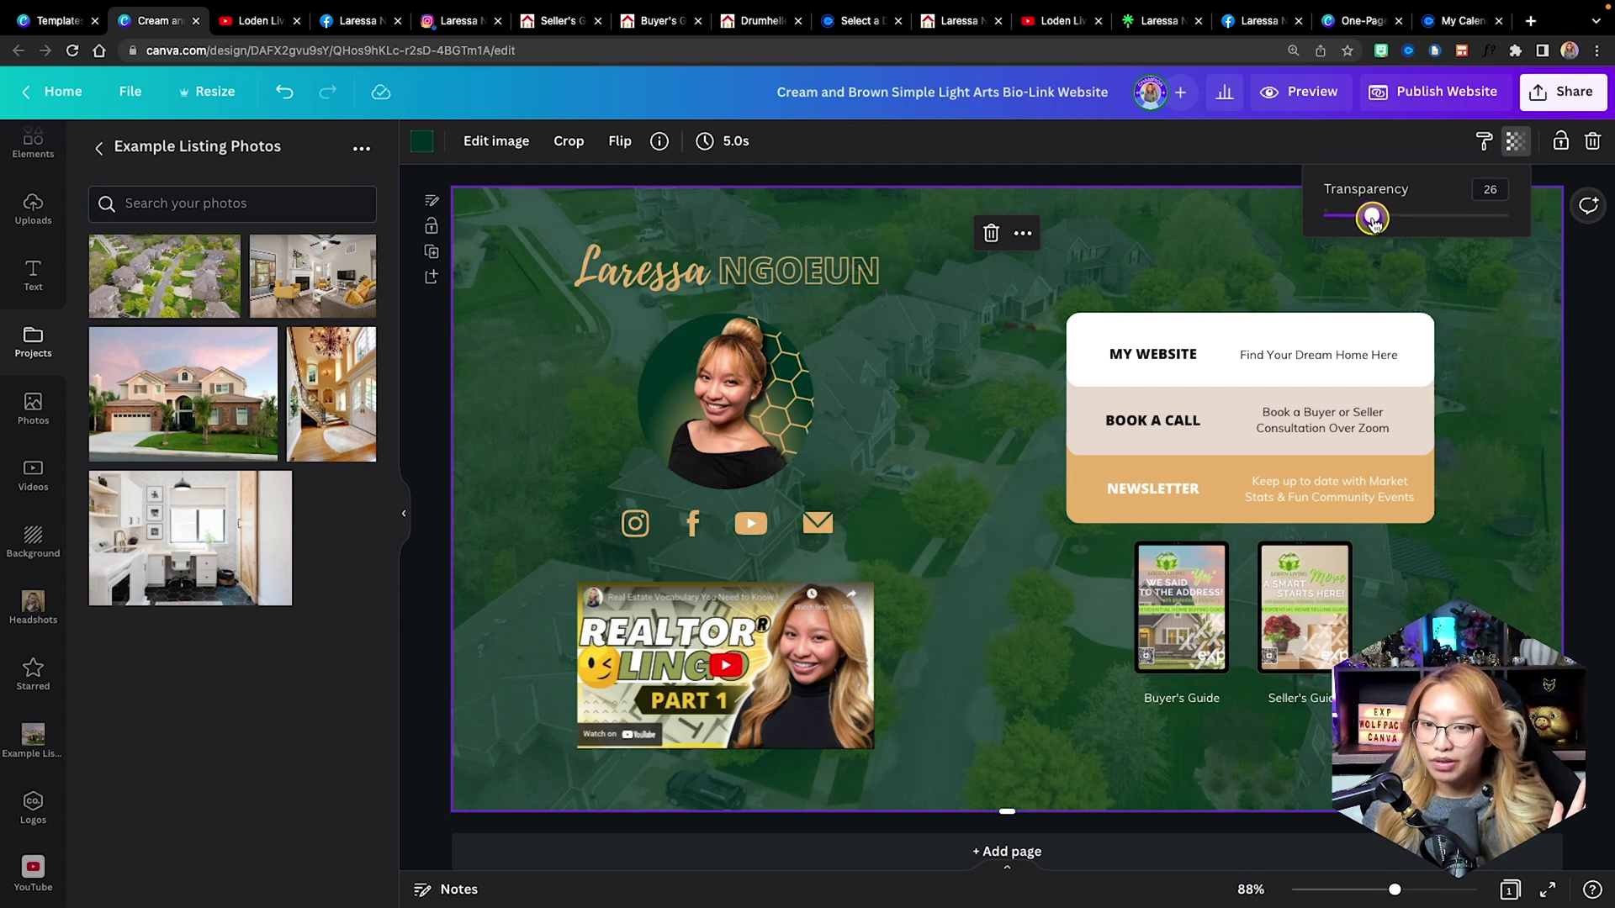
left_click(1492, 350)
left_click(1298, 94)
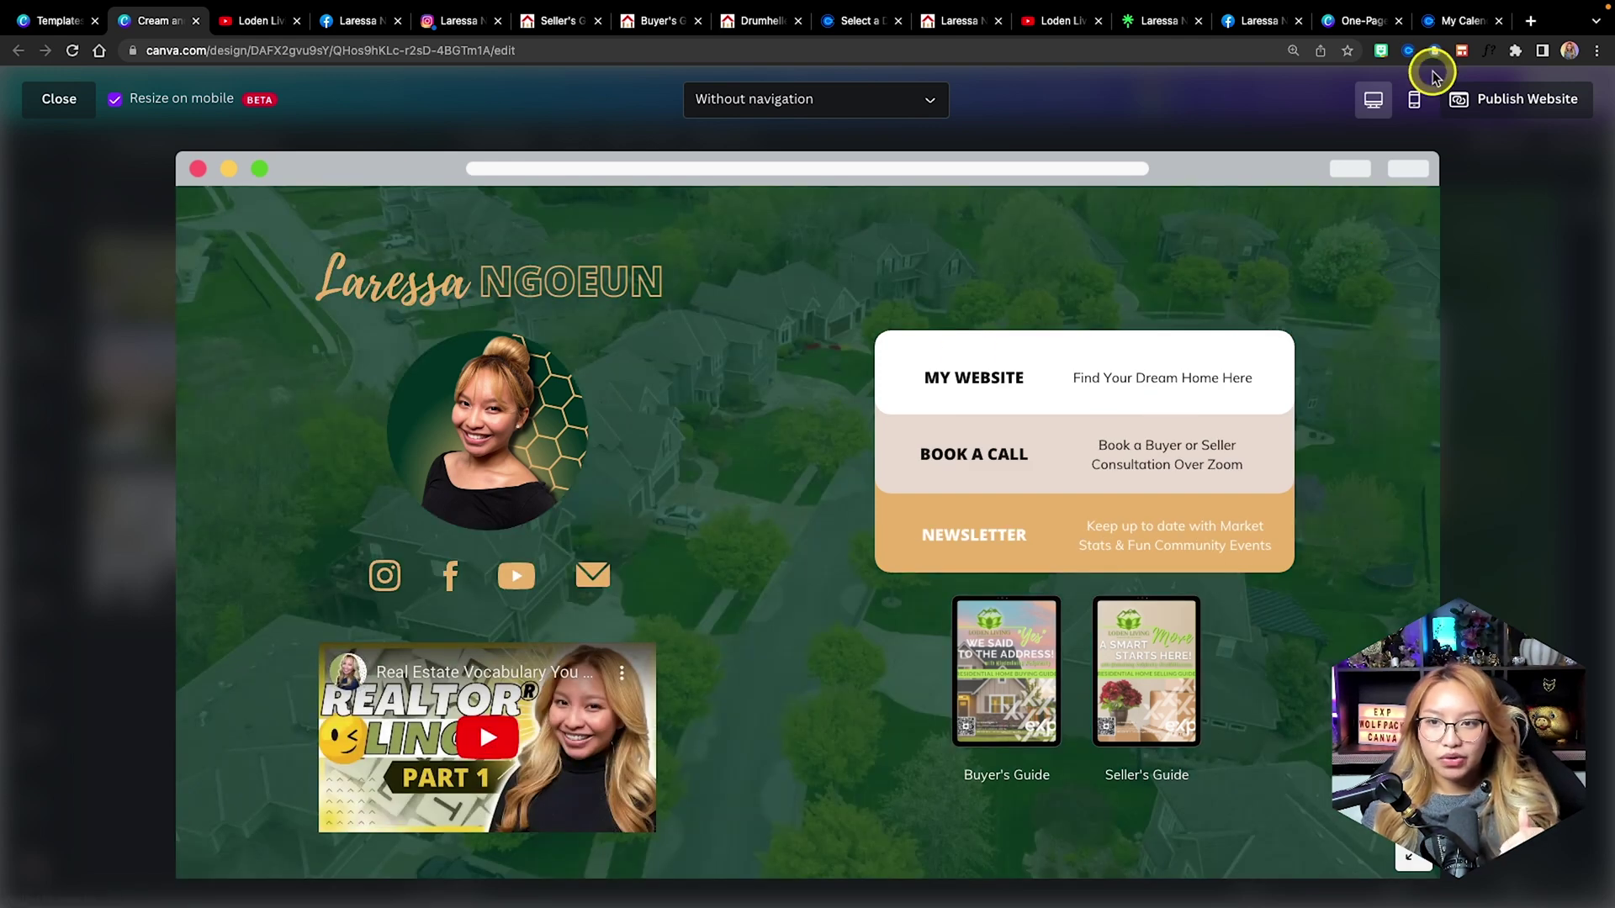
Scroll through the website's mobile layout in the preview, then close it.
left_click(1413, 99)
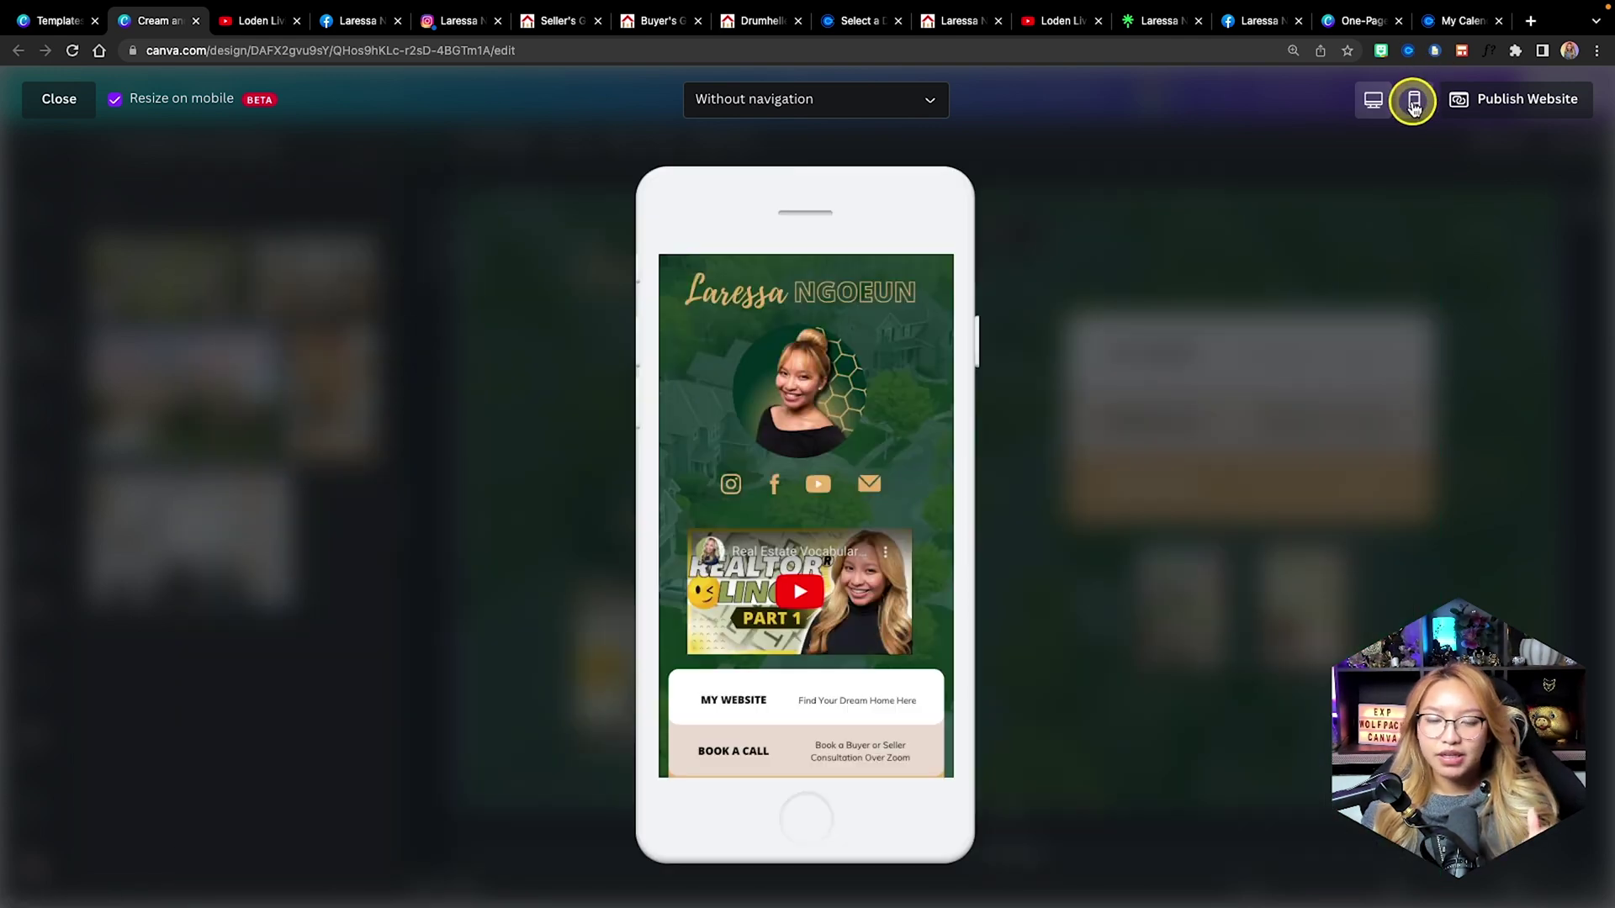
scroll(861, 512, "down", 3)
scroll(859, 521, "down", 1)
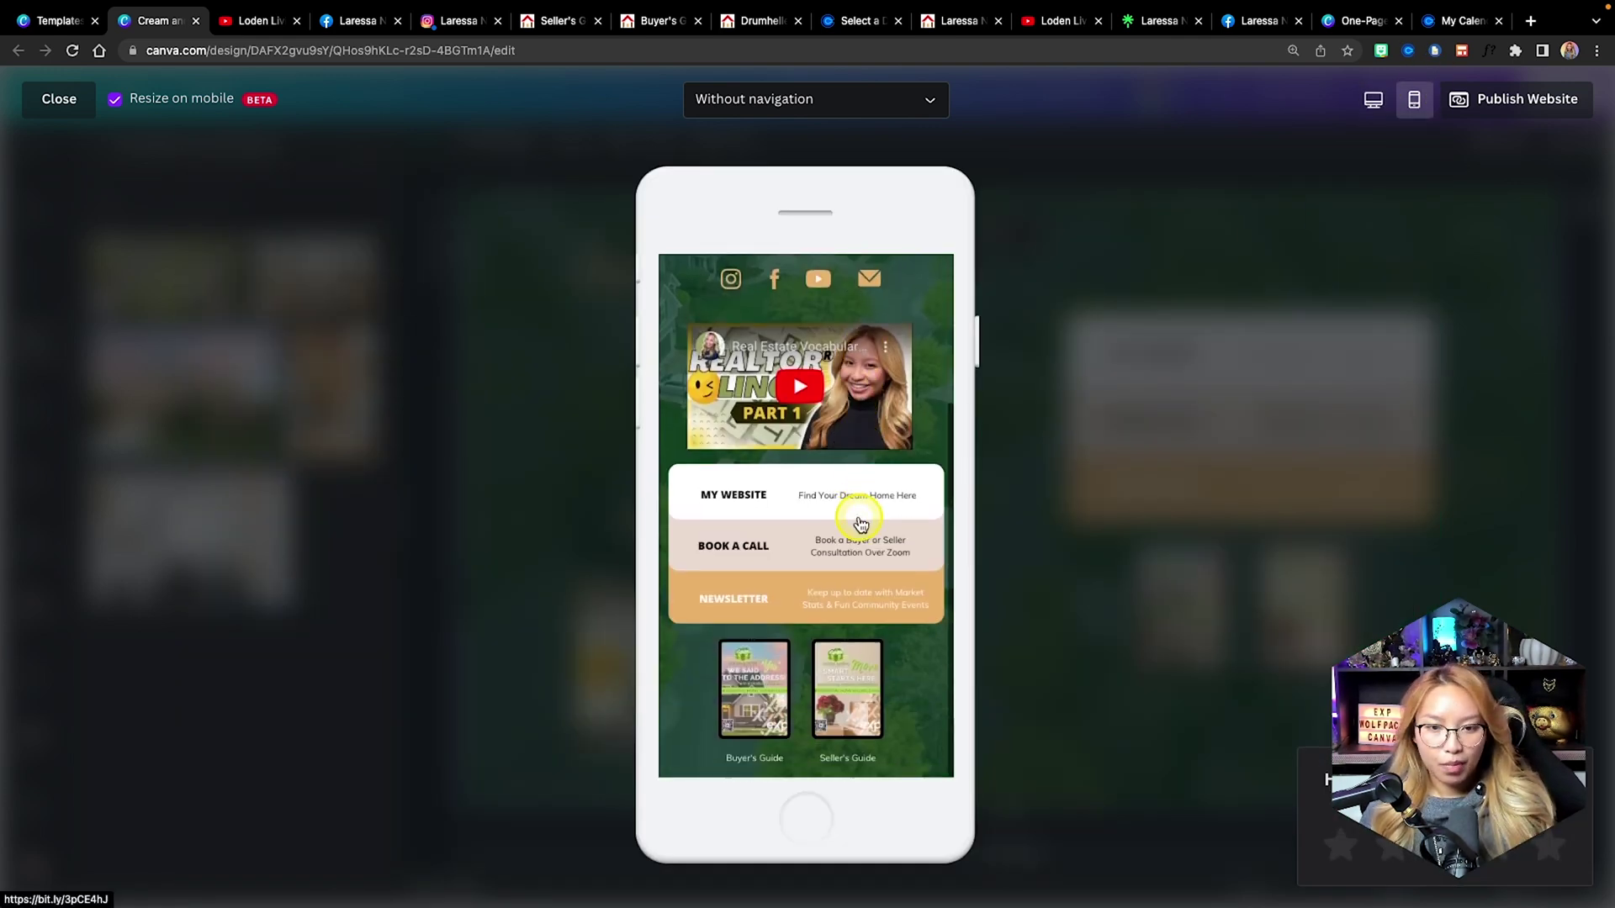
left_click(60, 100)
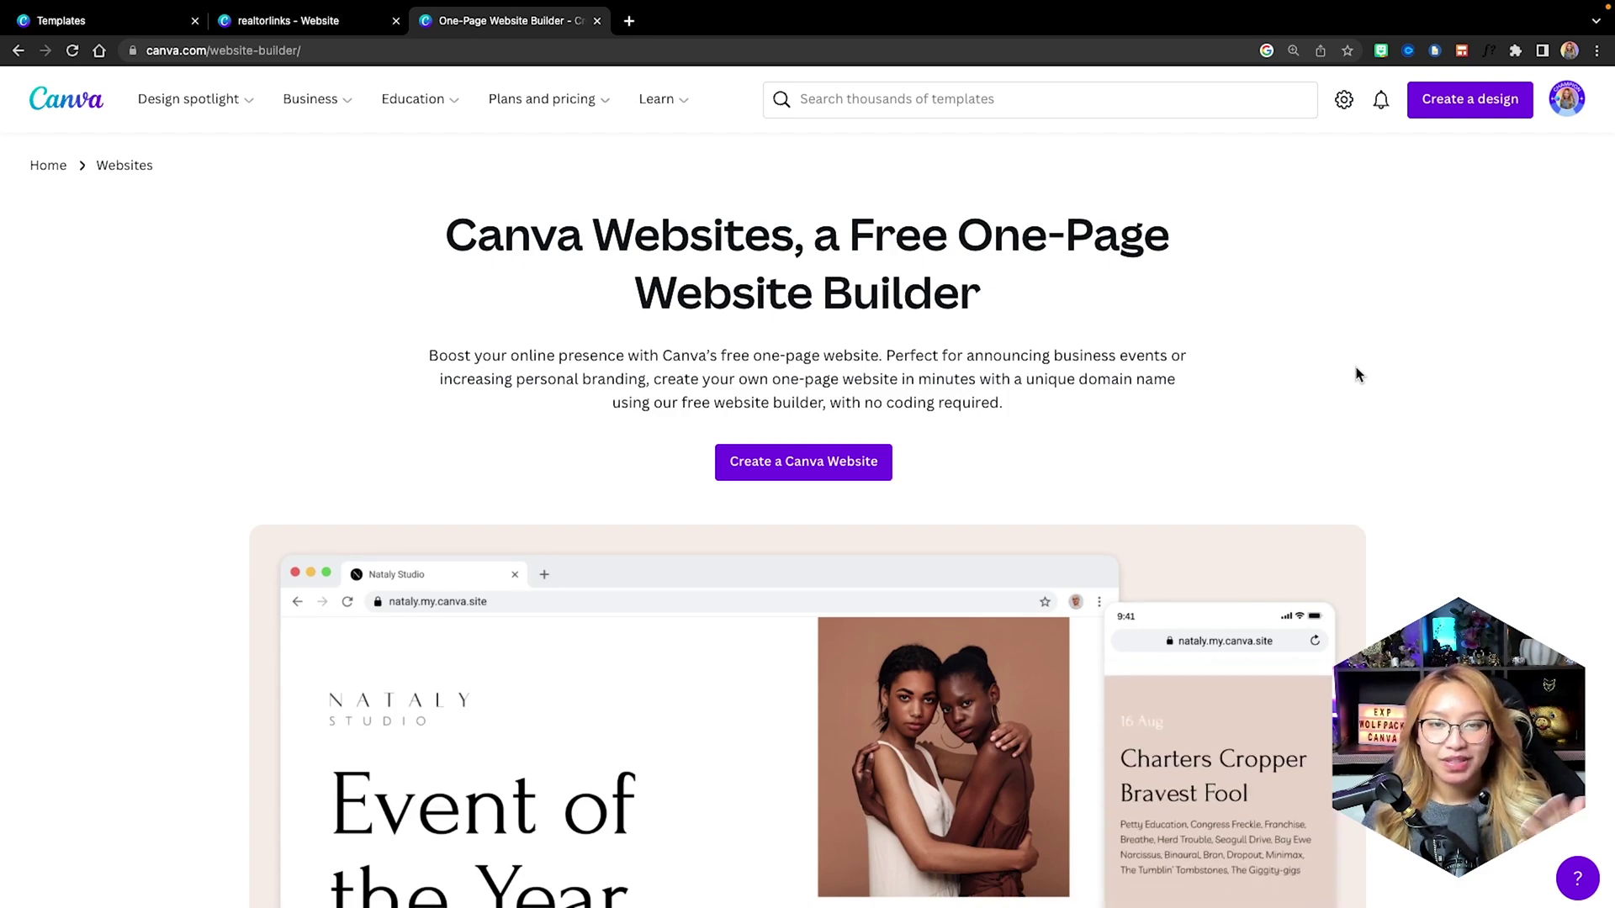
Scroll down the Canva website builder page to its FAQ on free username.canva.site domains.
scroll(1358, 374, "down", 2)
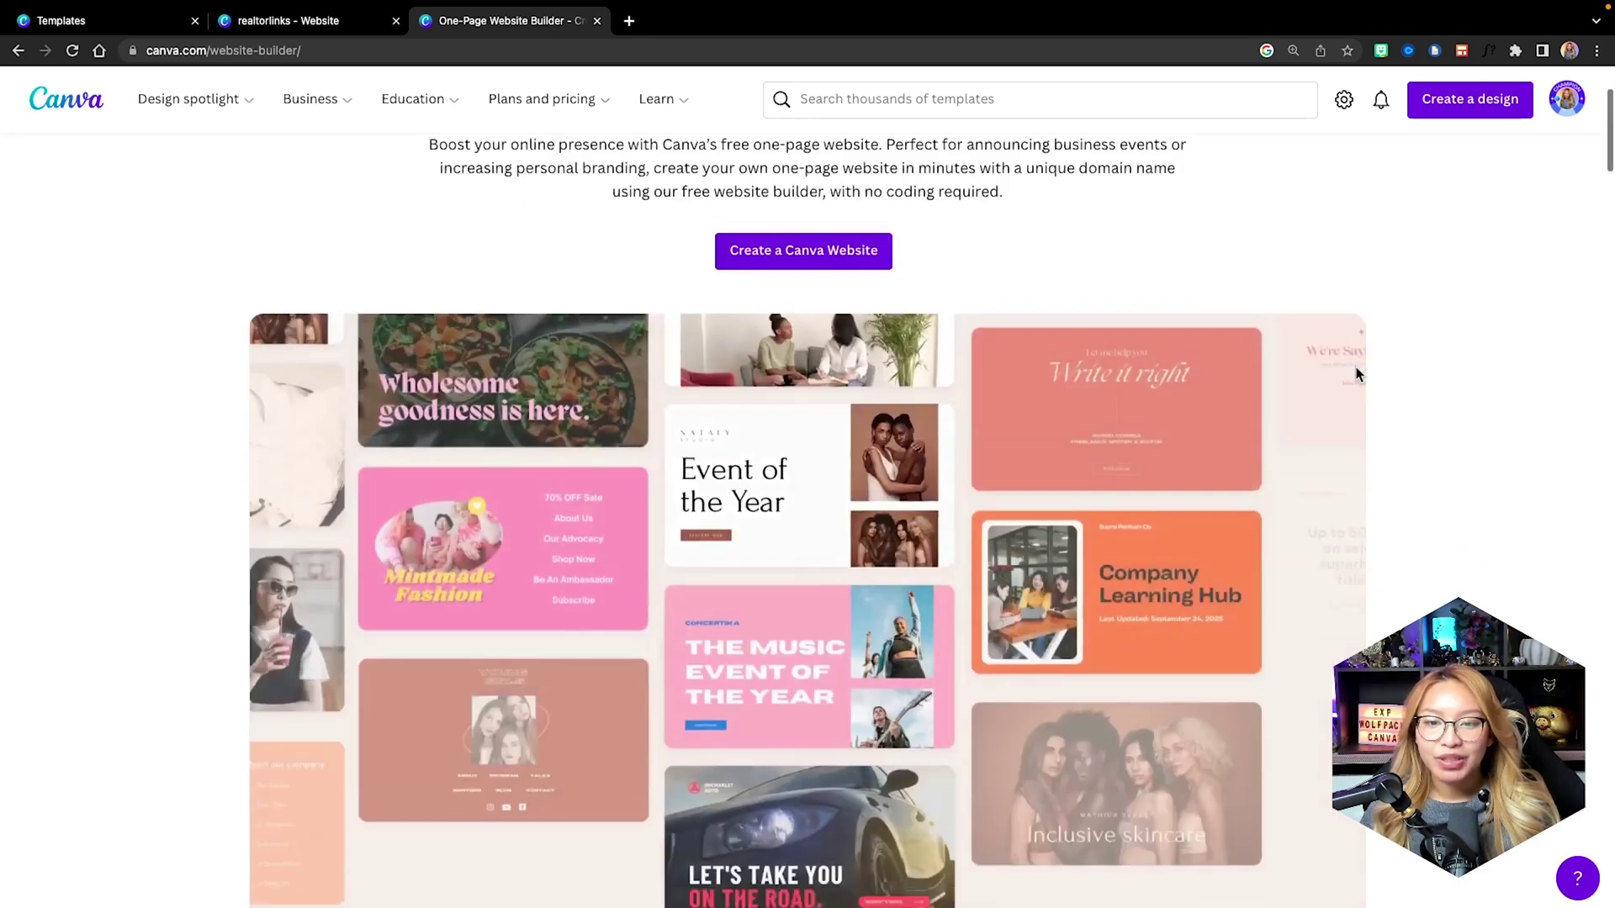
scroll(1356, 370, "down", 10)
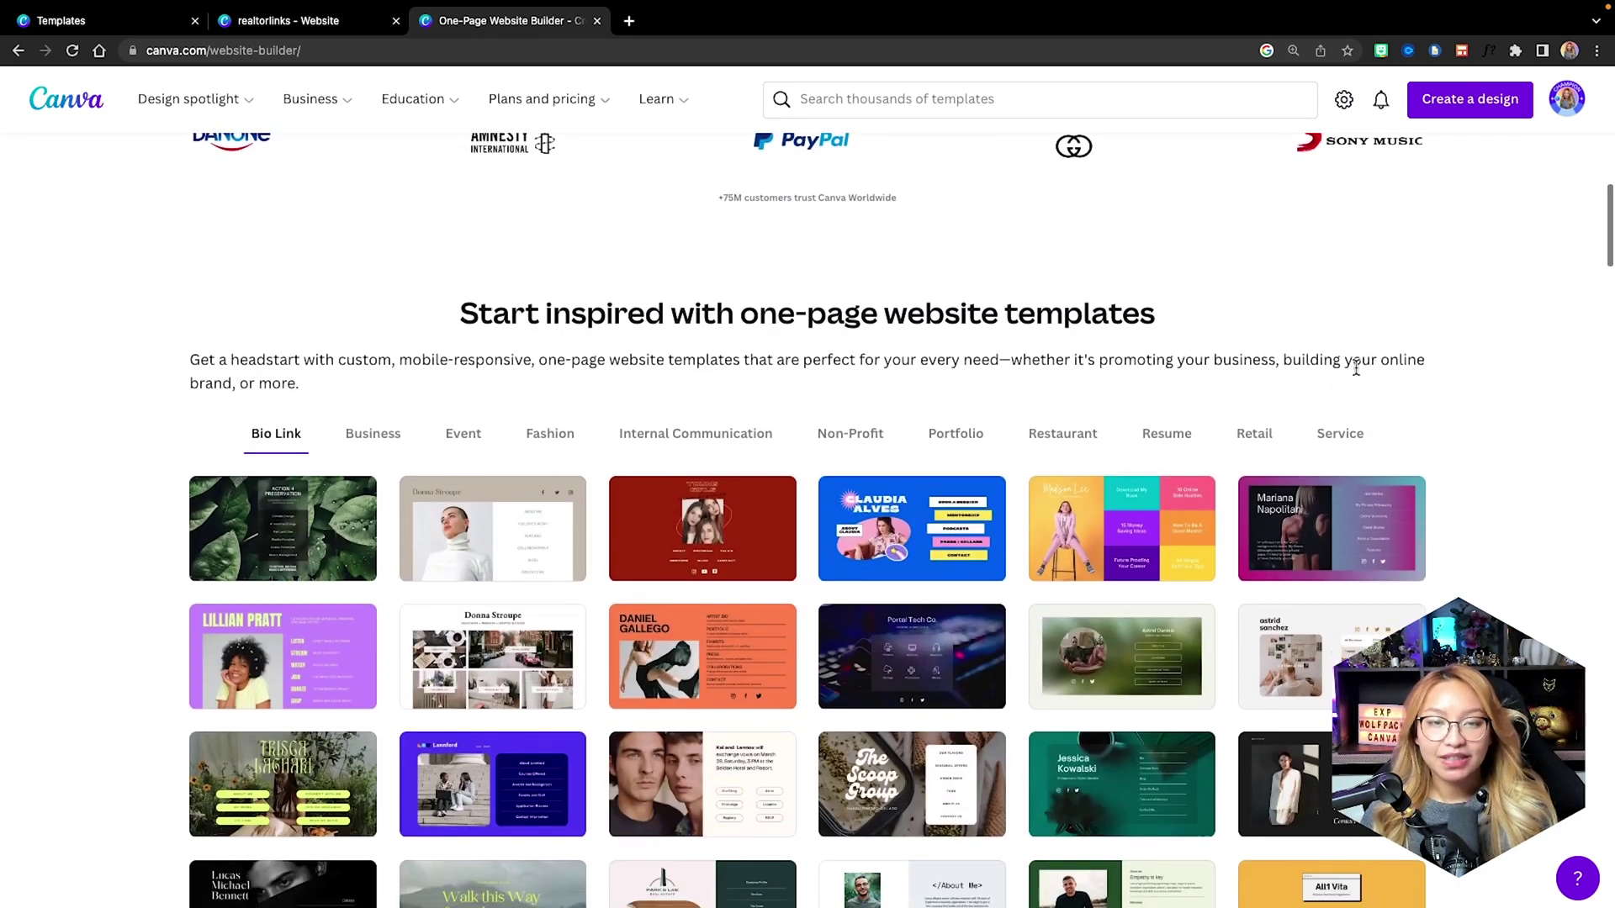
scroll(1356, 371, "down", 15)
scroll(1356, 375, "down", 15)
scroll(1356, 374, "down", 15)
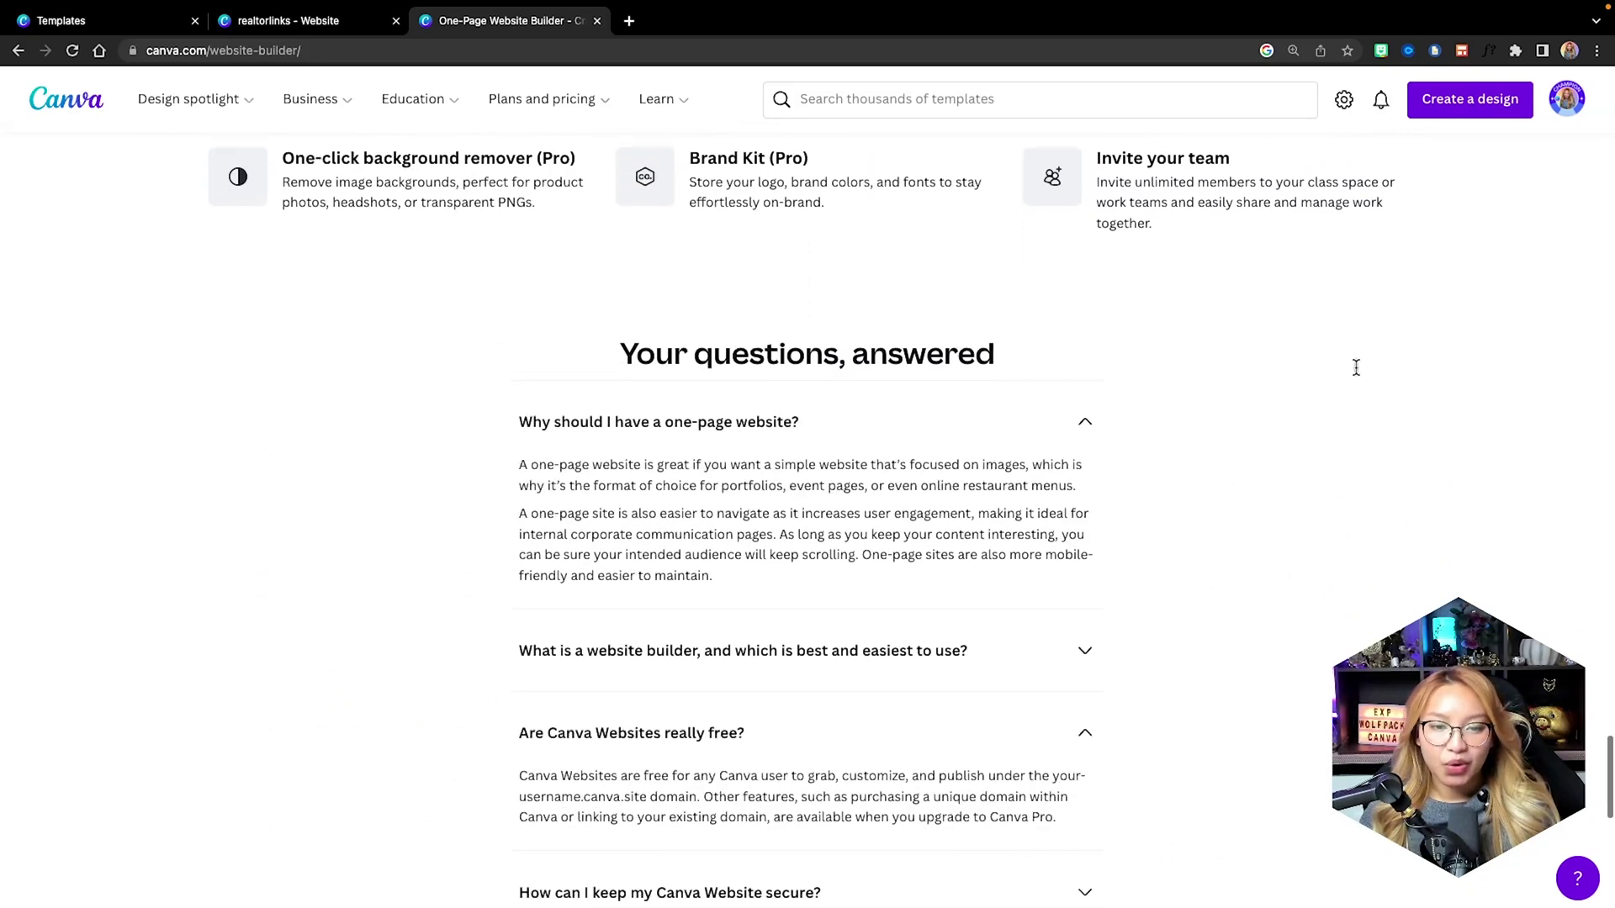
scroll(1355, 370, "down", 3)
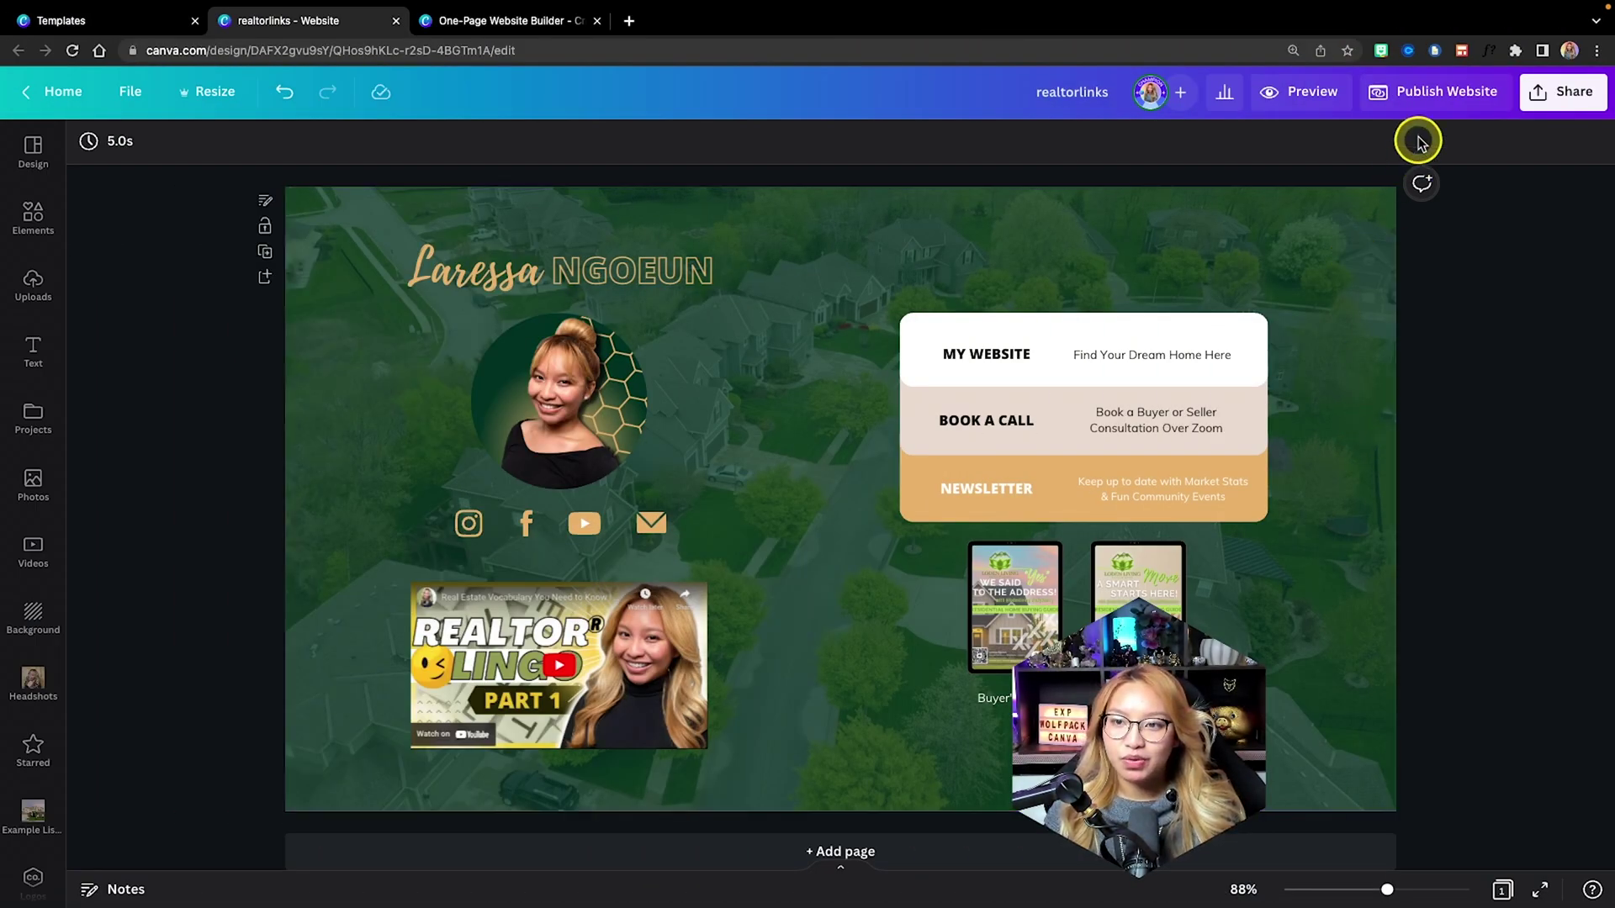
Start publishing on a free Canva domain with 'Without navigation' selected, then continue.
left_click(1438, 91)
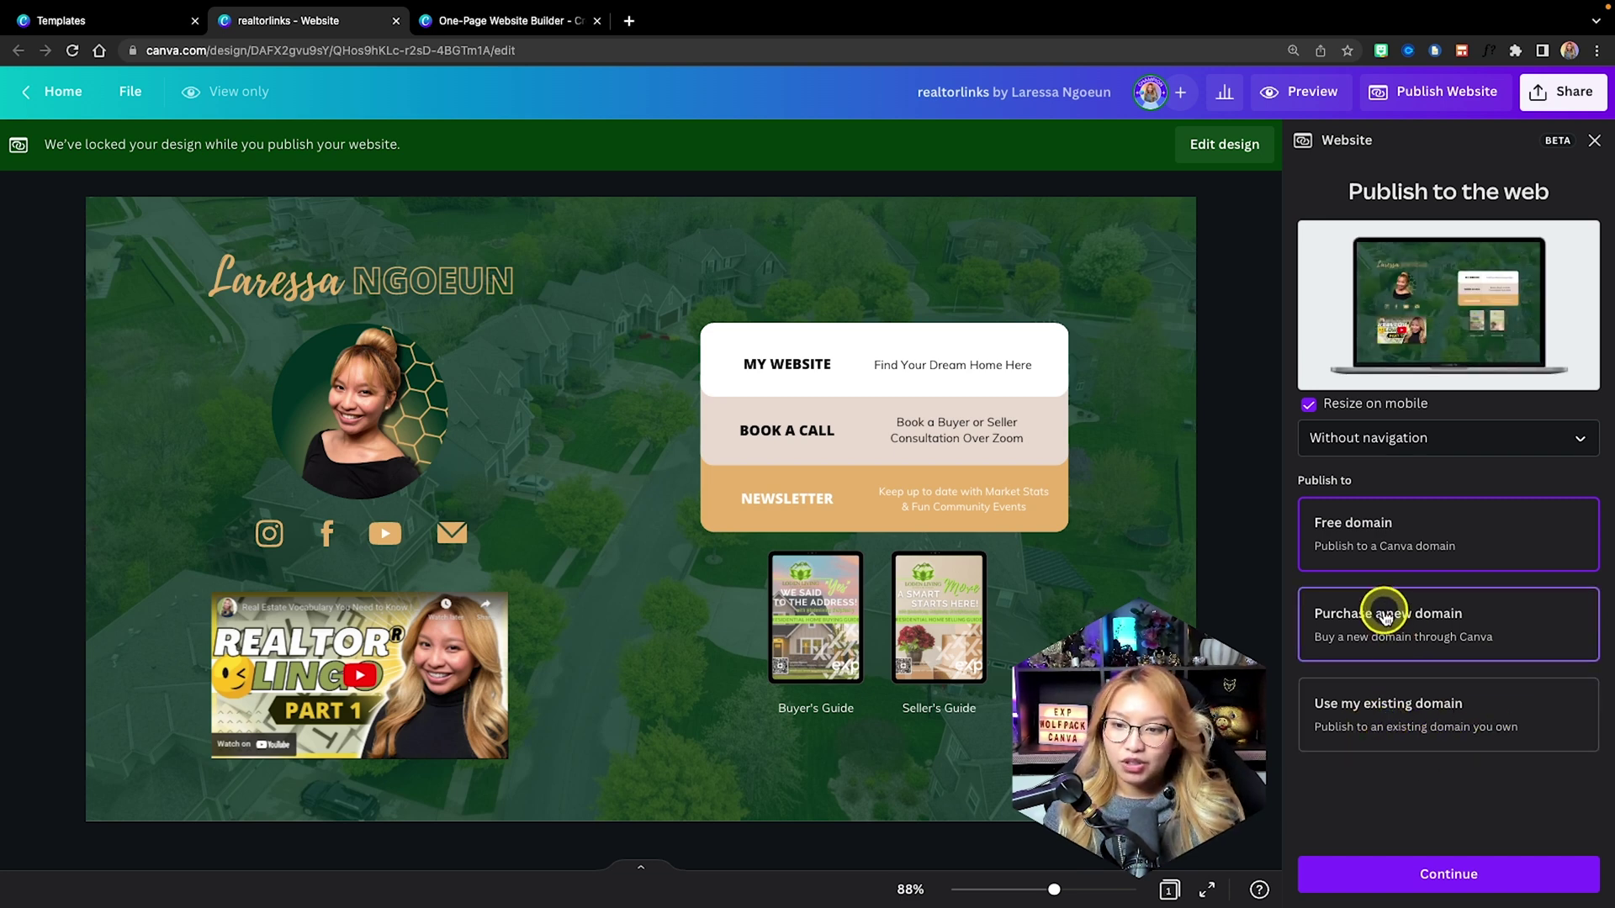
mouse_move(1364, 594)
left_mouse_down()
mouse_move(1263, 650)
mouse_move(1310, 770)
mouse_move(1511, 783)
mouse_move(1578, 729)
mouse_move(1545, 644)
mouse_move(1363, 599)
left_mouse_up()
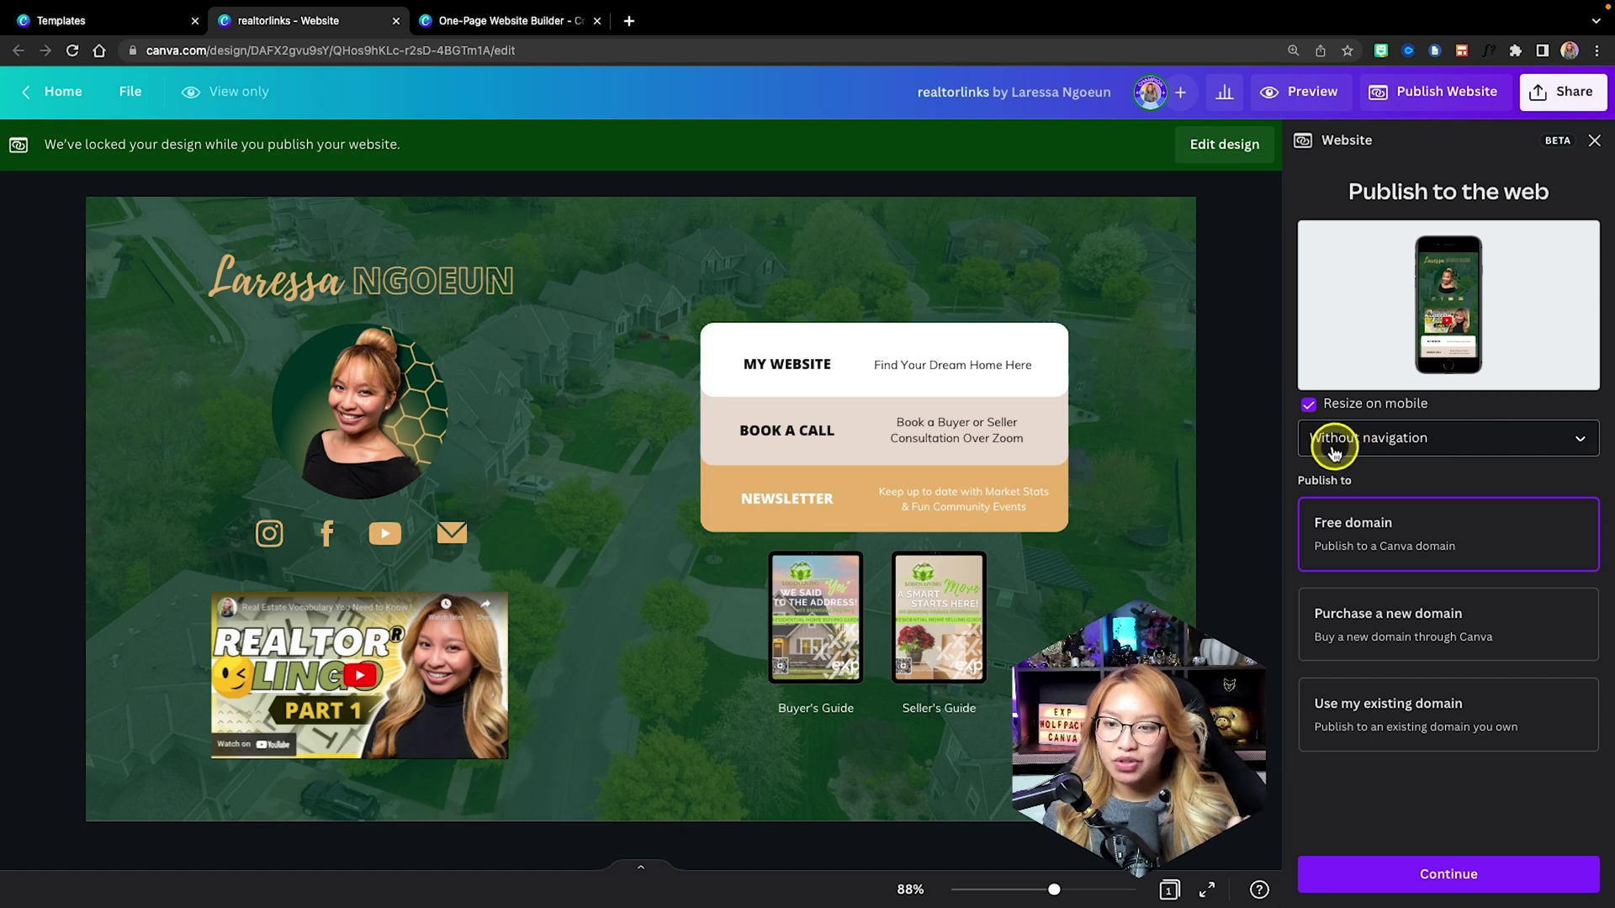
left_click(1430, 439)
left_click(1407, 437)
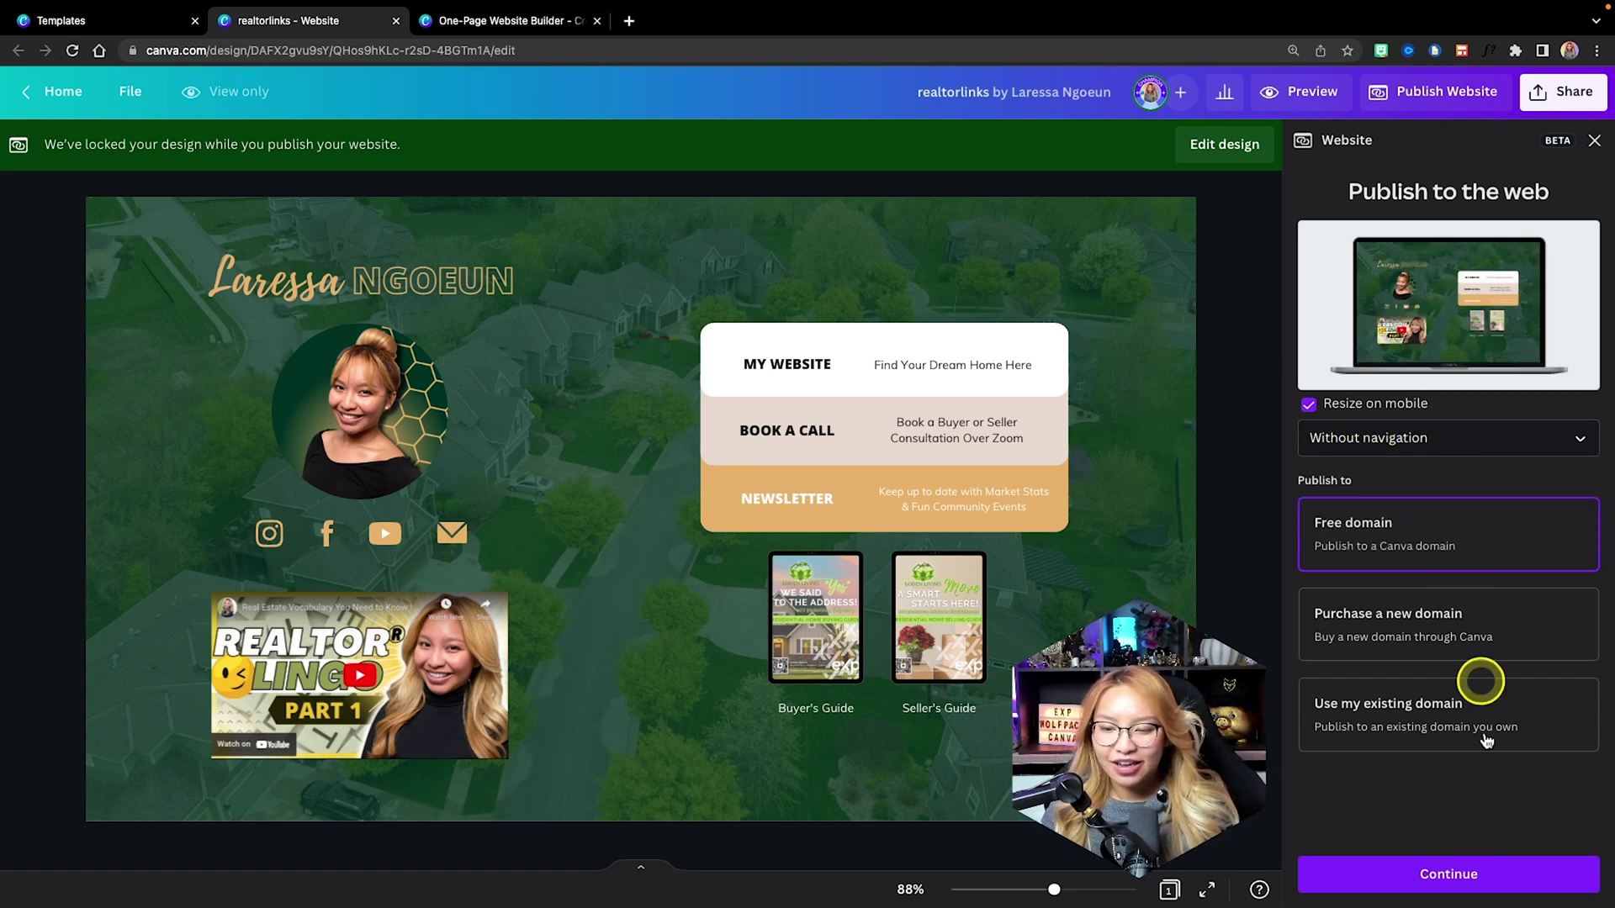
left_click(1468, 876)
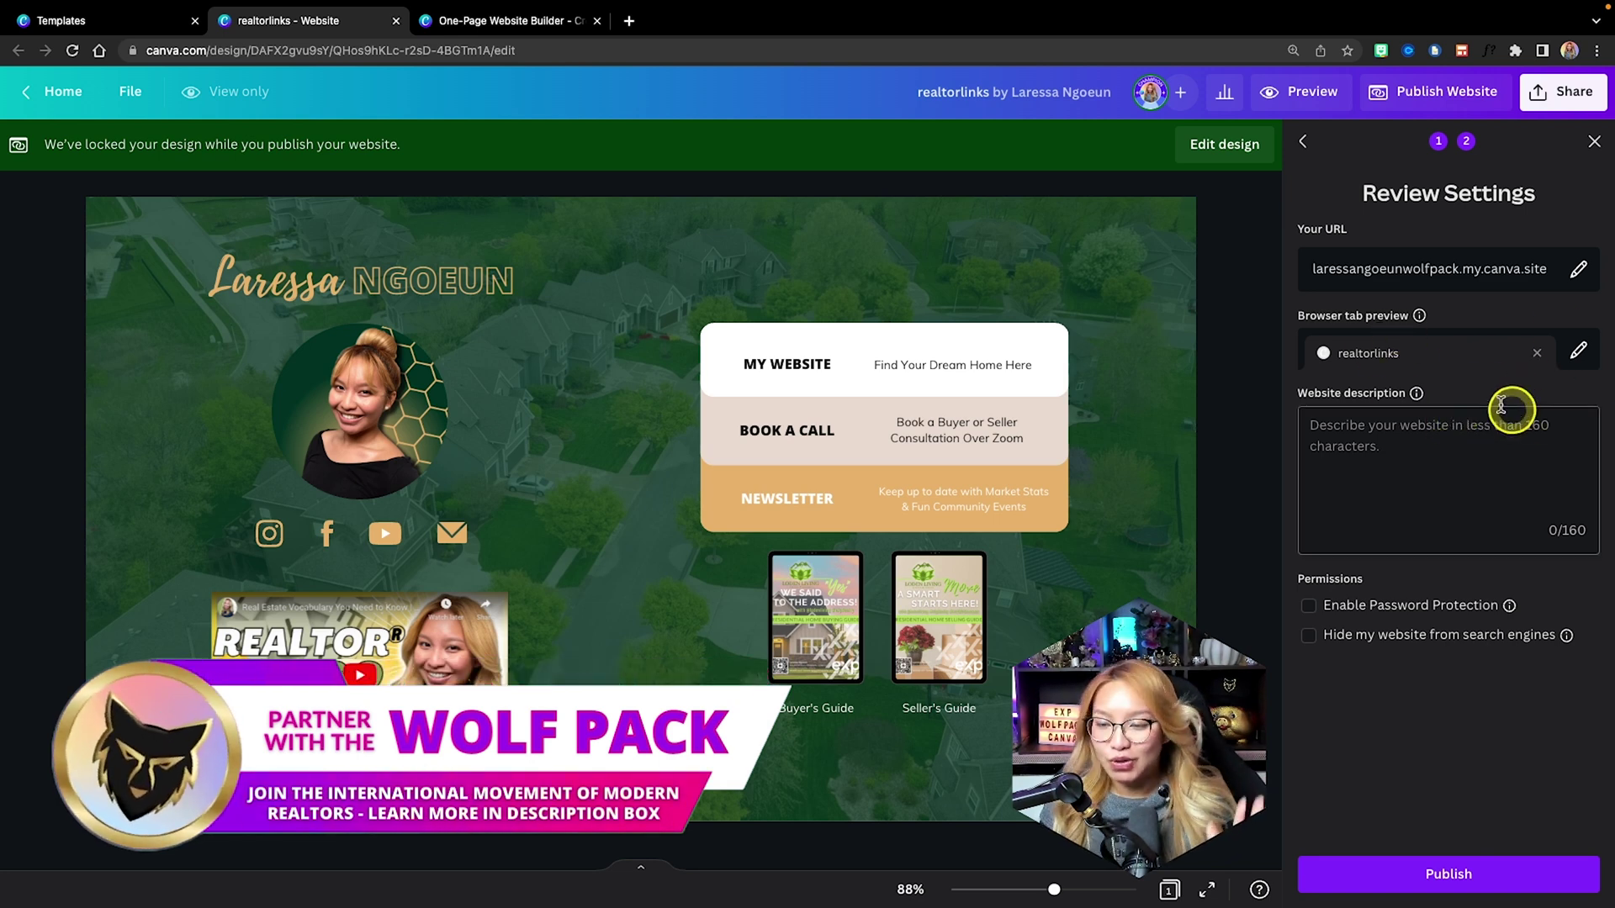
Set the website URL path to realtor-link and the browser tab title to Realtor Links.
left_click(1578, 270)
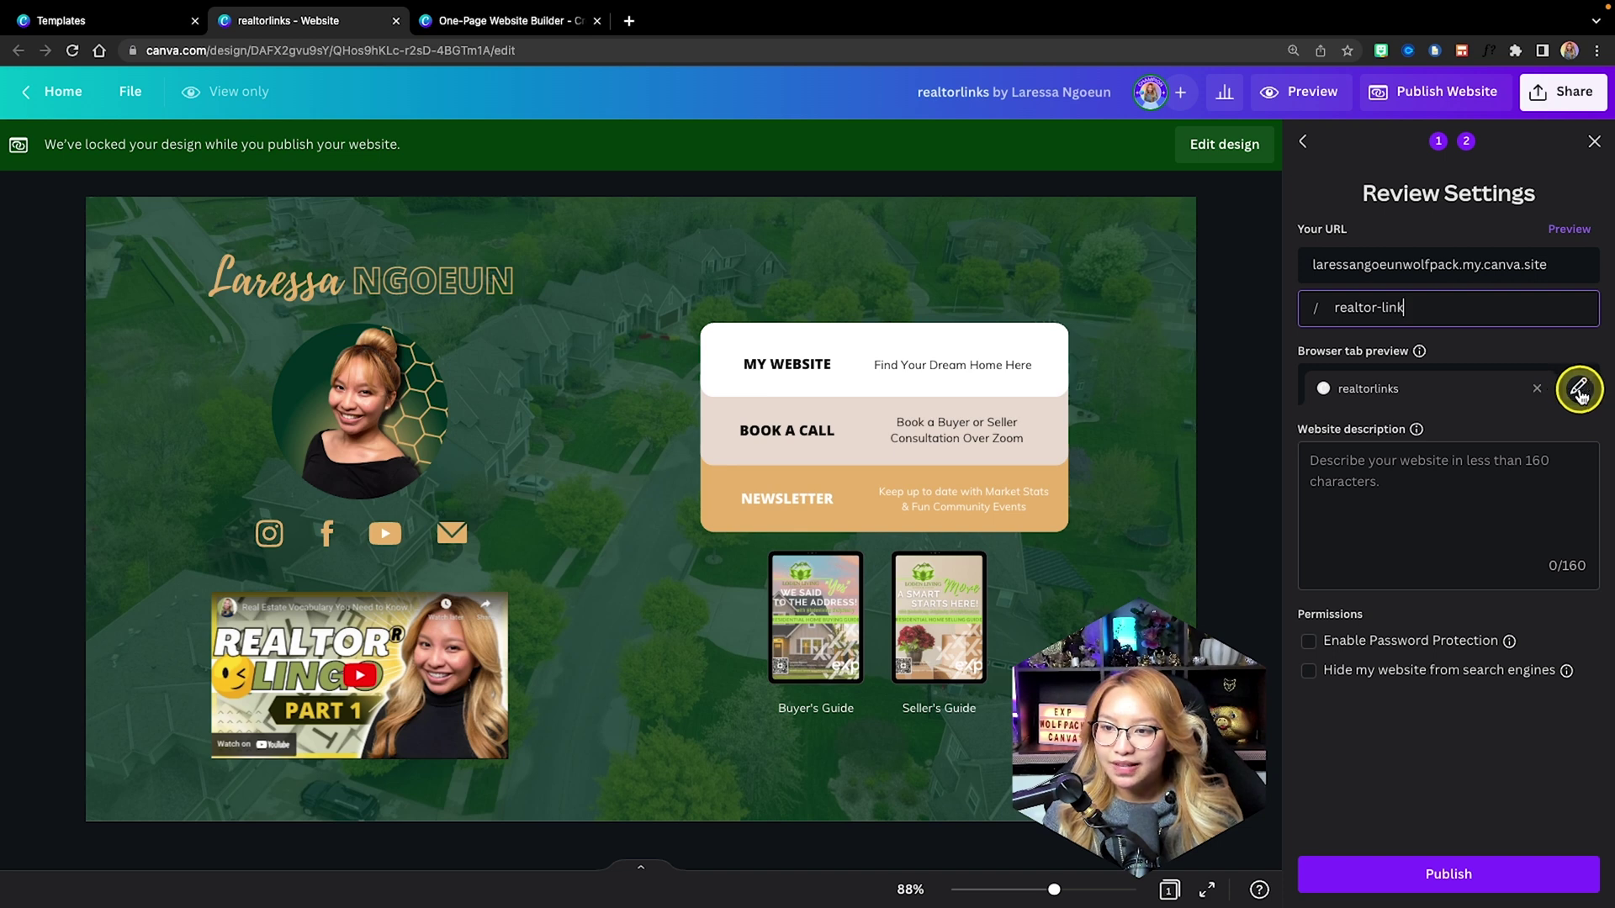
left_click(1578, 389)
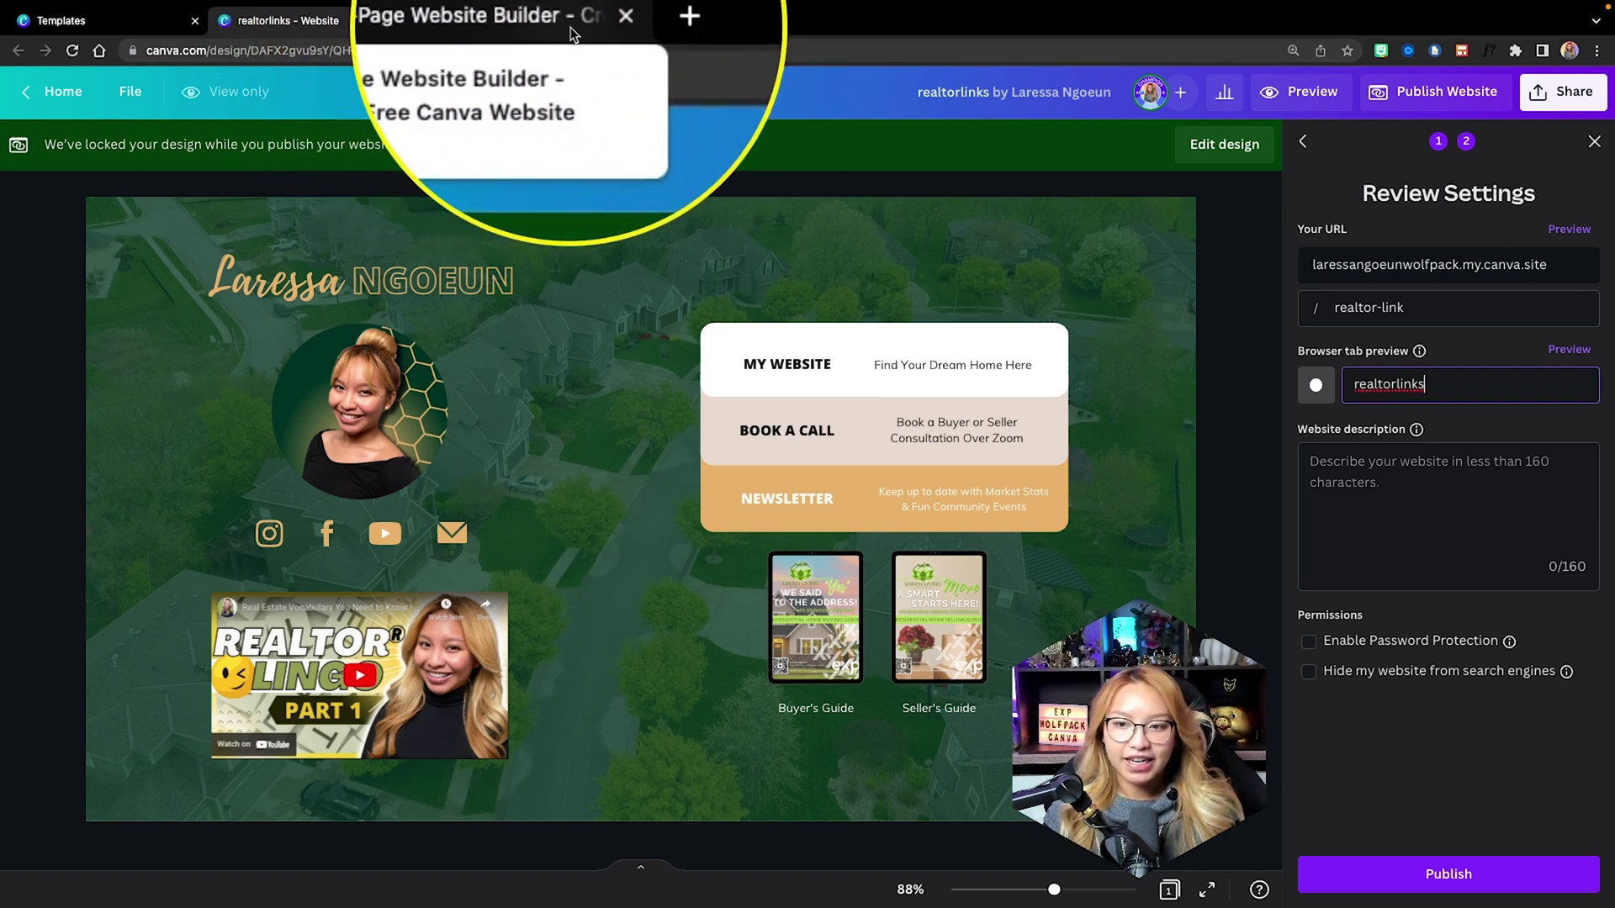
left_click_drag(1443, 385, 1345, 384)
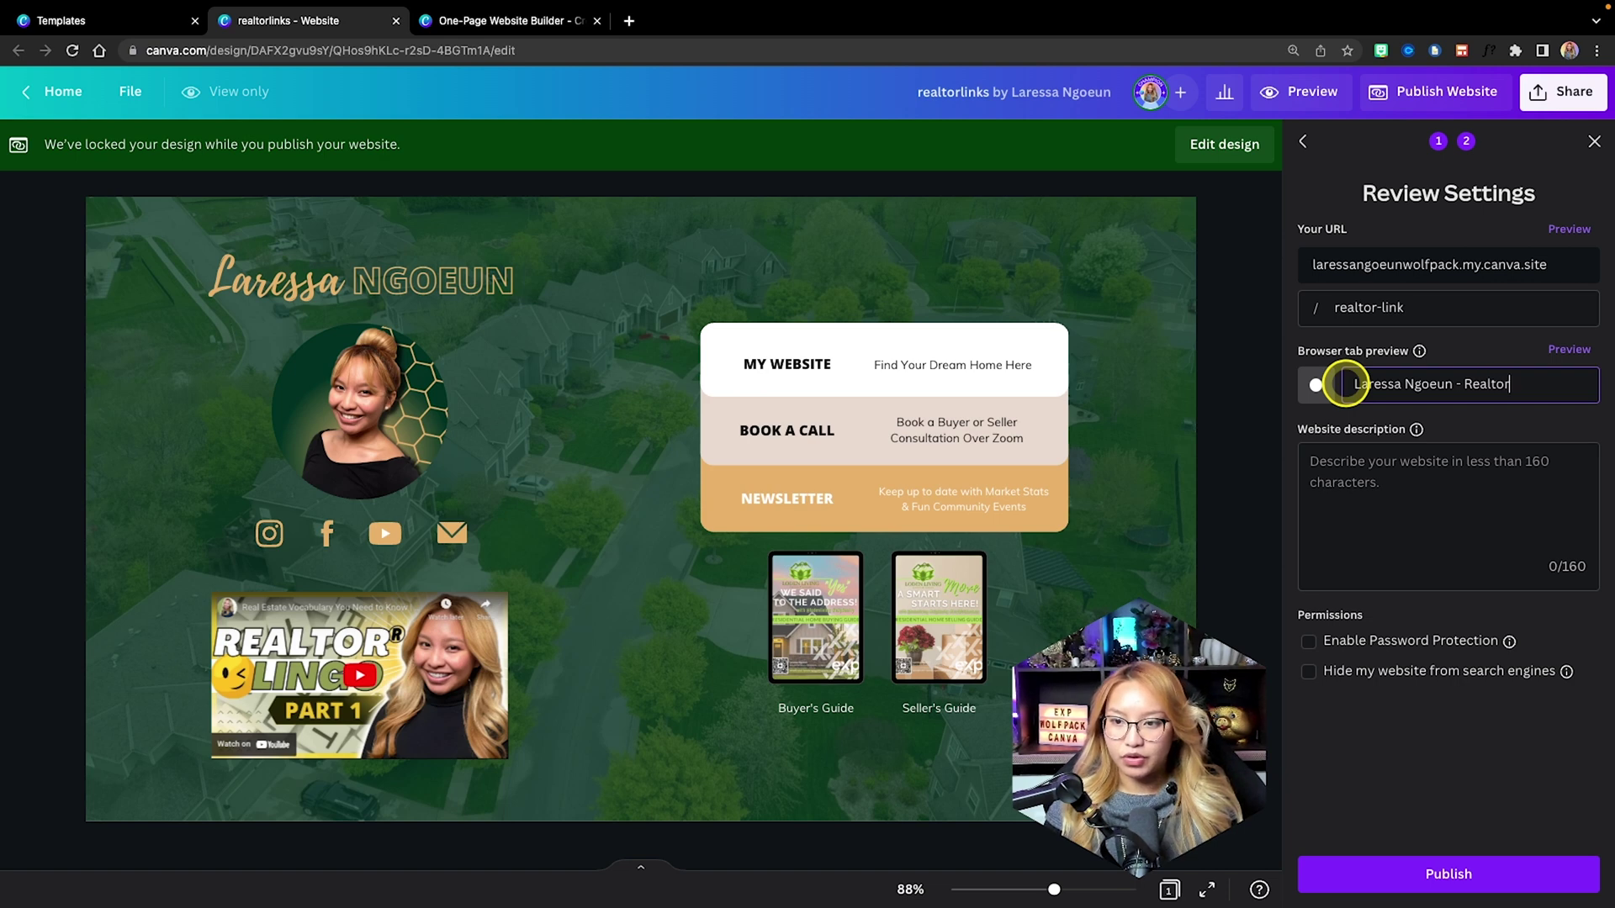
type("s")
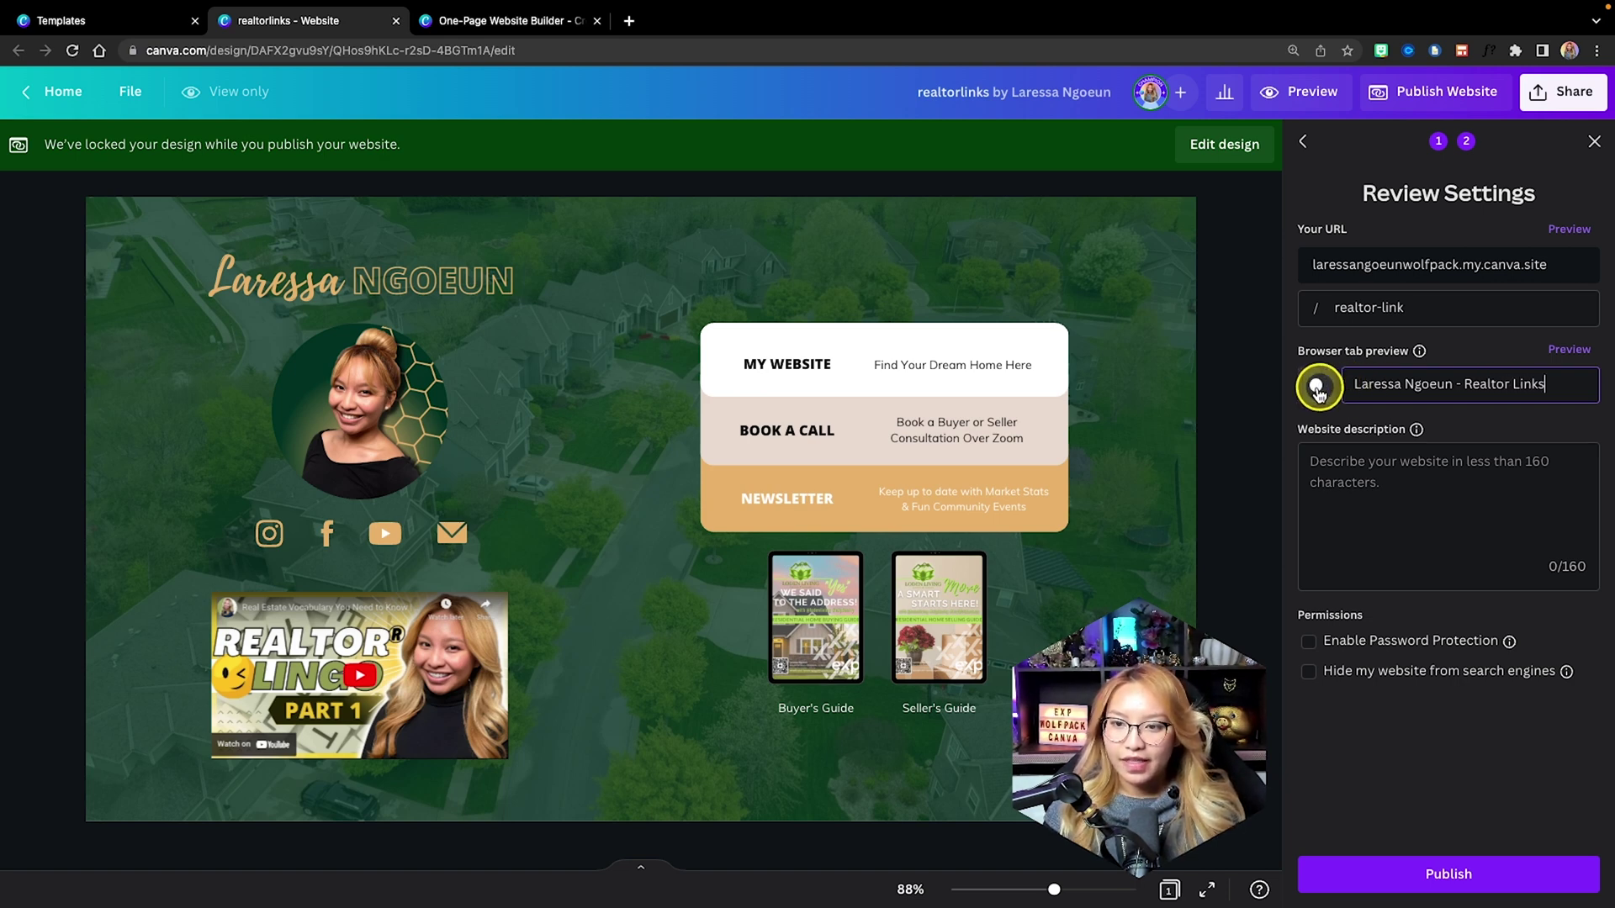
Choose a logo as the tab icon and publish the site to the free domain.
left_click(1316, 384)
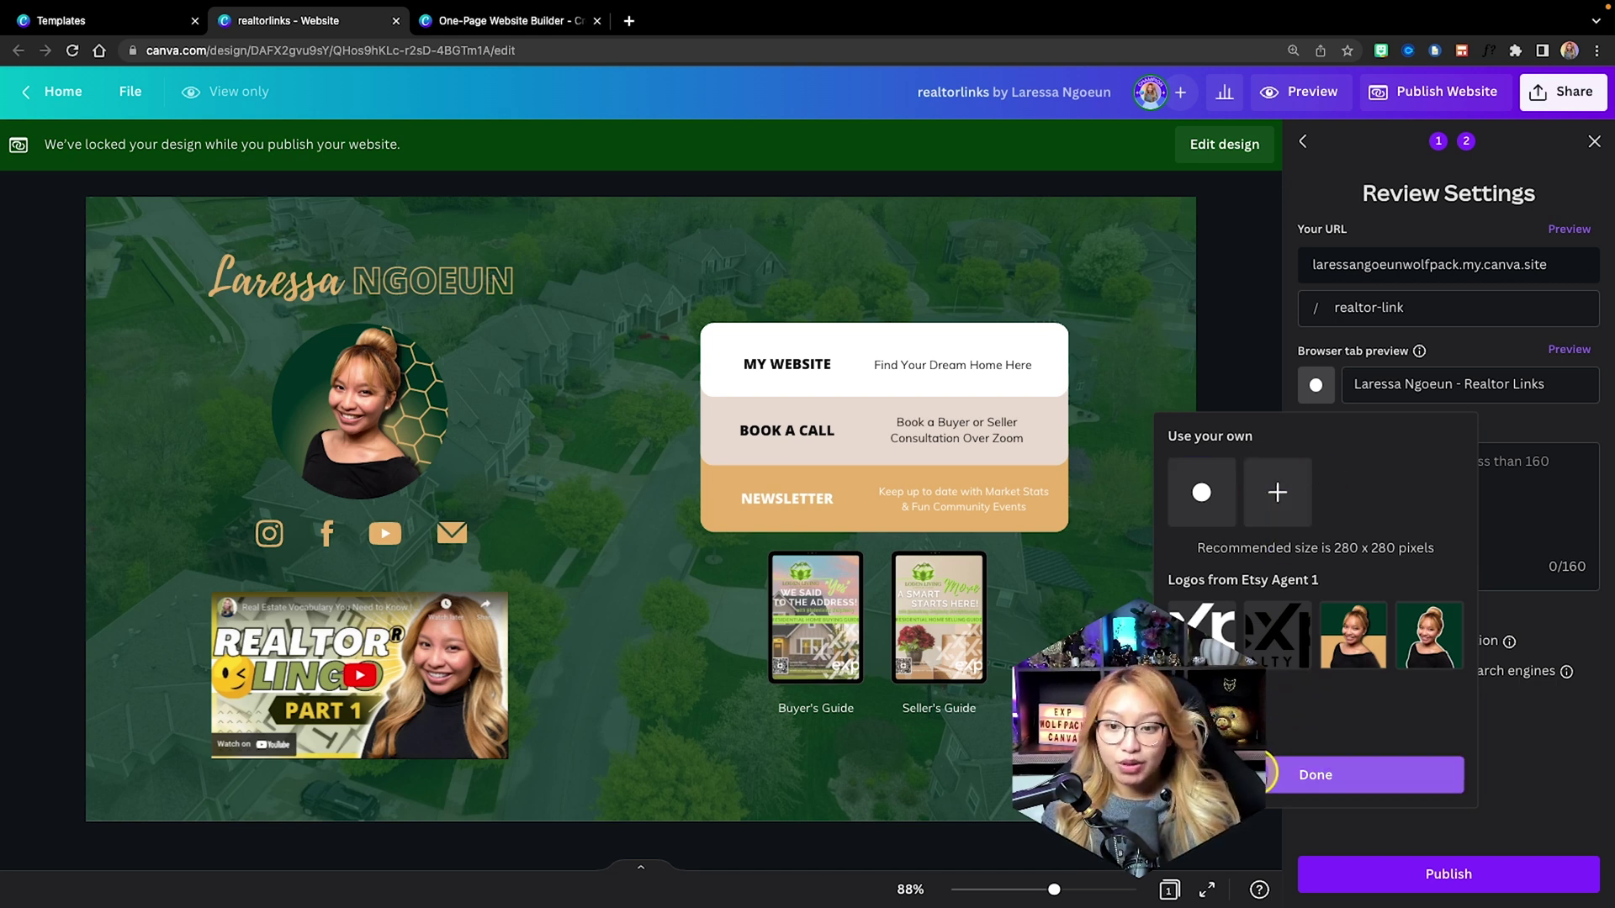
left_click(1280, 784)
left_click(1505, 497)
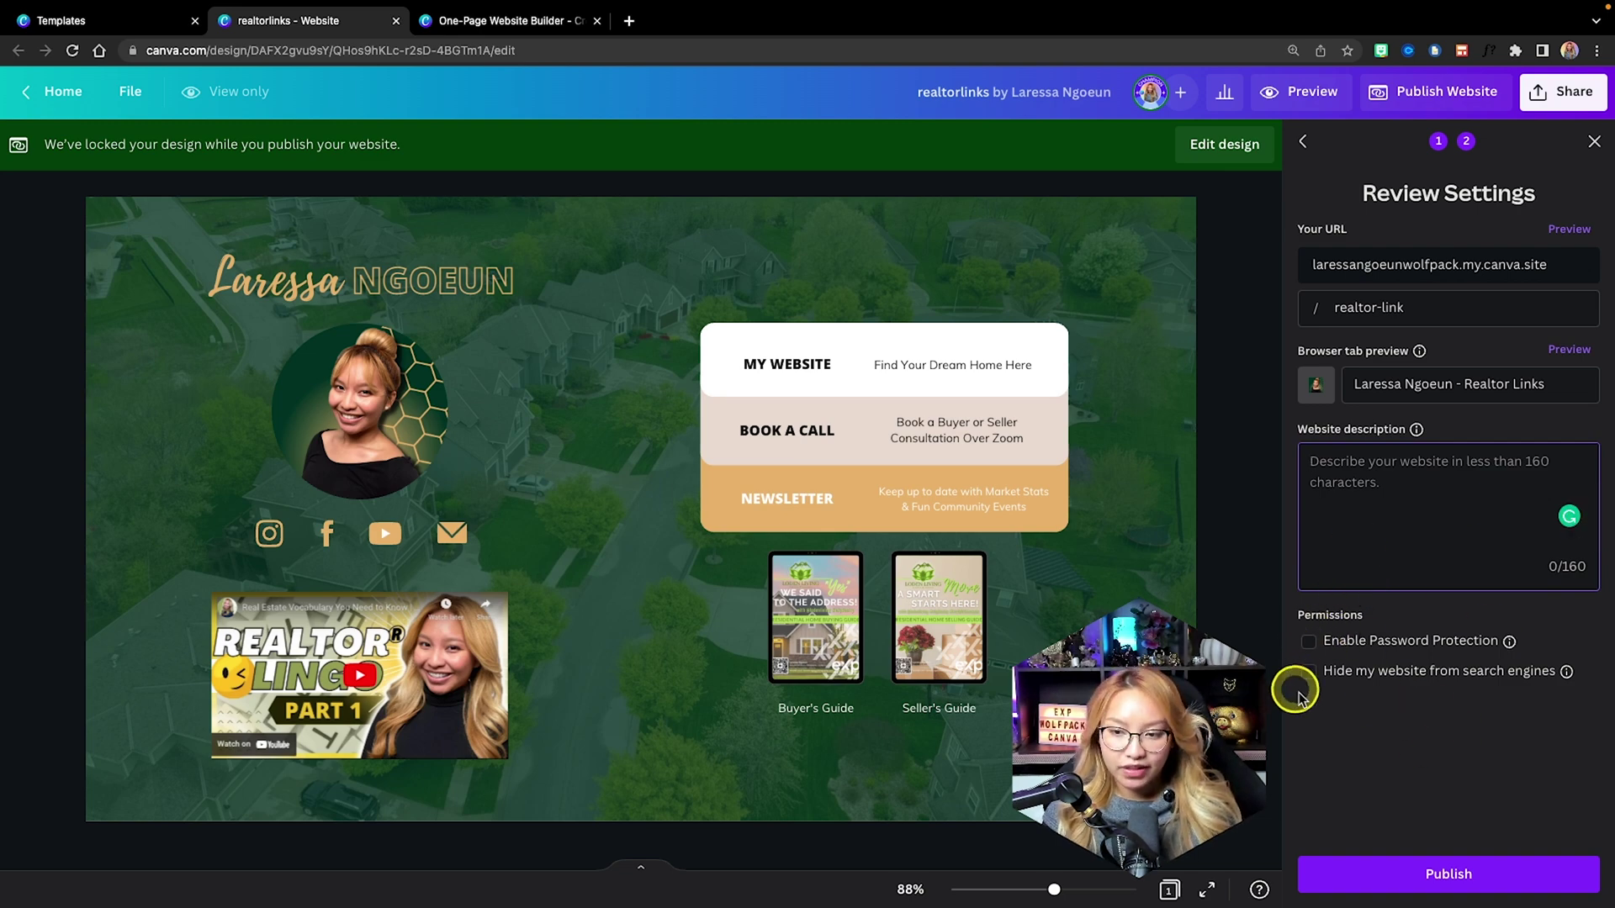
left_click(1467, 861)
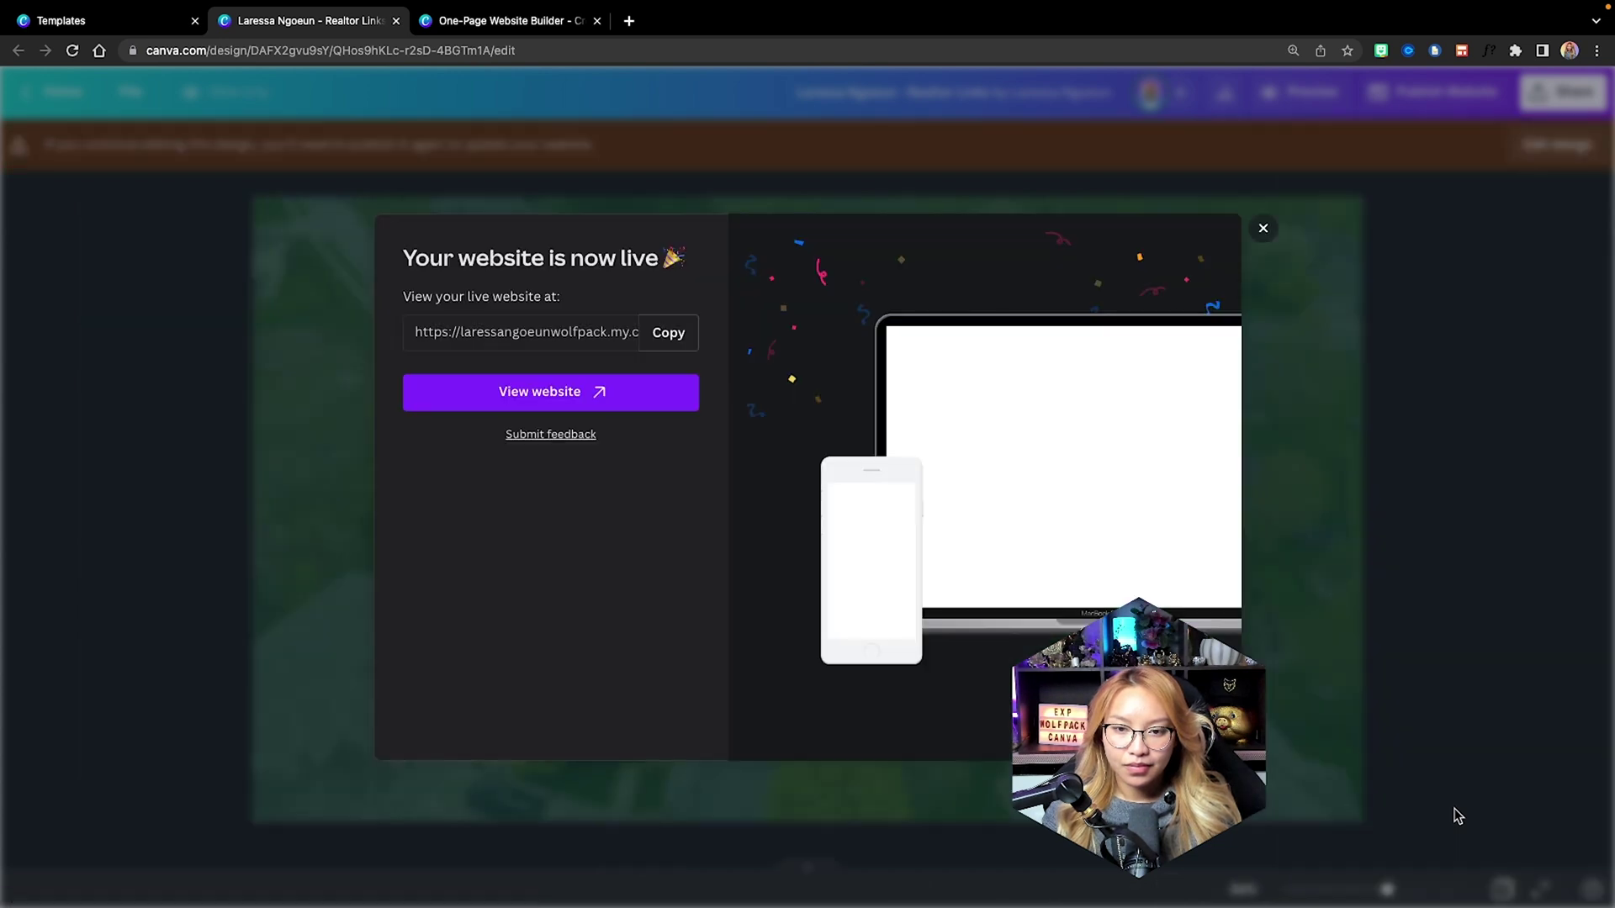
Open the live realtor-link site in a new browser tab and select its web address.
left_click(1454, 812)
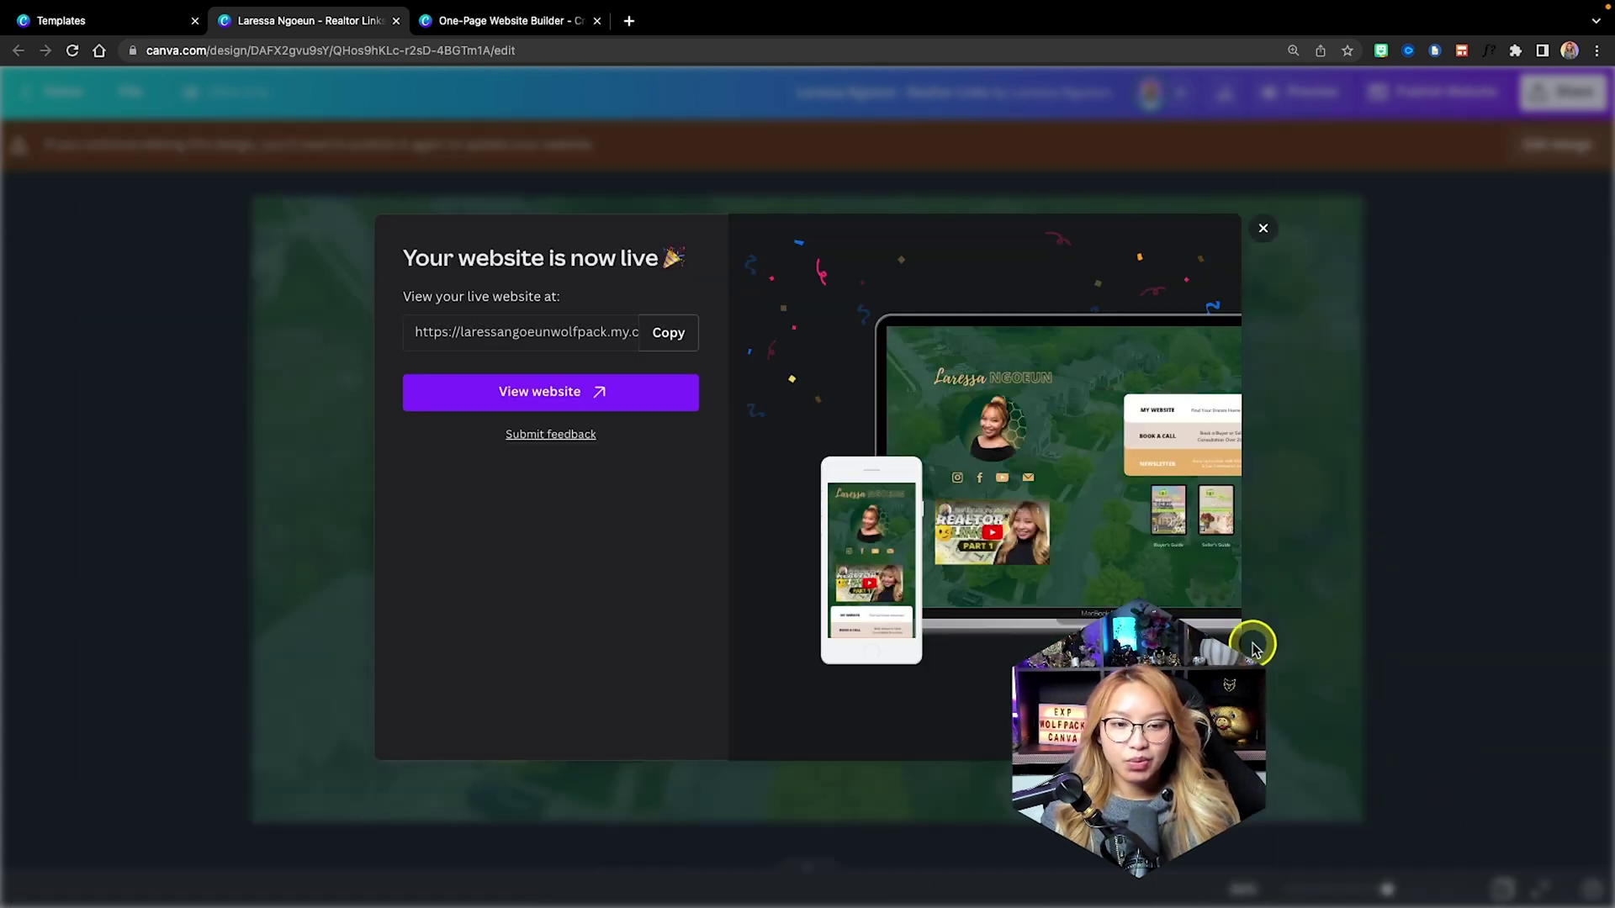
left_click(577, 393)
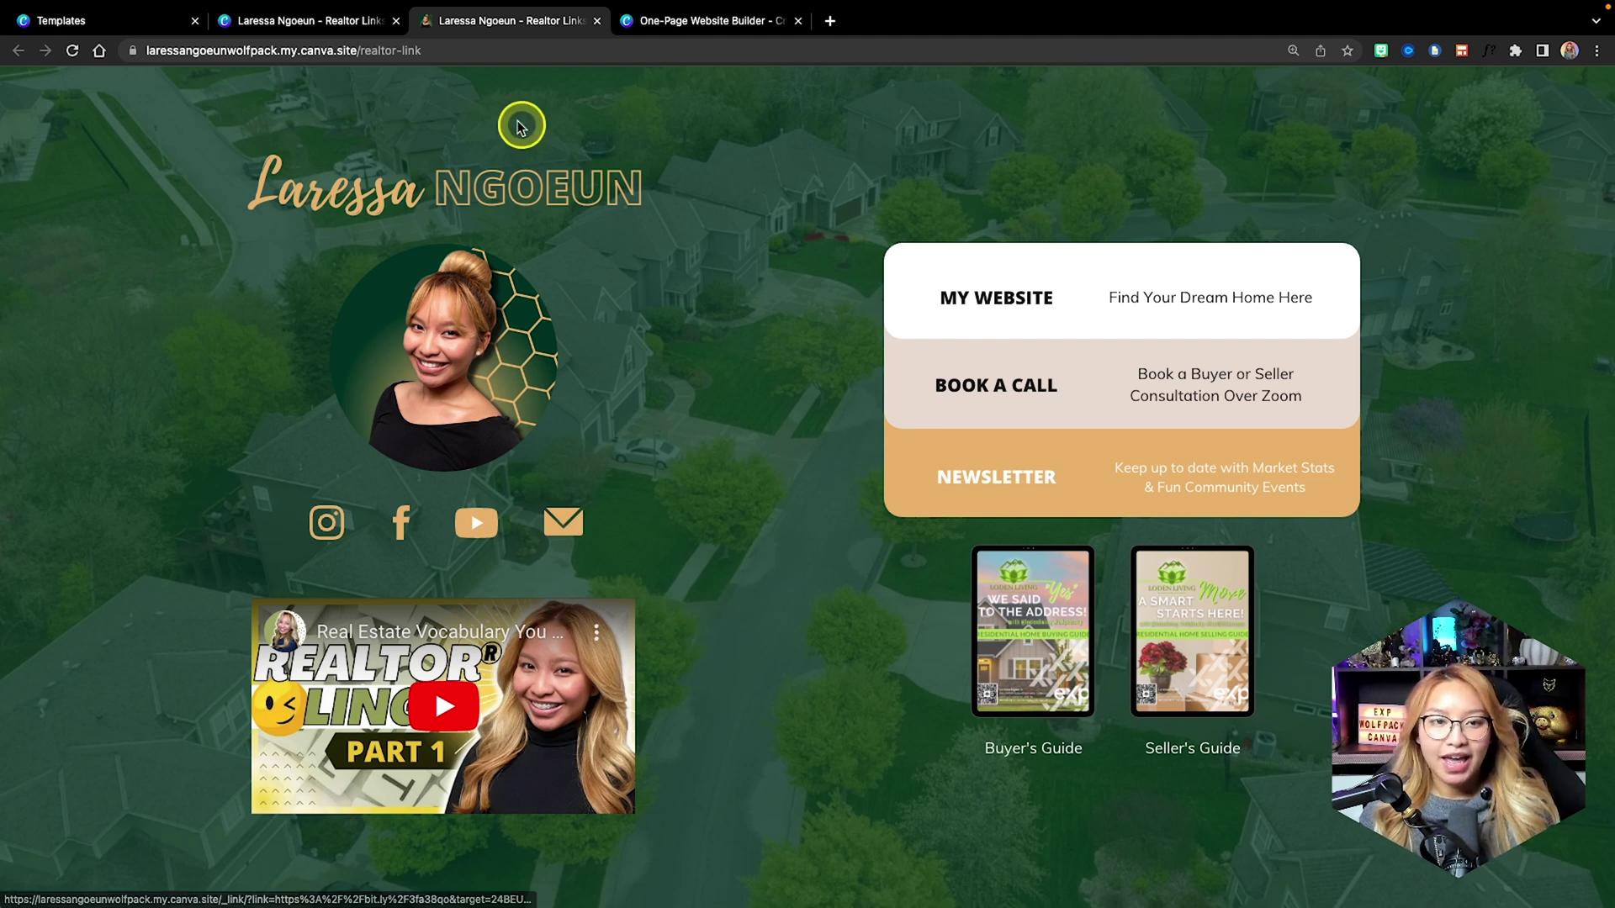
left_click(445, 51)
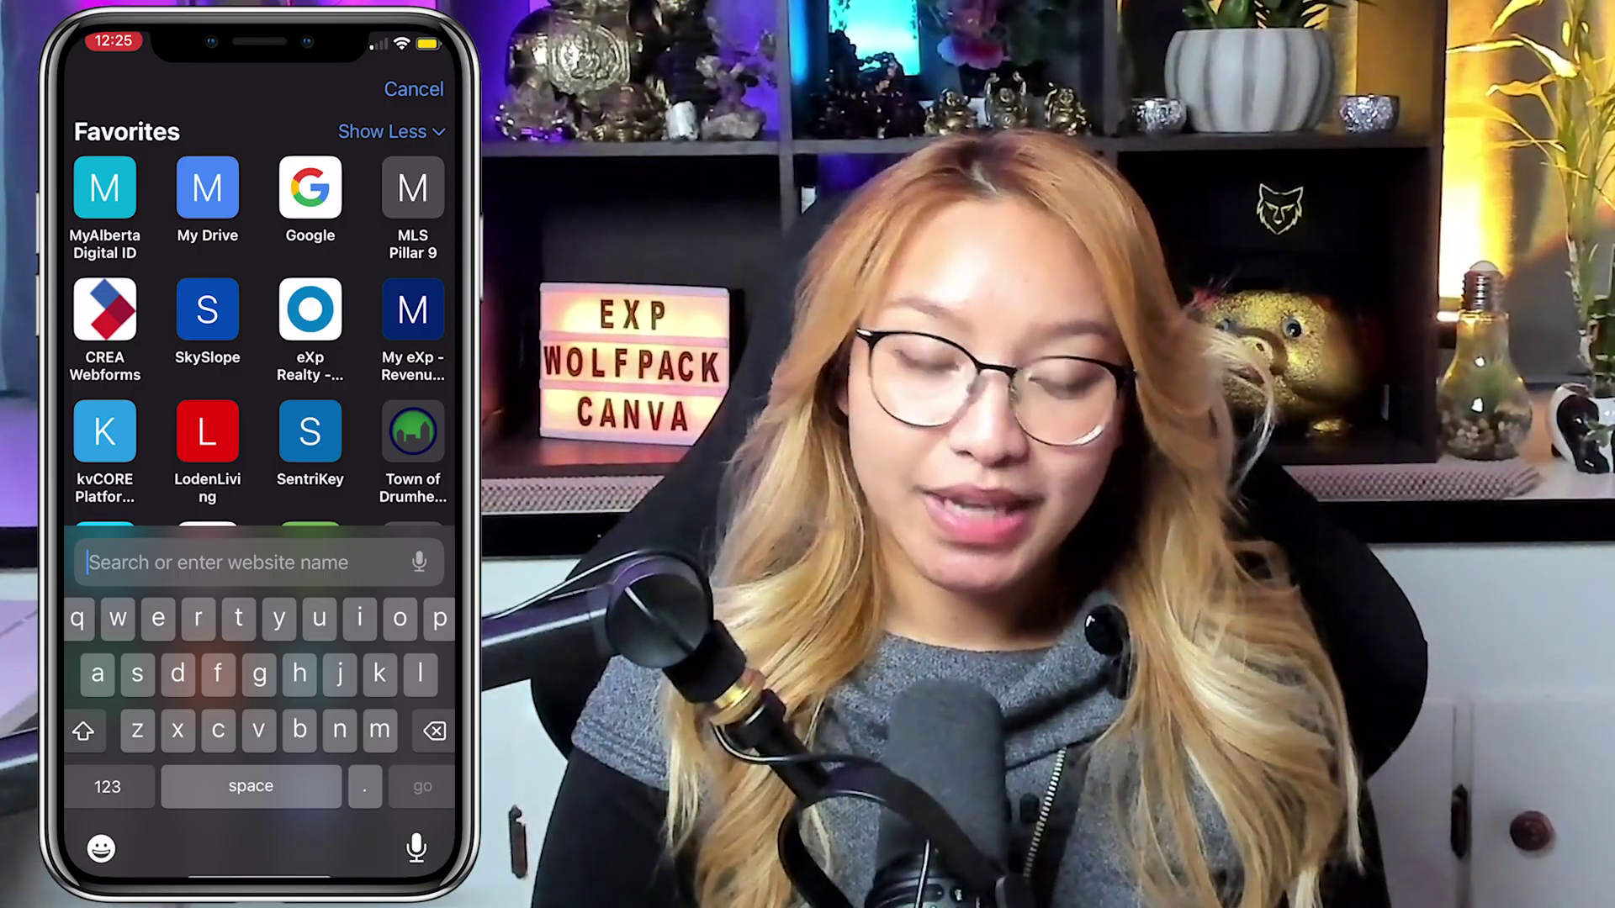
Paste the copied address into Safari and load the realtor-link bio-link site.
left_click(93, 563)
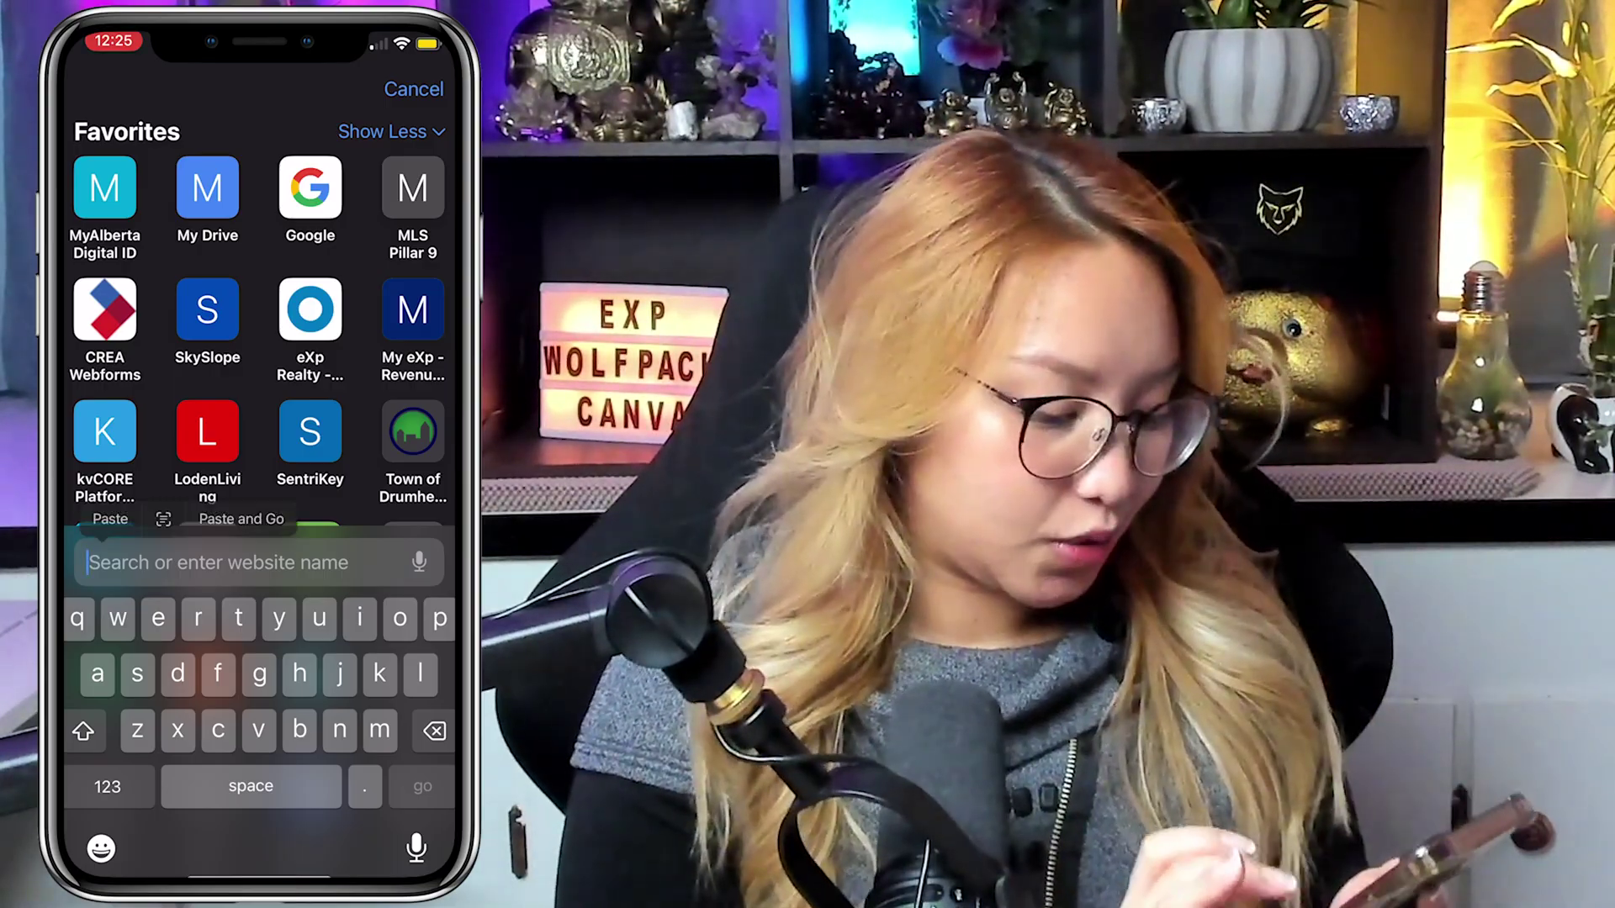
left_click(273, 513)
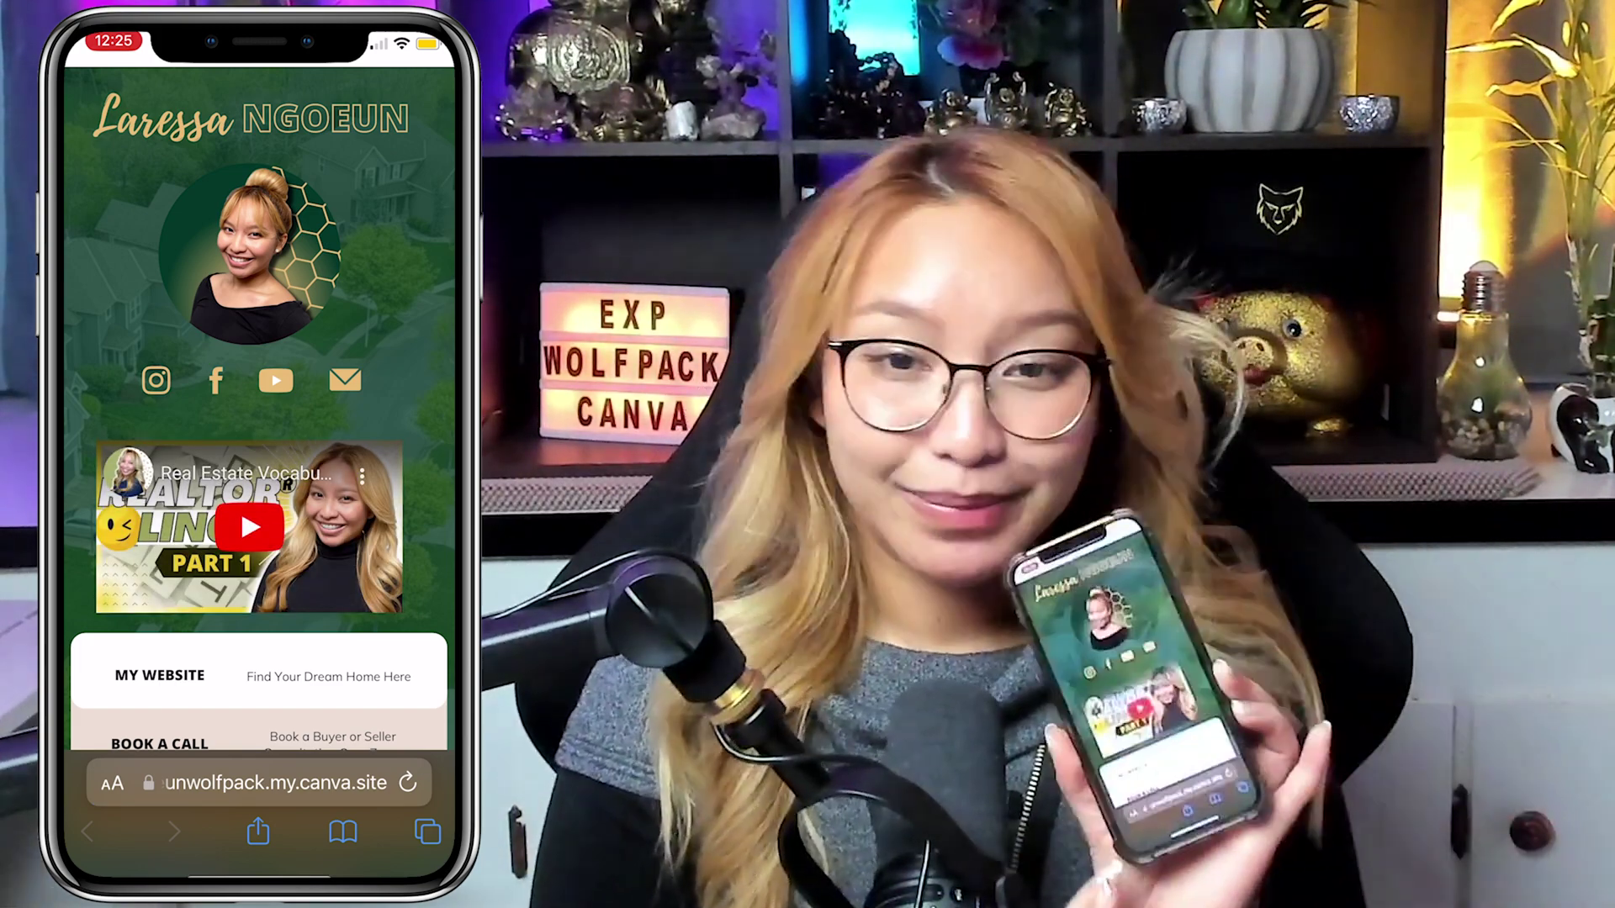
scroll(261, 505, "down", 5)
scroll(261, 504, "up", 5)
Play the embedded YouTube video inline on the phone page.
left_click(250, 493)
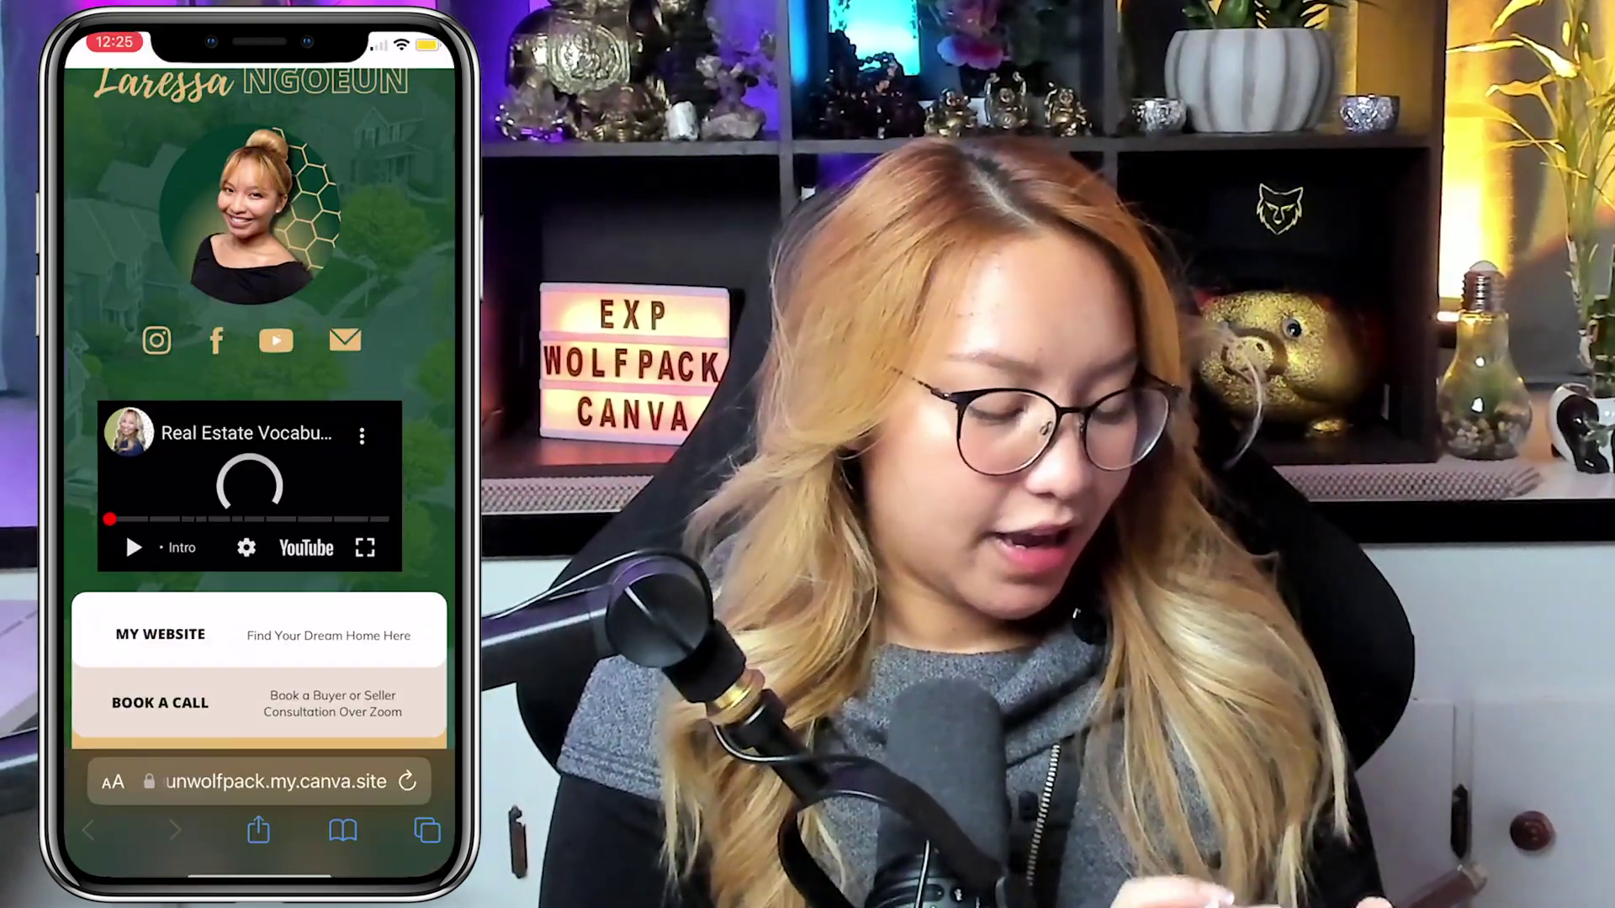
scroll(261, 504, "down", 5)
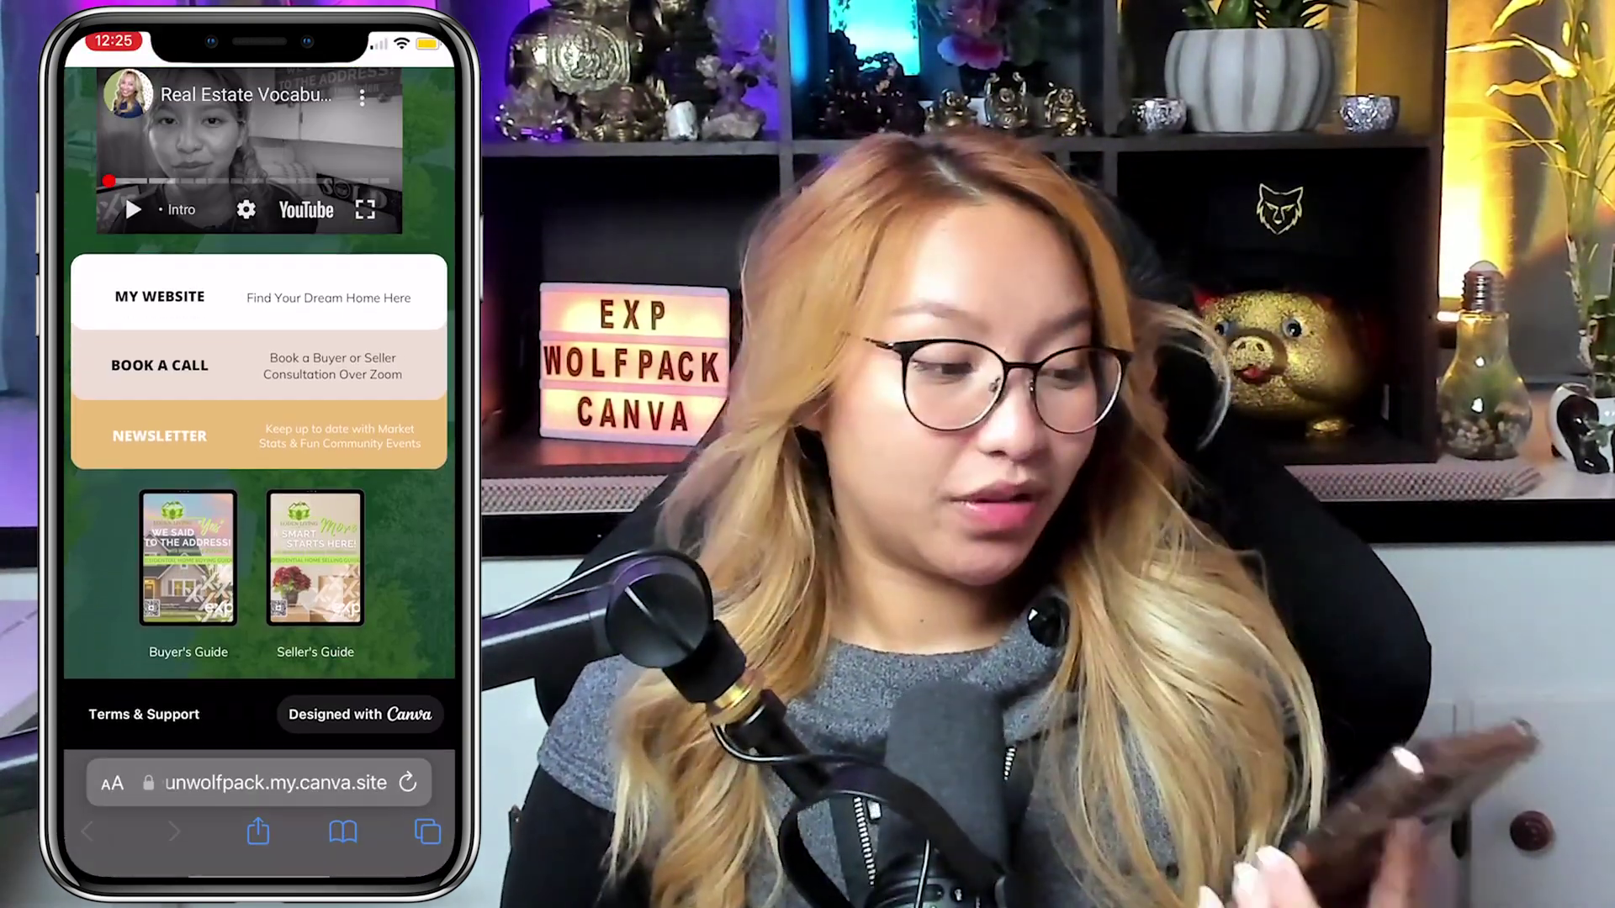
scroll(261, 471, "up", 5)
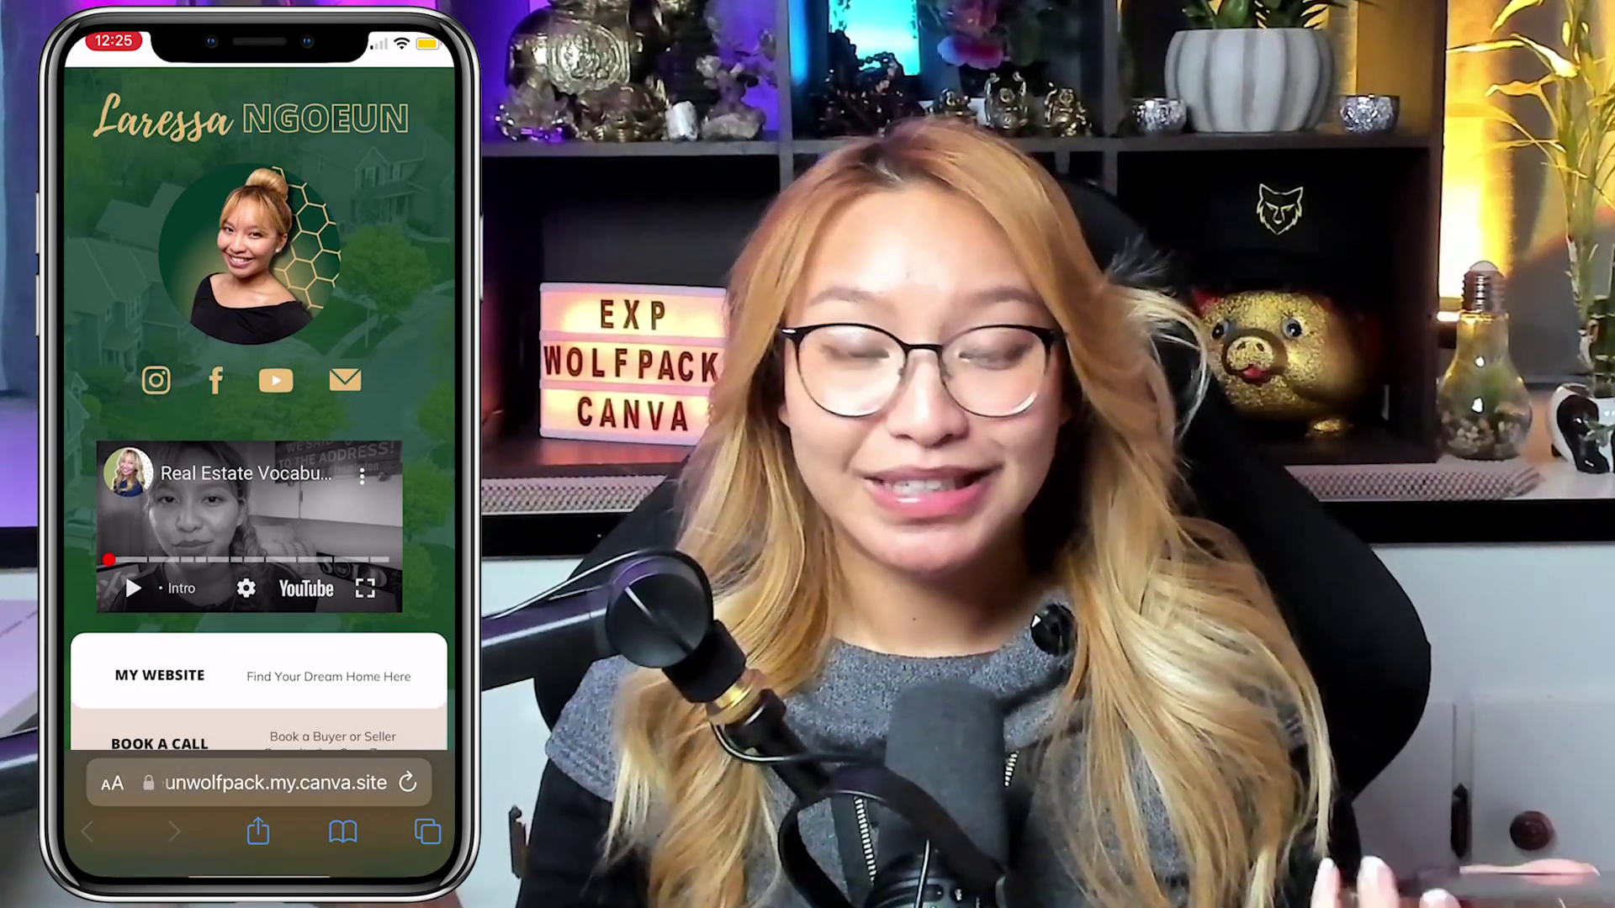